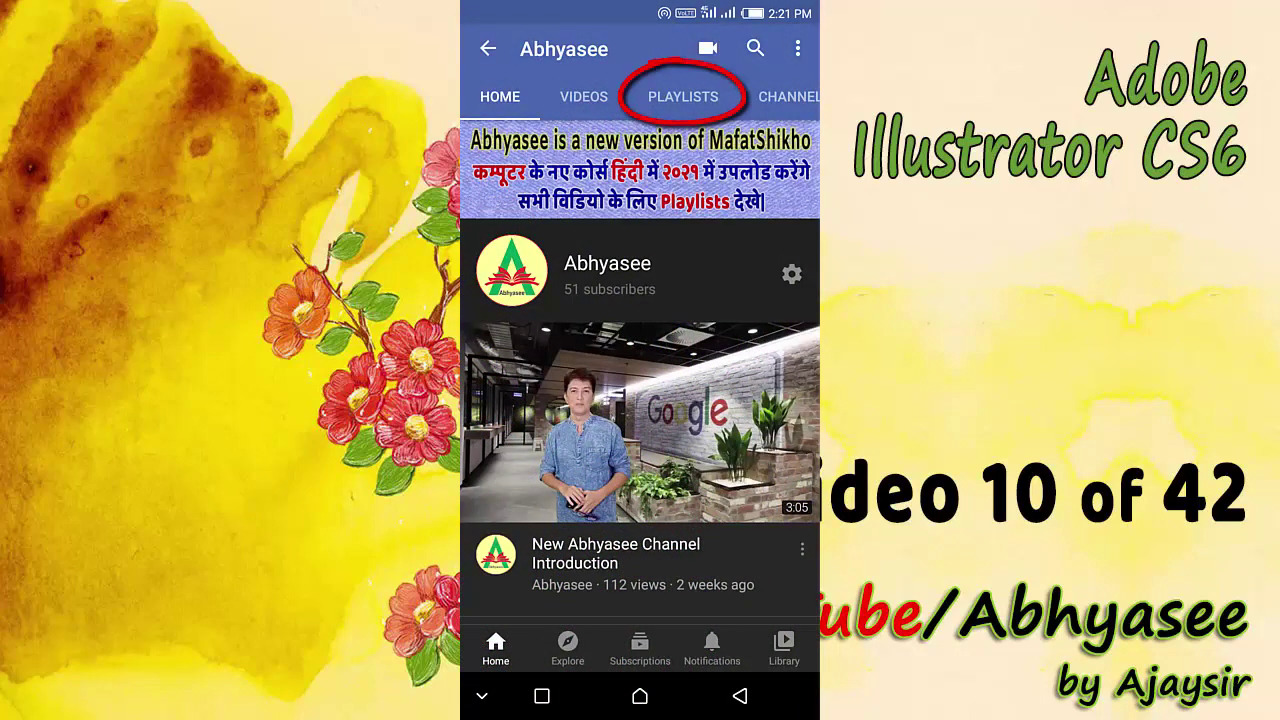
- Switch the YouTube channel page to its PLAYLISTS tab
click(683, 96)
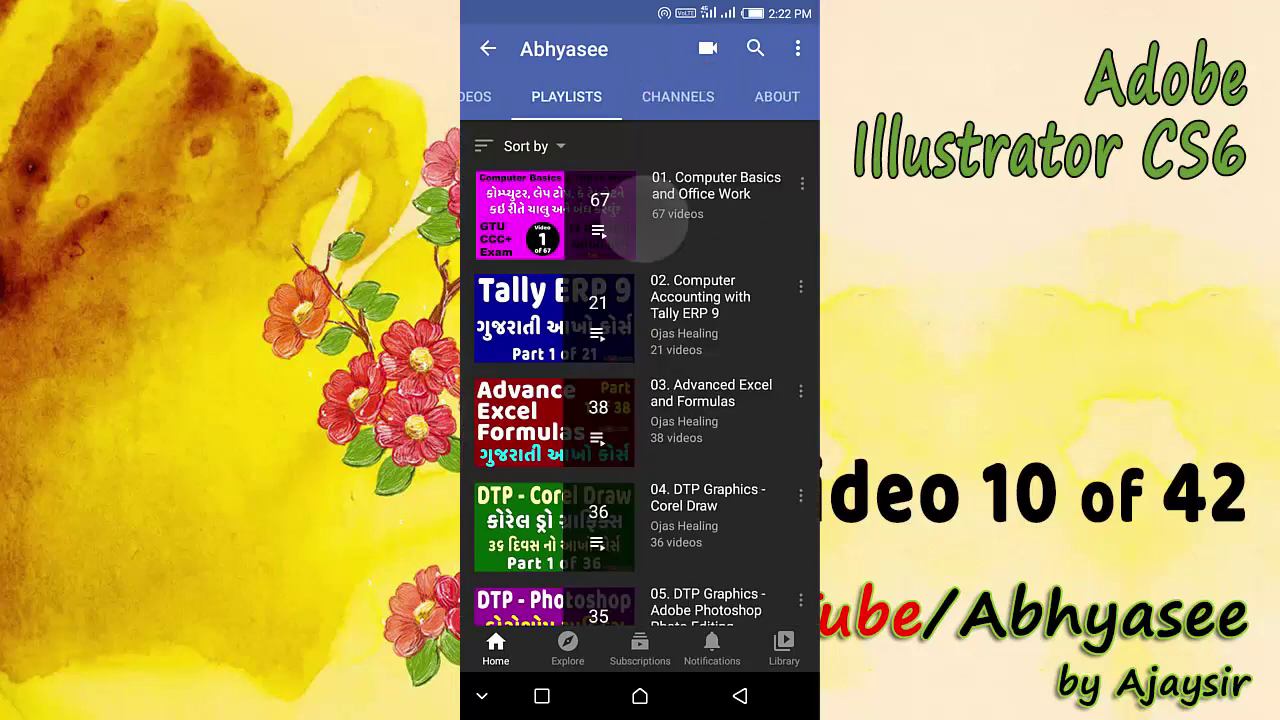
click(645, 222)
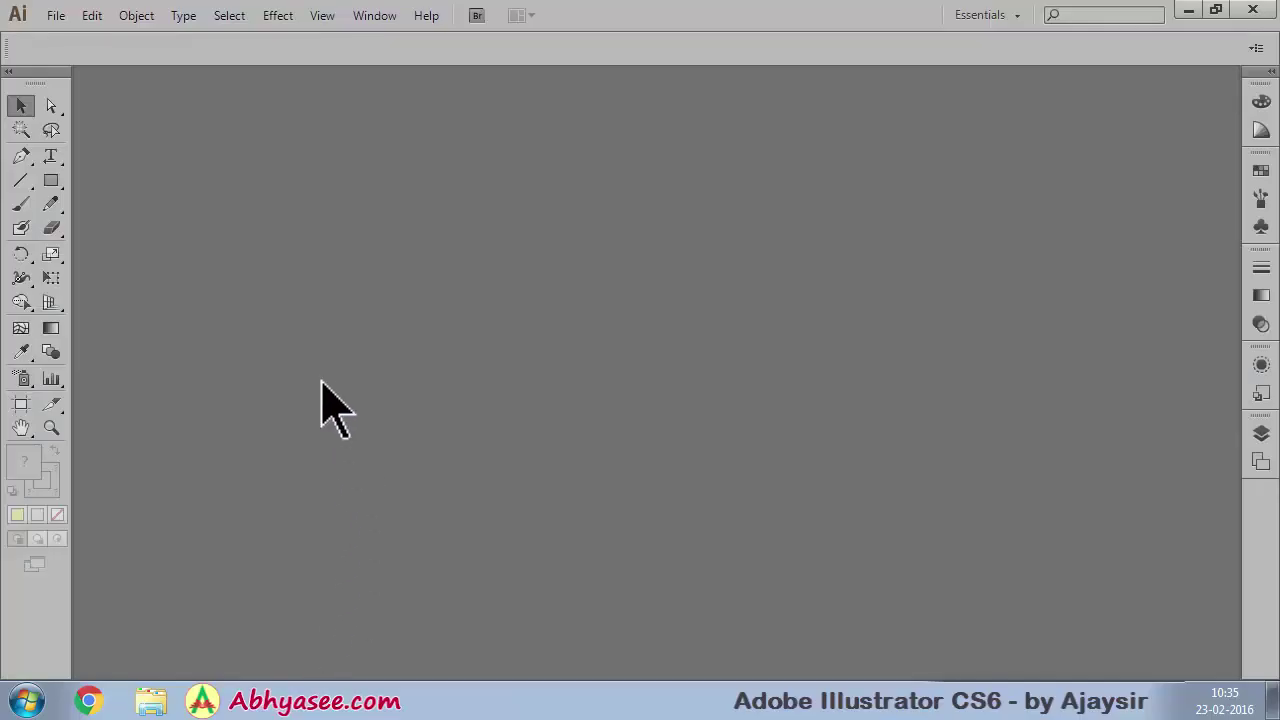
- Create a new A4 document with the default settings
click(57, 17)
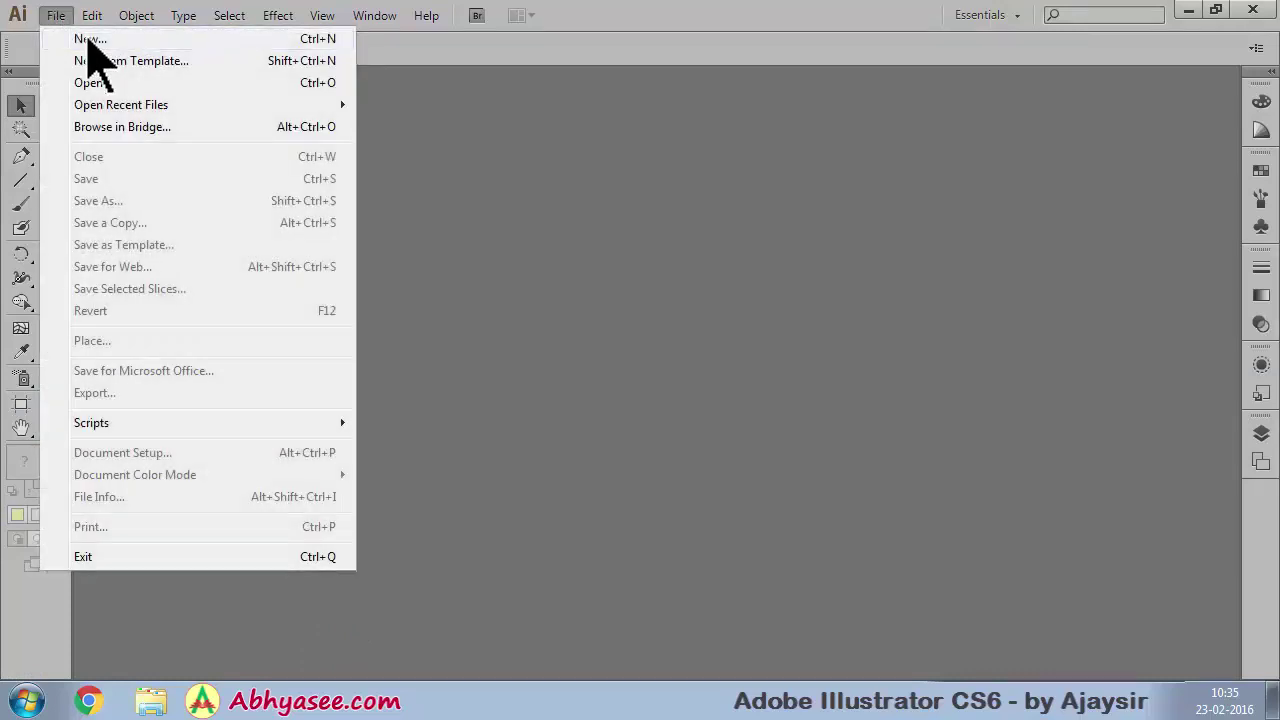
click(88, 42)
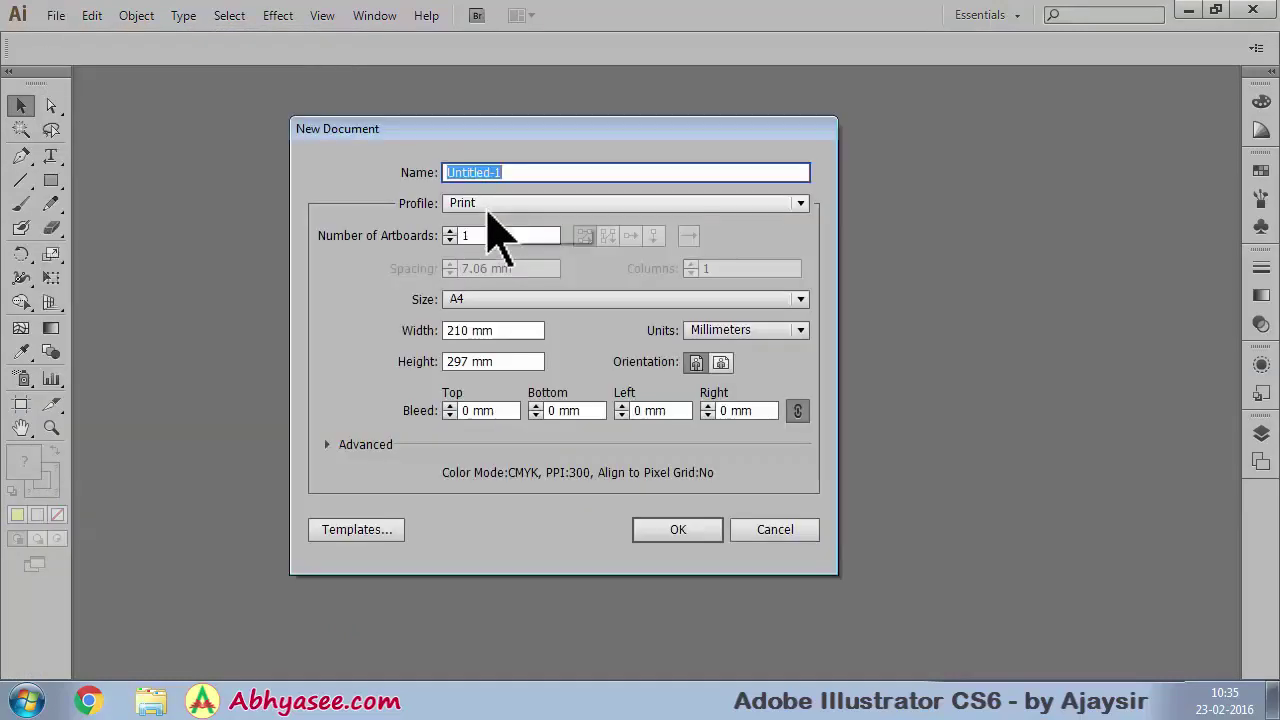
click(677, 530)
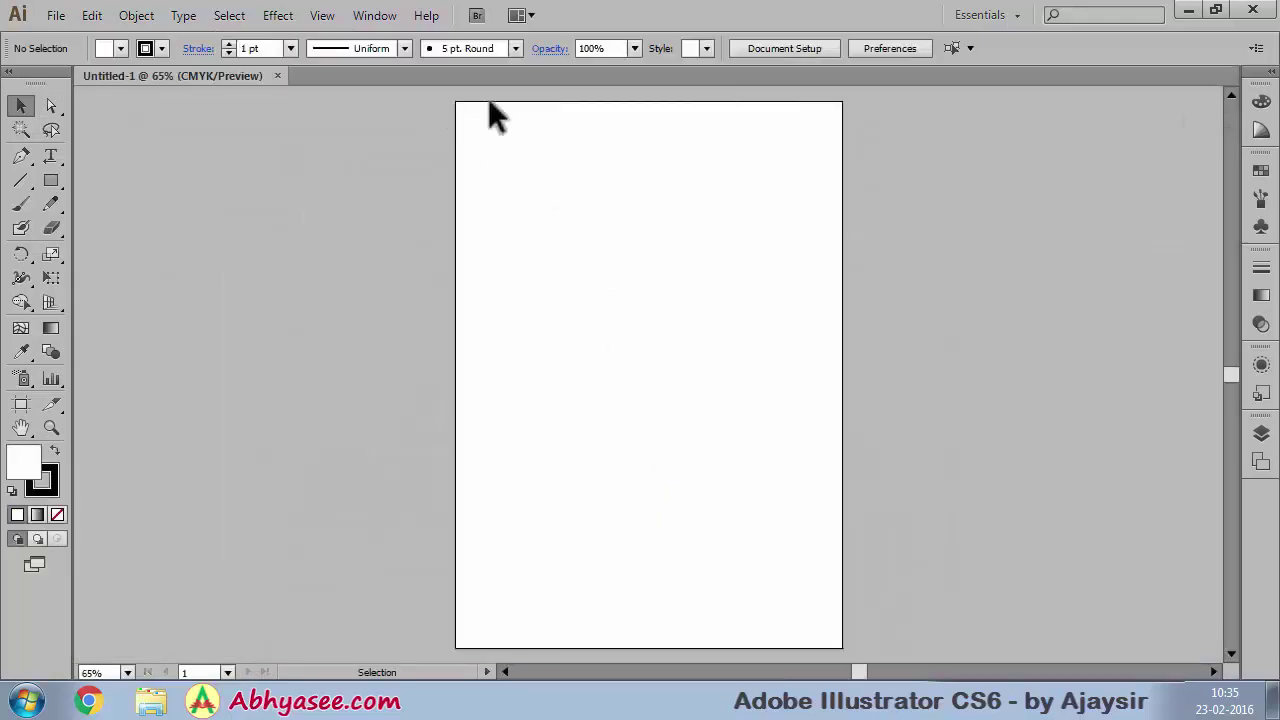
- Draw three similar rectangles stacked one below another down the page's left side
click(52, 181)
mouse_move(492, 131)
mouse_down()
mouse_move(536, 172)
mouse_move(642, 227)
mouse_up()
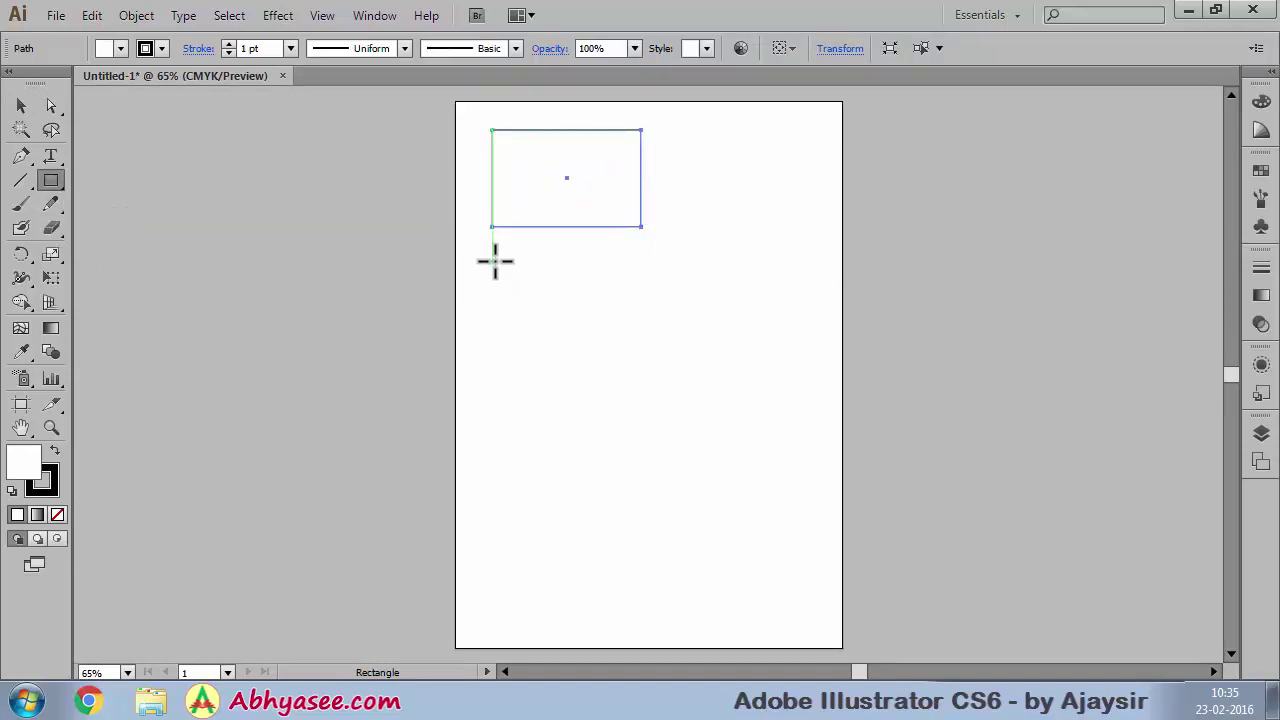
mouse_move(494, 261)
mouse_down()
mouse_move(636, 380)
mouse_move(641, 371)
mouse_up()
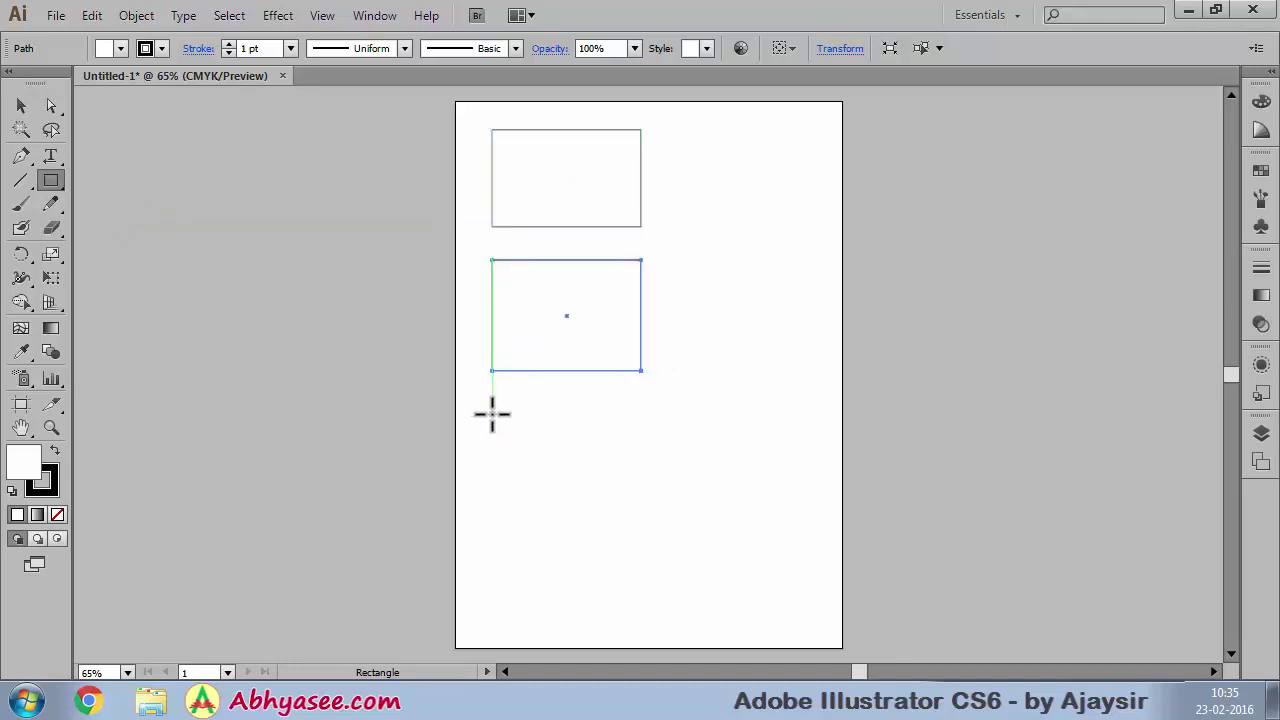
drag(492, 416, 642, 523)
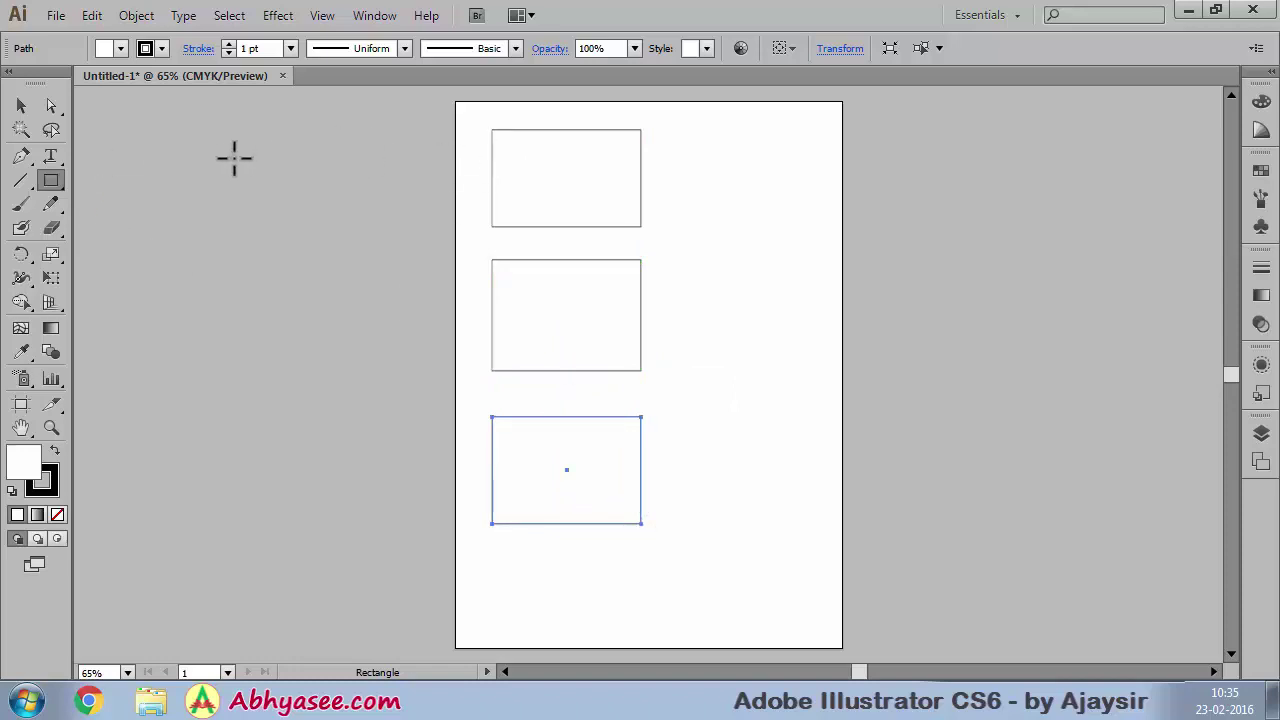
click(22, 107)
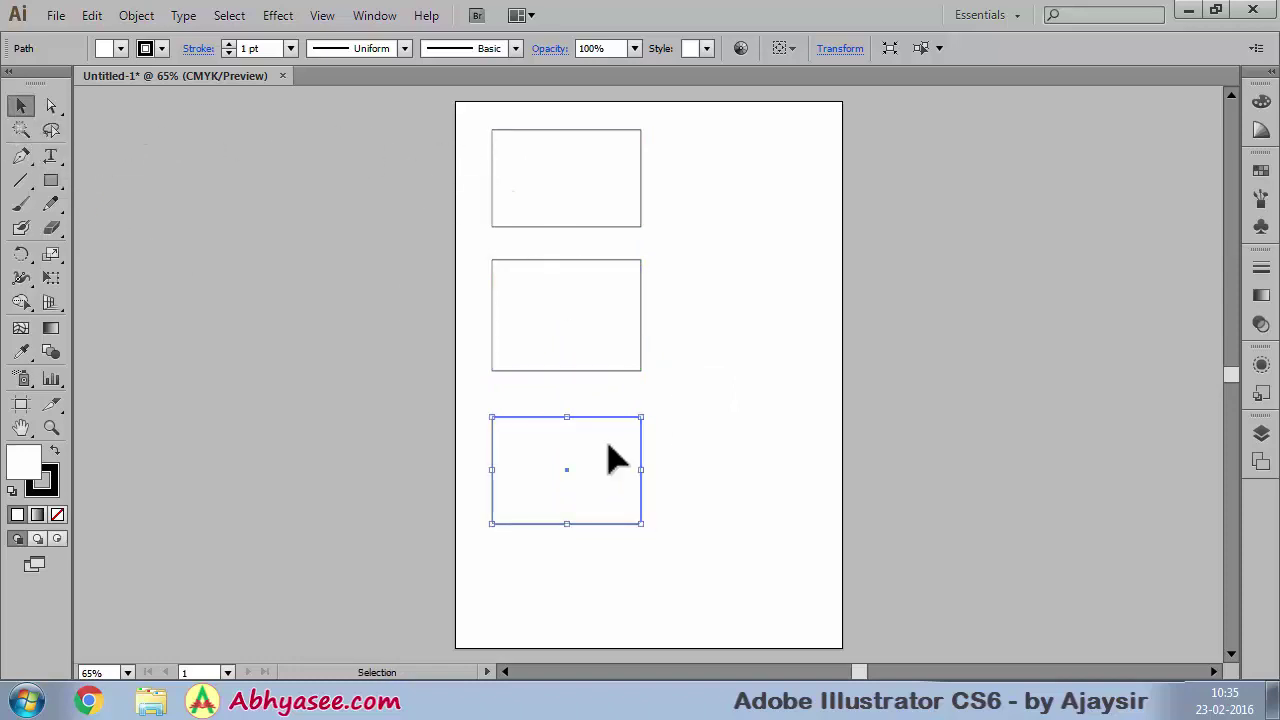
click(514, 150)
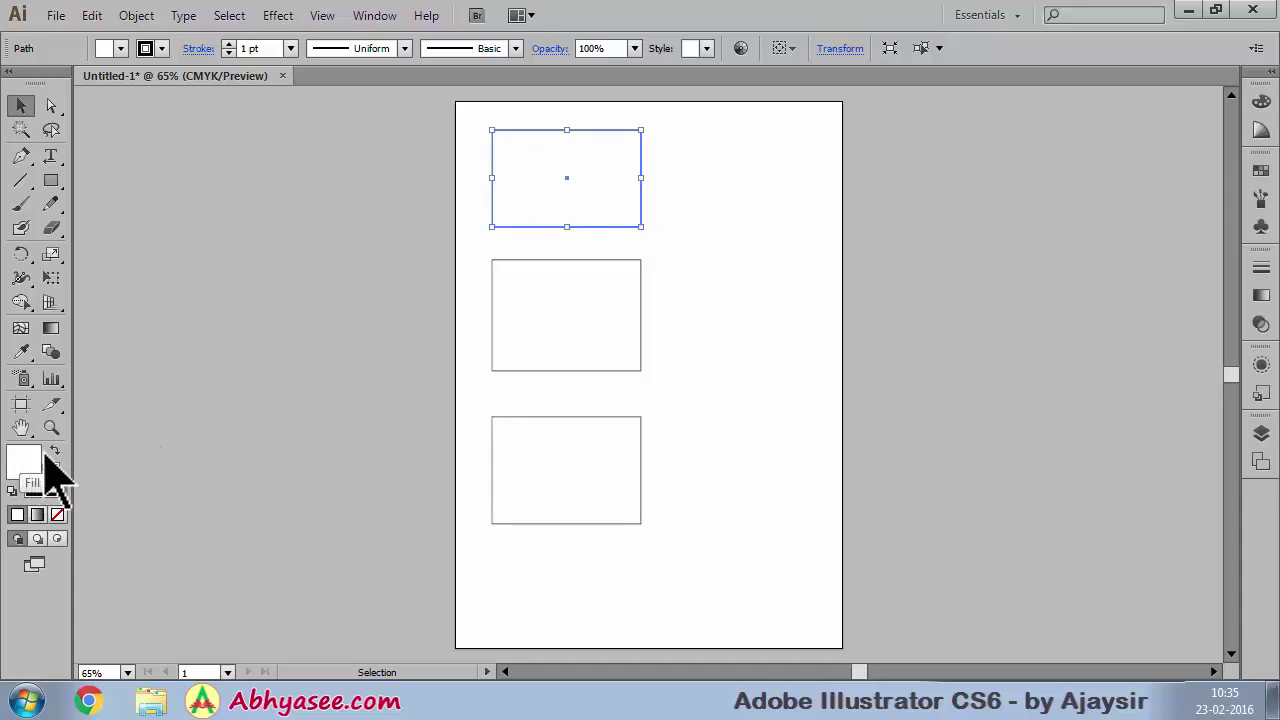
click(48, 476)
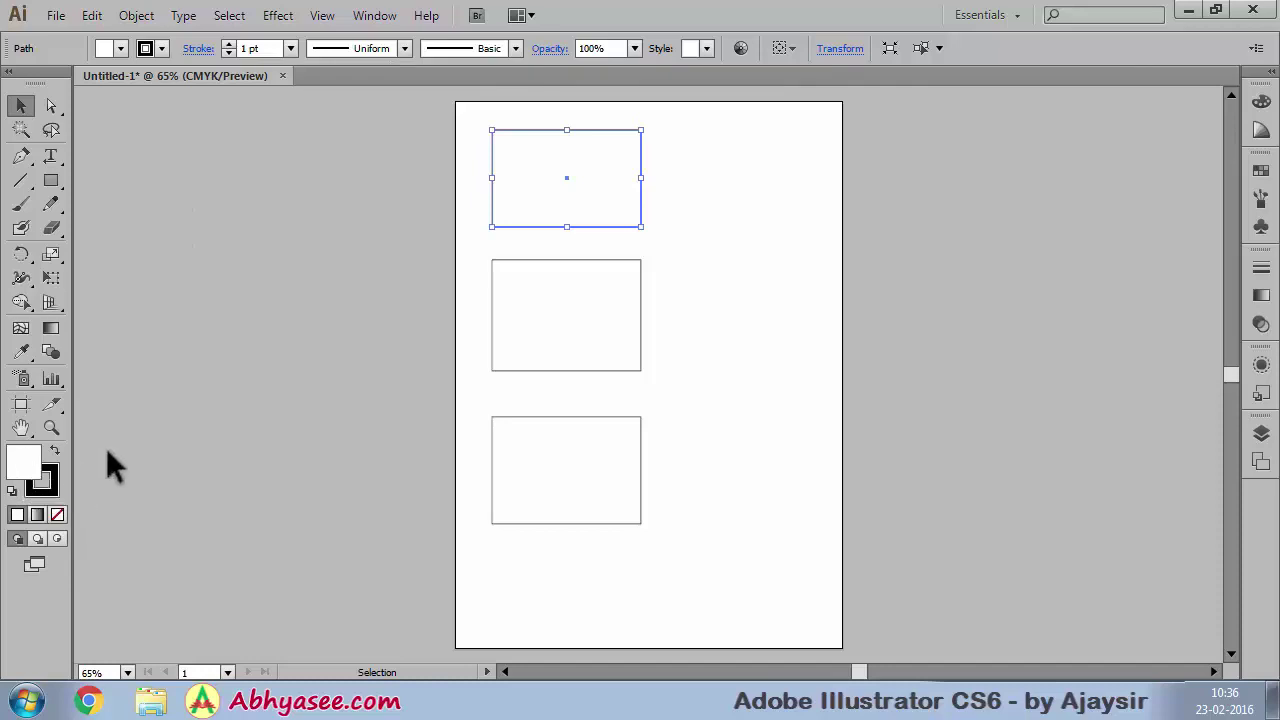
double_click(27, 466)
drag(270, 278, 290, 216)
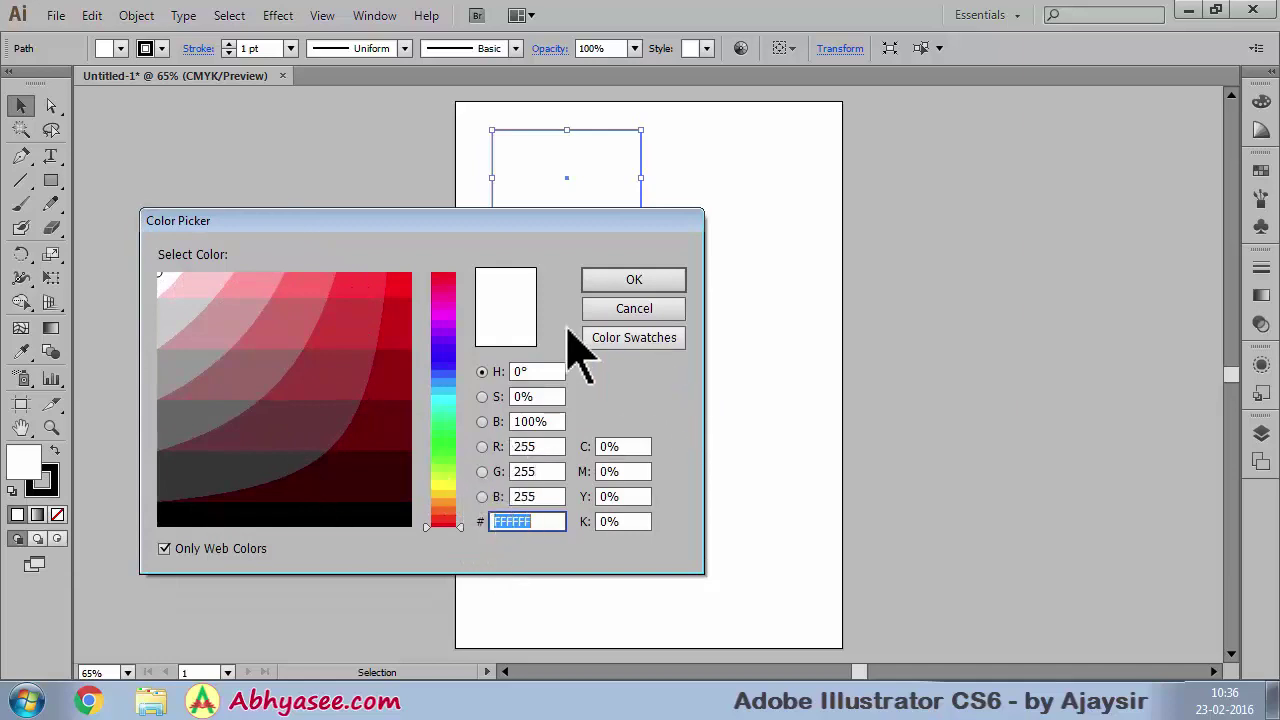
click(628, 308)
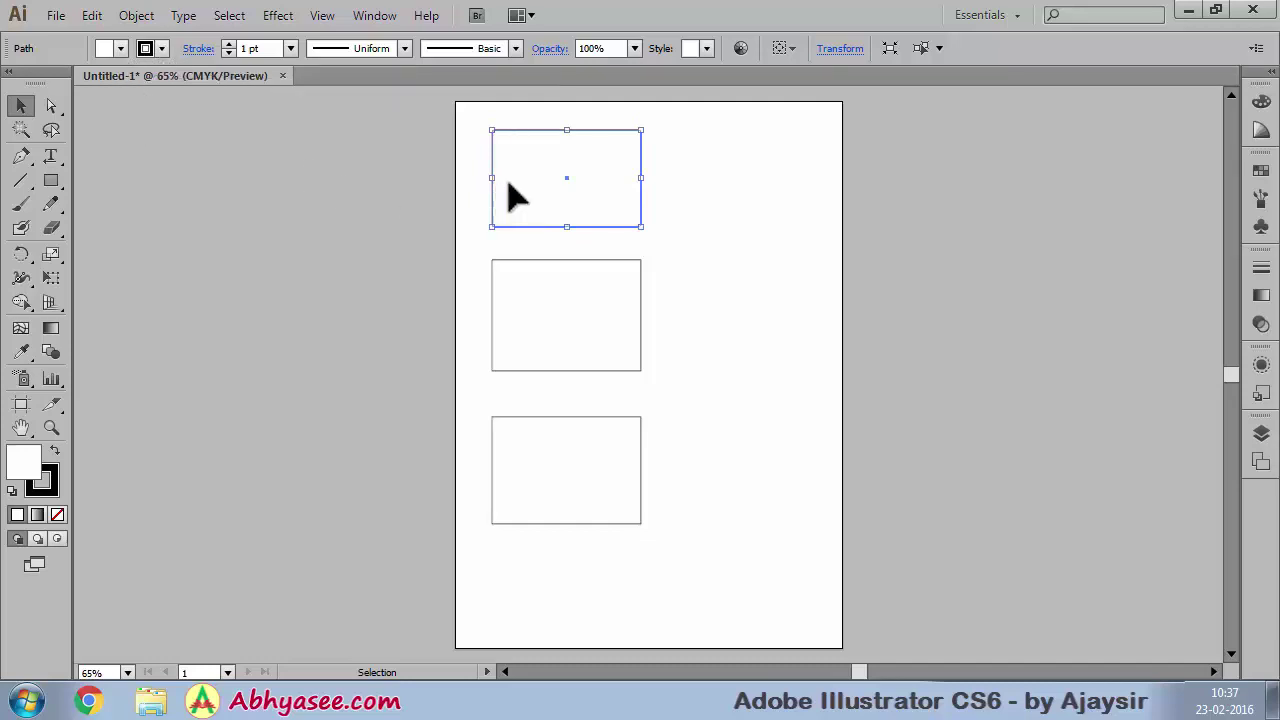
- From the enlarged Fill swatches dropdown, open the Foods > Beverages swatch library
click(121, 48)
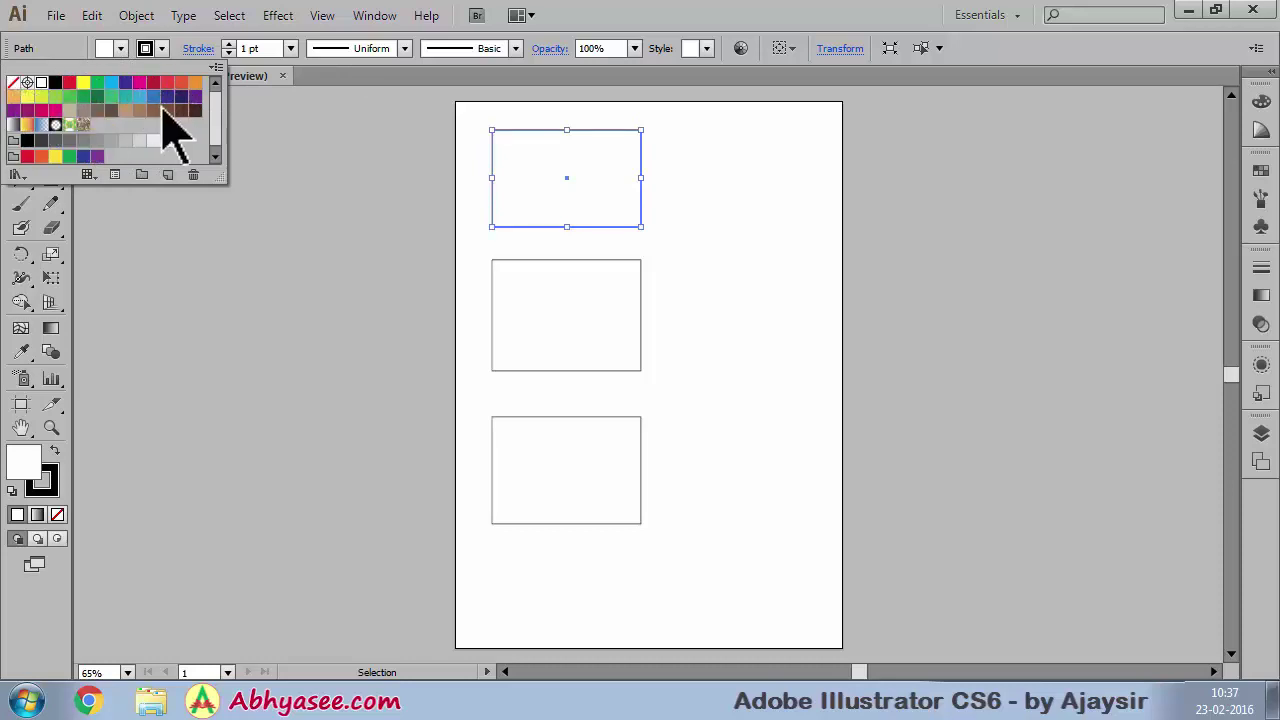
mouse_move(228, 182)
mouse_down()
mouse_move(266, 222)
mouse_move(259, 207)
mouse_up()
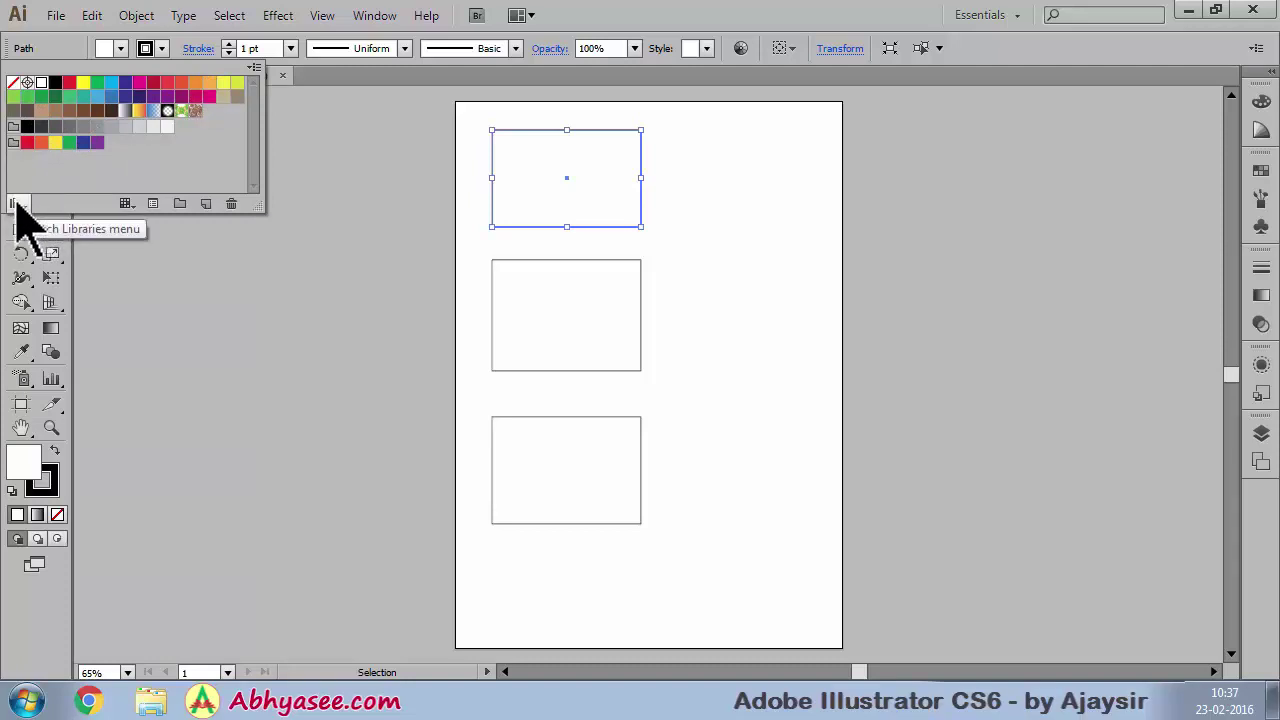
click(17, 204)
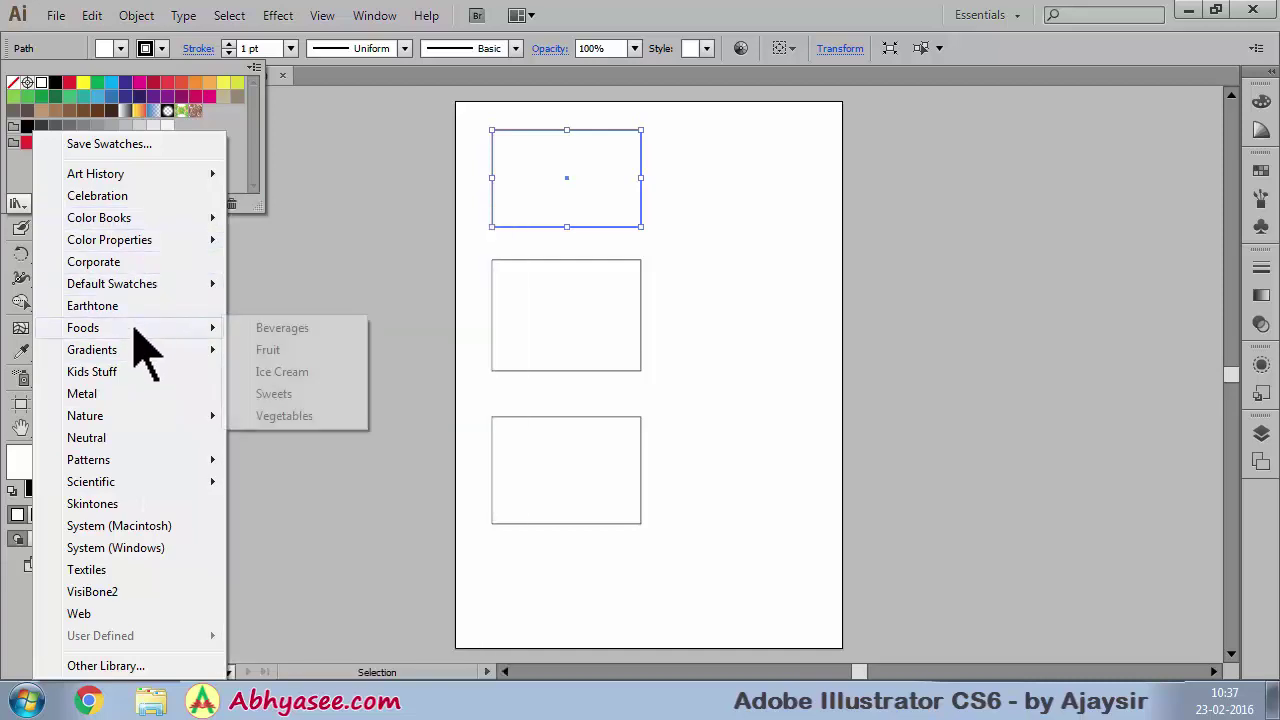
mouse_move(83, 328)
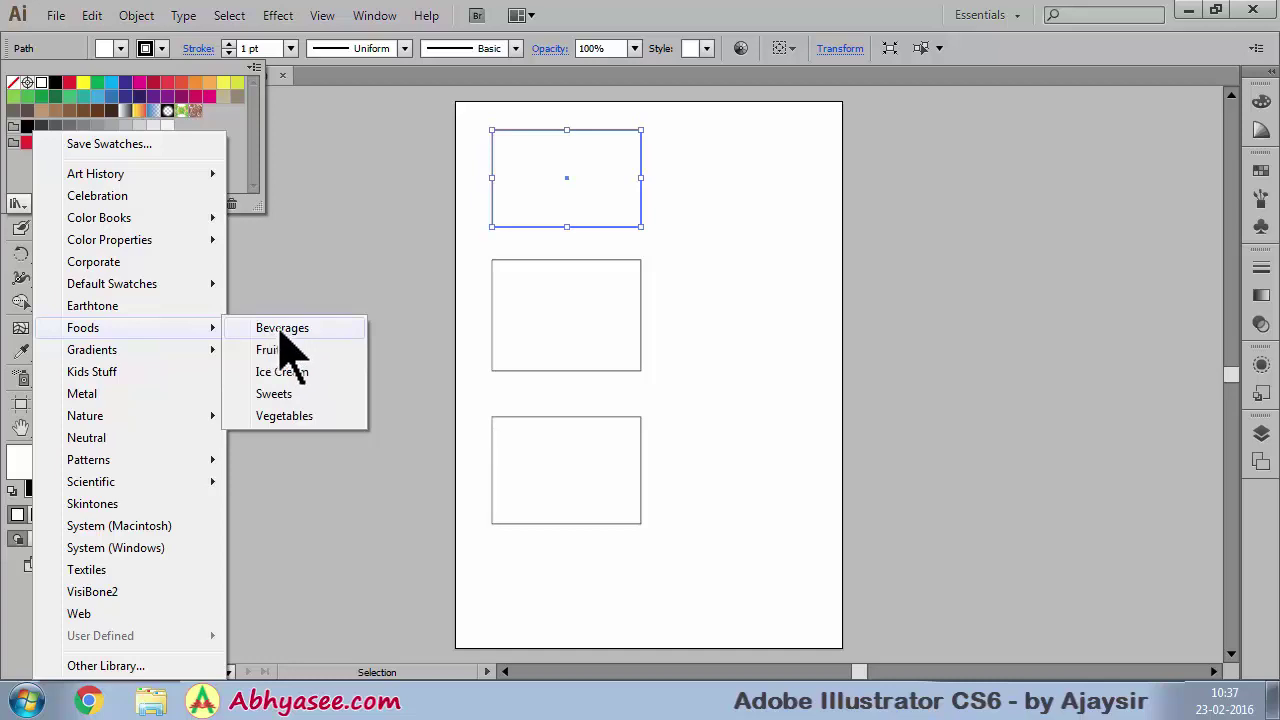
click(281, 330)
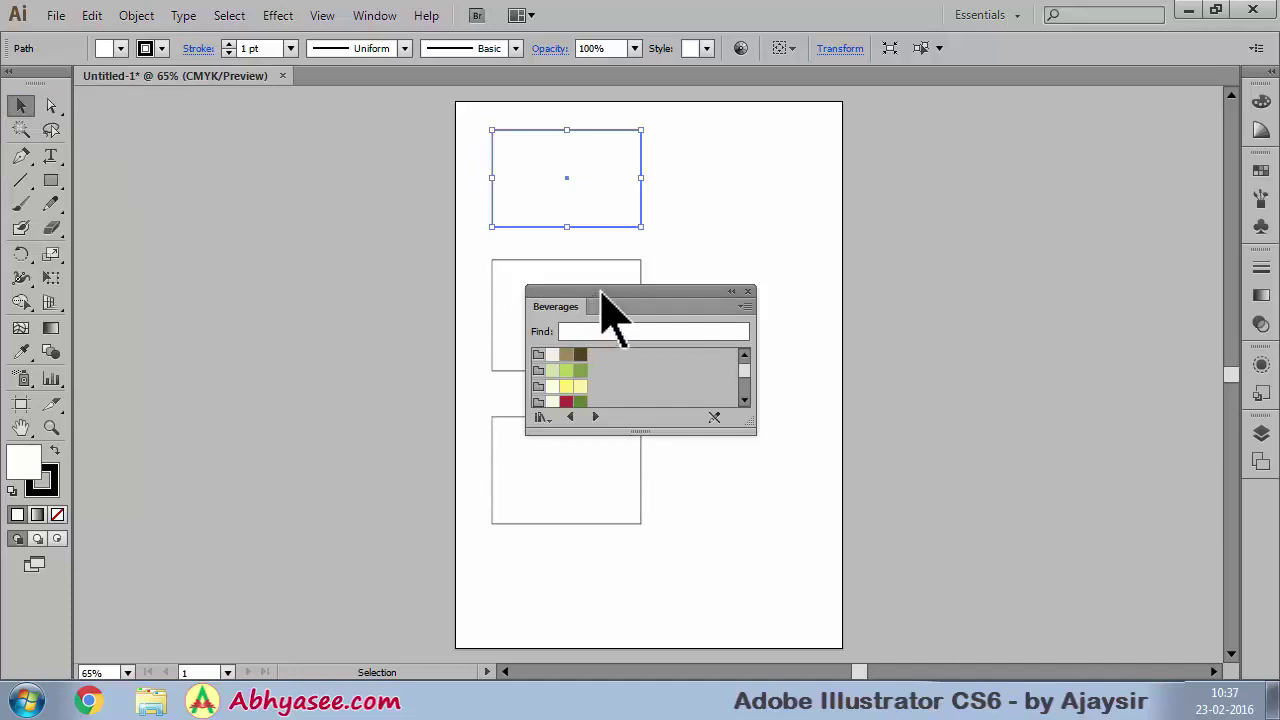
- Reposition and enlarge the Beverages panel, then fill the top rectangle light green
mouse_move(544, 284)
mouse_down()
mouse_move(401, 283)
mouse_move(240, 163)
mouse_up()
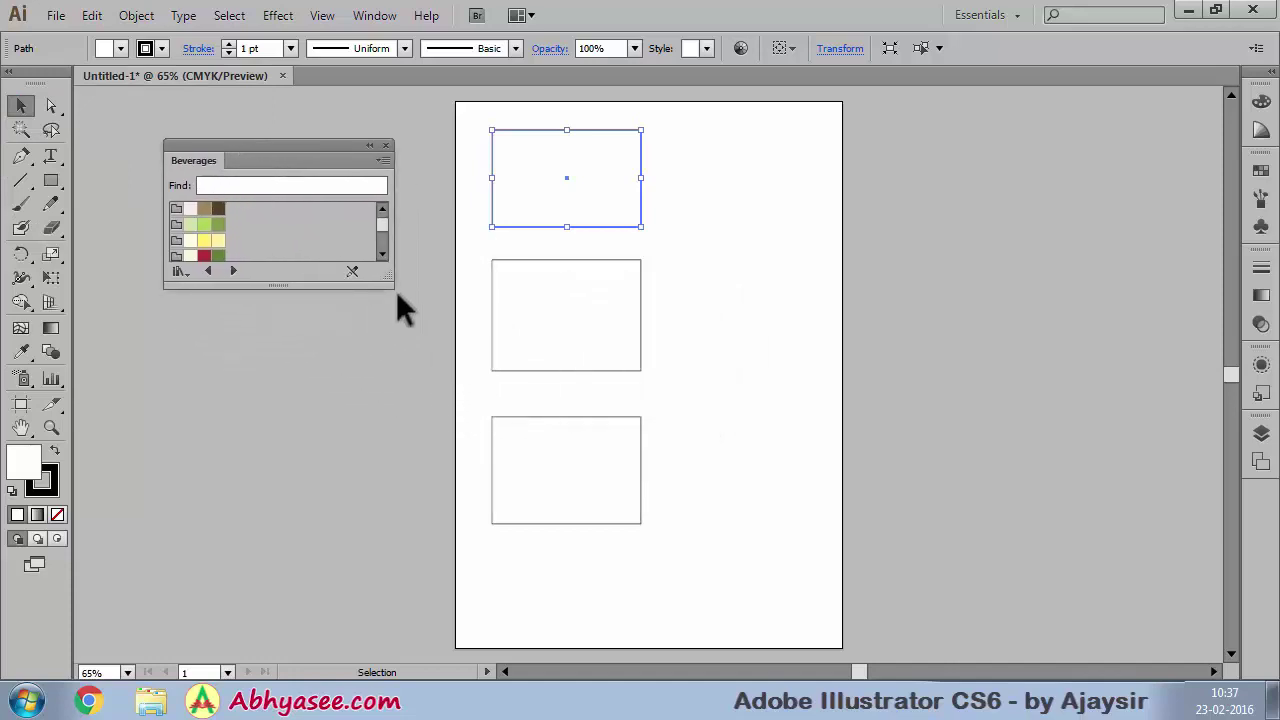
drag(387, 279, 422, 352)
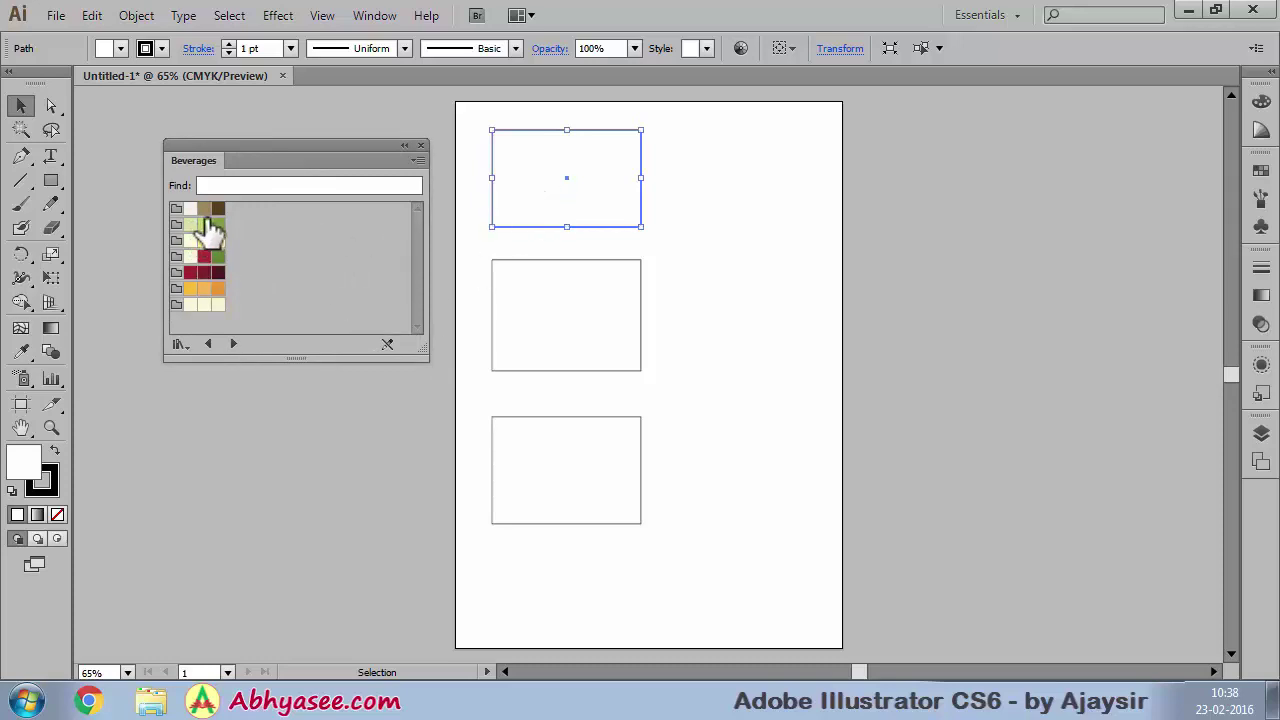
drag(208, 224, 495, 178)
drag(204, 224, 565, 177)
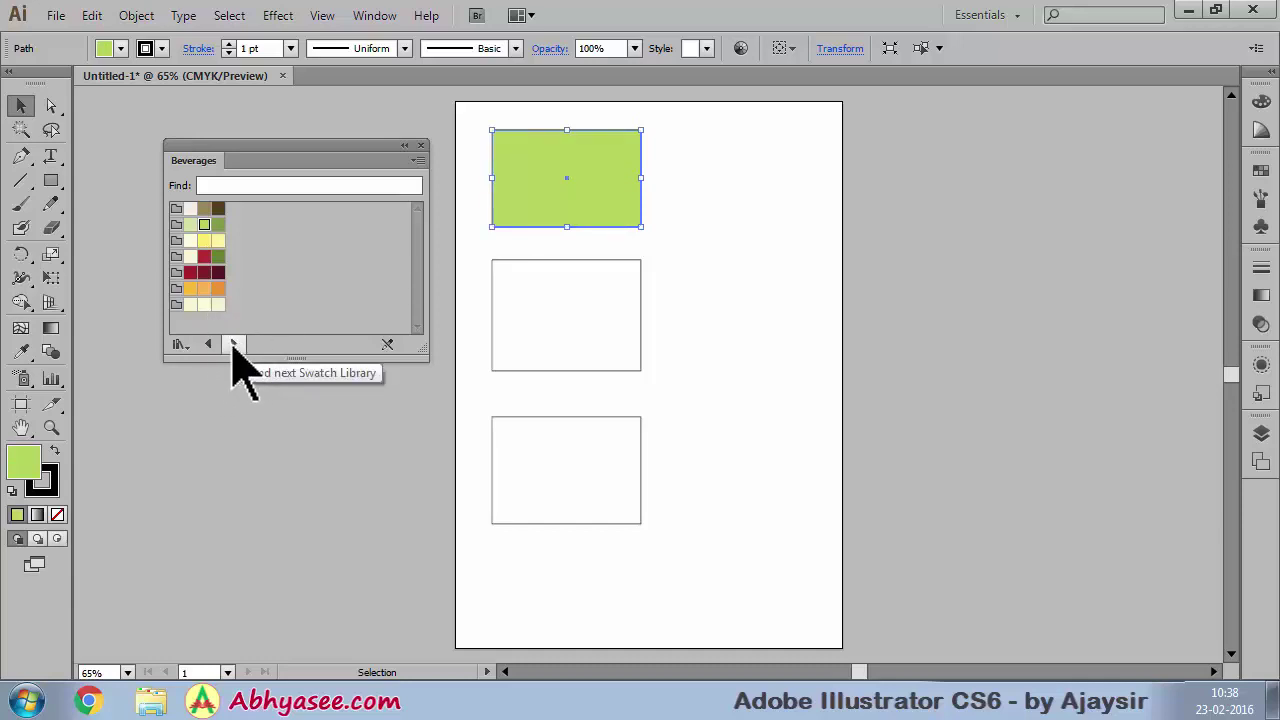
- Browse the Fruit and Ice Cream libraries, then return to Beverages
click(233, 345)
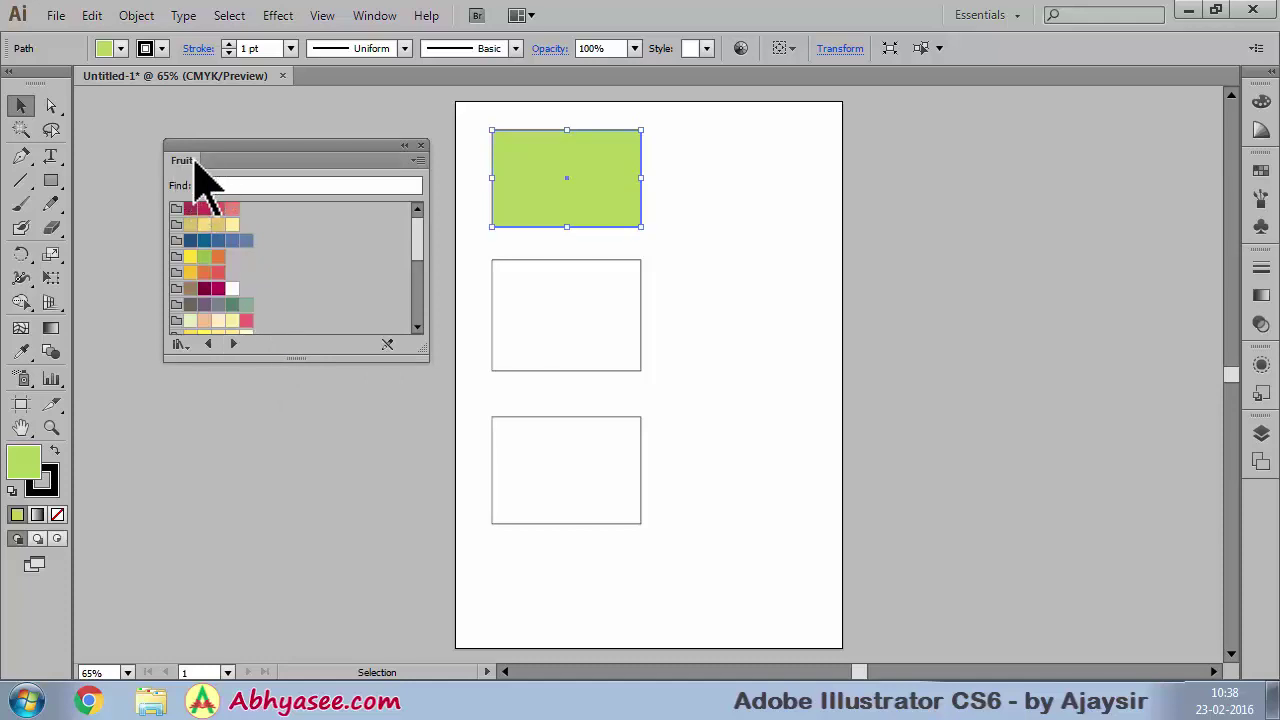
click(233, 343)
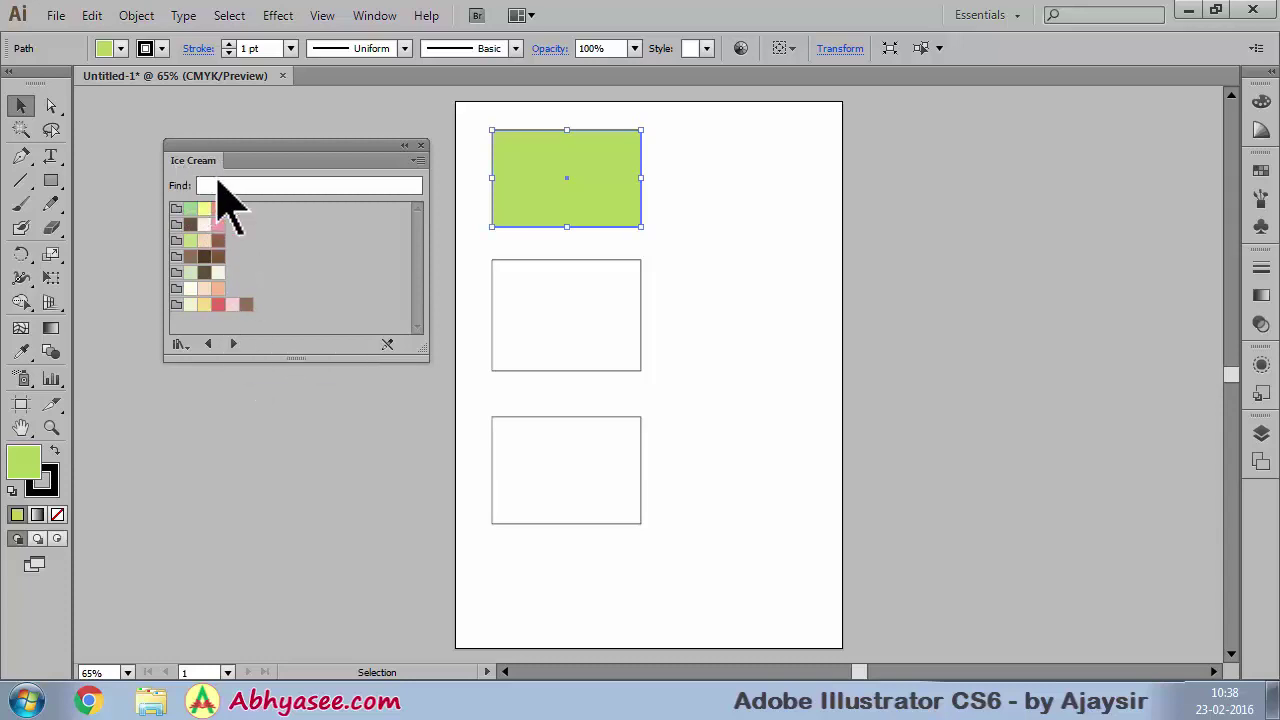
click(209, 343)
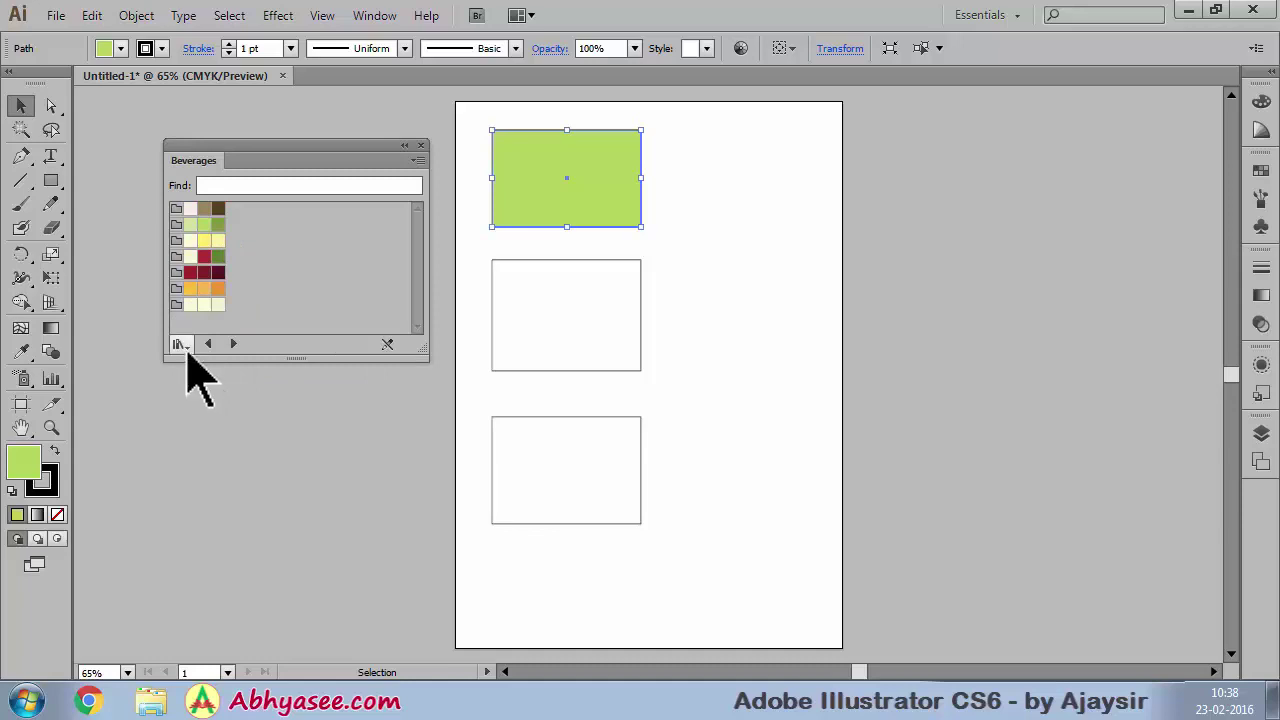
click(180, 344)
- Deselect everything and reopen, then close, the swatch library lists
click(211, 357)
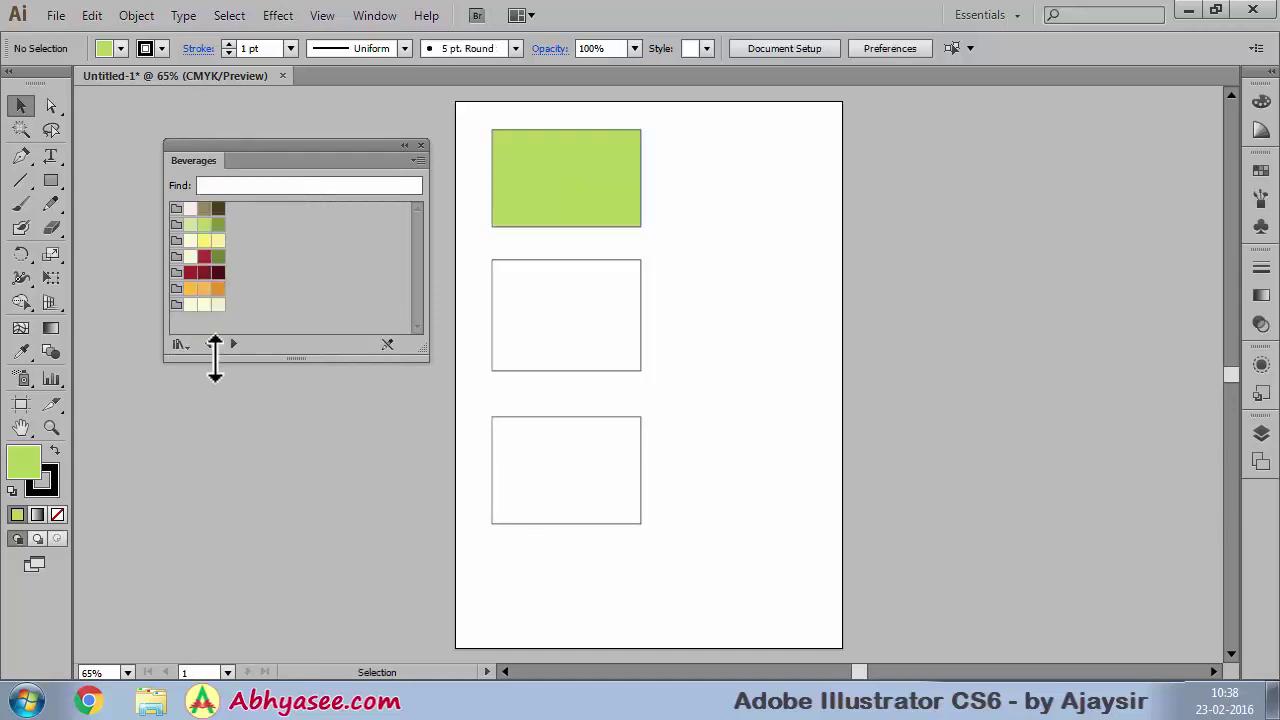
click(120, 48)
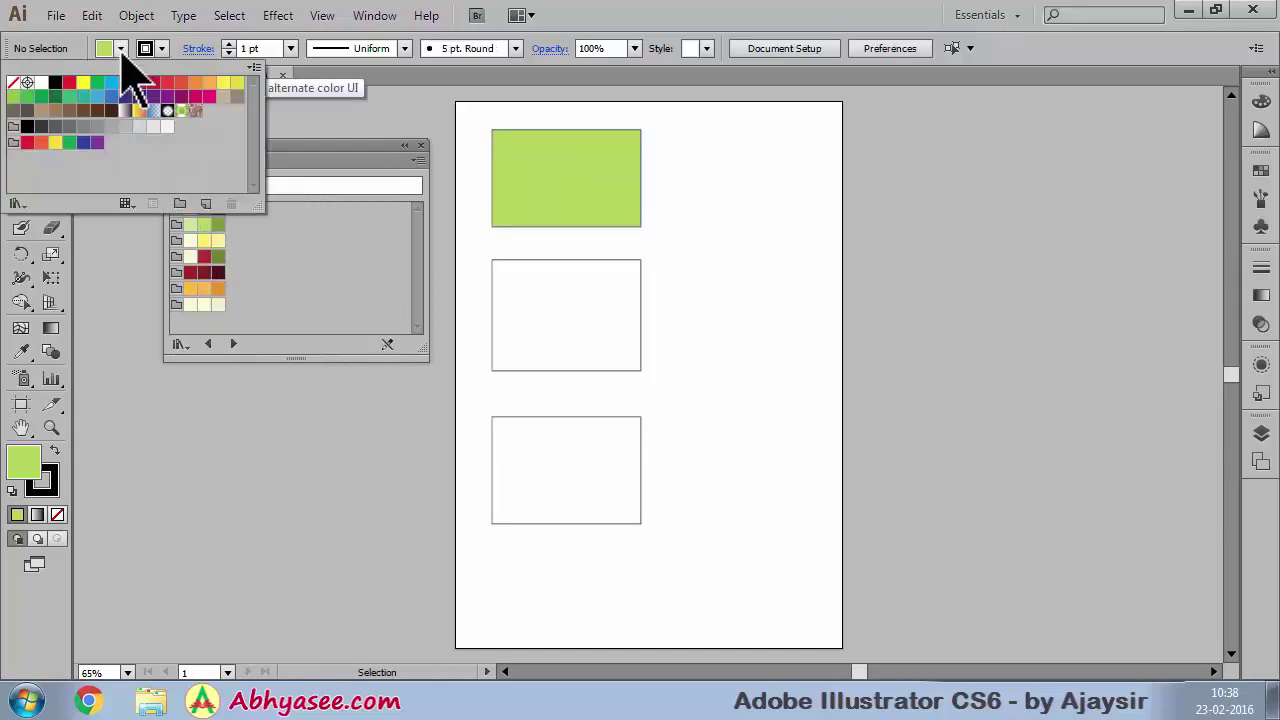
click(17, 204)
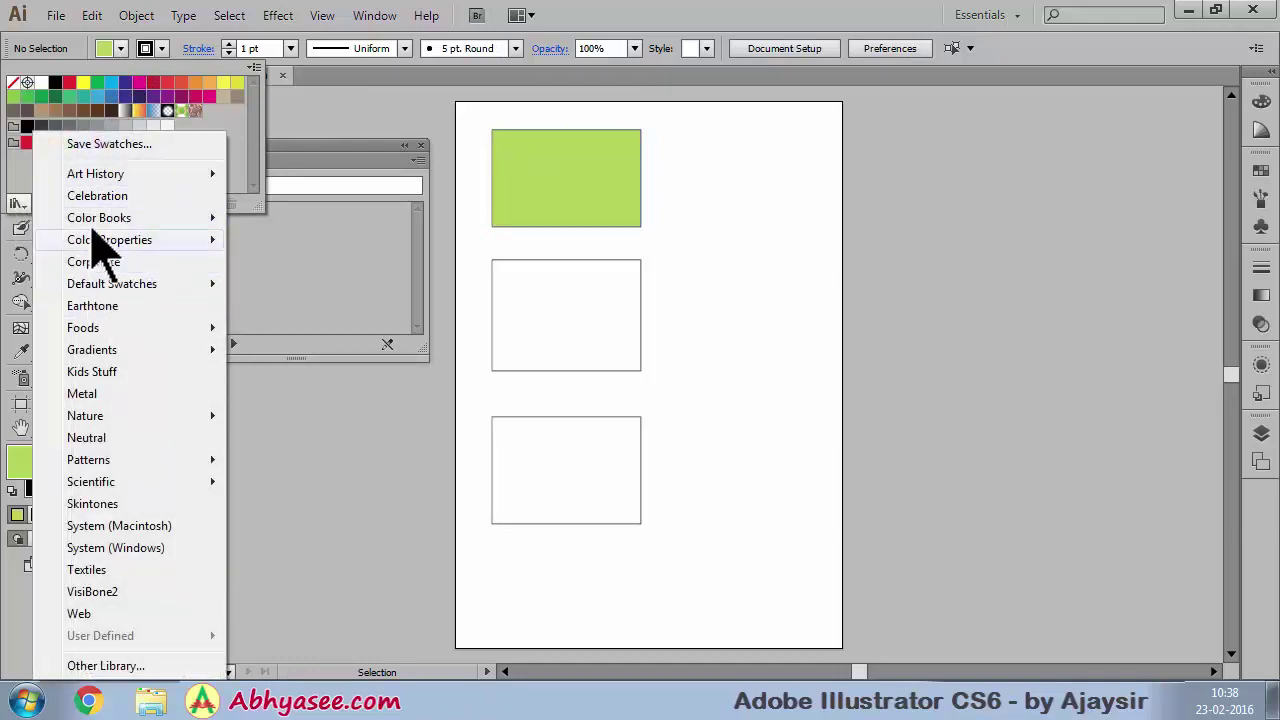
click(310, 163)
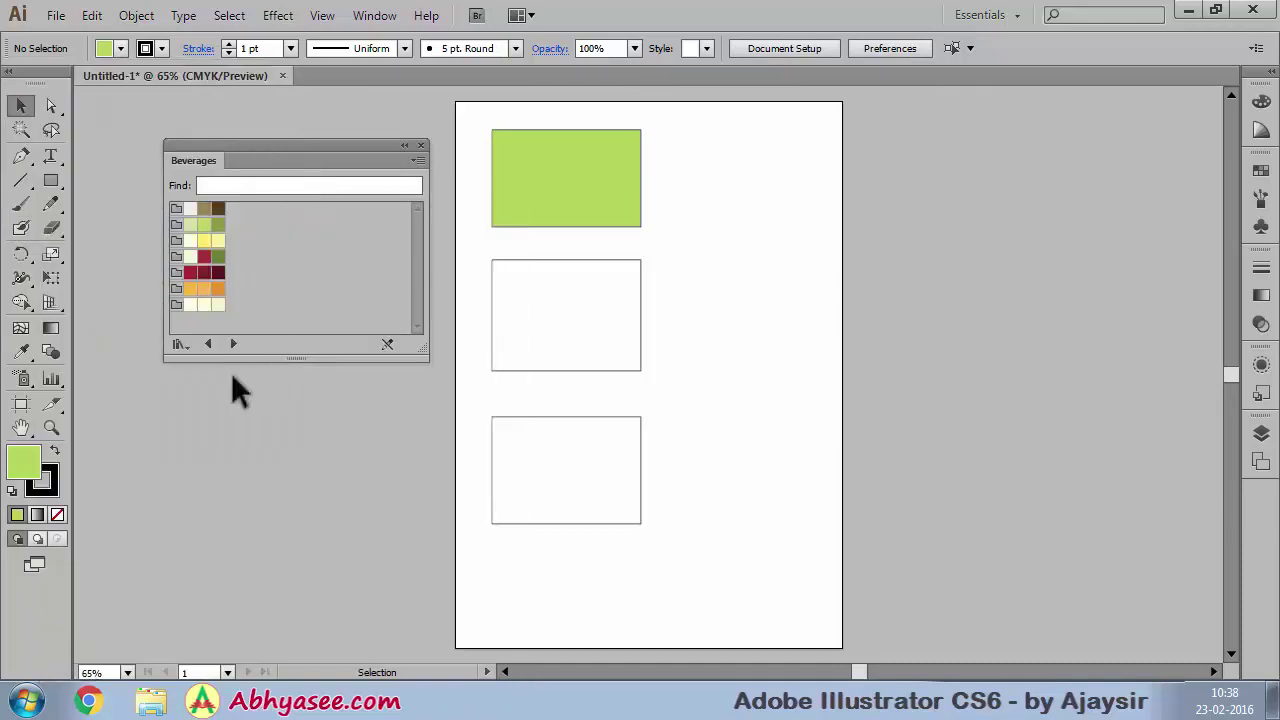
click(180, 346)
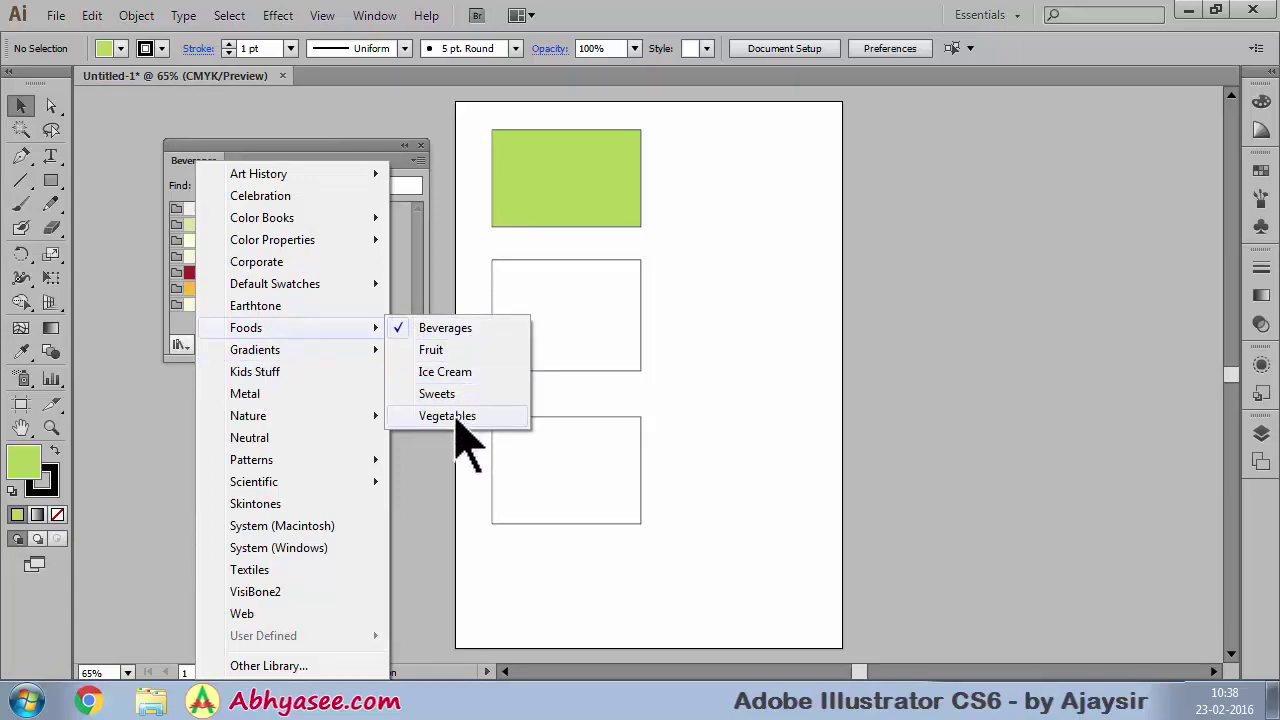
mouse_move(248, 415)
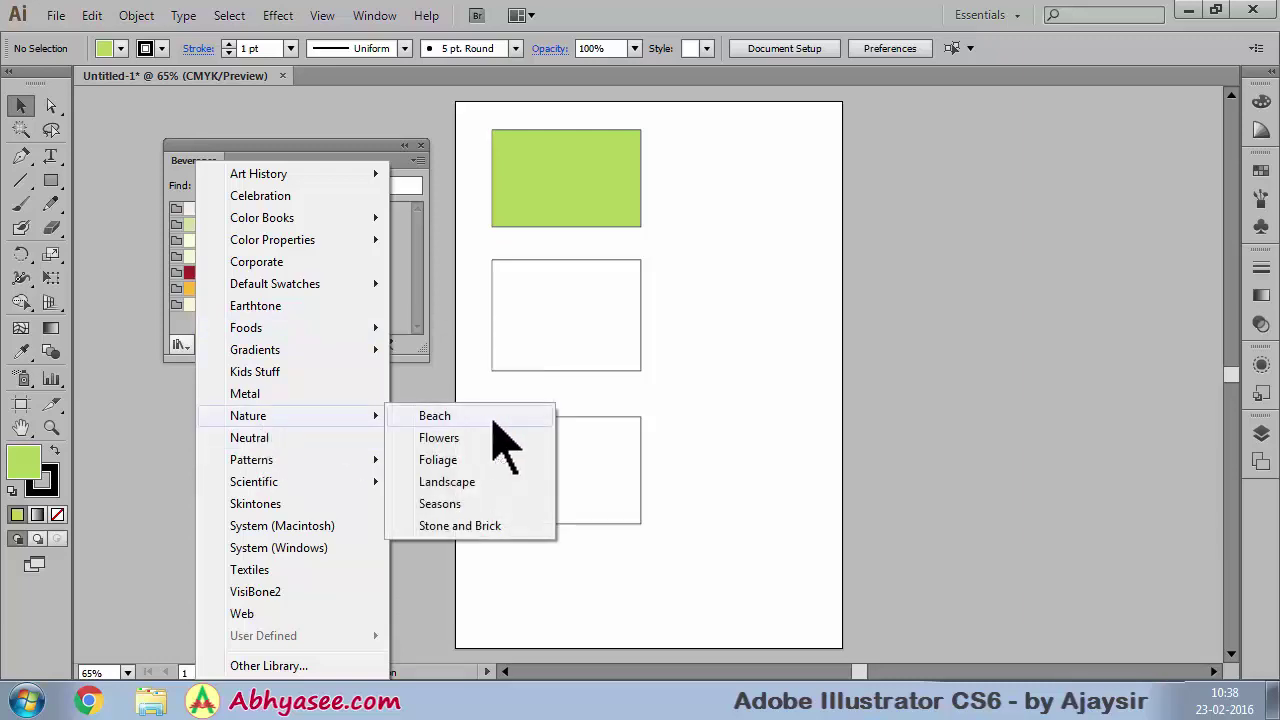
click(310, 152)
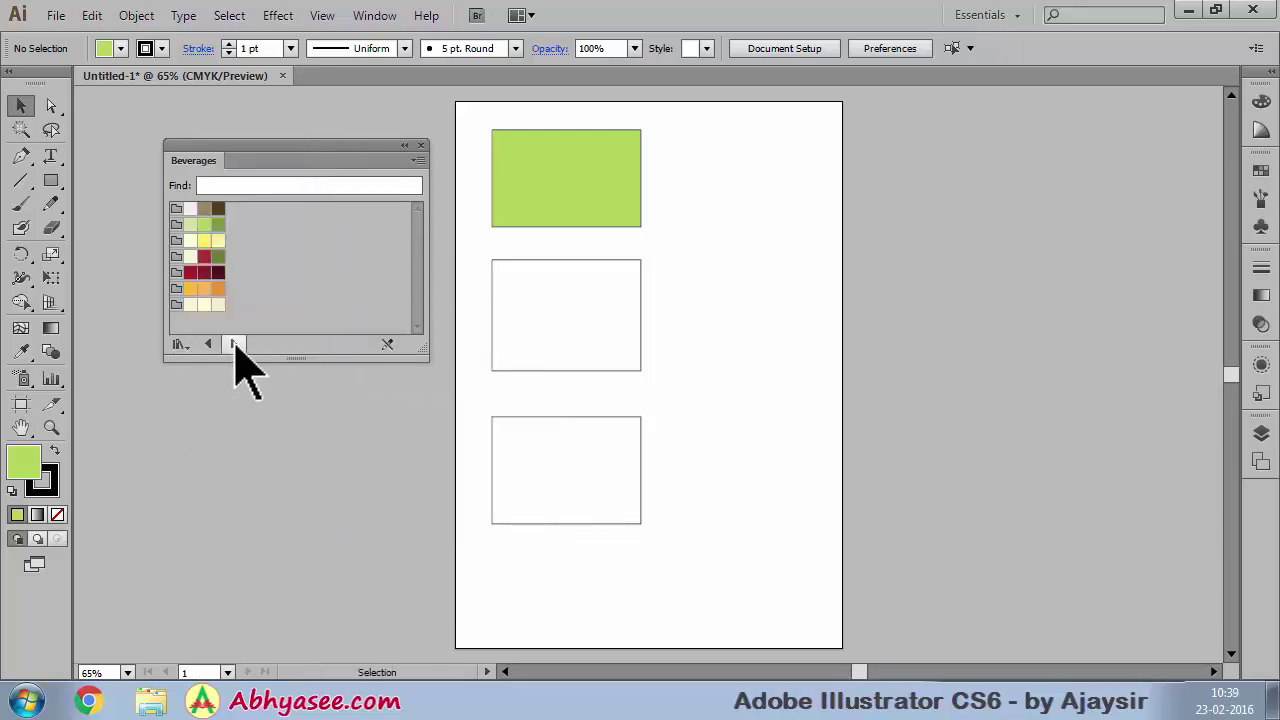
- Cycle through the Sweets and Vegetables libraries until the Fruit library appears
click(235, 344)
click(235, 344)
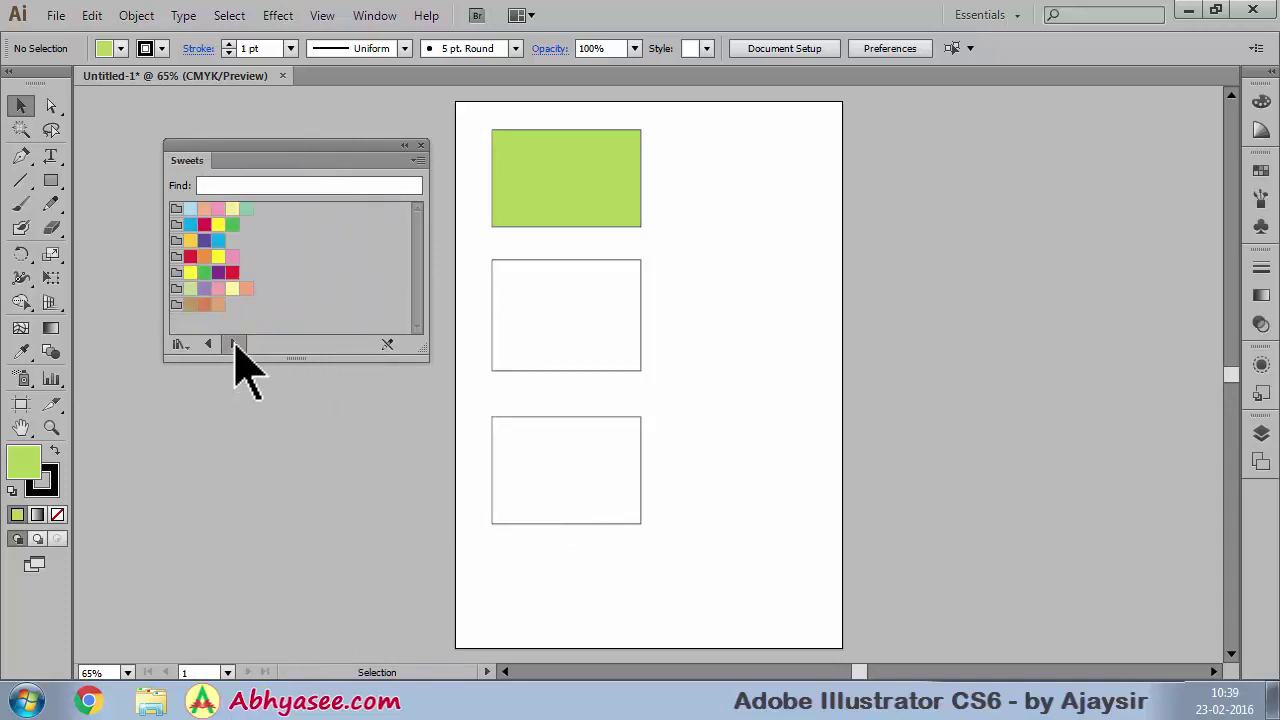
click(235, 344)
click(235, 344)
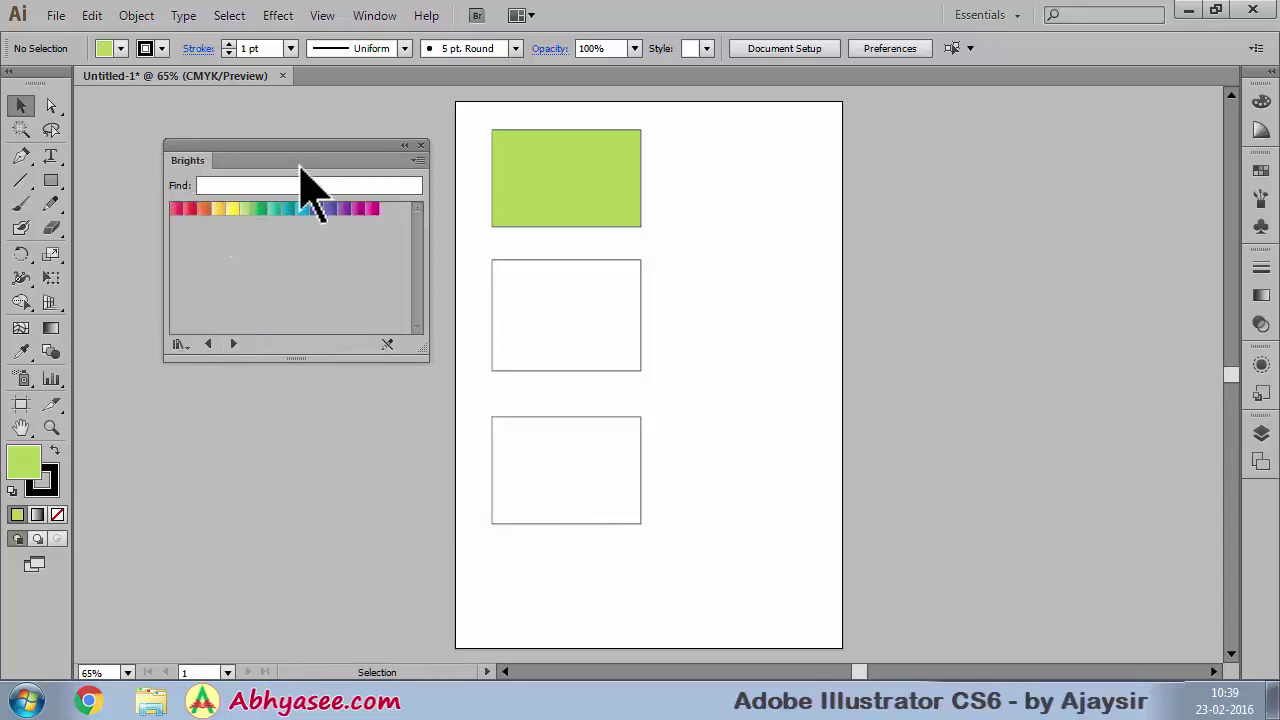
click(209, 344)
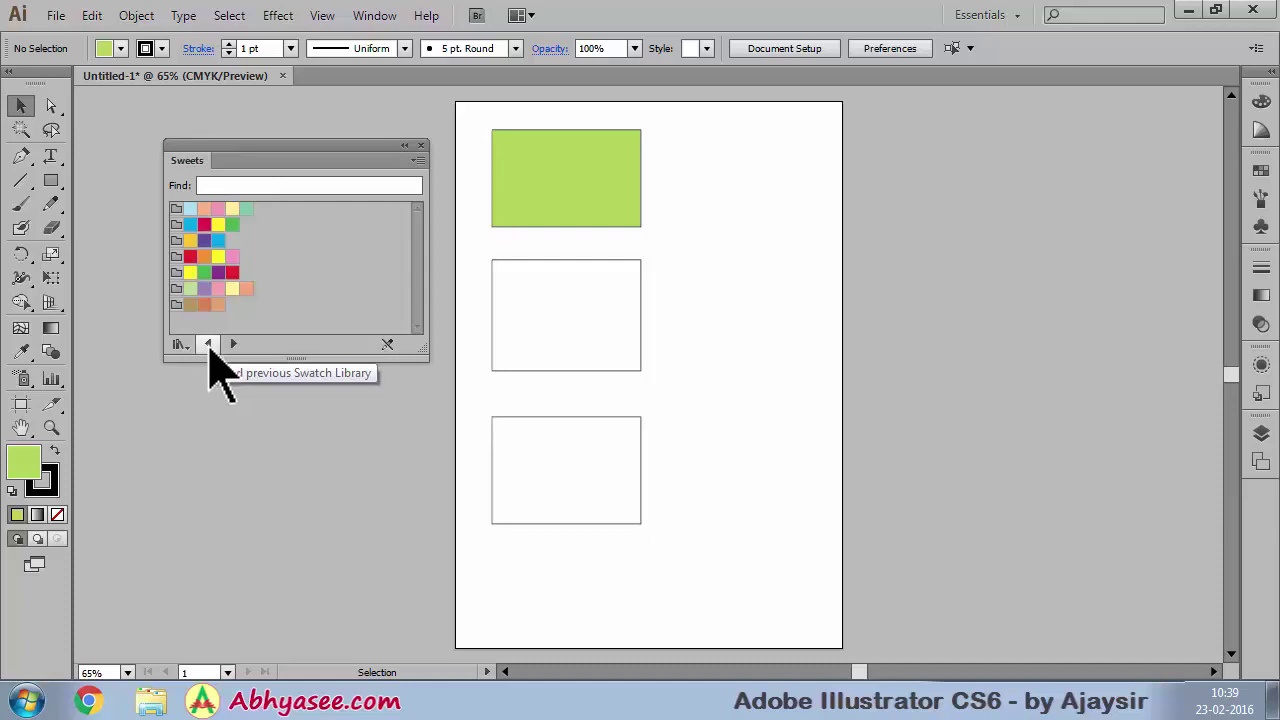
click(209, 344)
click(209, 344)
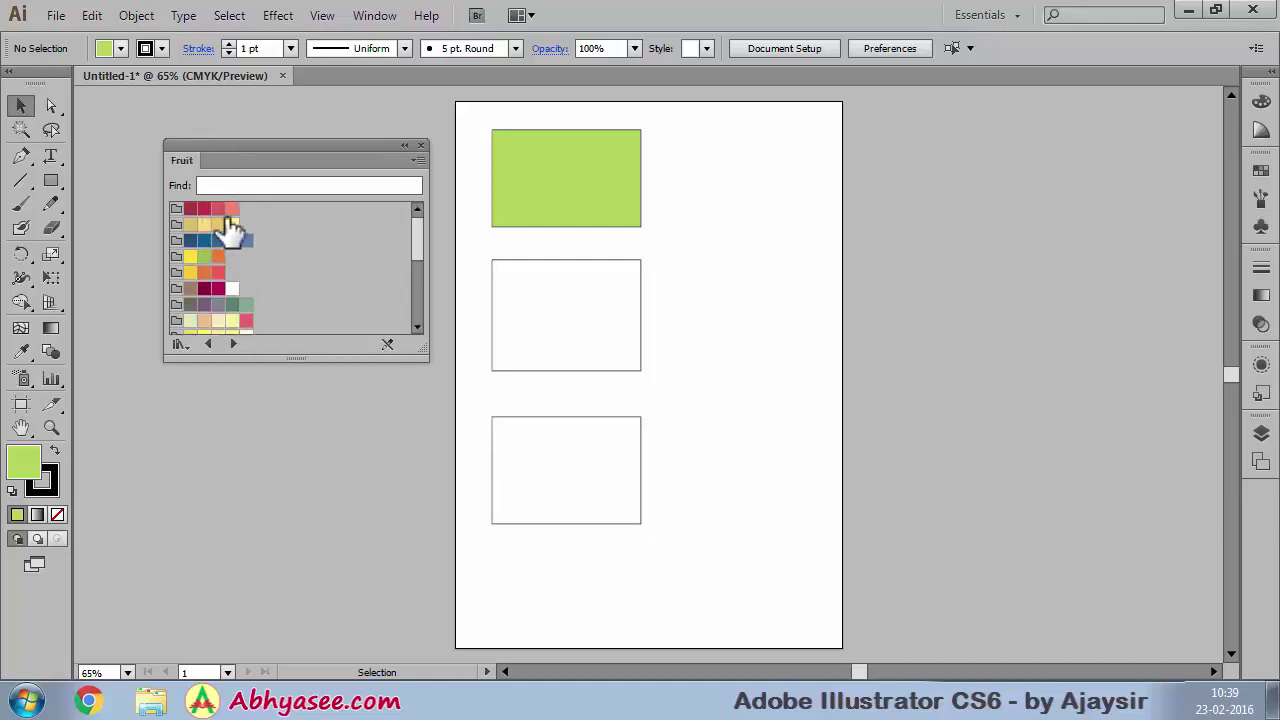
- Recolour the top rectangle with an orange Fruit swatch, then close the Fruit panel
click(600, 163)
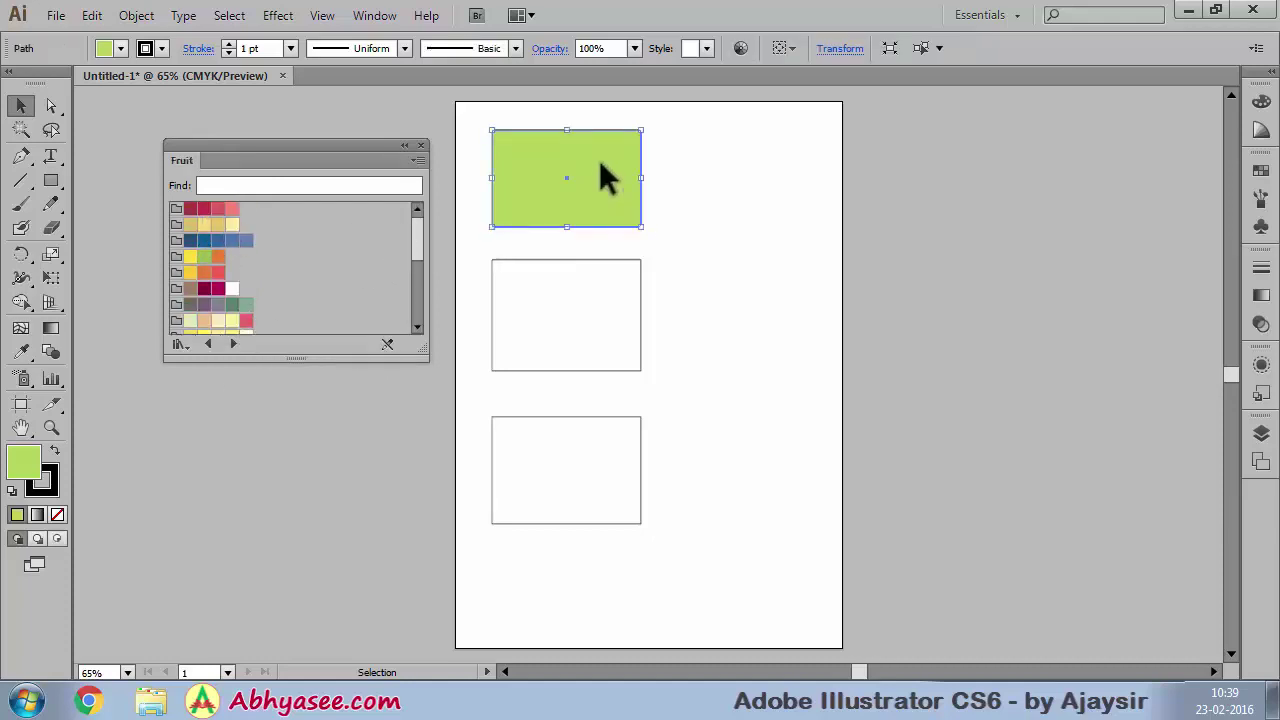
click(218, 257)
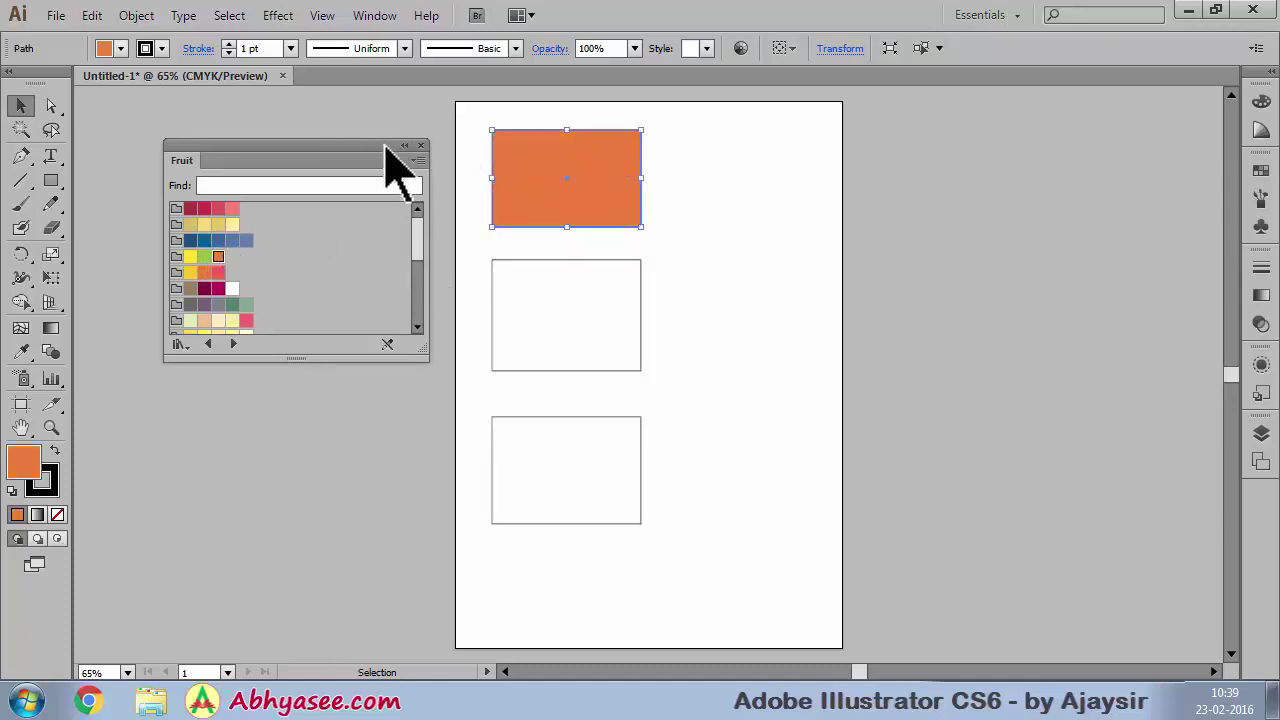
click(421, 146)
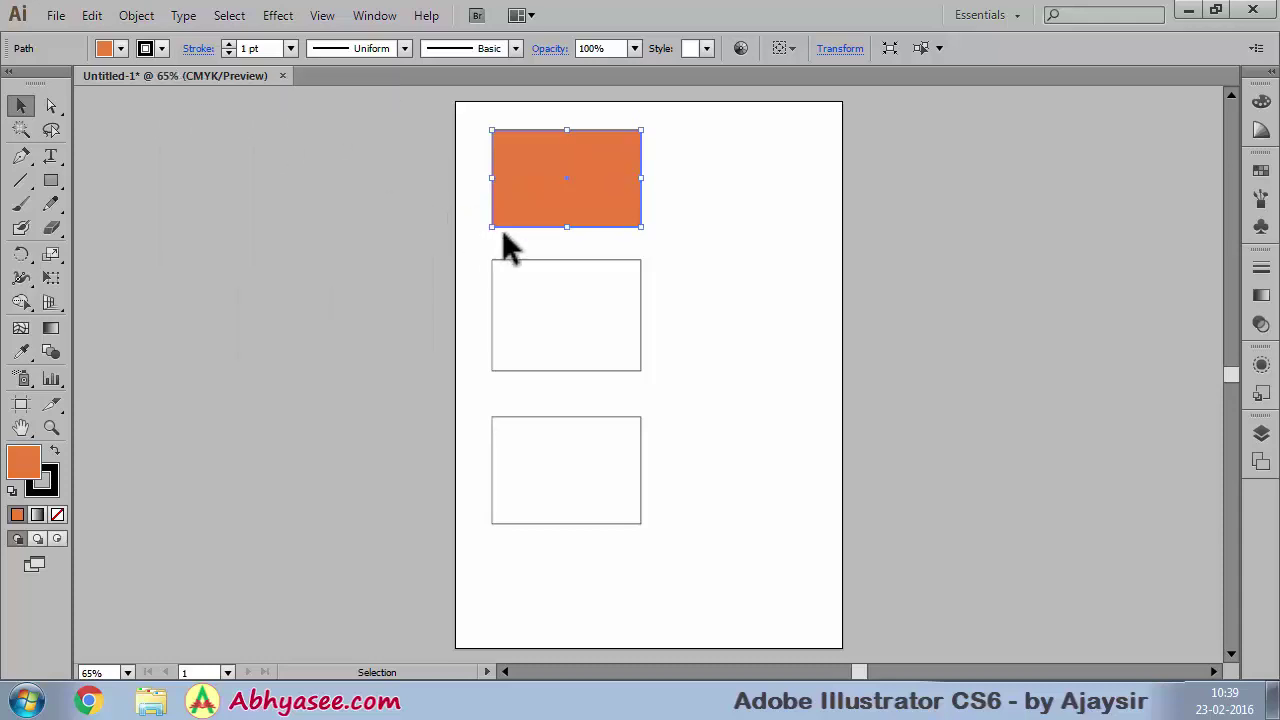
click(682, 166)
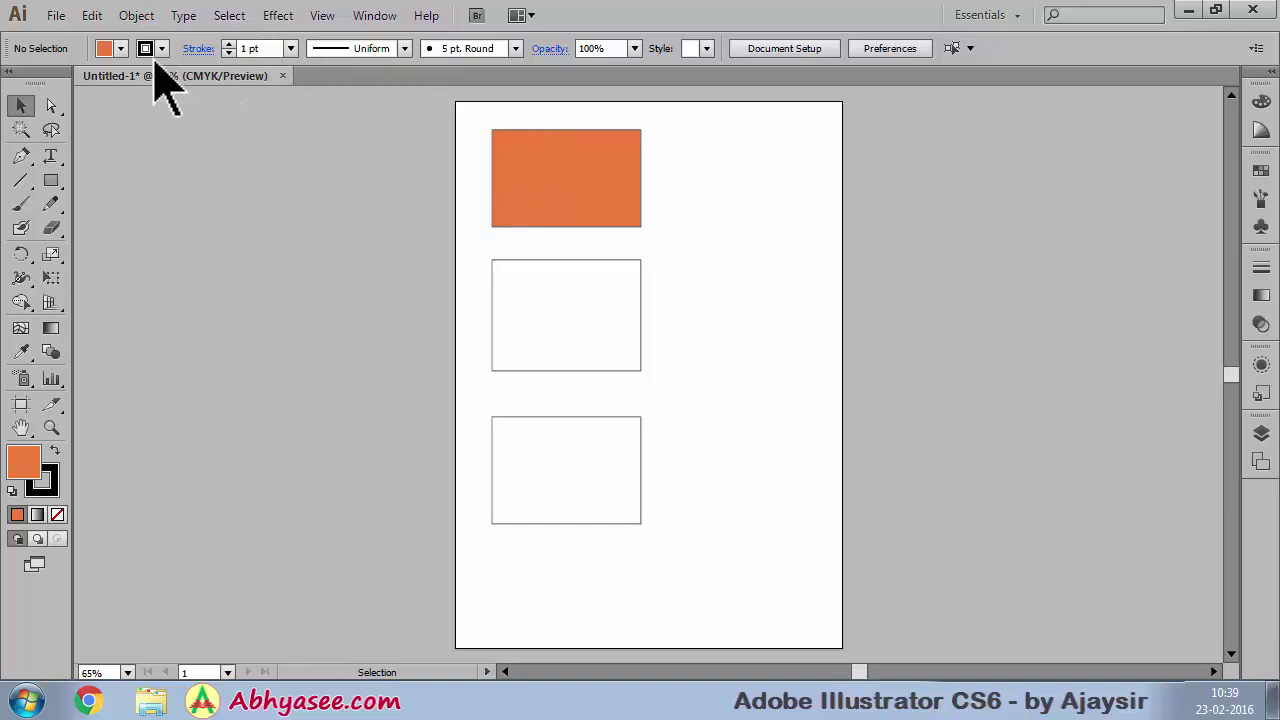
- Set the orange rectangle's stroke weight to 8 pt, then increase it to 12 pt
click(542, 168)
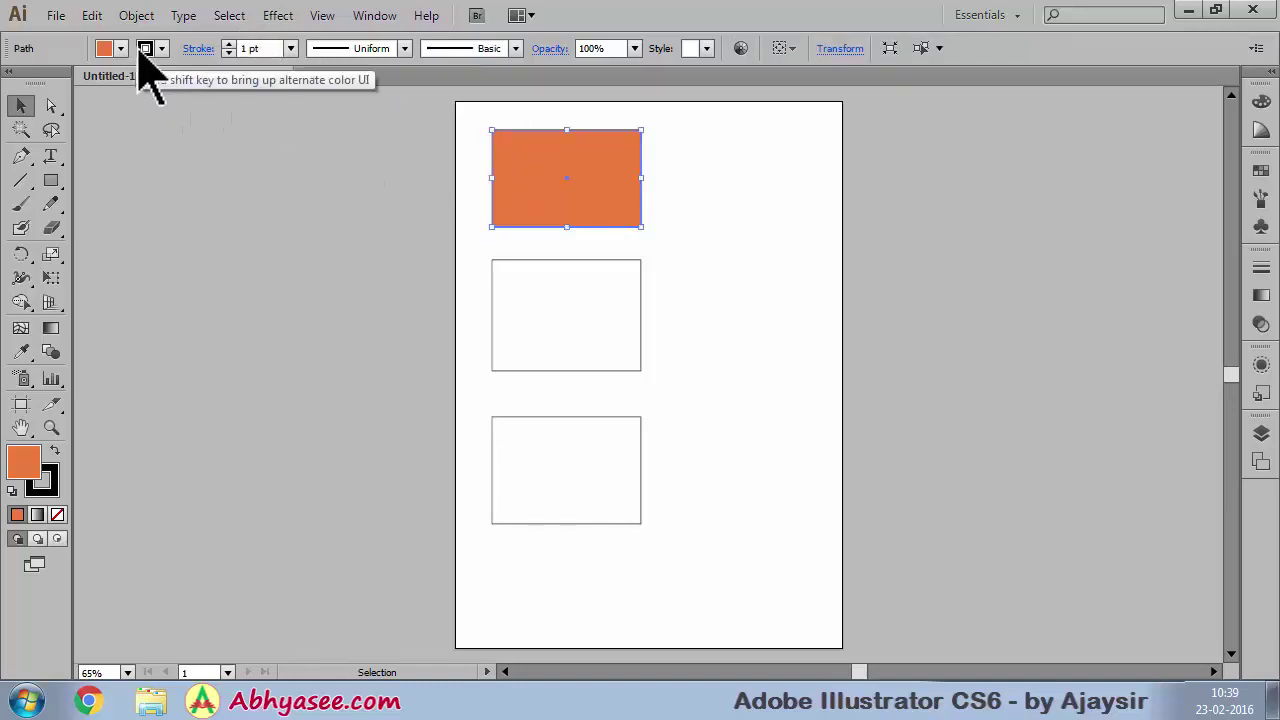
click(291, 48)
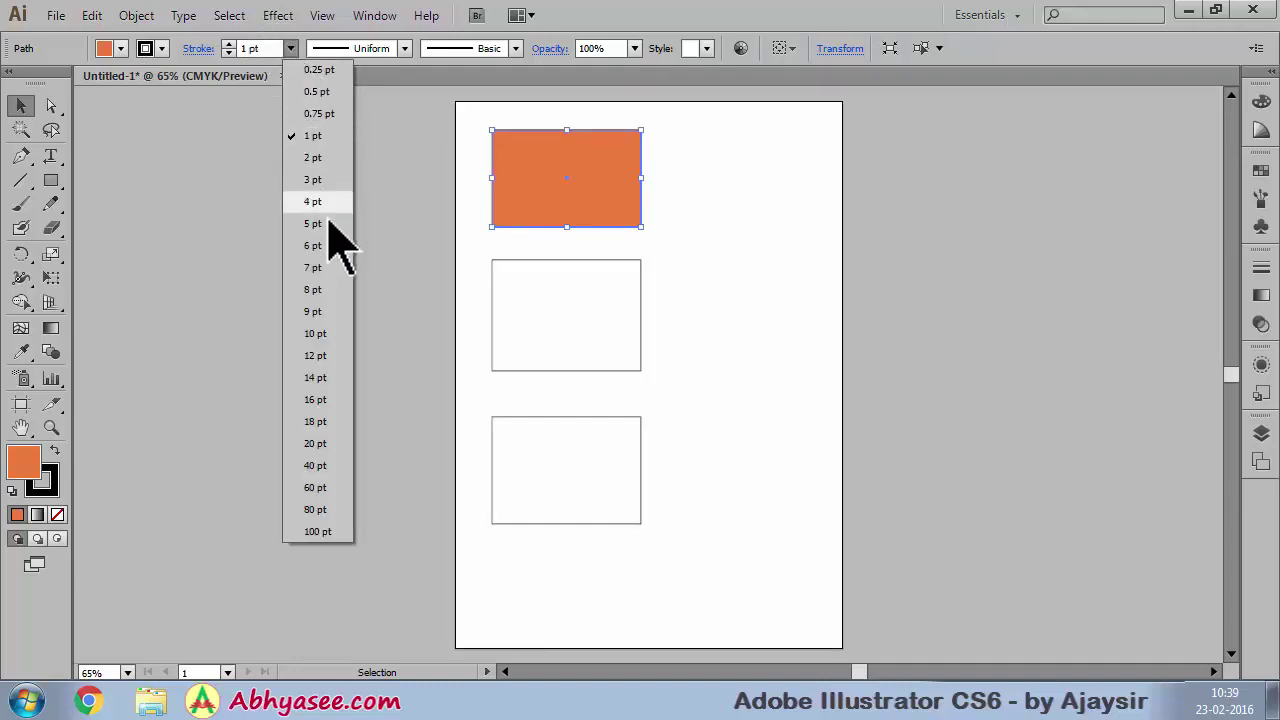
click(313, 289)
click(678, 205)
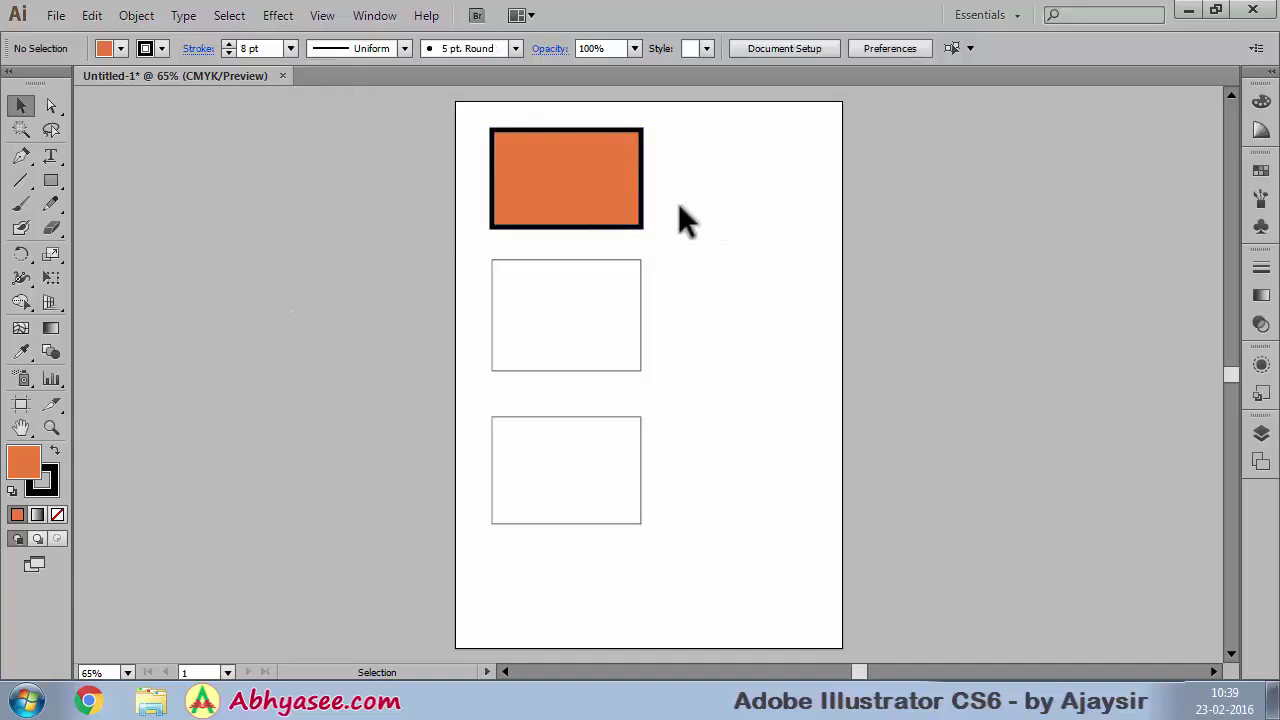
click(626, 226)
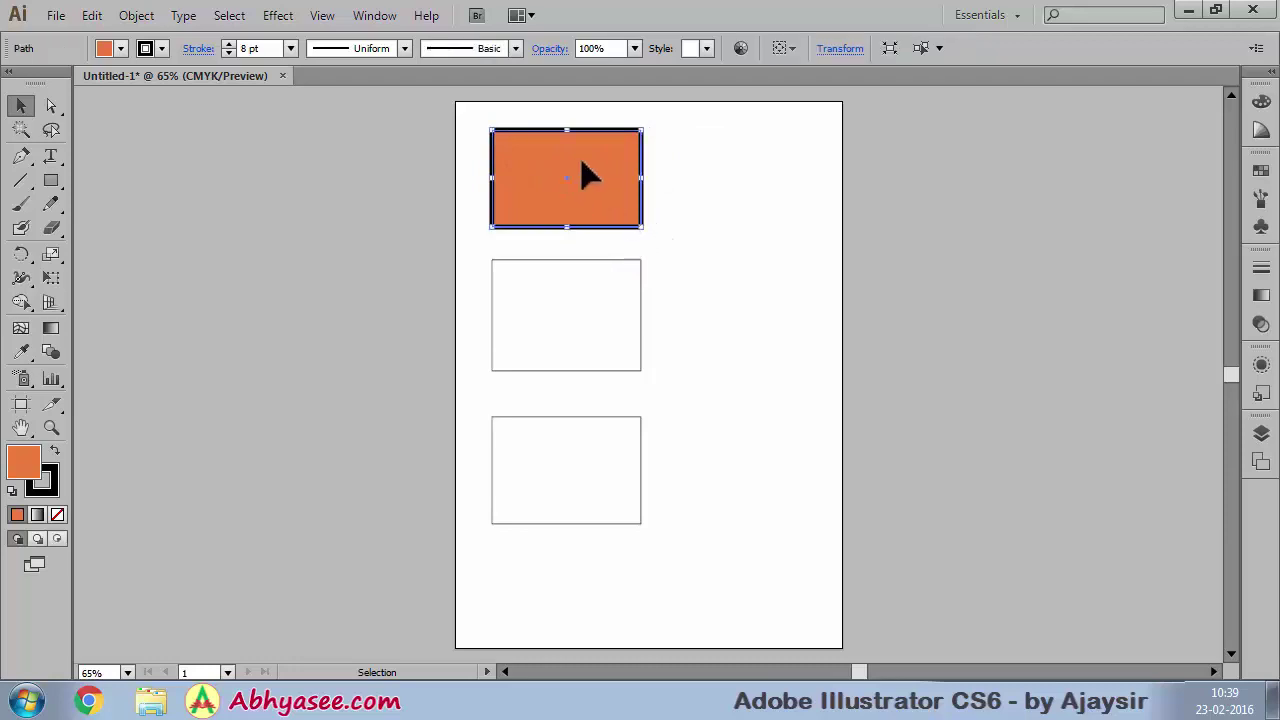
click(290, 48)
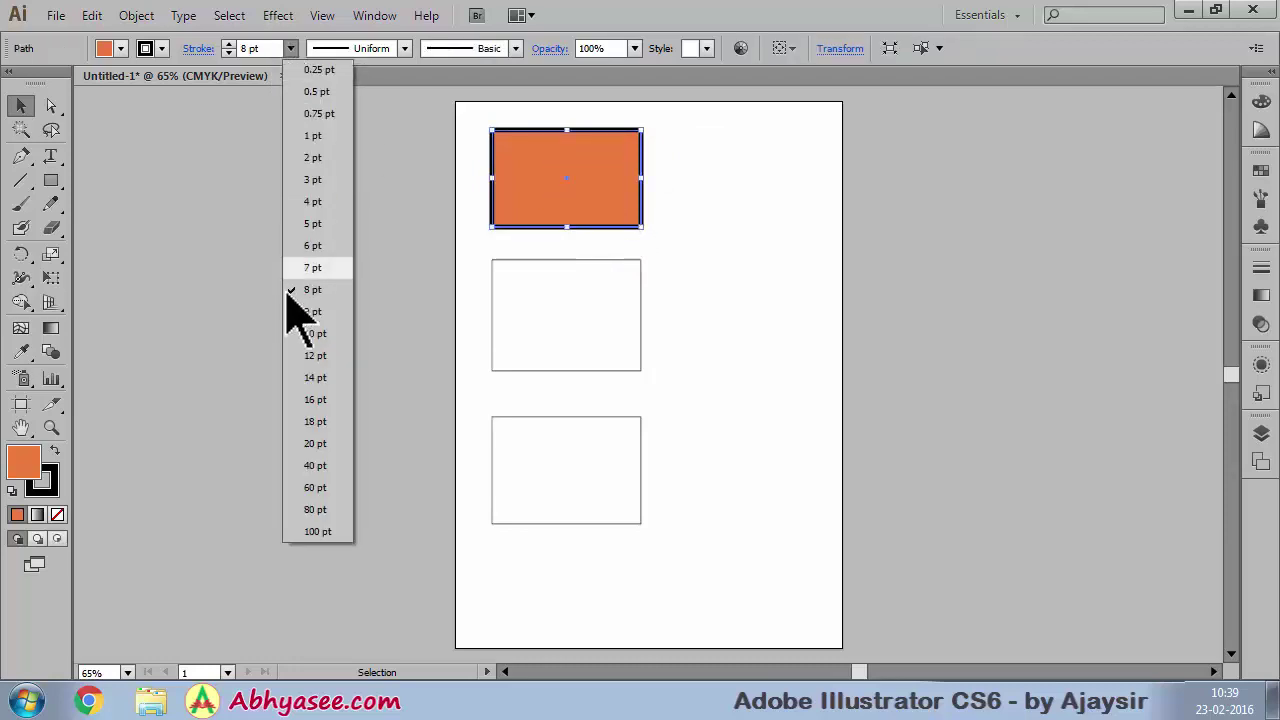
click(318, 355)
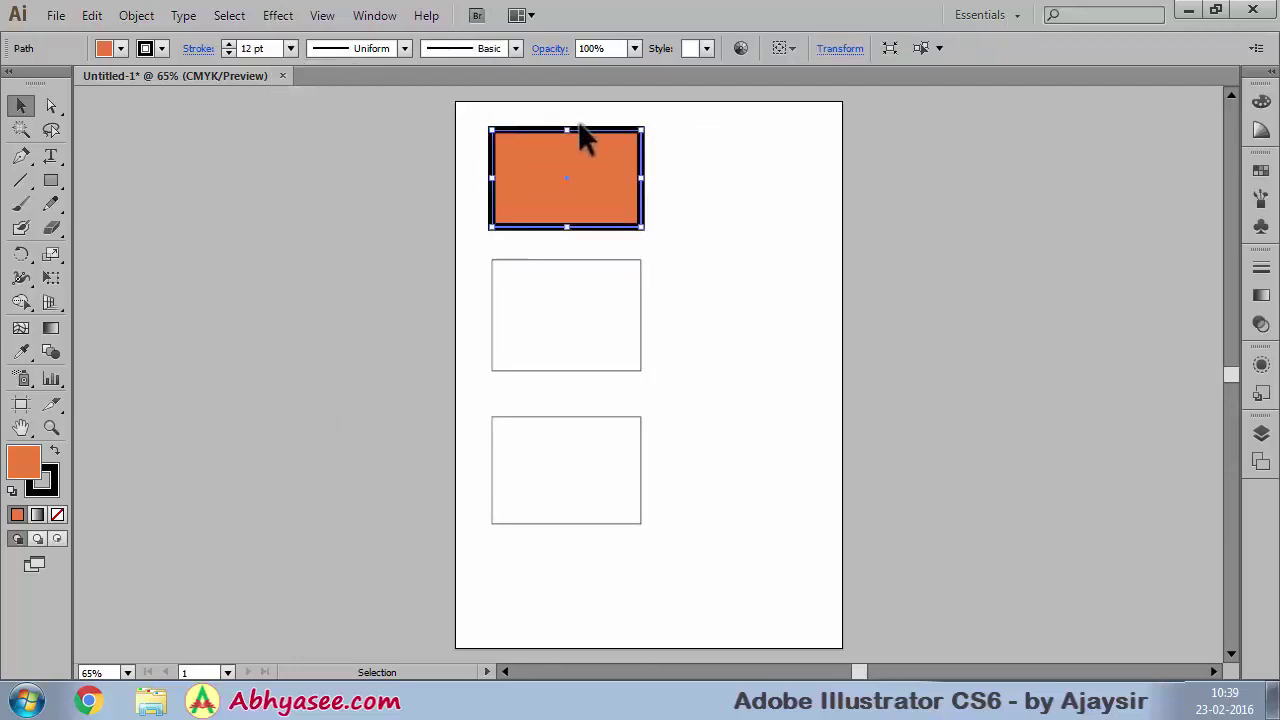
- After trying magenta and red, set the rectangle's stroke colour to dark blue
click(162, 48)
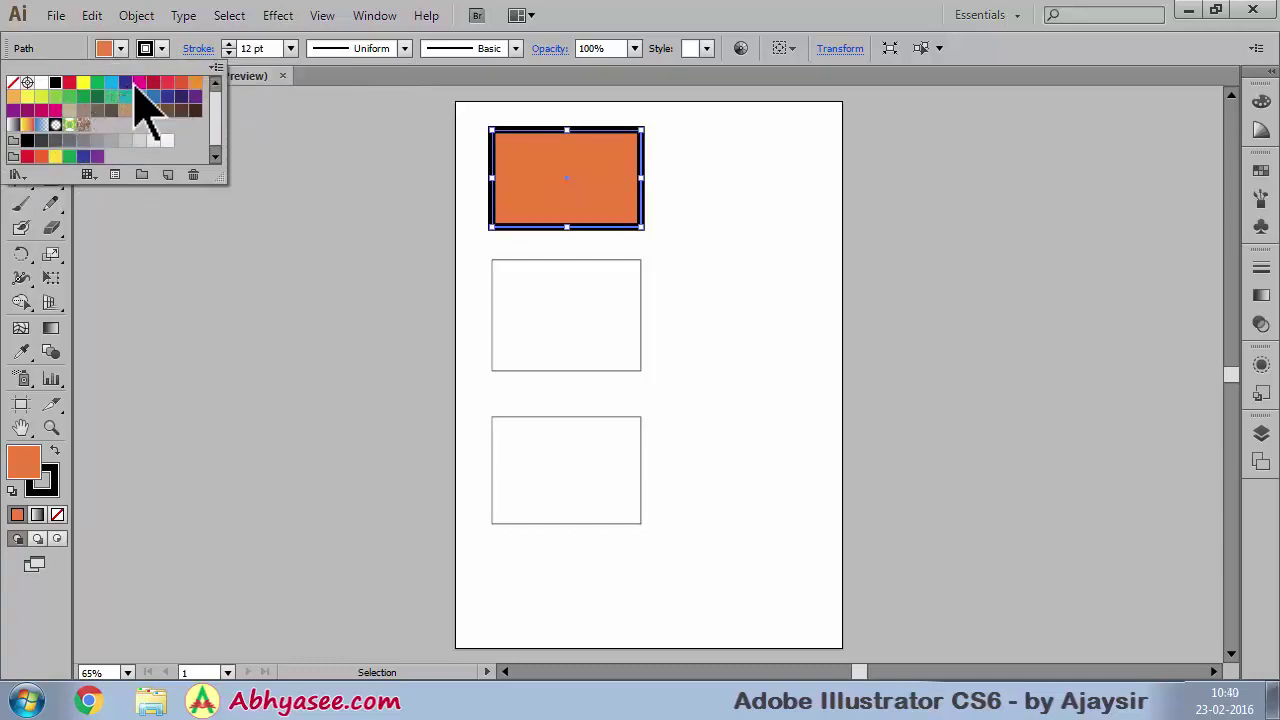
click(140, 84)
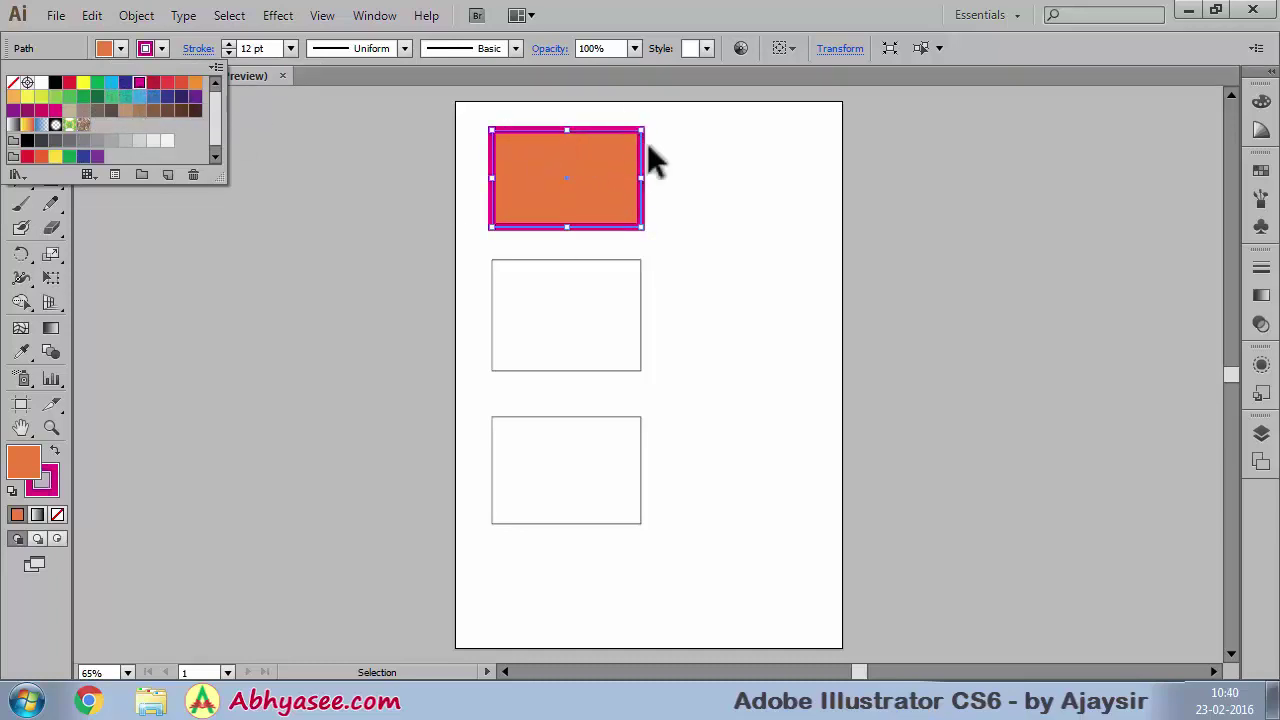
click(181, 84)
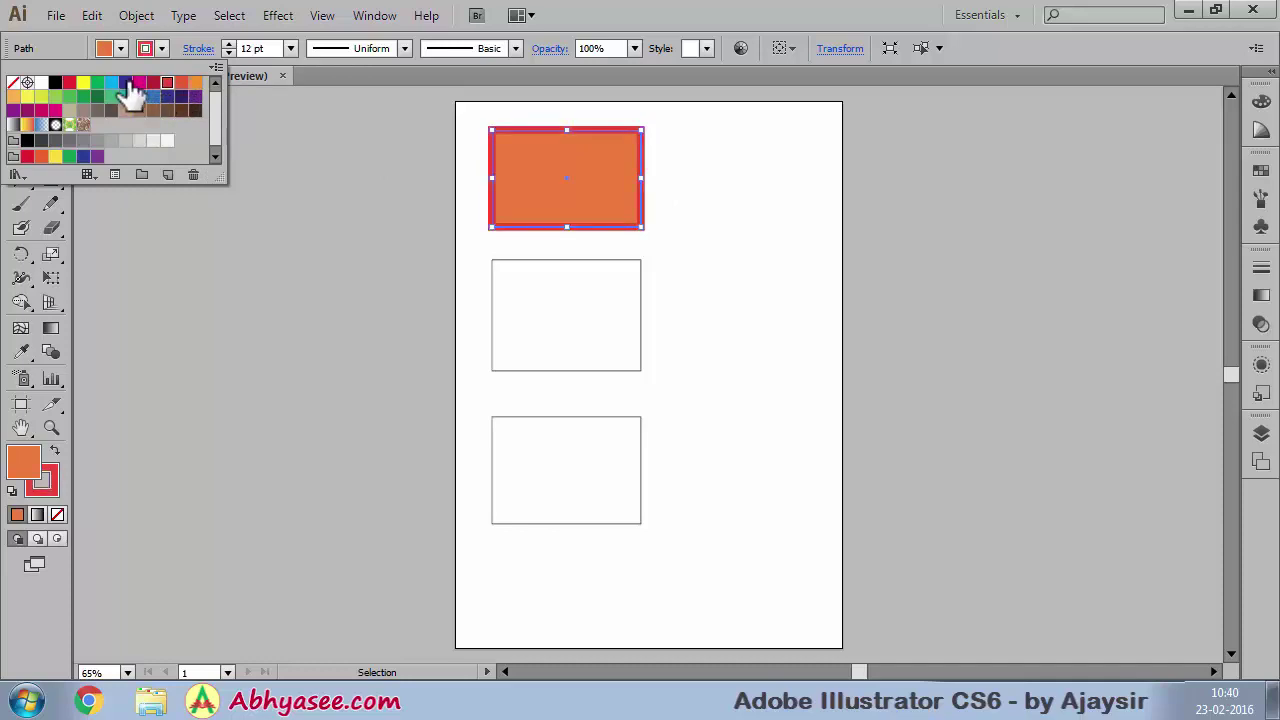
click(125, 83)
click(712, 191)
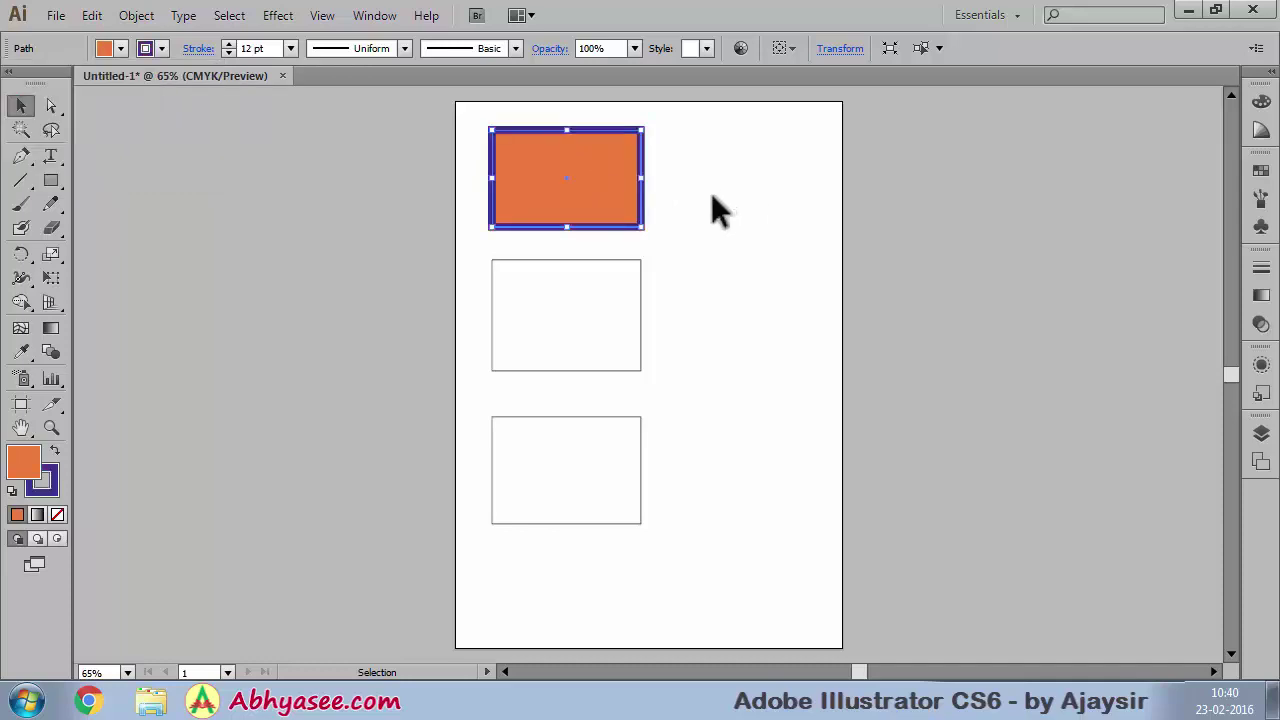
click(697, 193)
- Marquee-zoom onto the orange rectangle, then return to the Selection tool
click(517, 174)
click(714, 160)
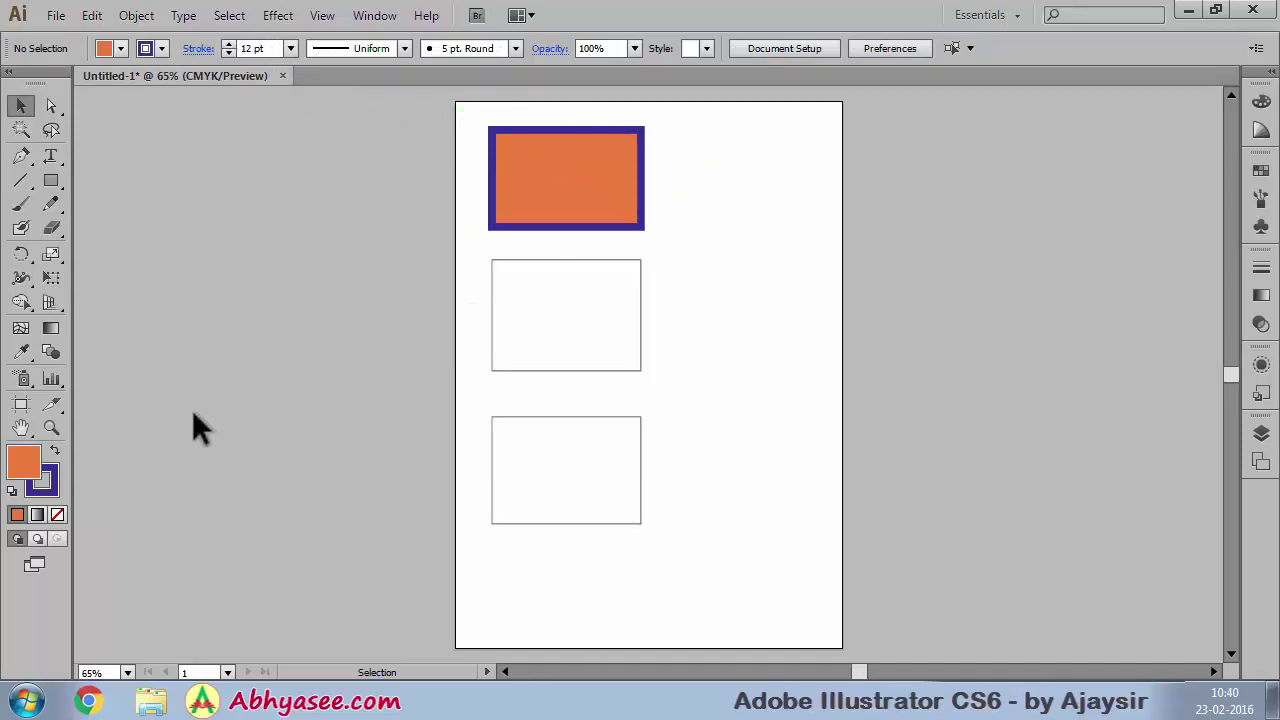
click(51, 428)
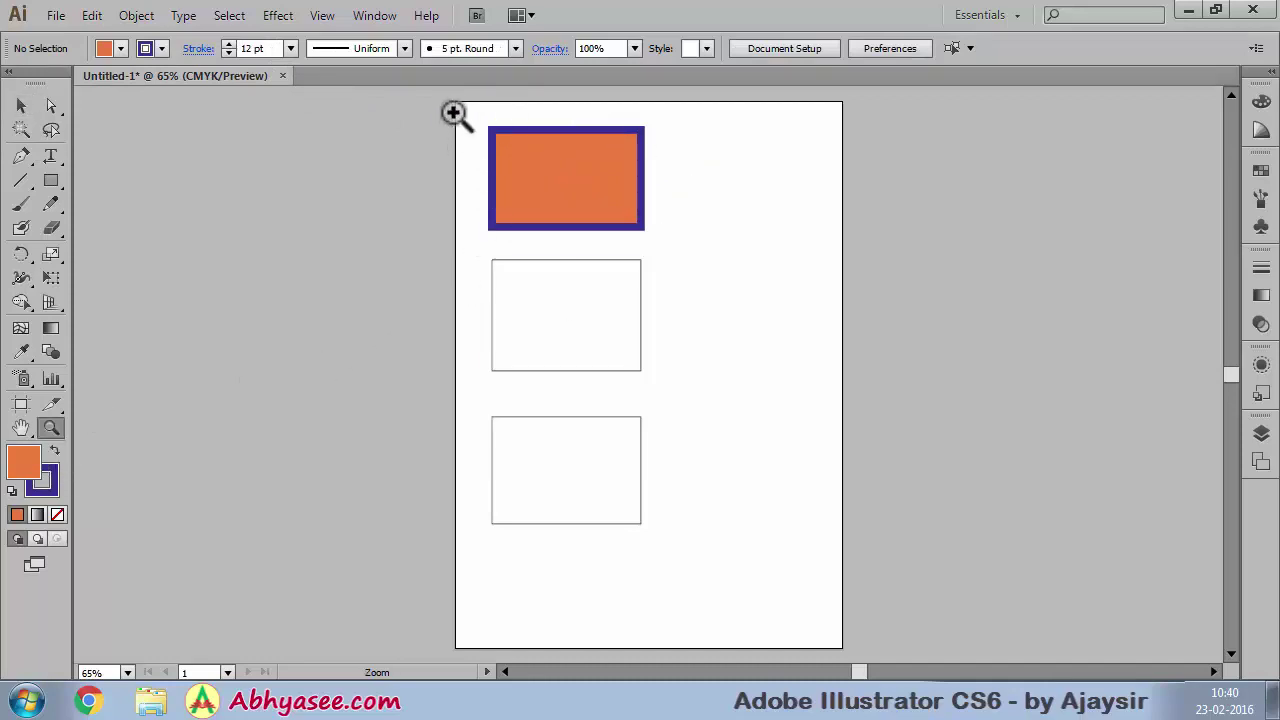
drag(413, 89, 704, 286)
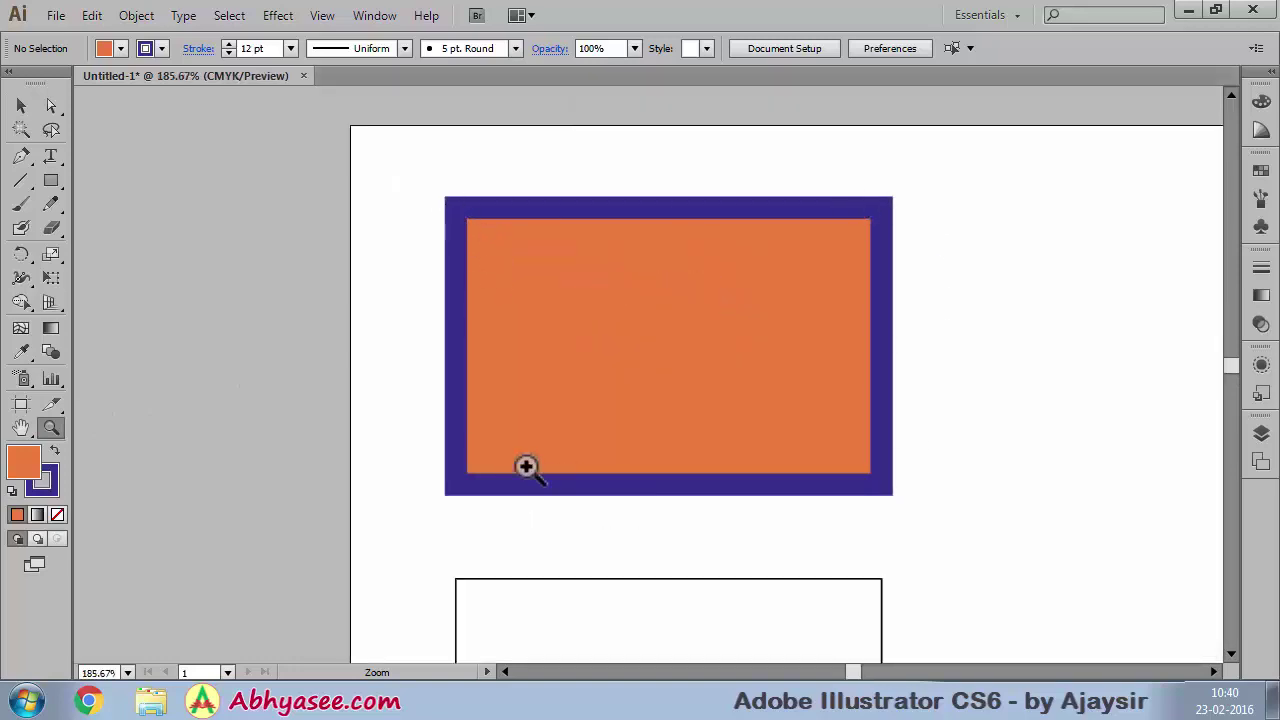
click(20, 105)
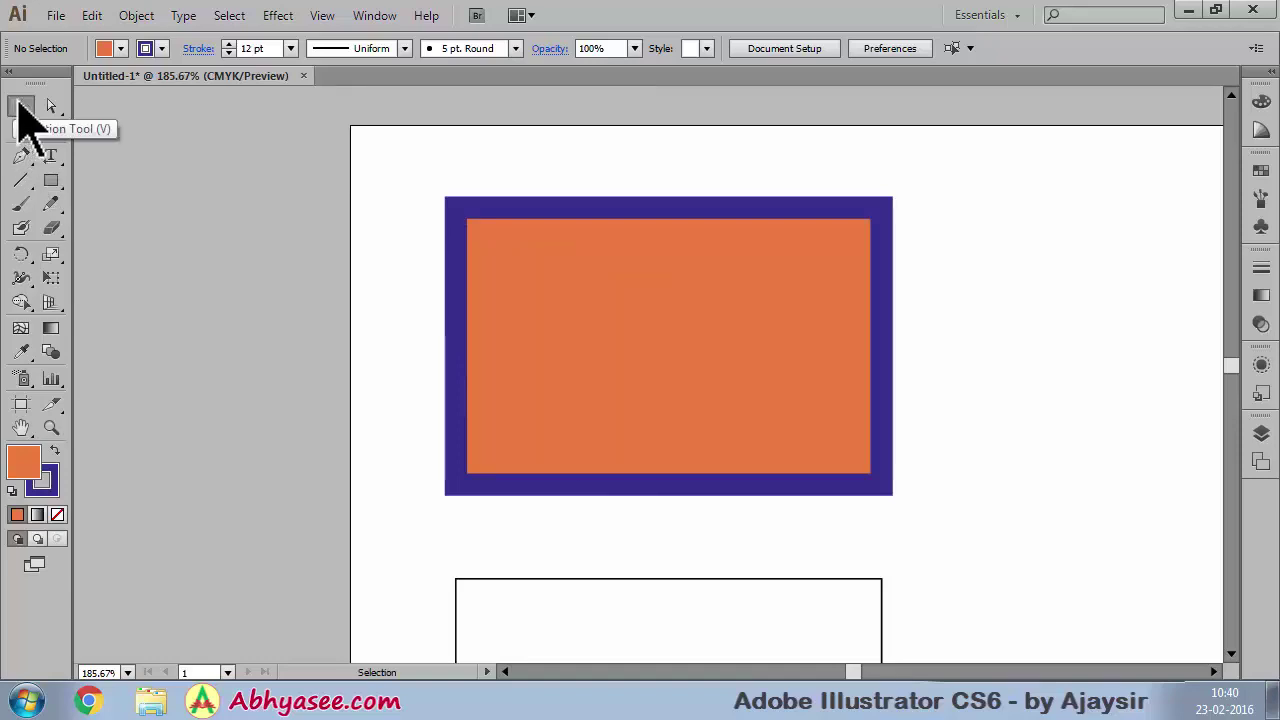
click(470, 210)
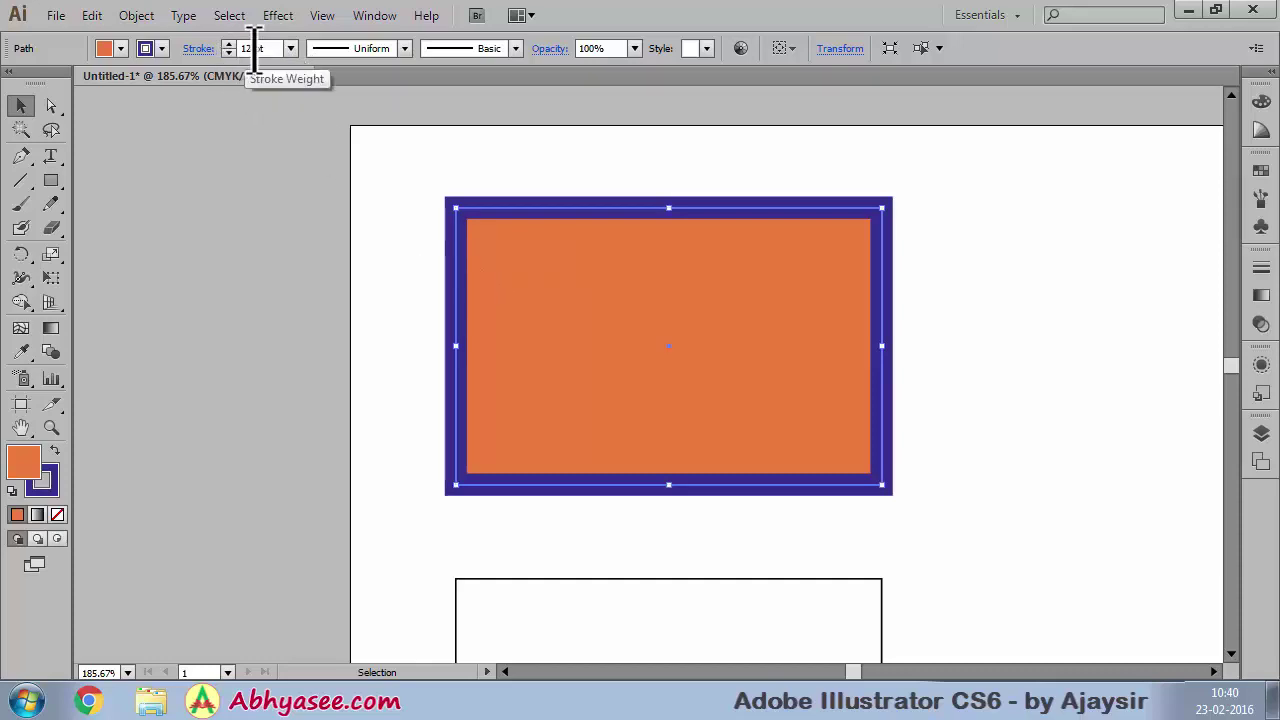
click(405, 49)
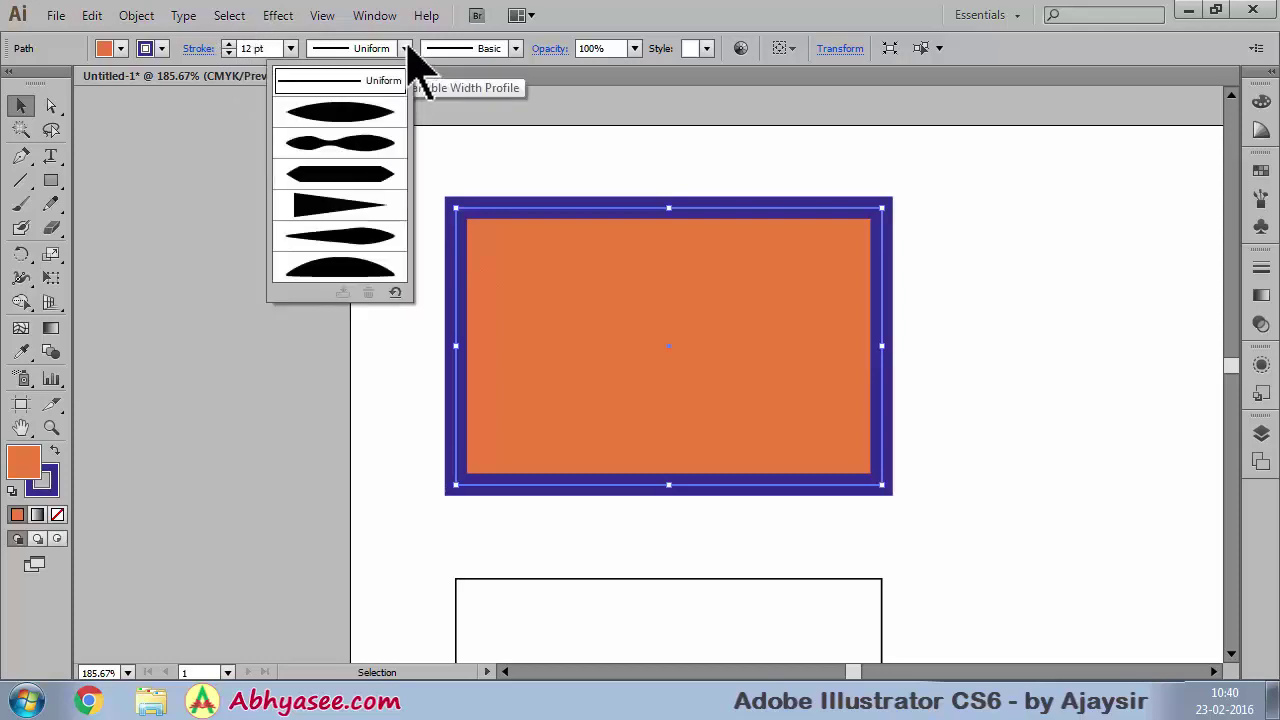
click(330, 115)
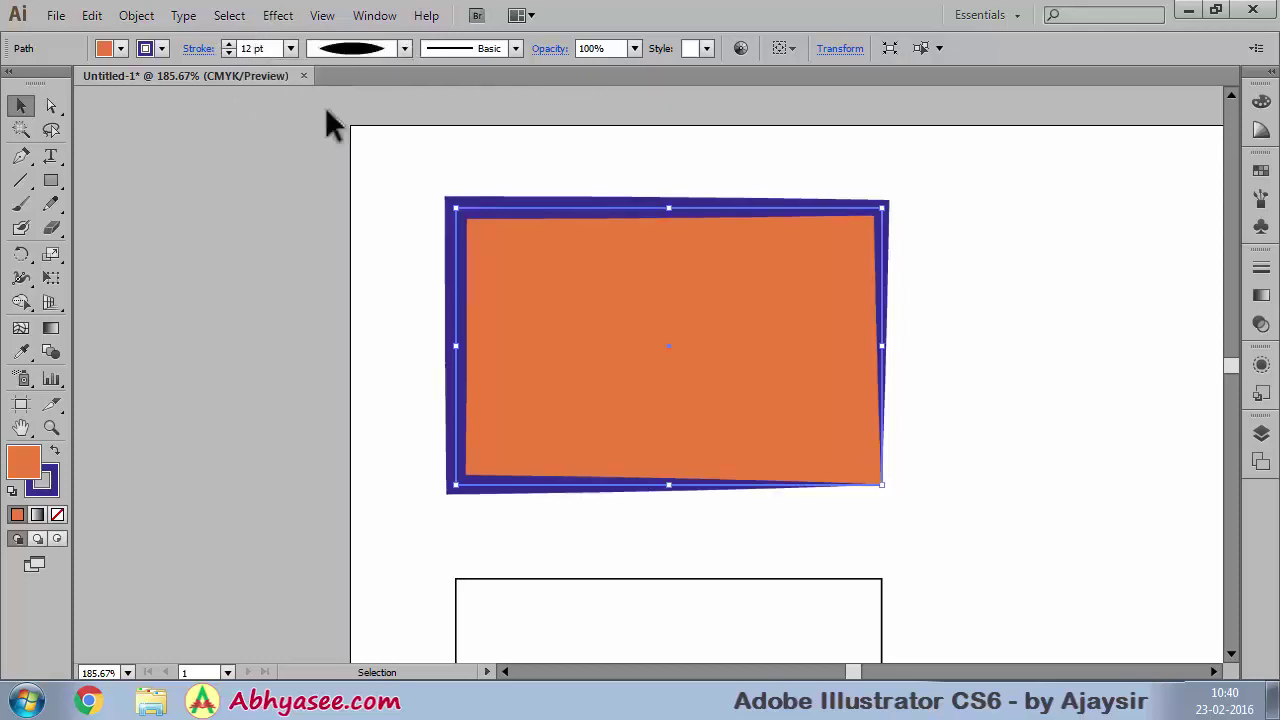
click(944, 342)
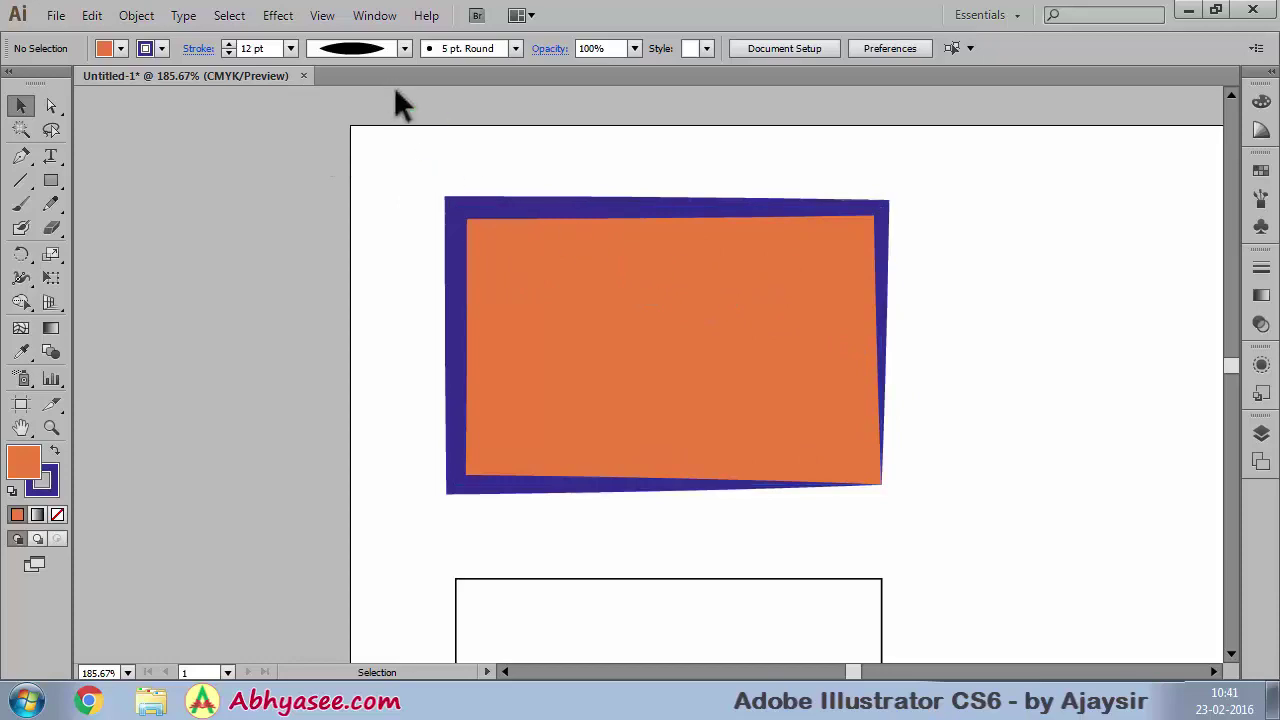
click(404, 48)
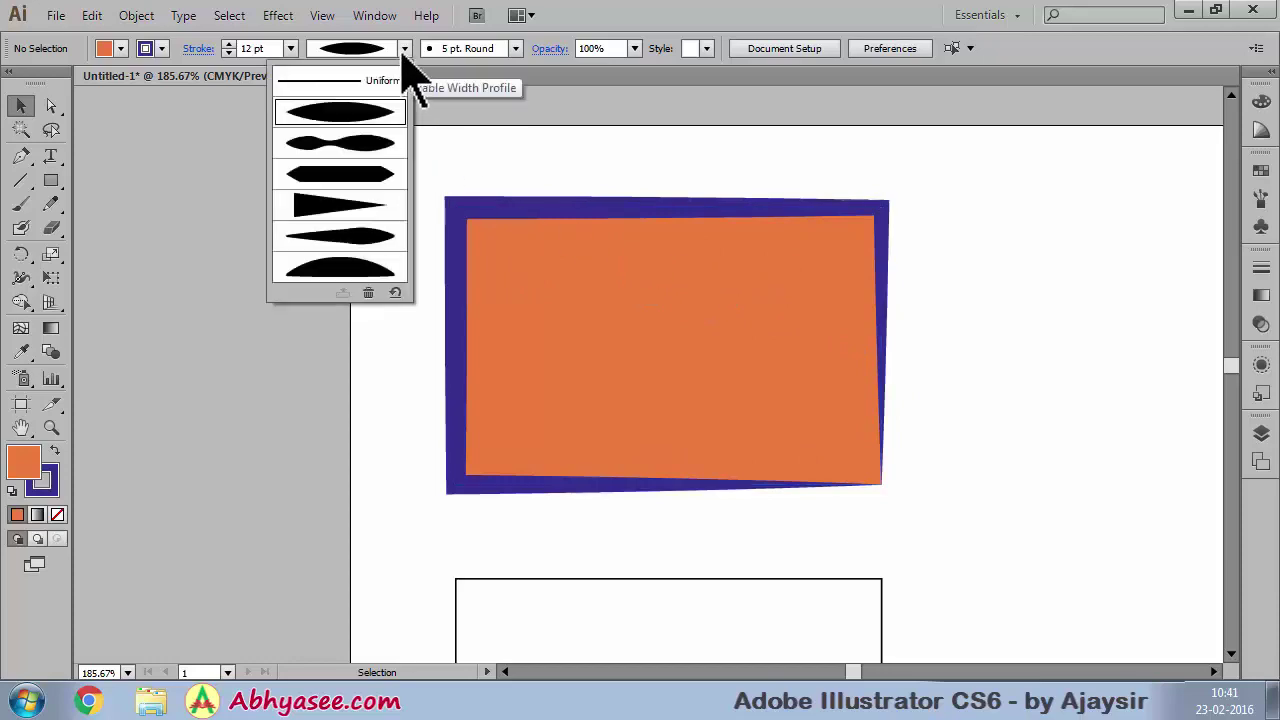
click(328, 77)
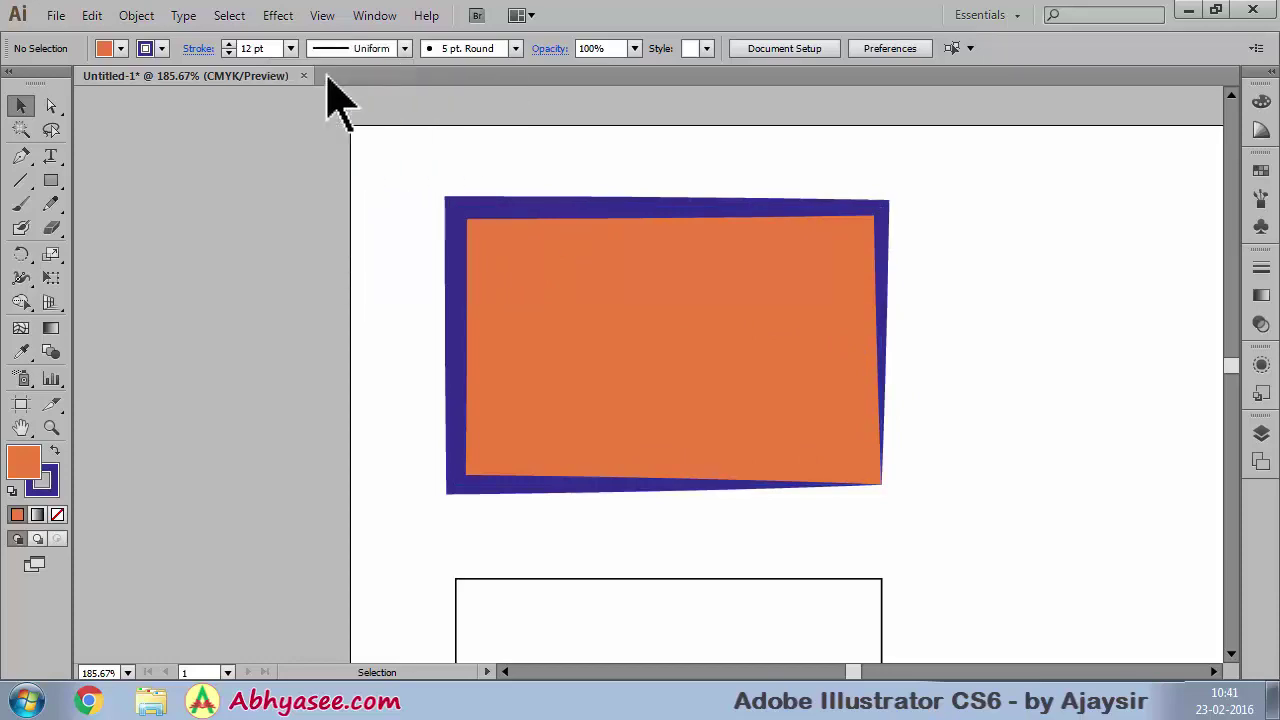
click(631, 263)
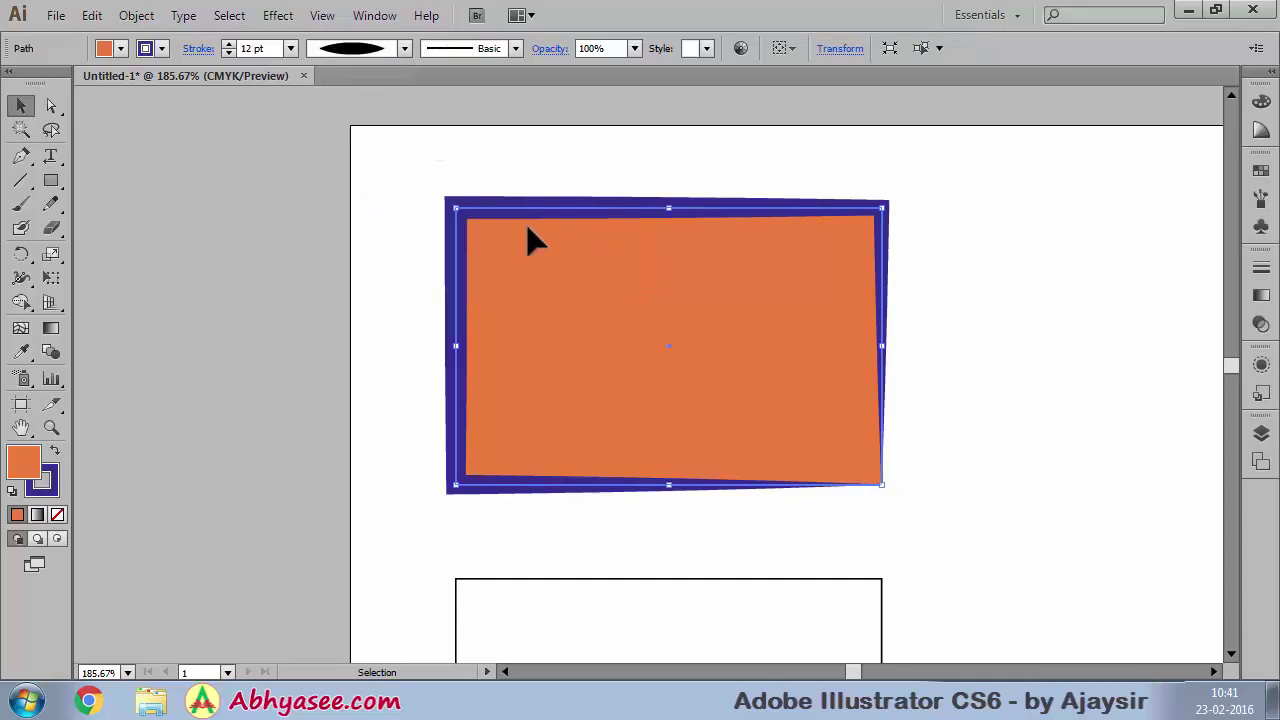
click(404, 48)
click(349, 80)
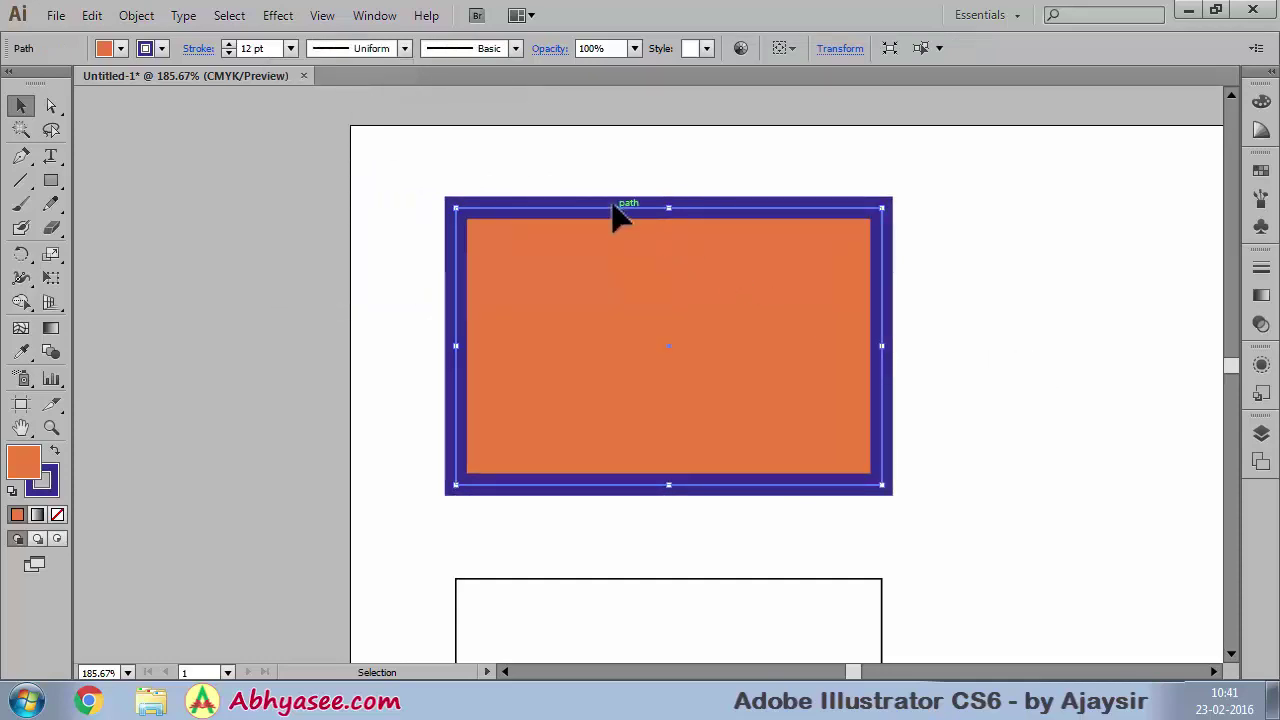
click(952, 330)
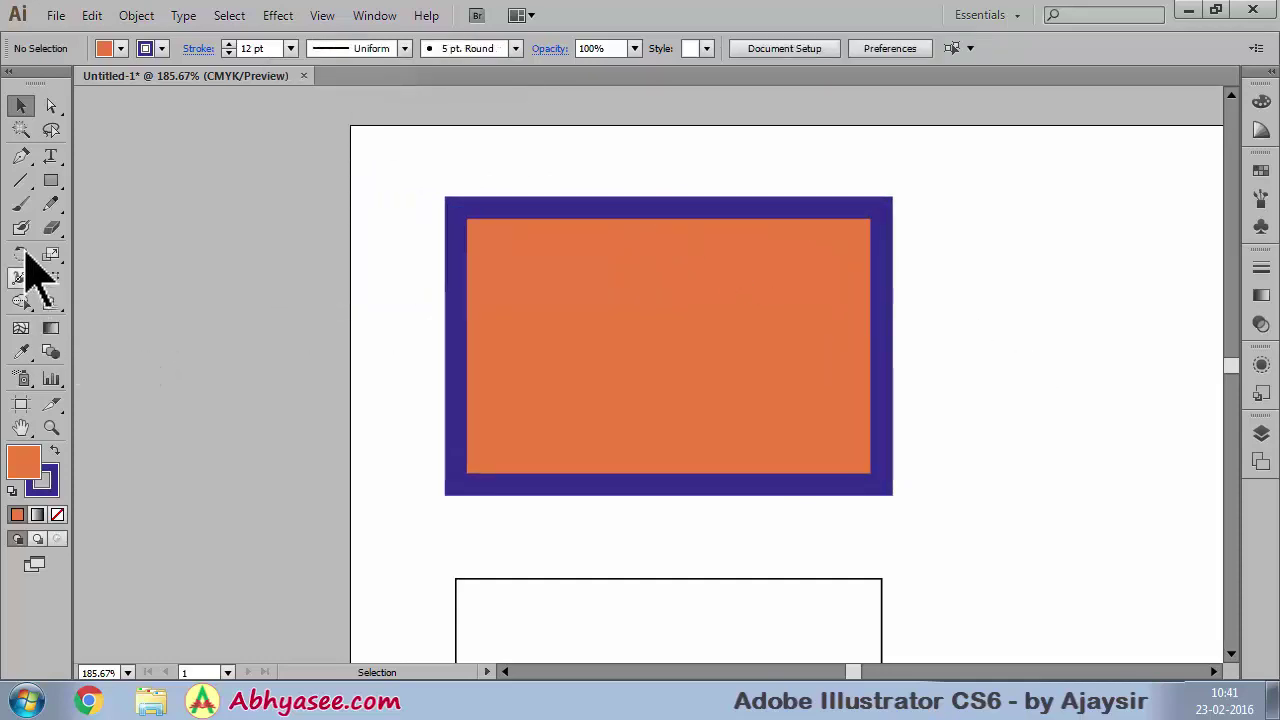
click(21, 180)
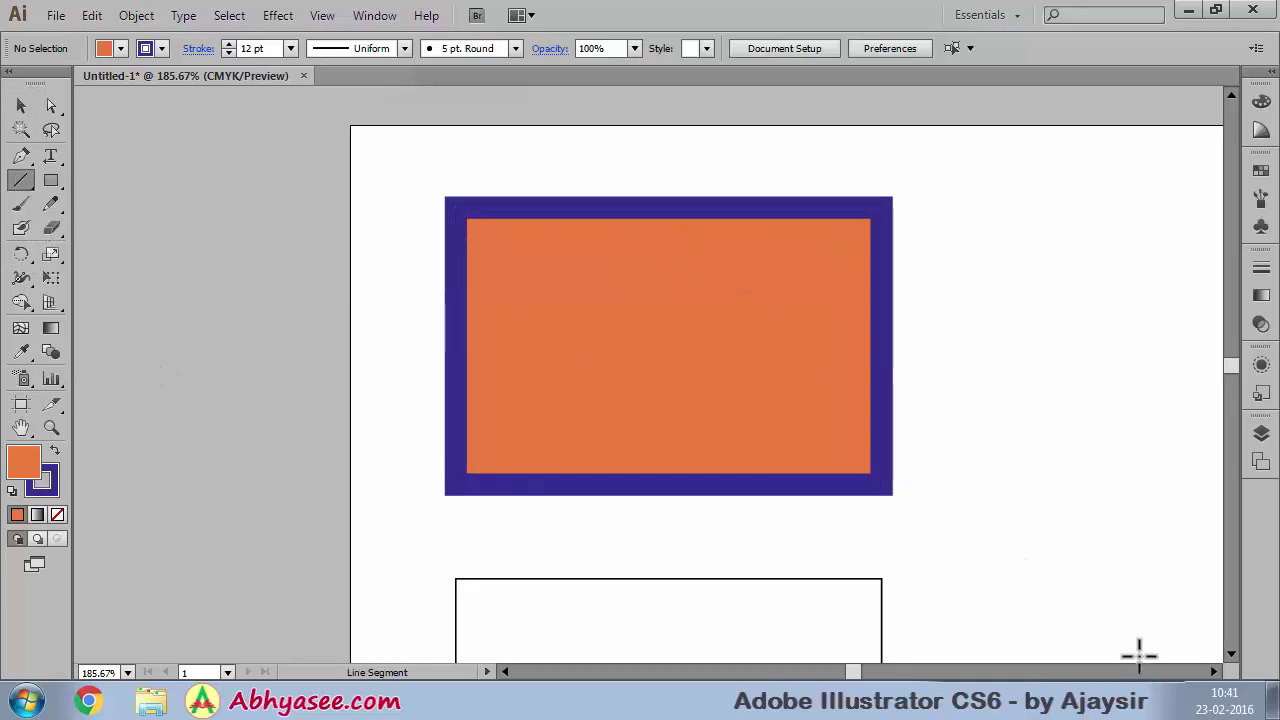
- Draw a horizontal line right of the rectangle, try tapered width profiles, then keep Uniform
click(1214, 672)
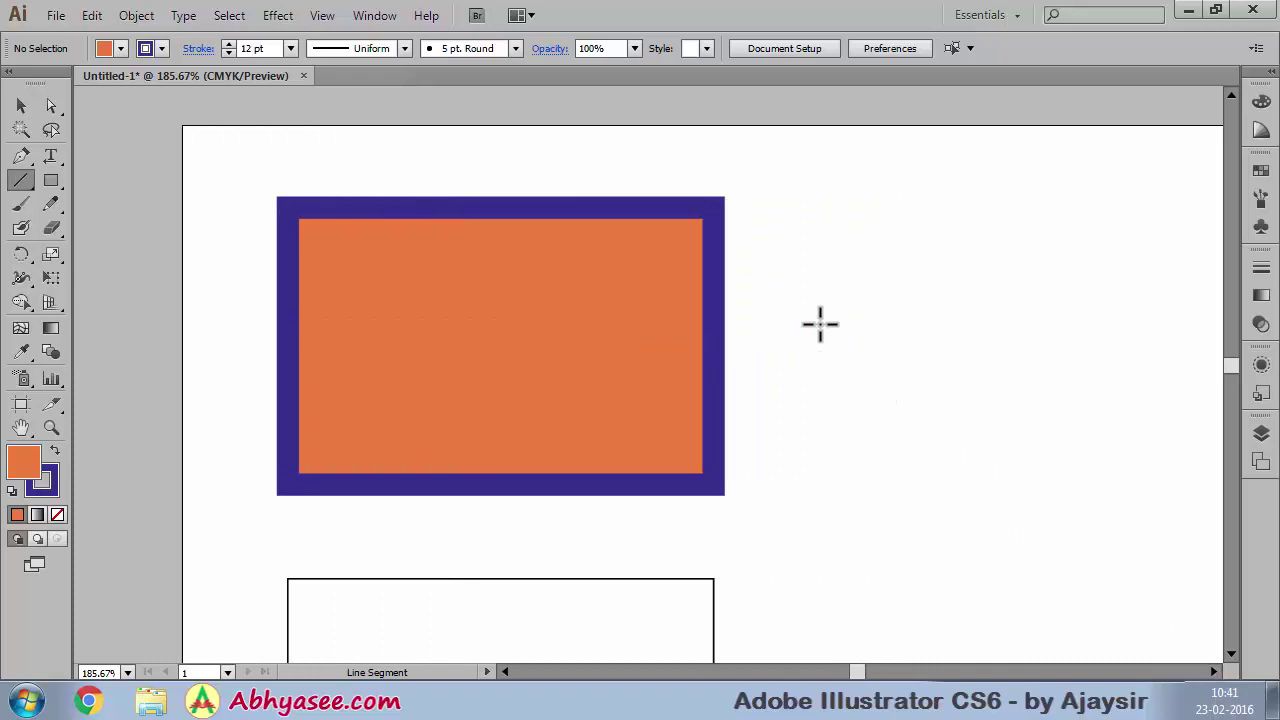
drag(819, 323, 1083, 325)
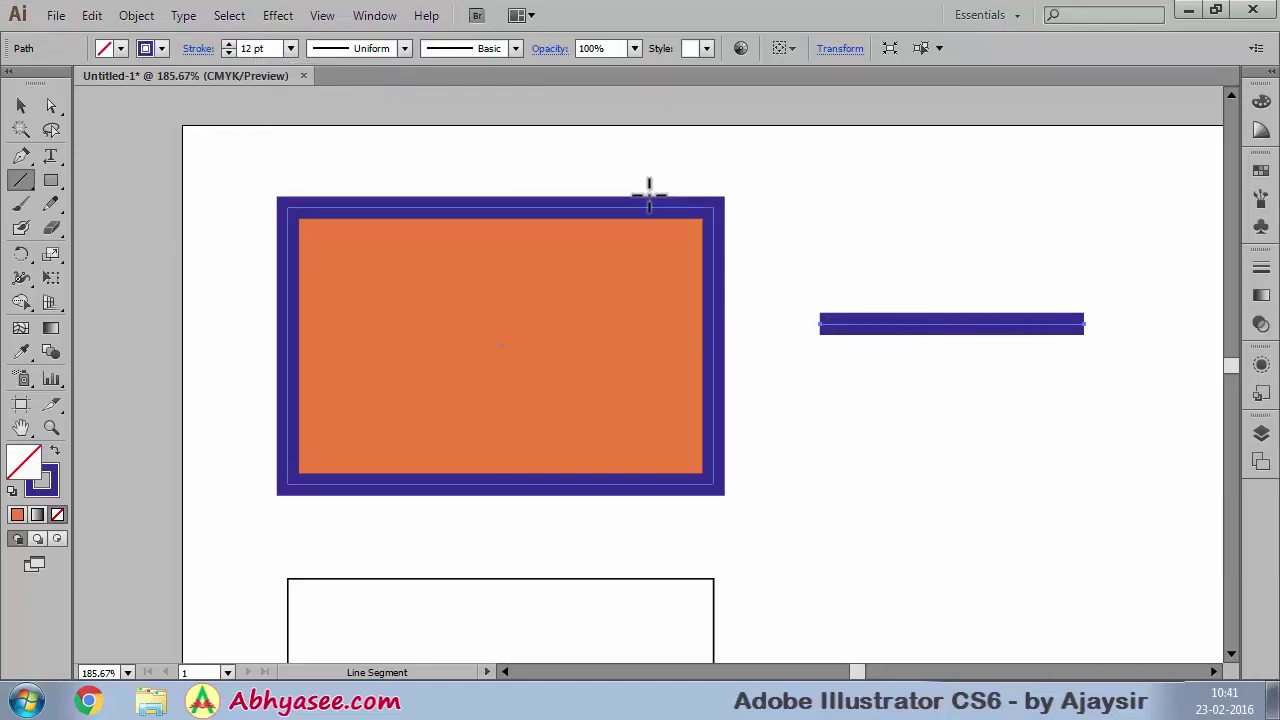
click(405, 49)
click(365, 108)
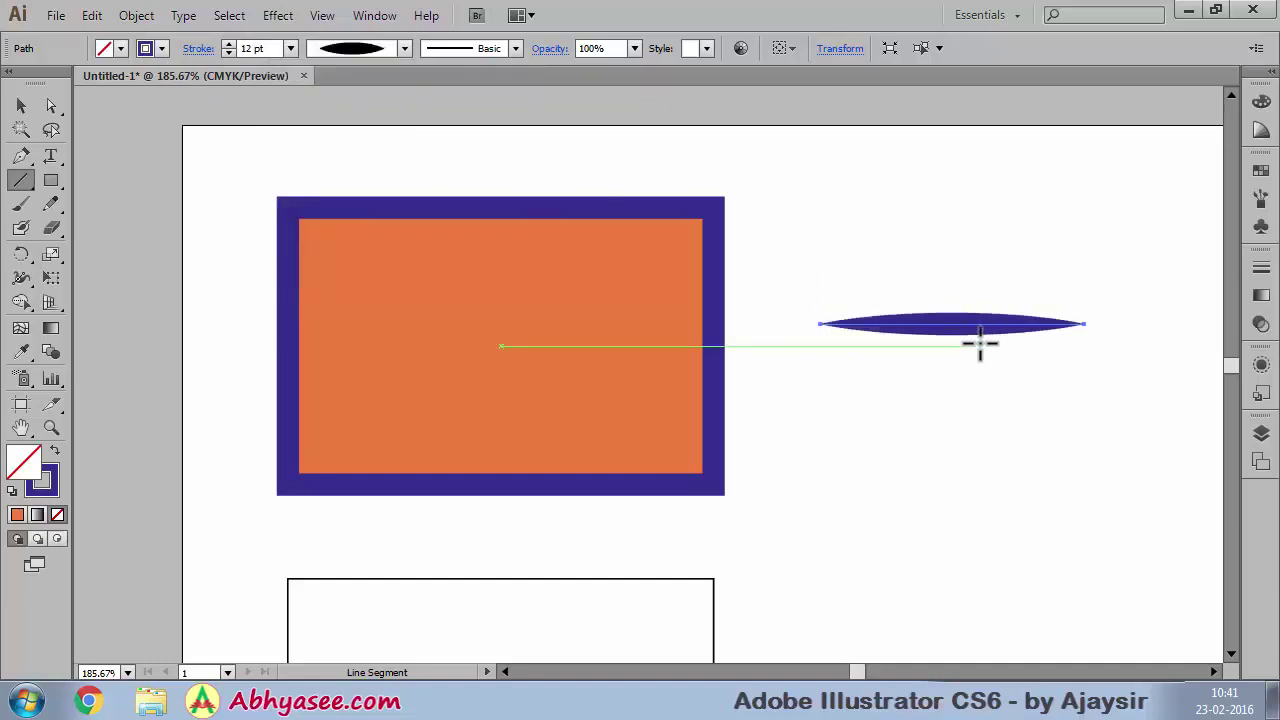
click(405, 50)
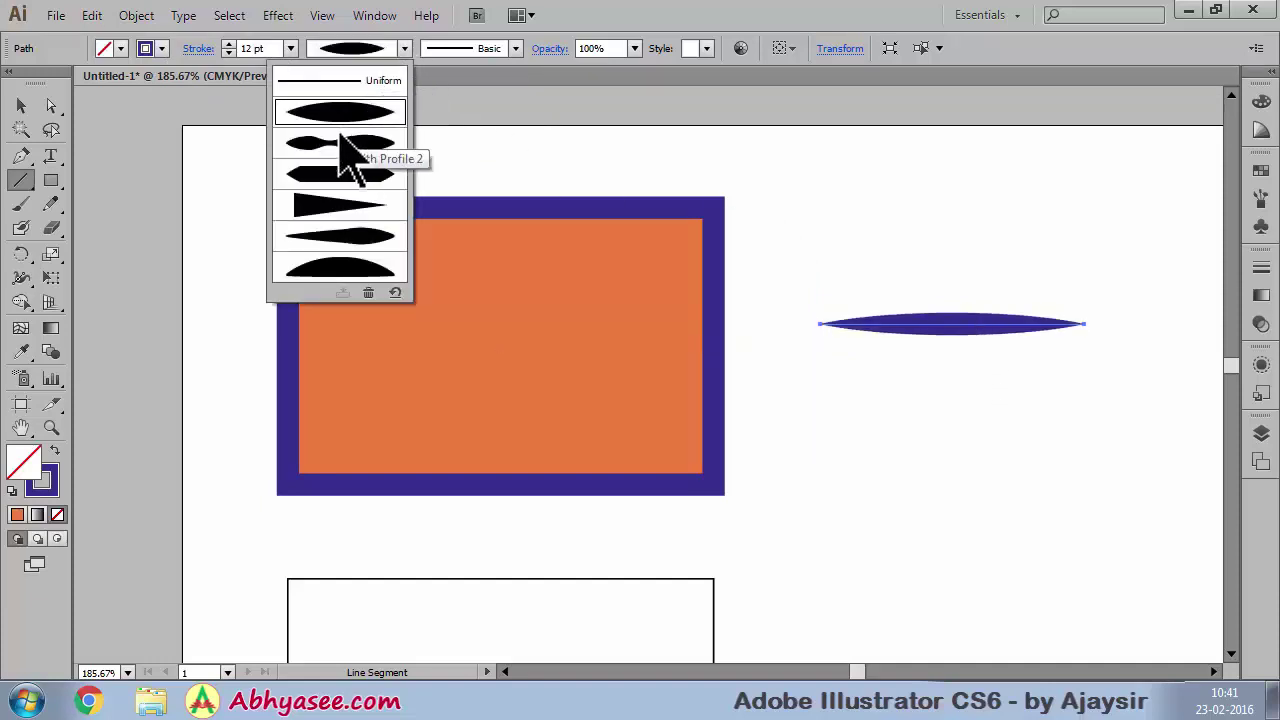
click(338, 143)
click(405, 50)
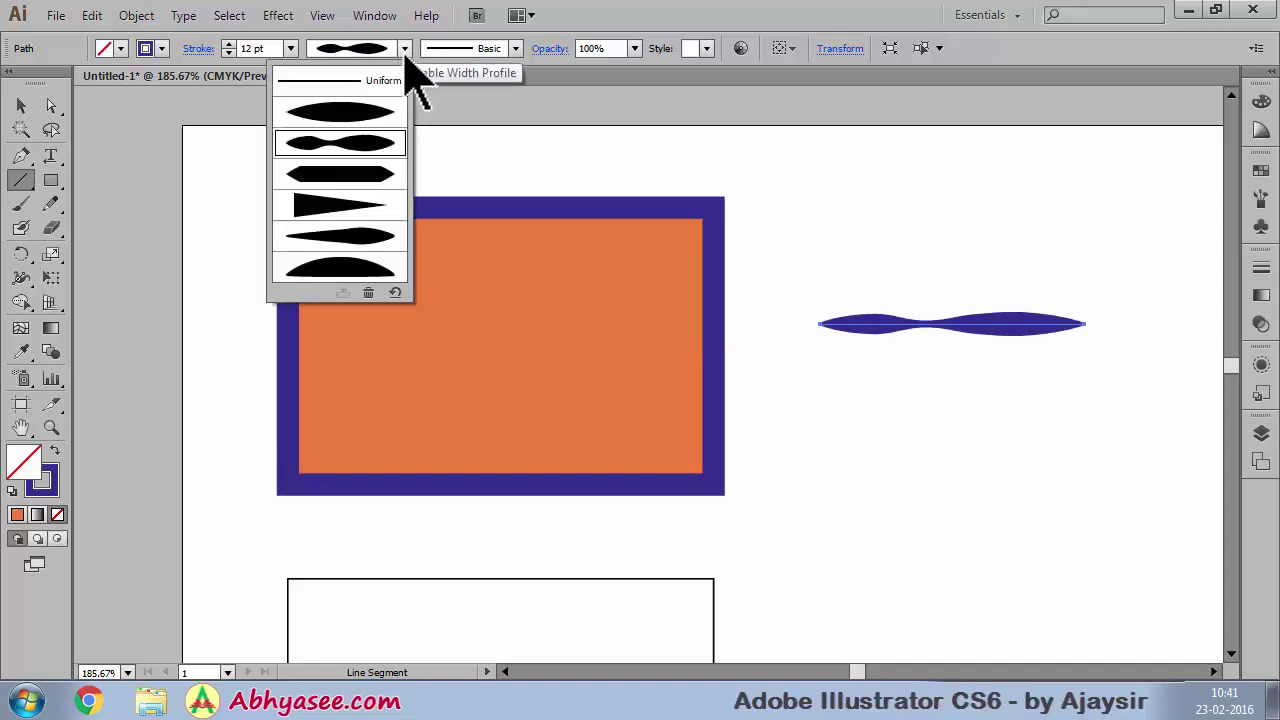
click(346, 185)
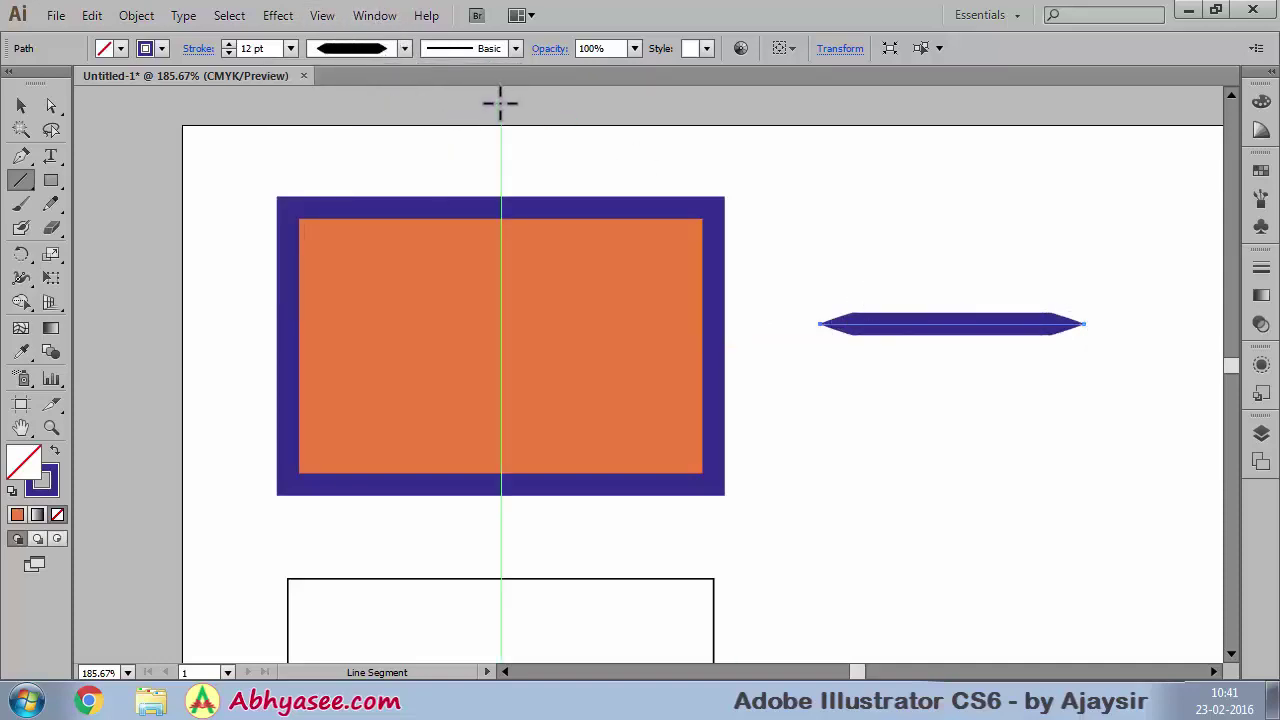
click(405, 50)
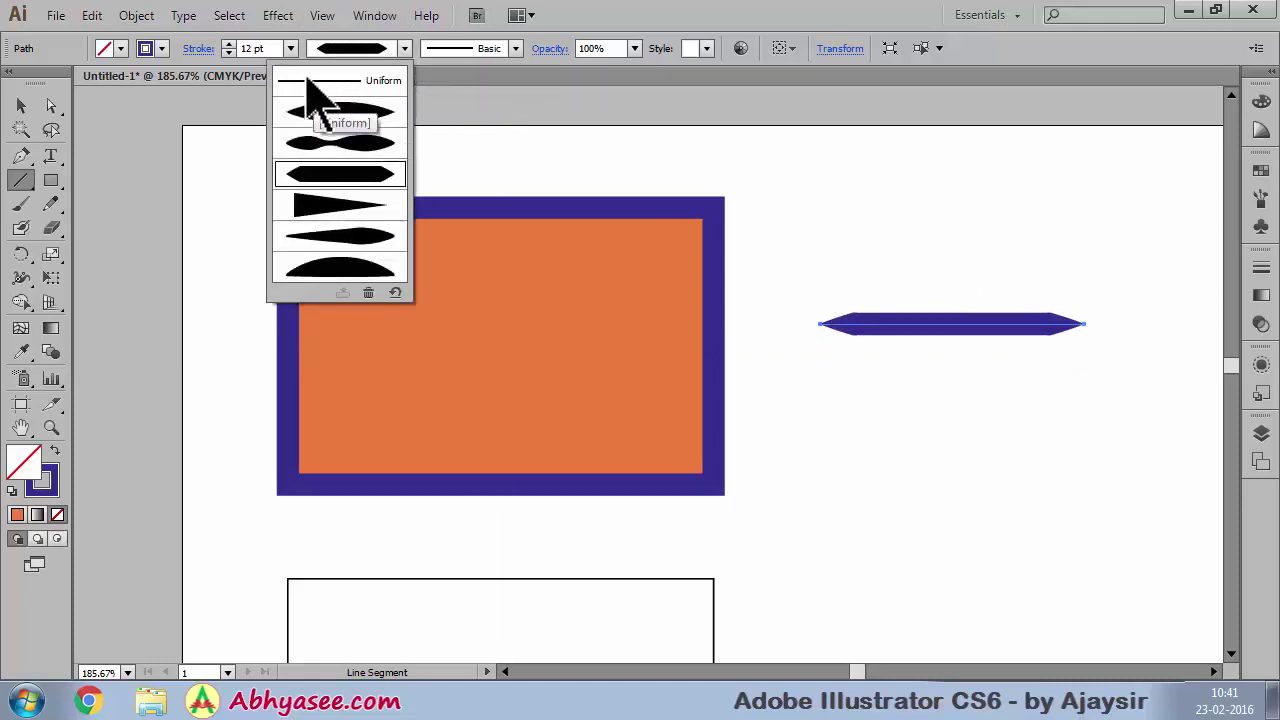
click(308, 81)
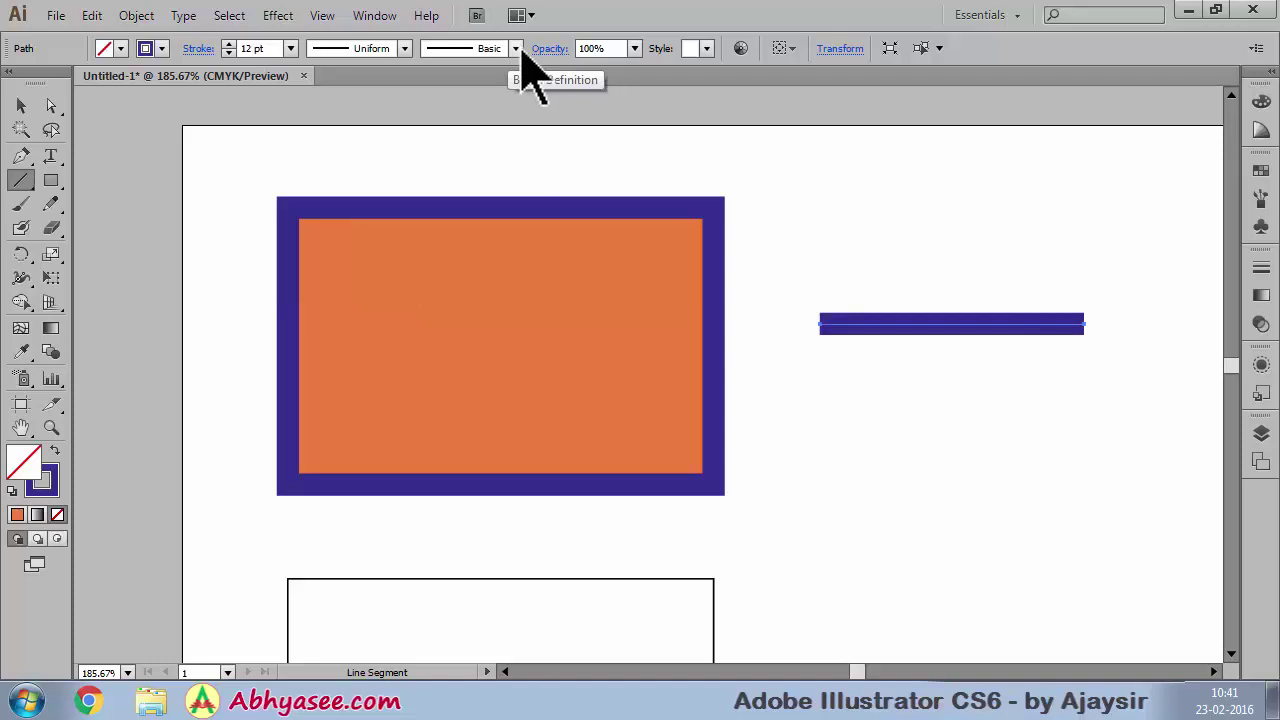
- Apply the Charcoal - Feather brush to the dark blue line
click(516, 49)
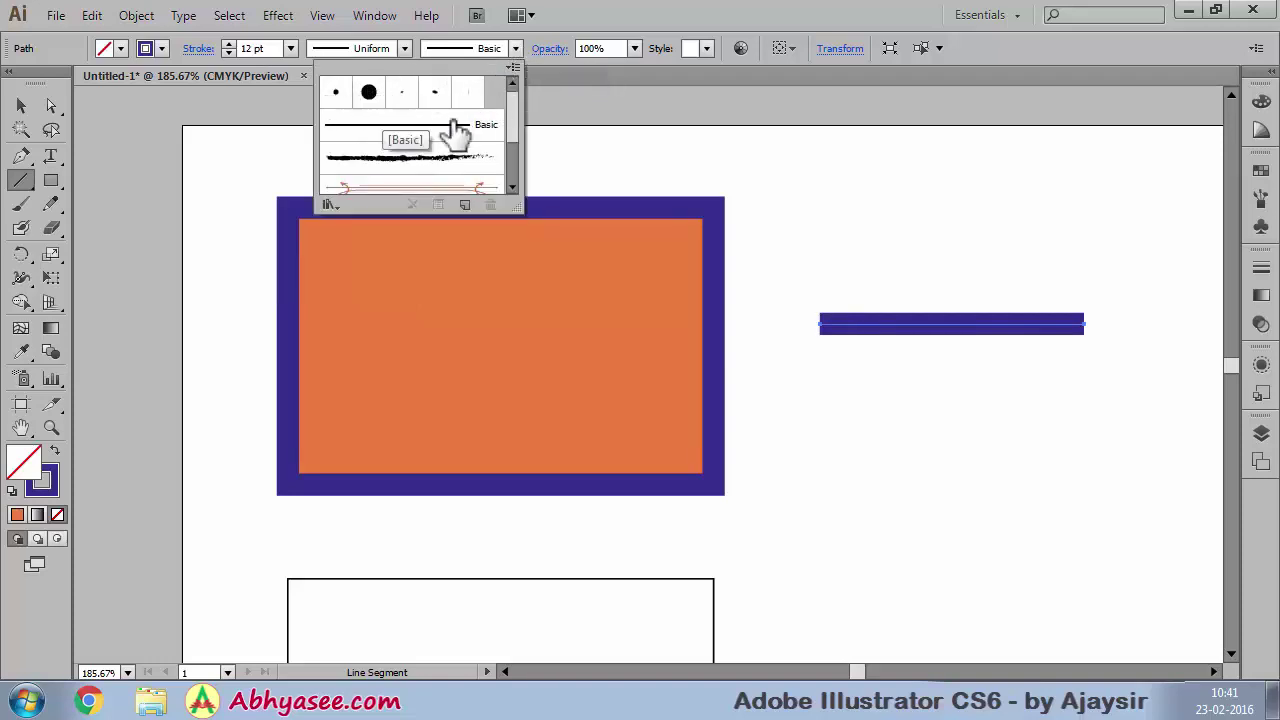
drag(522, 212, 541, 302)
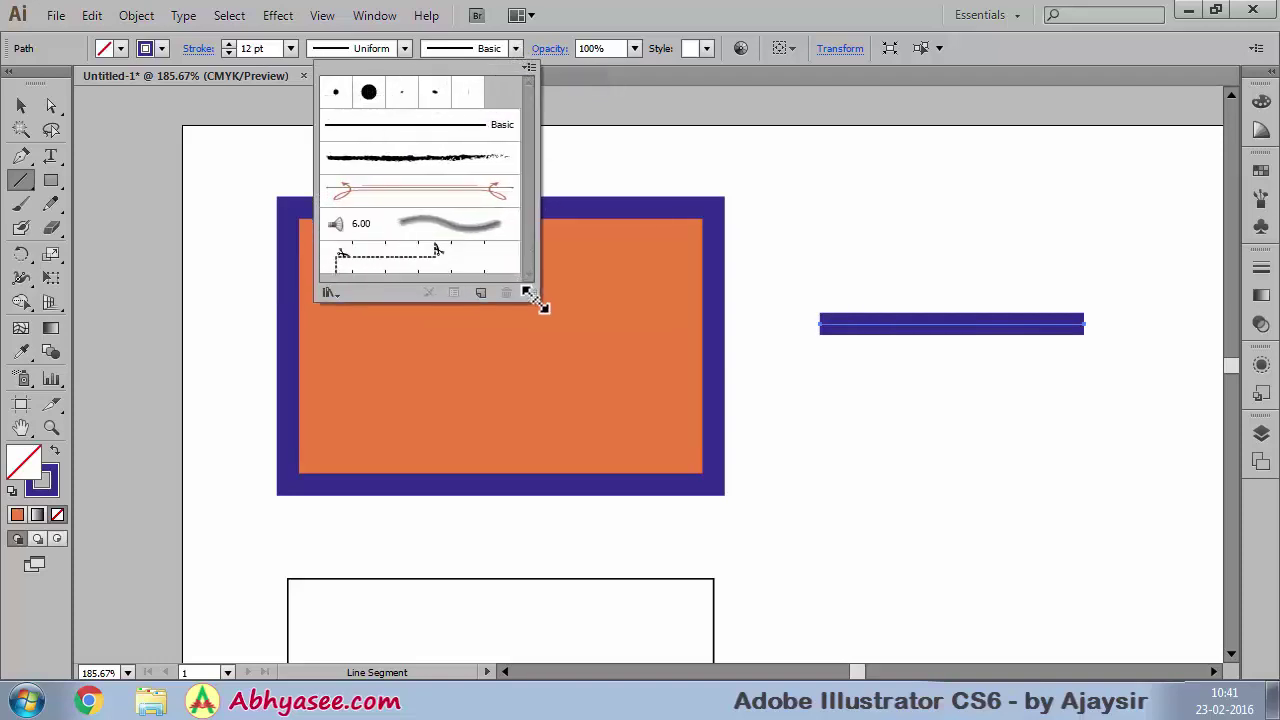
click(398, 160)
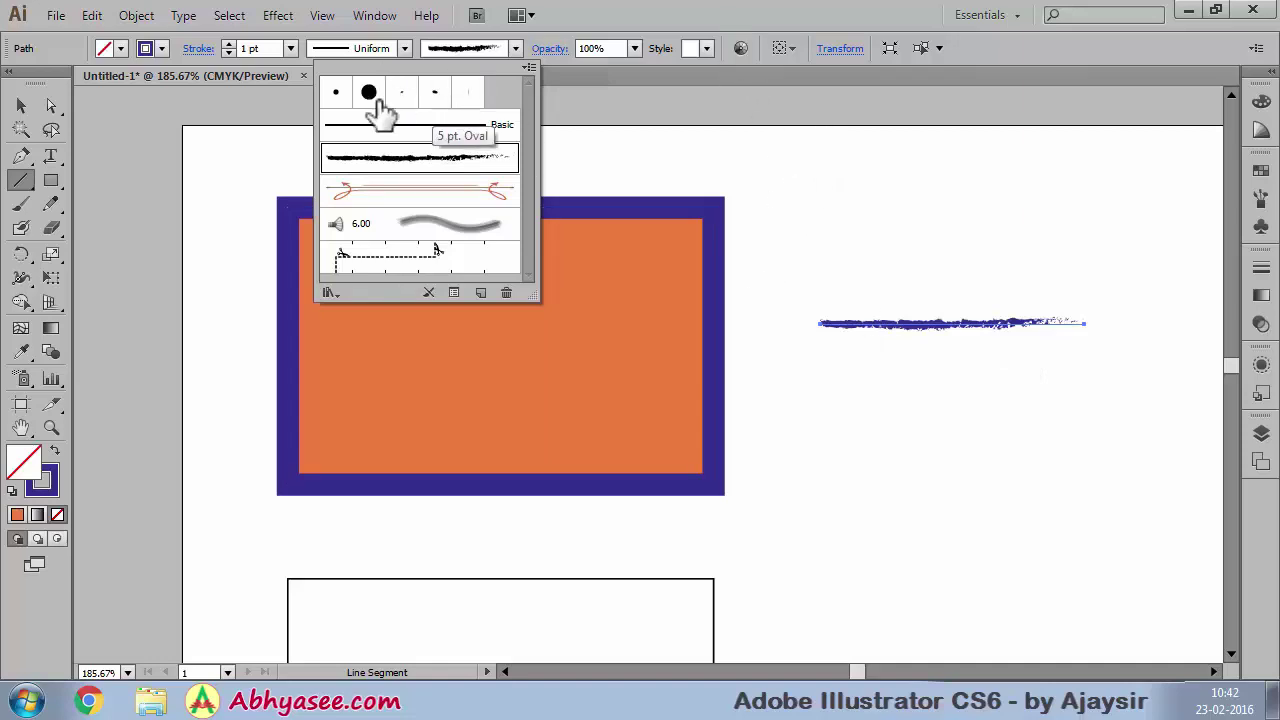
click(811, 160)
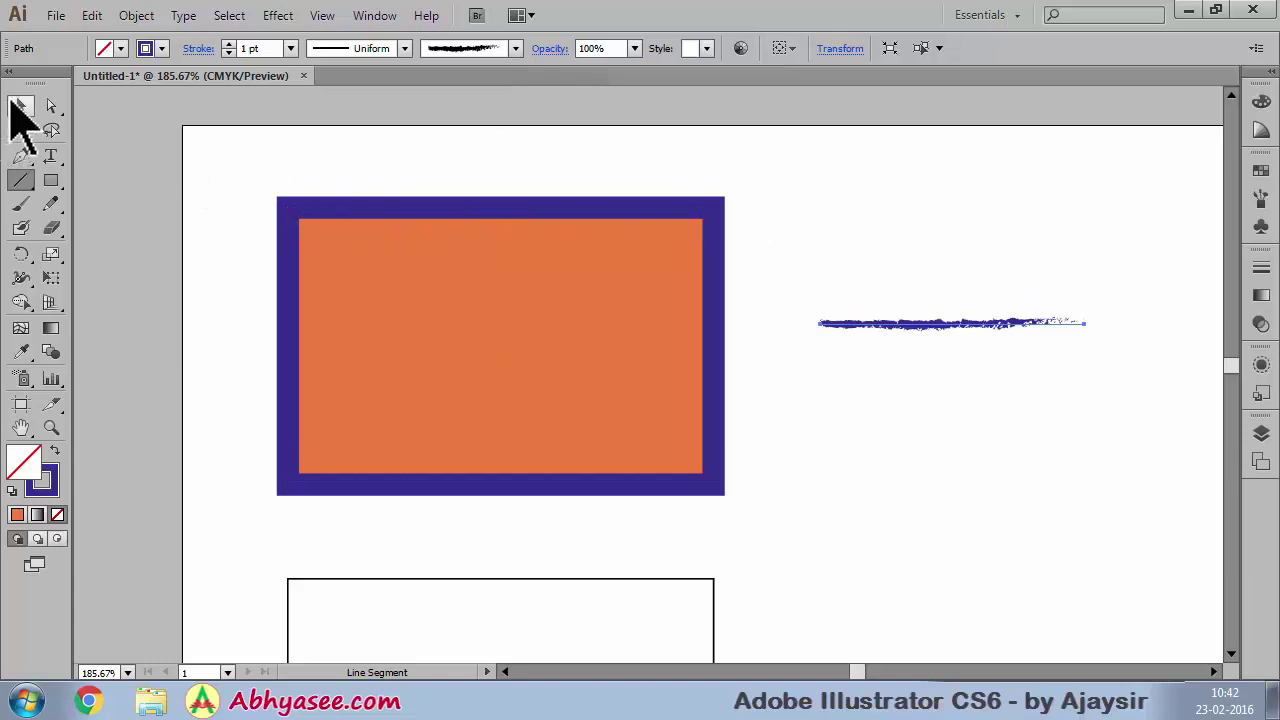
click(20, 106)
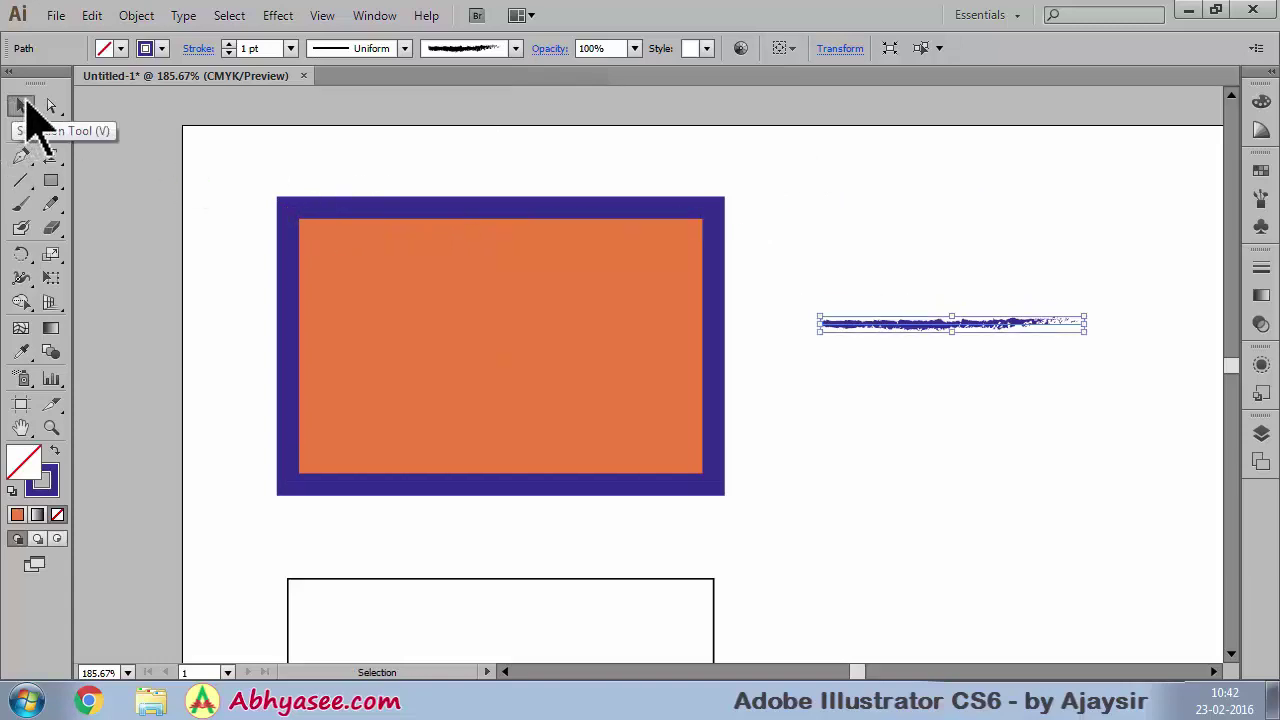
- Give the orange rectangle's border the Charcoal - Feather brush, matching the line
click(306, 204)
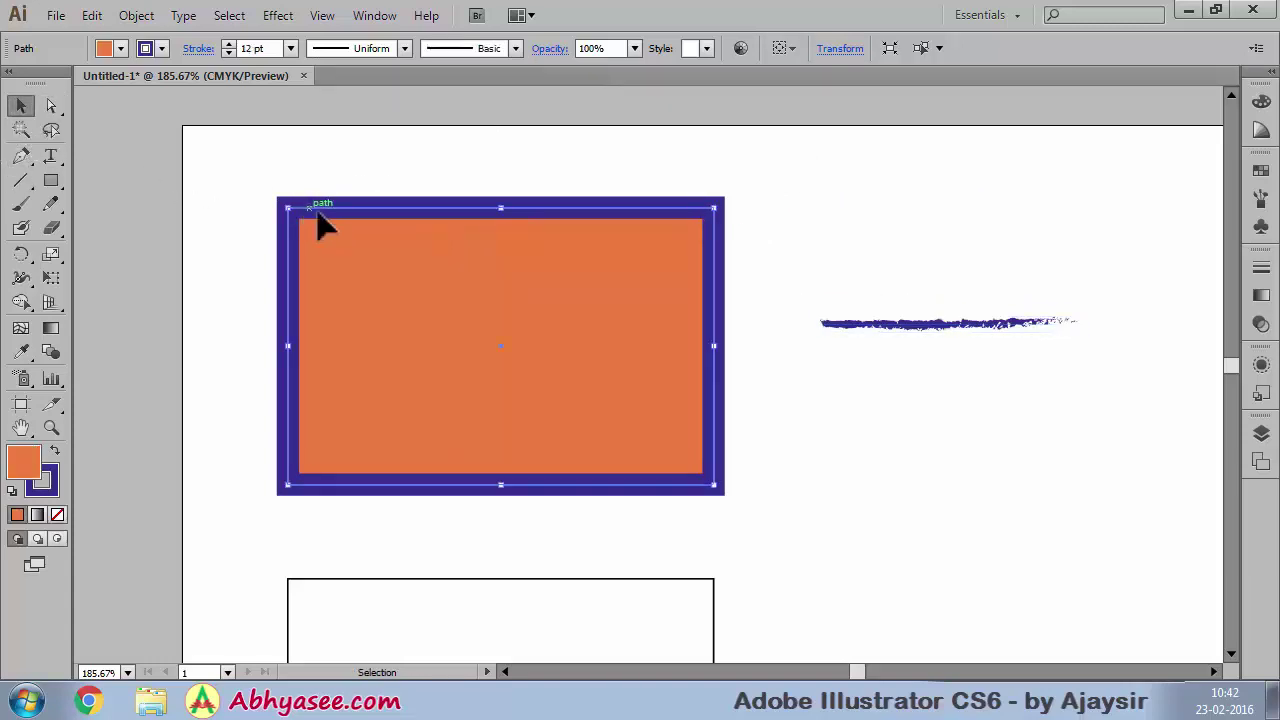
click(515, 48)
click(410, 175)
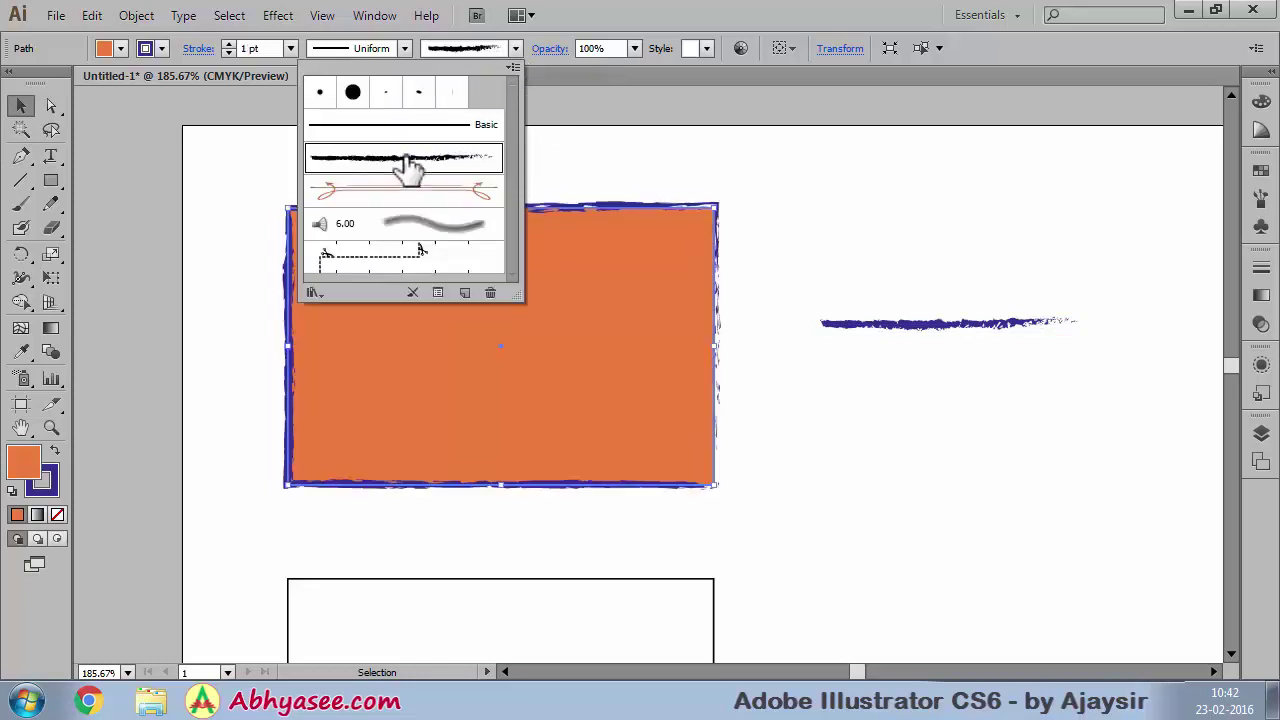
click(815, 395)
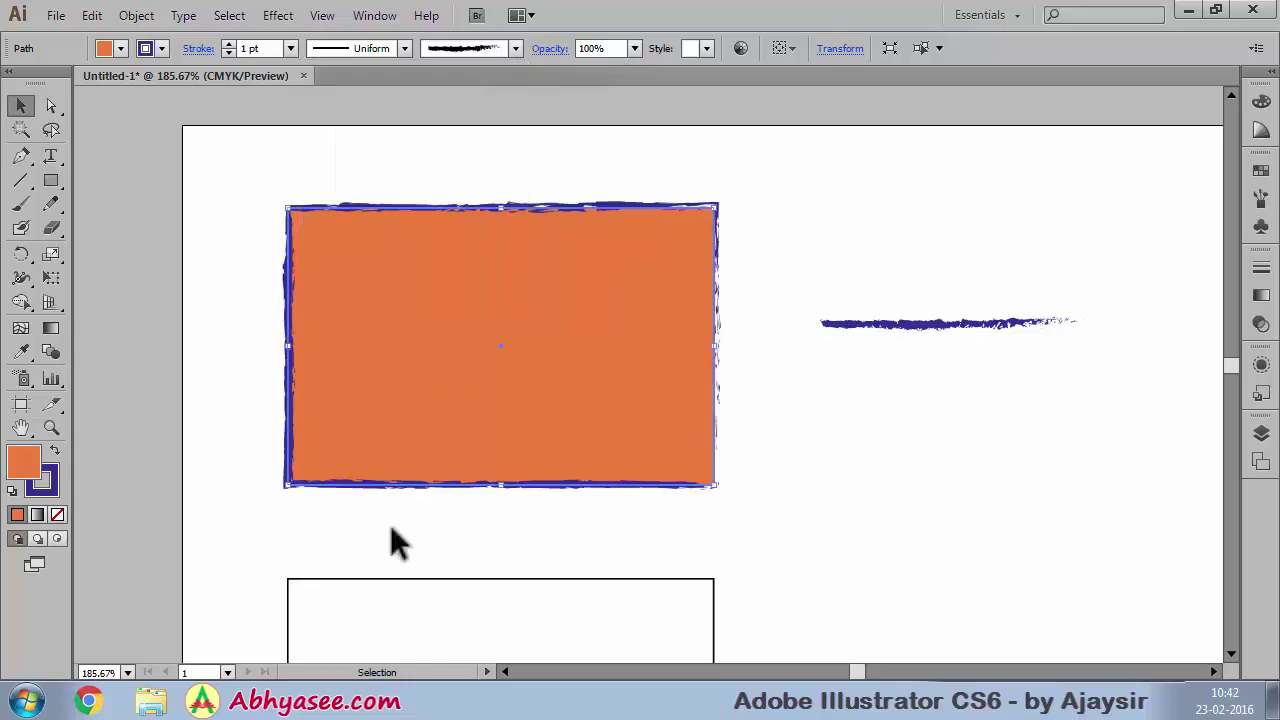
click(536, 552)
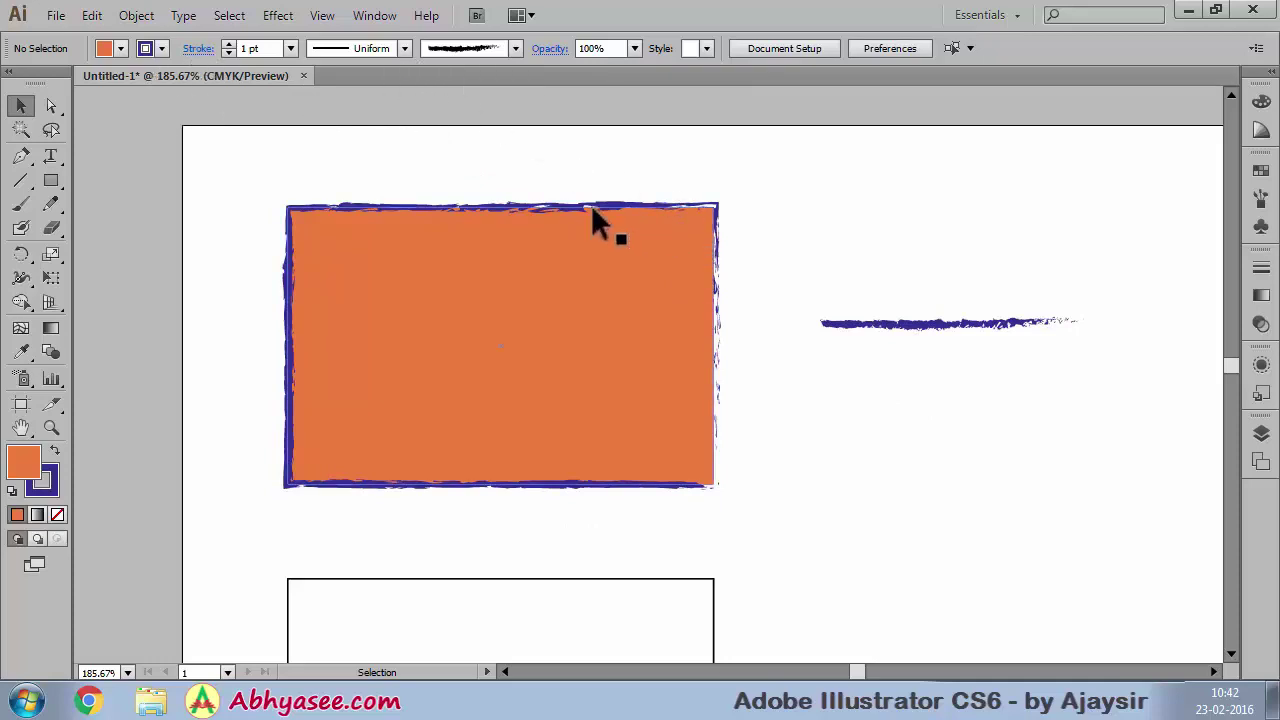
click(530, 212)
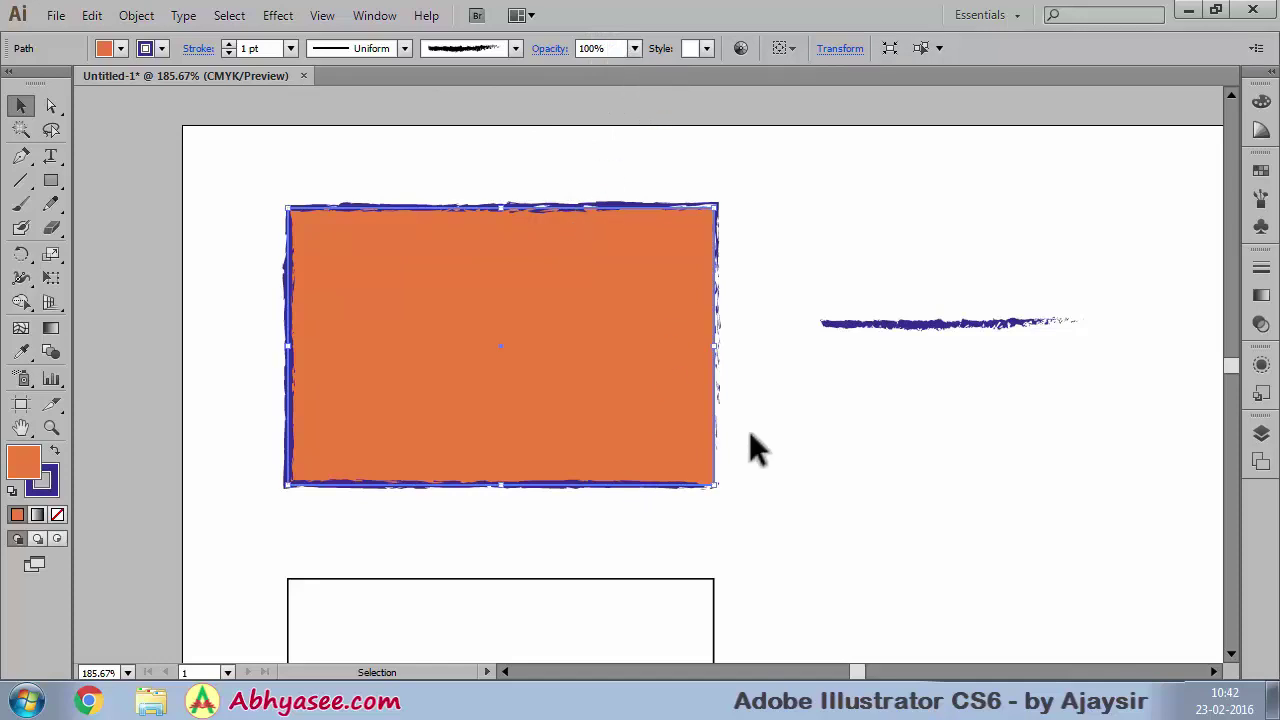
click(809, 417)
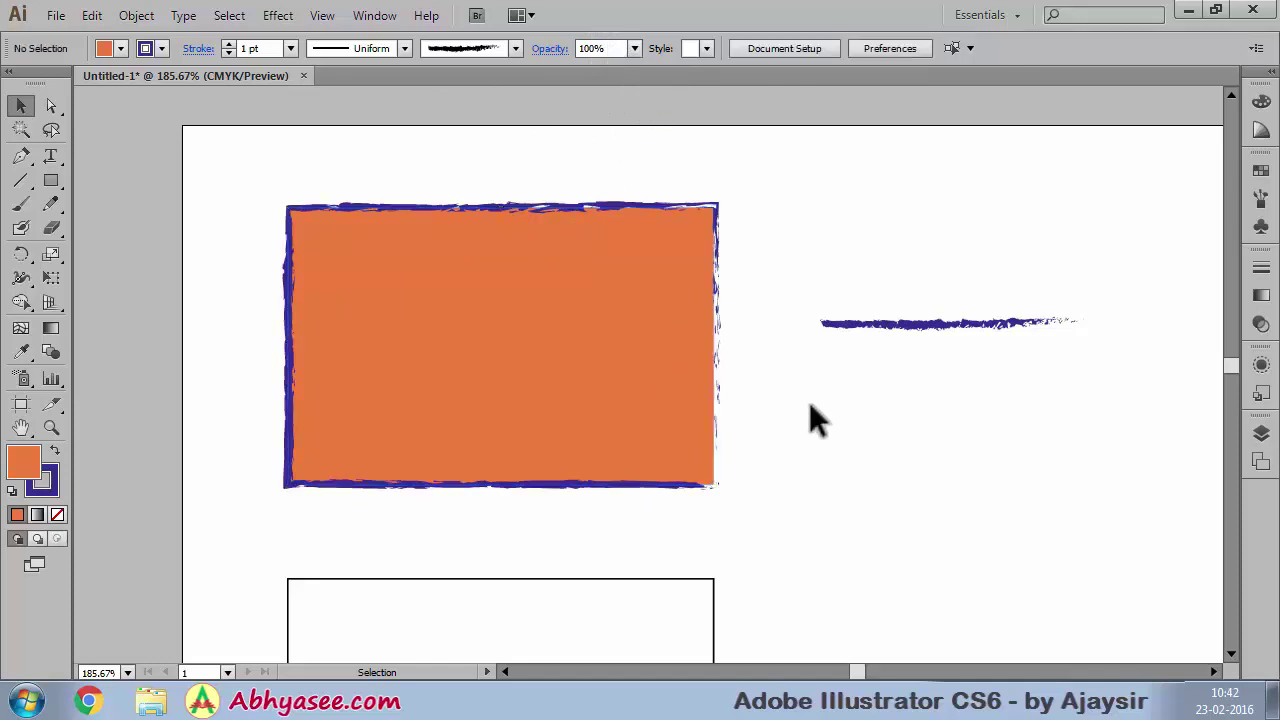
- Switch the orange rectangle's border back to the Basic brush
click(412, 208)
click(515, 48)
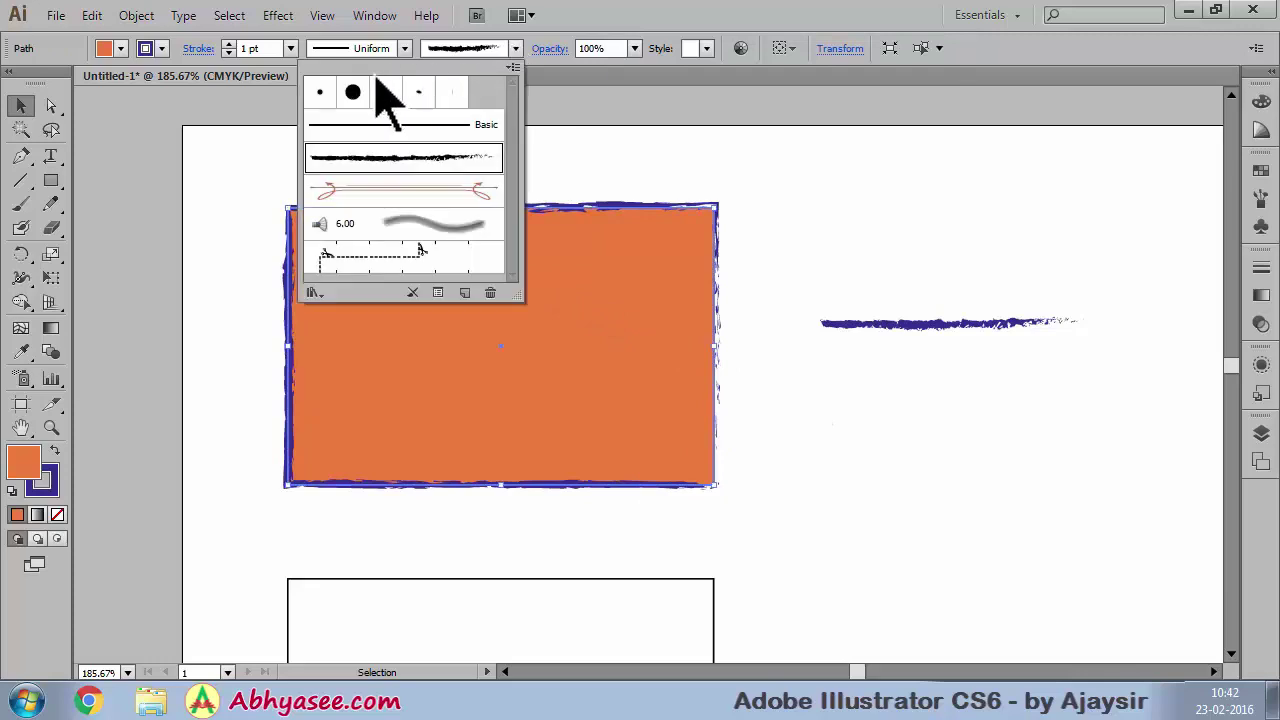
click(362, 128)
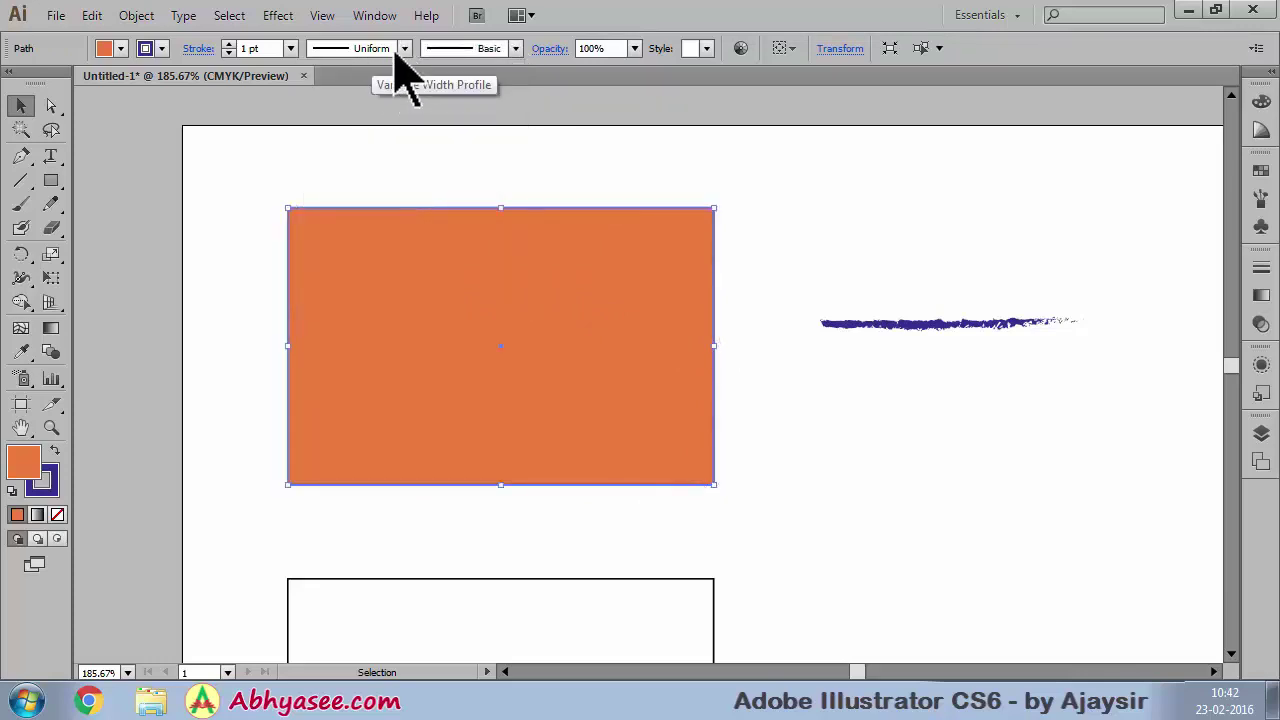
click(290, 49)
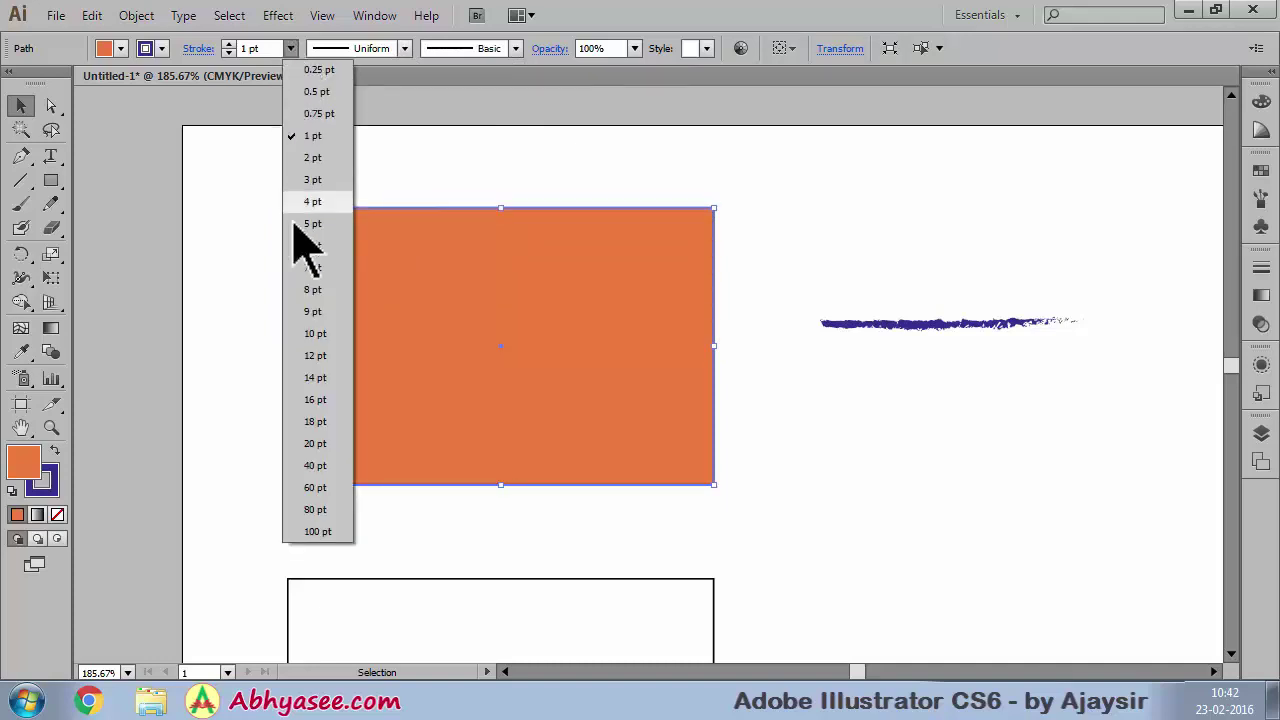
- Make the rectangle's border 10 pt and draw a circle over its top-right corner
click(316, 333)
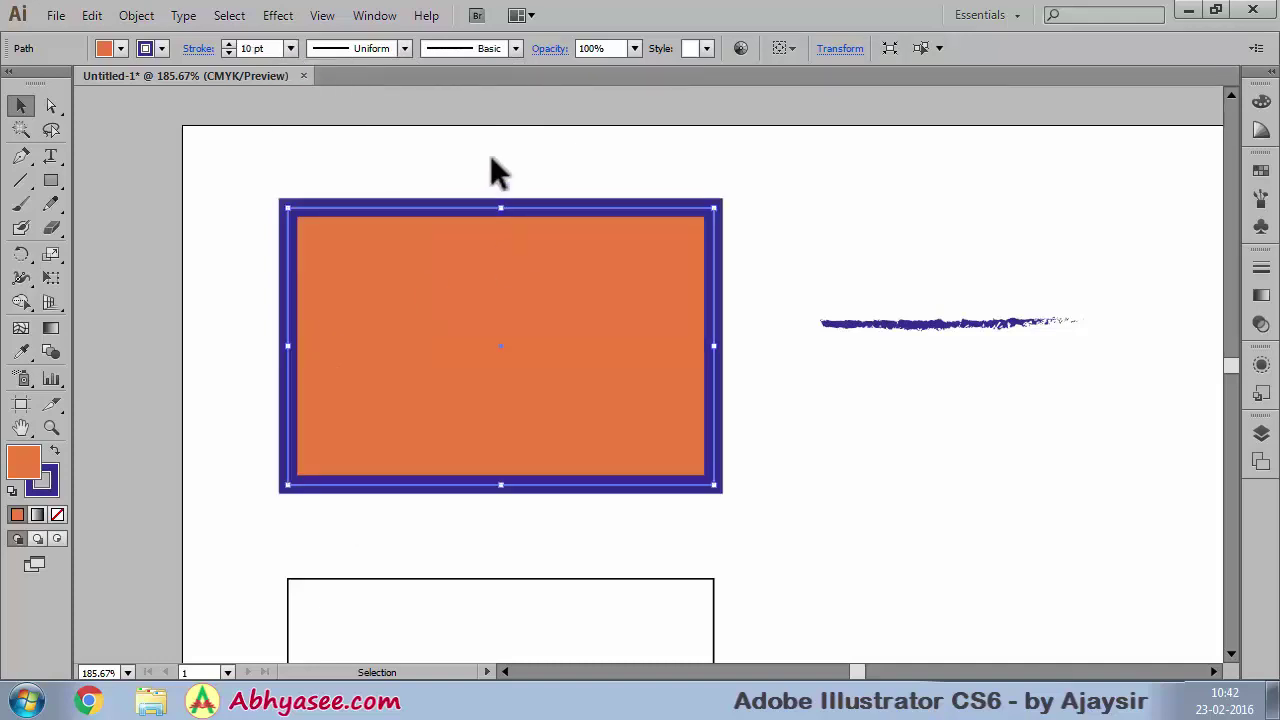
click(612, 185)
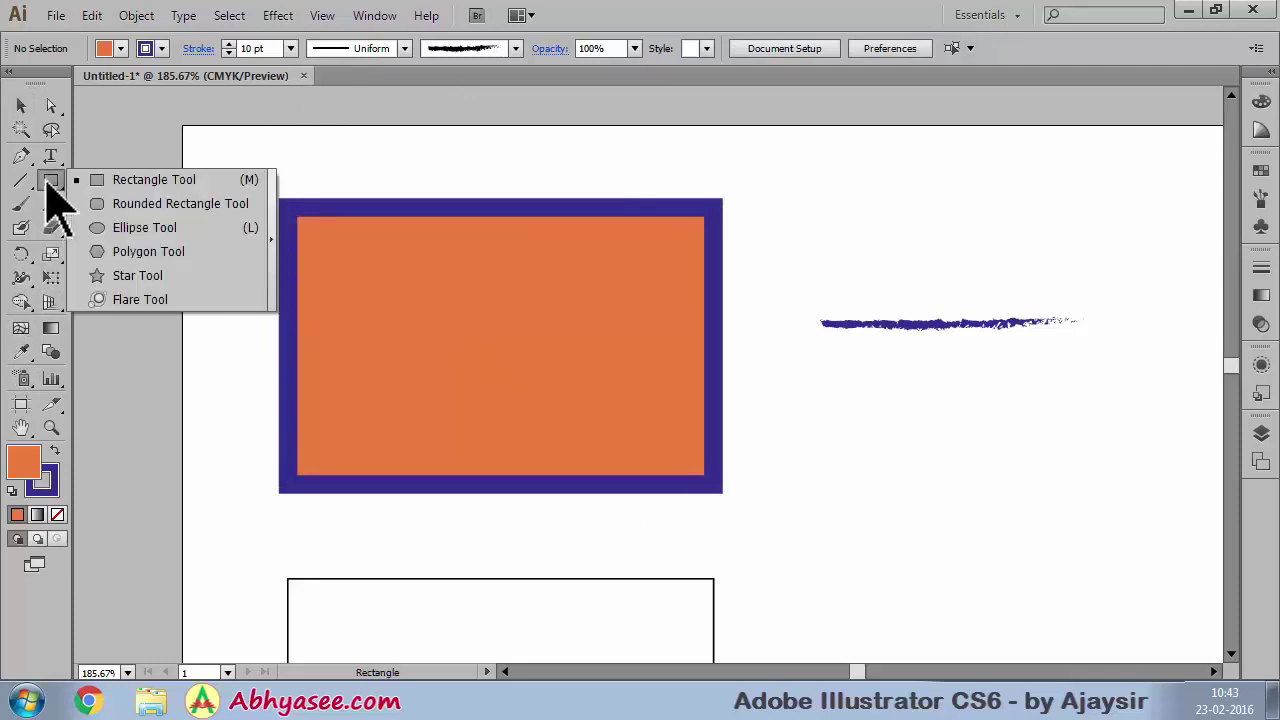
drag(48, 183, 118, 227)
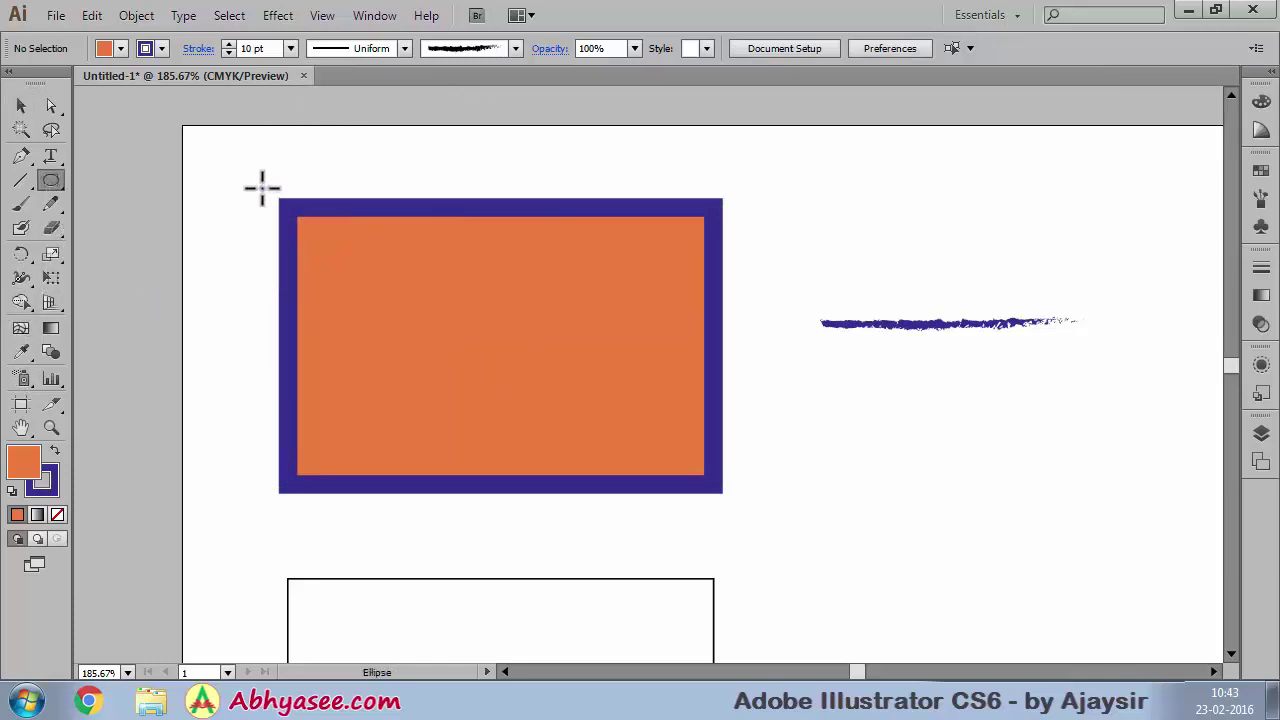
drag(648, 154, 818, 330)
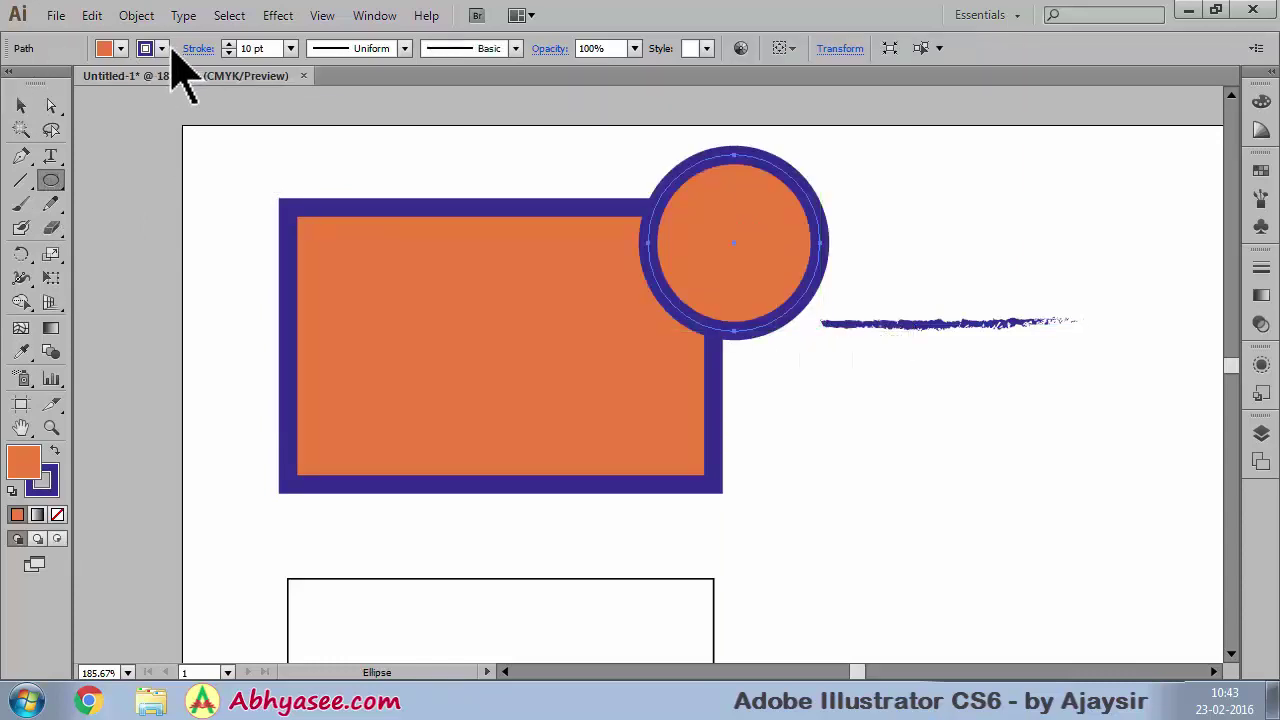
- Give the circle a green fill and a yellow stroke
click(124, 50)
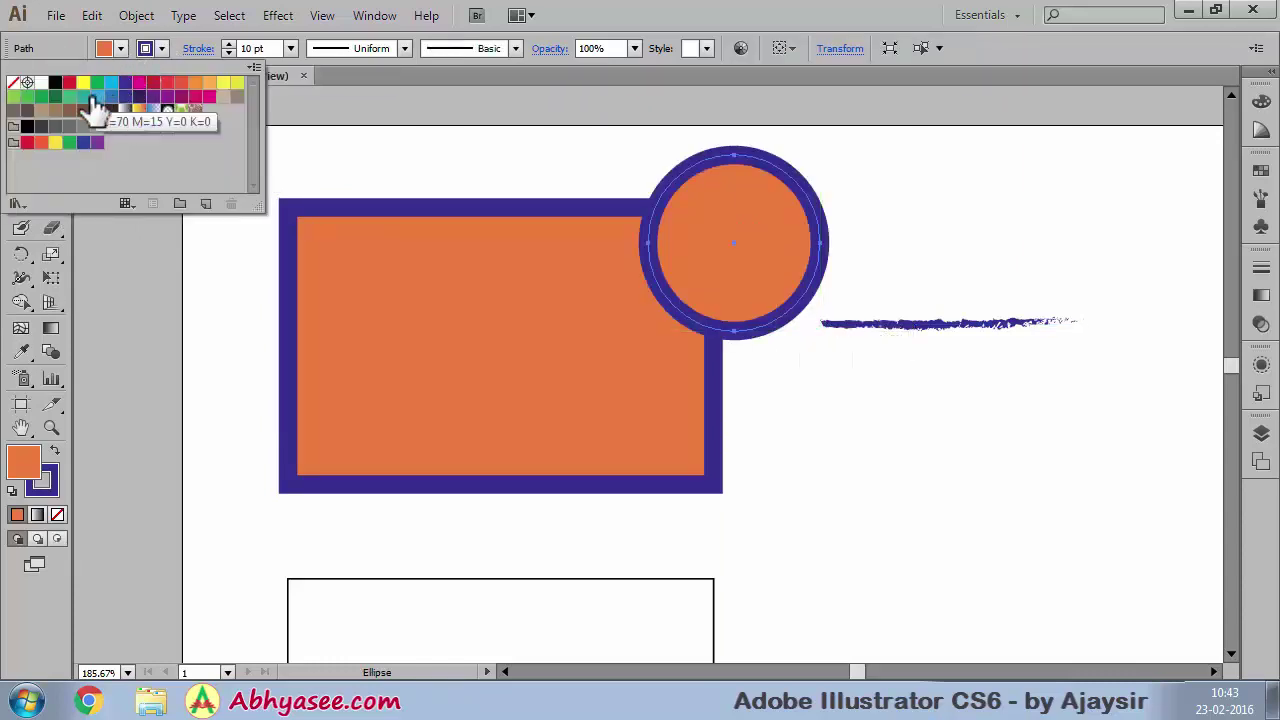
click(97, 82)
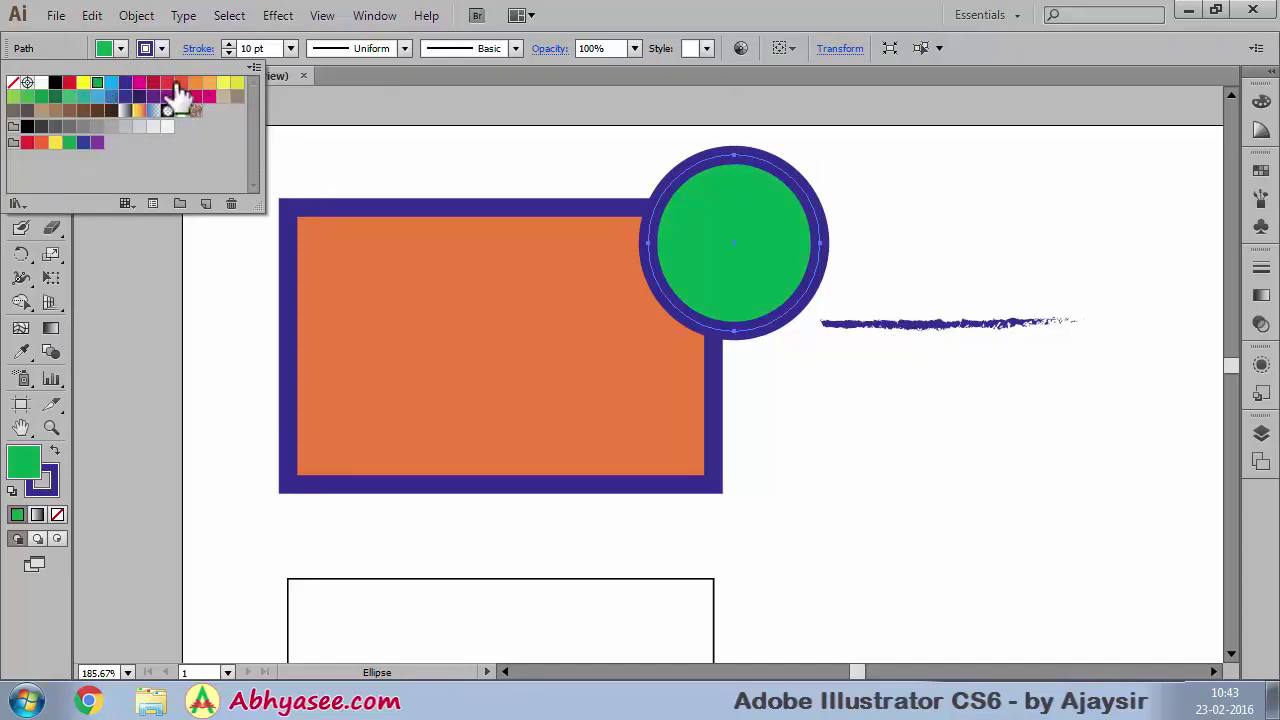
click(161, 49)
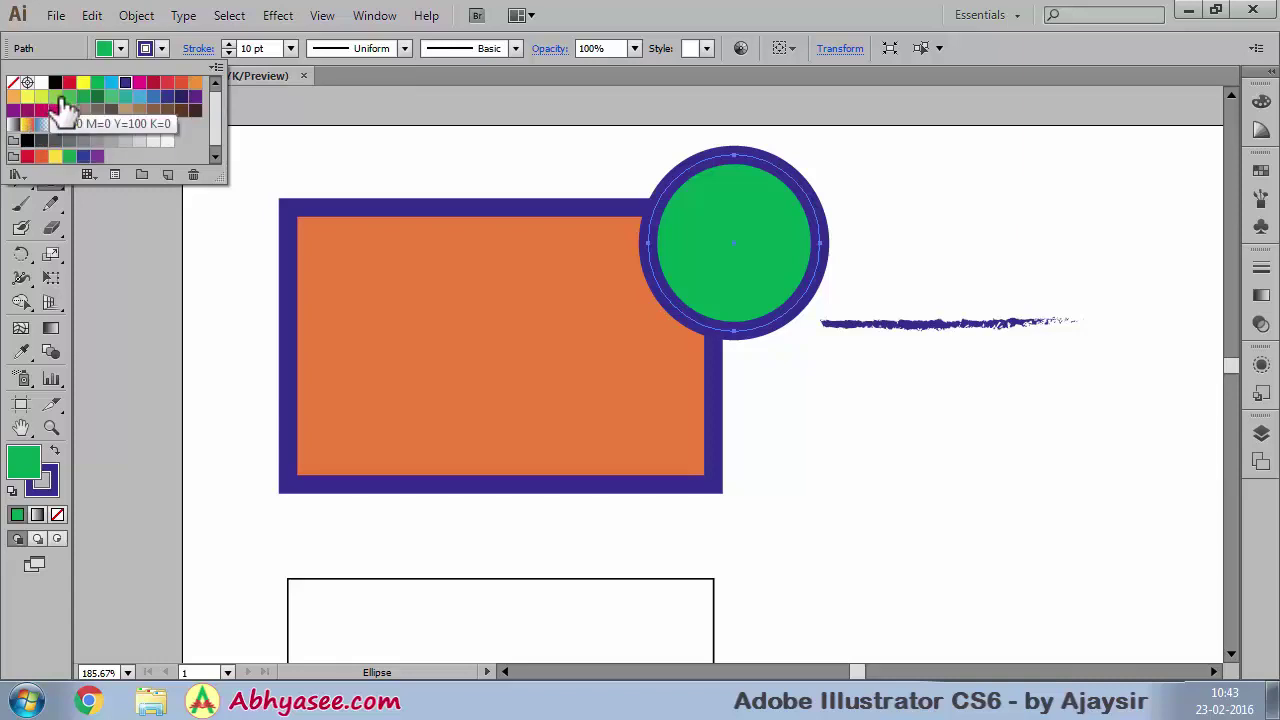
click(27, 96)
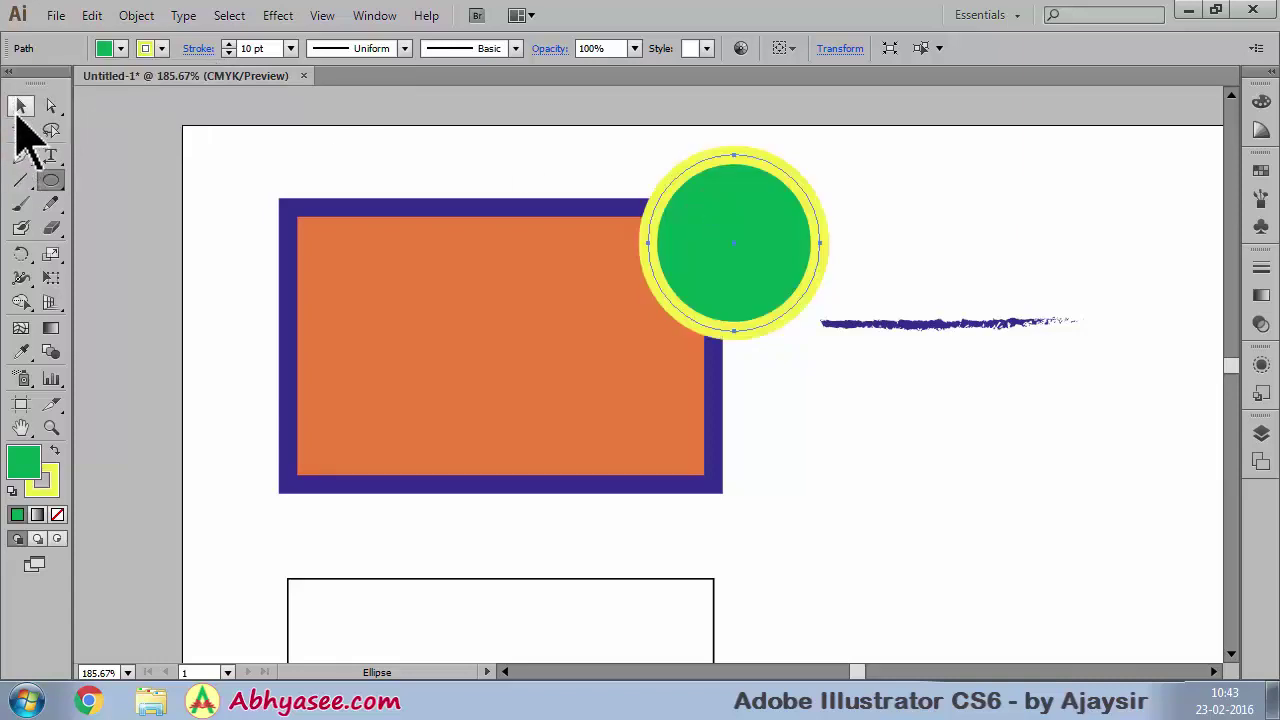
click(22, 106)
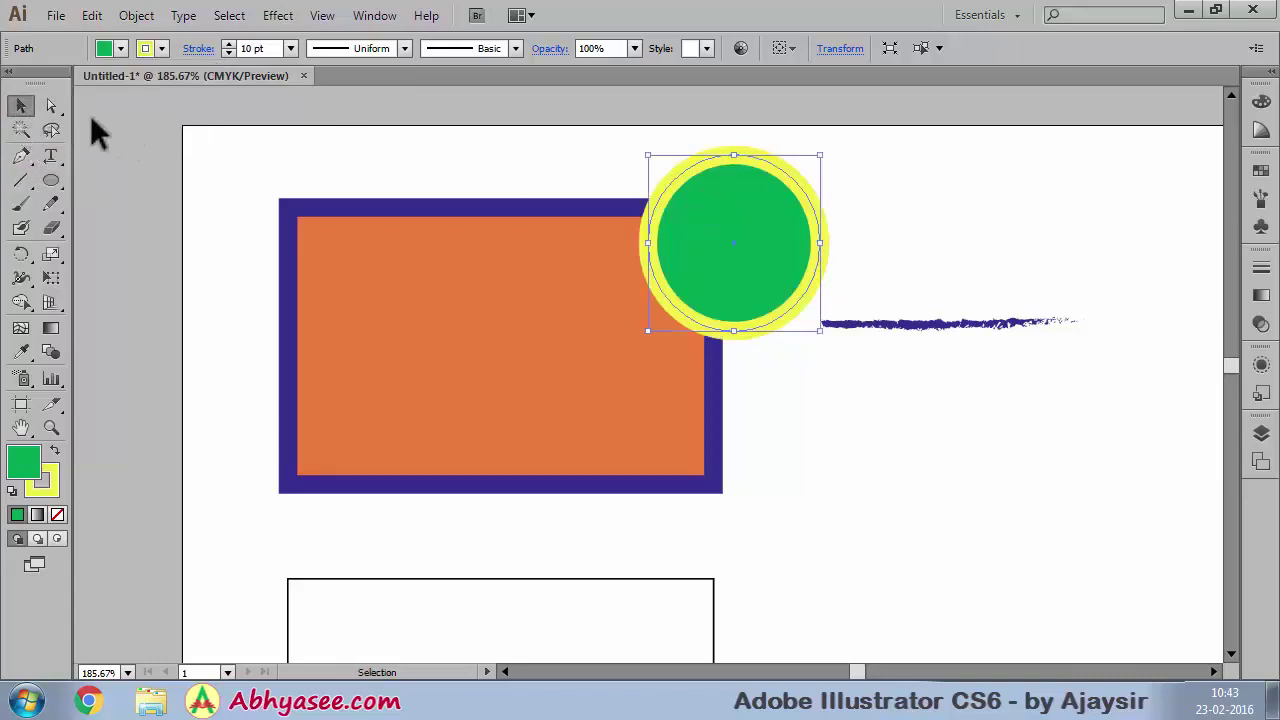
- Send the green circle behind the orange rectangle and nudge it slightly up-left
right_click(672, 245)
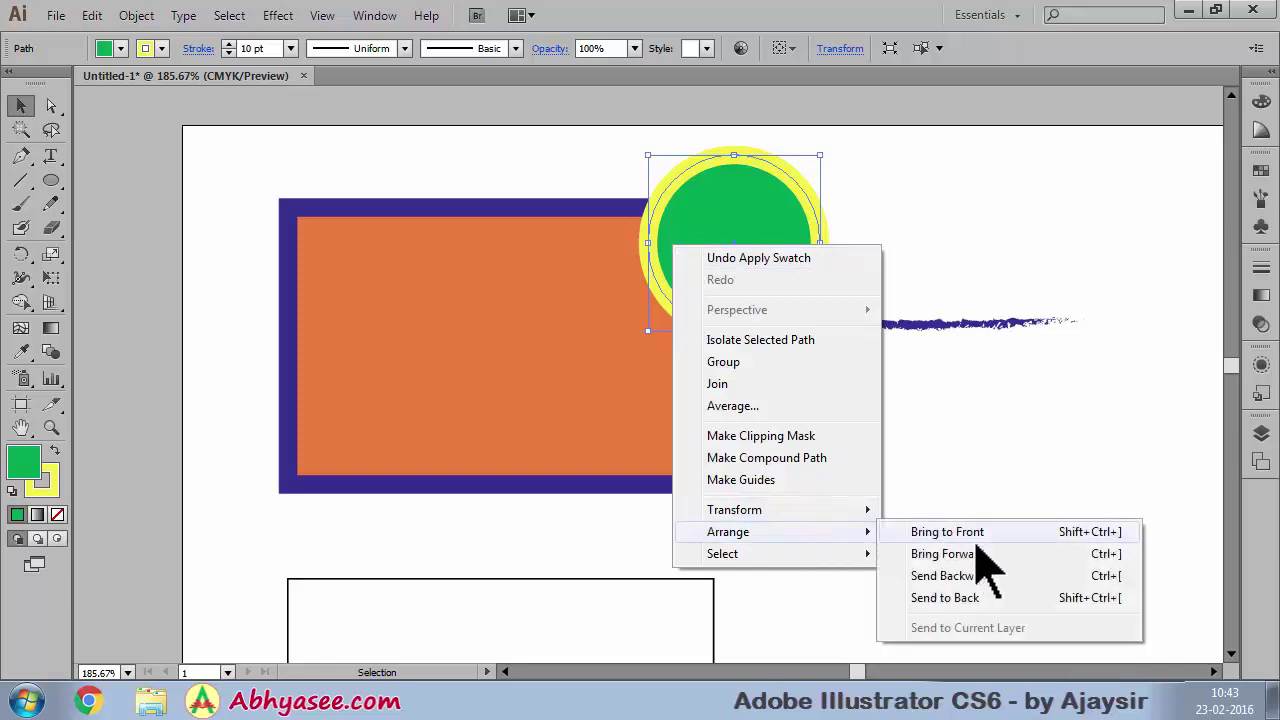
mouse_move(728, 531)
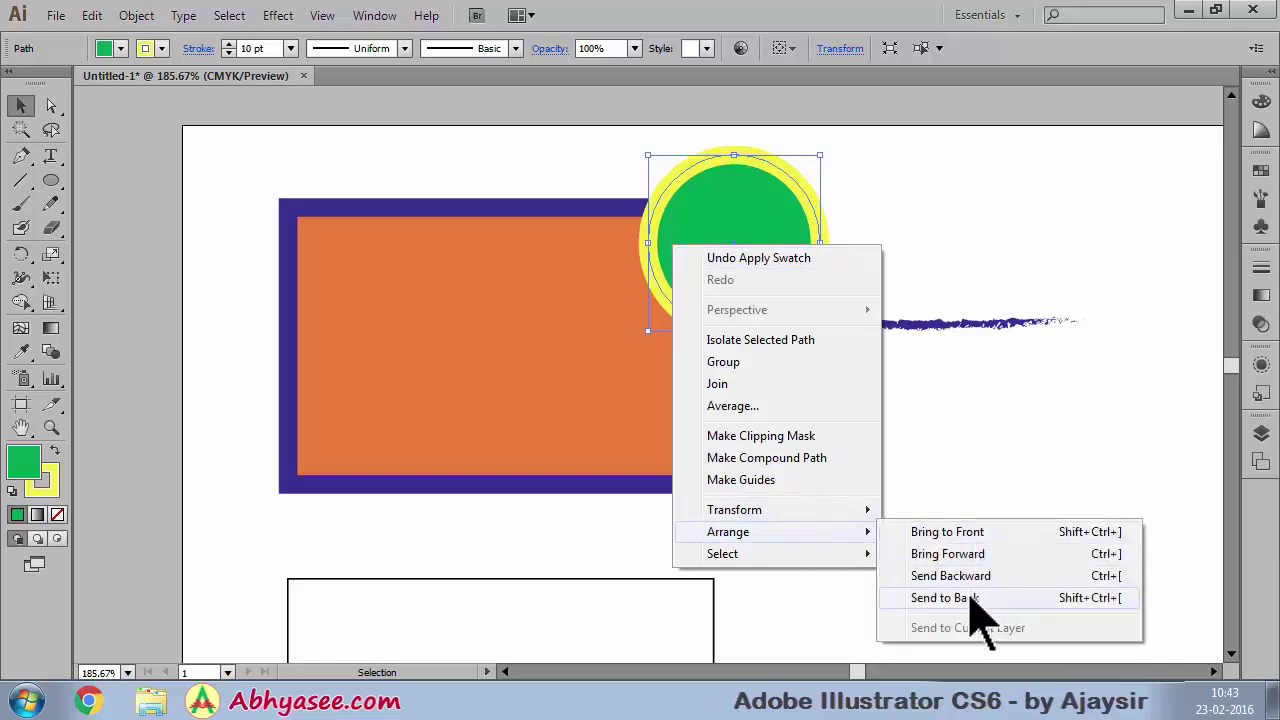
click(945, 598)
click(940, 202)
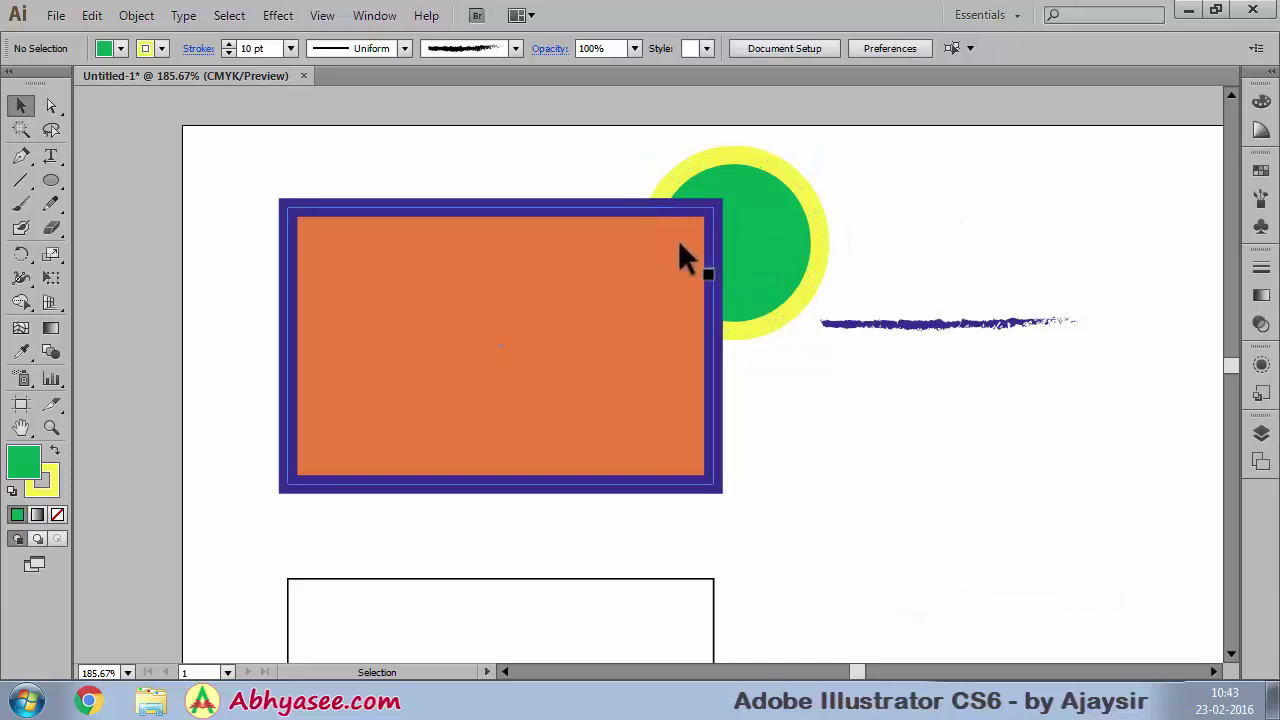
drag(795, 245, 774, 226)
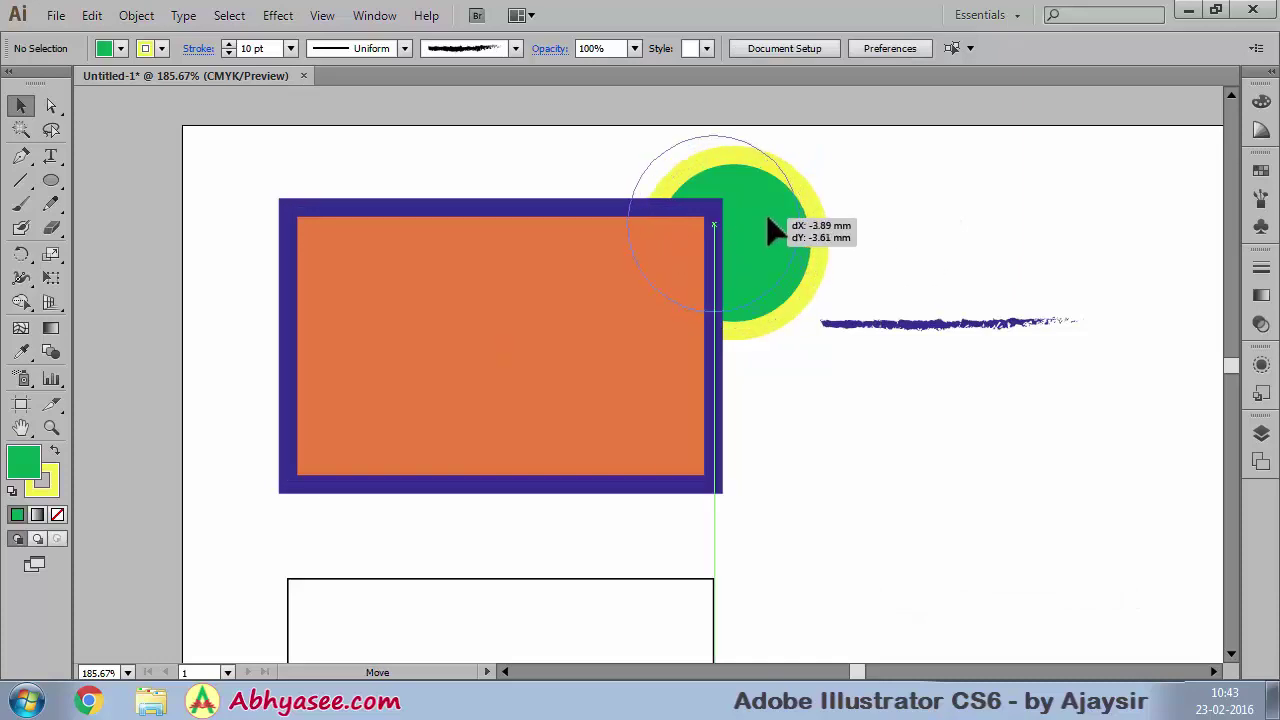
click(508, 350)
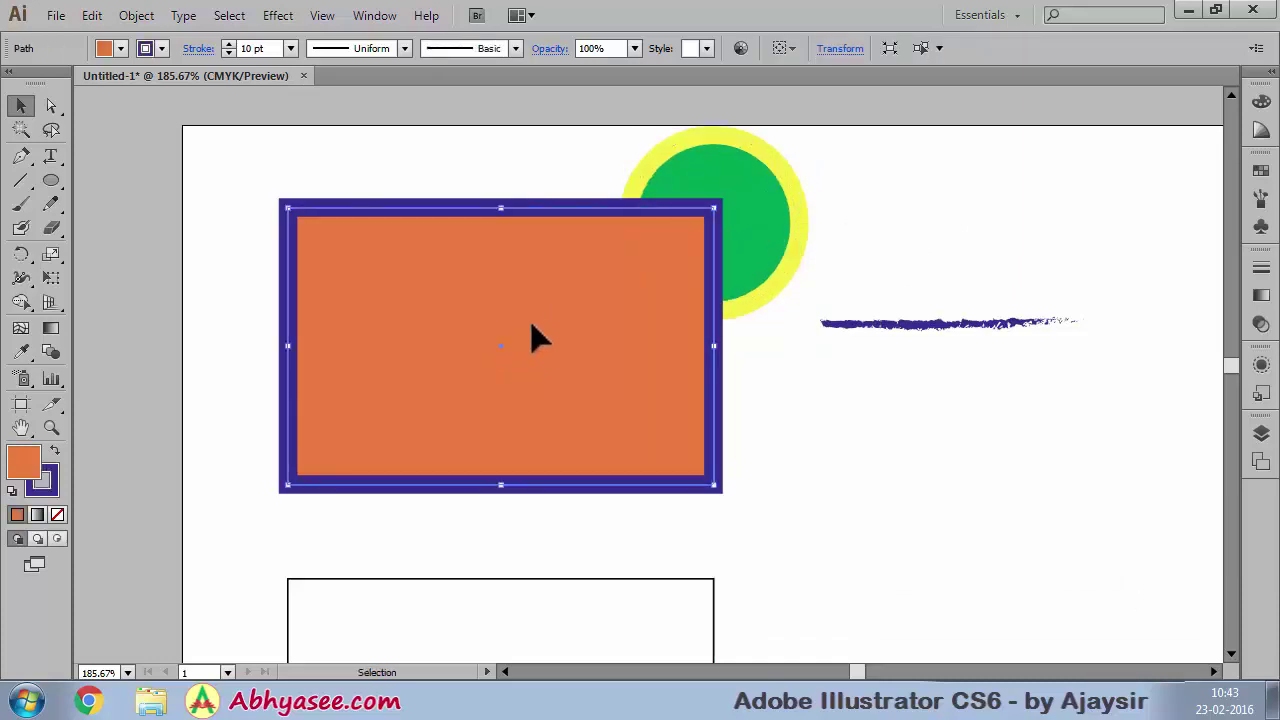
click(634, 49)
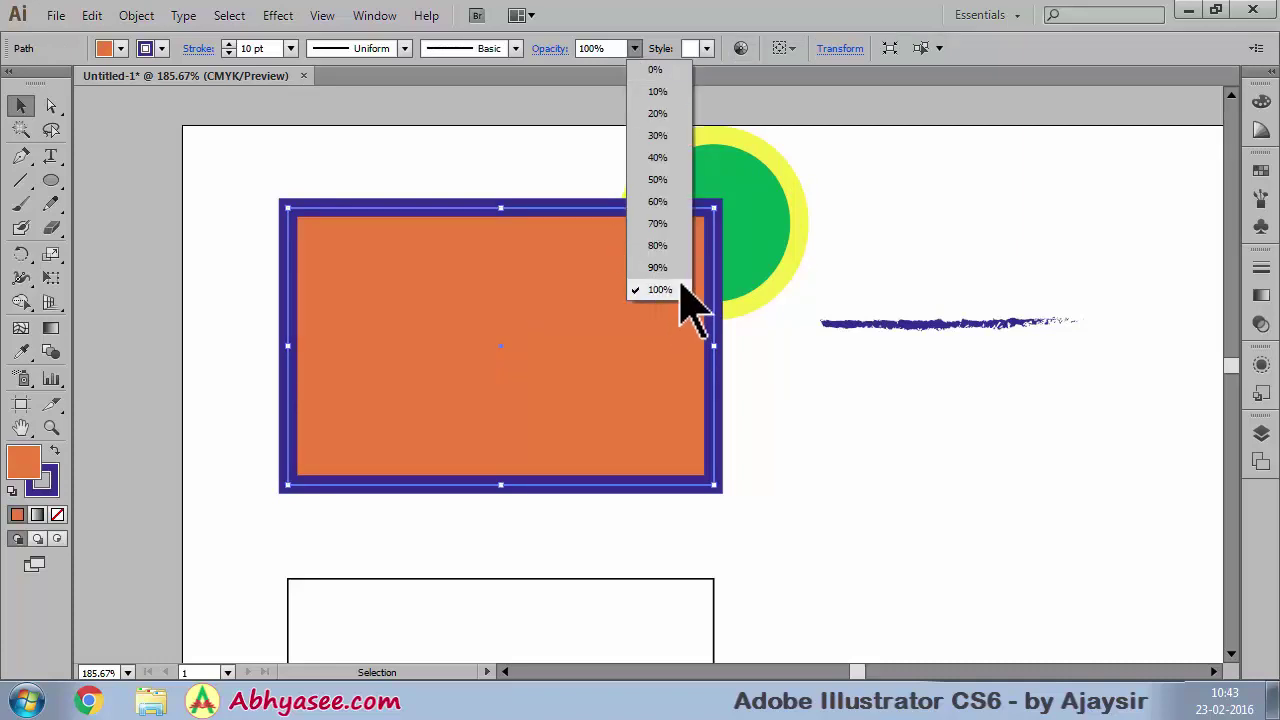
click(670, 181)
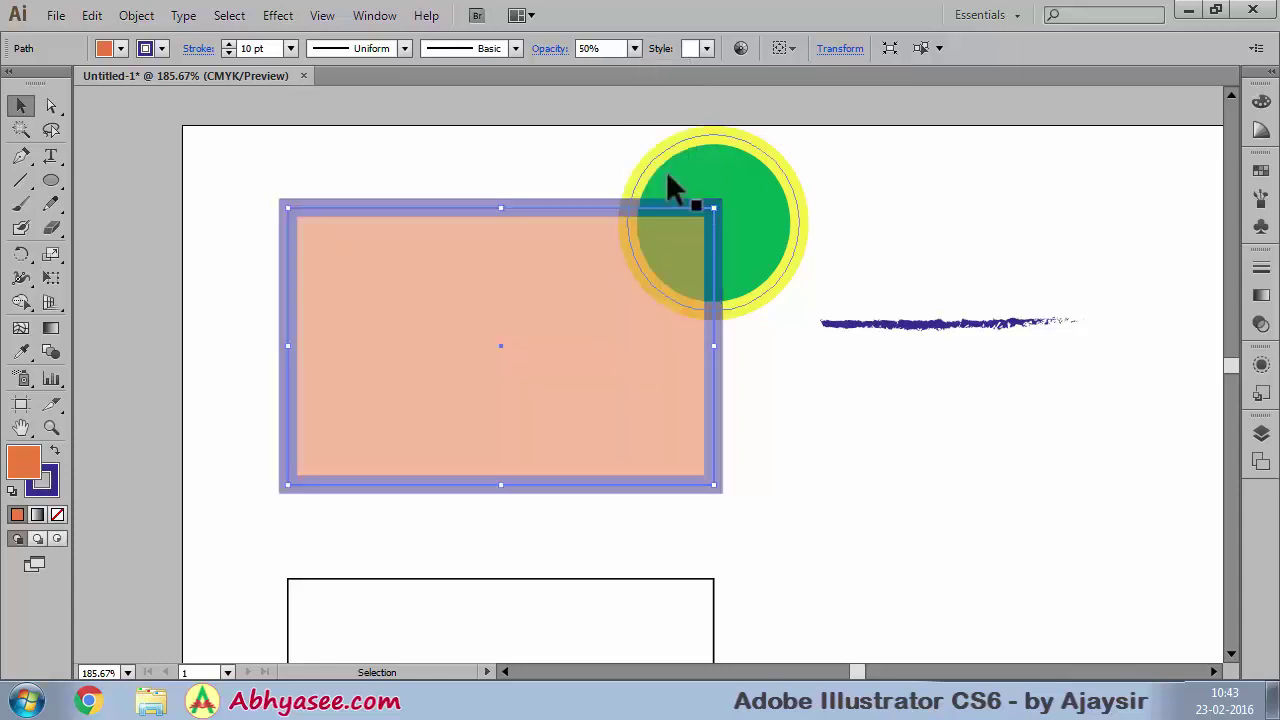
click(901, 232)
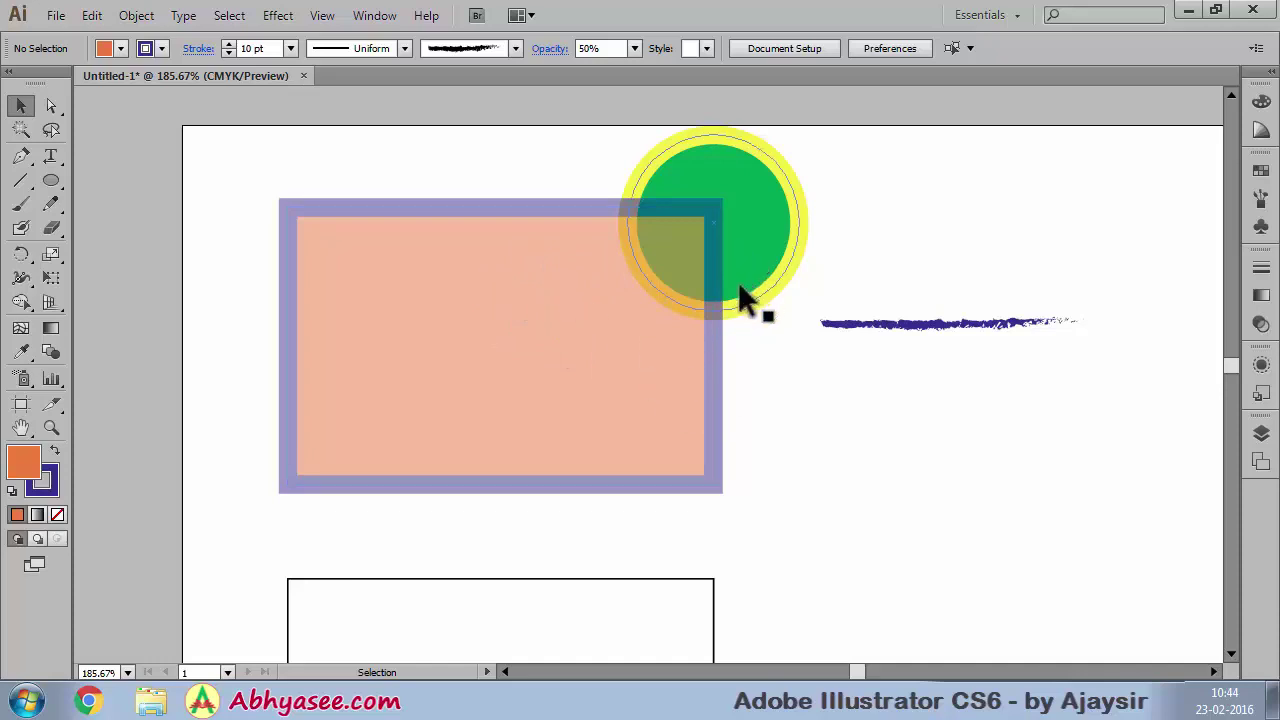
click(711, 402)
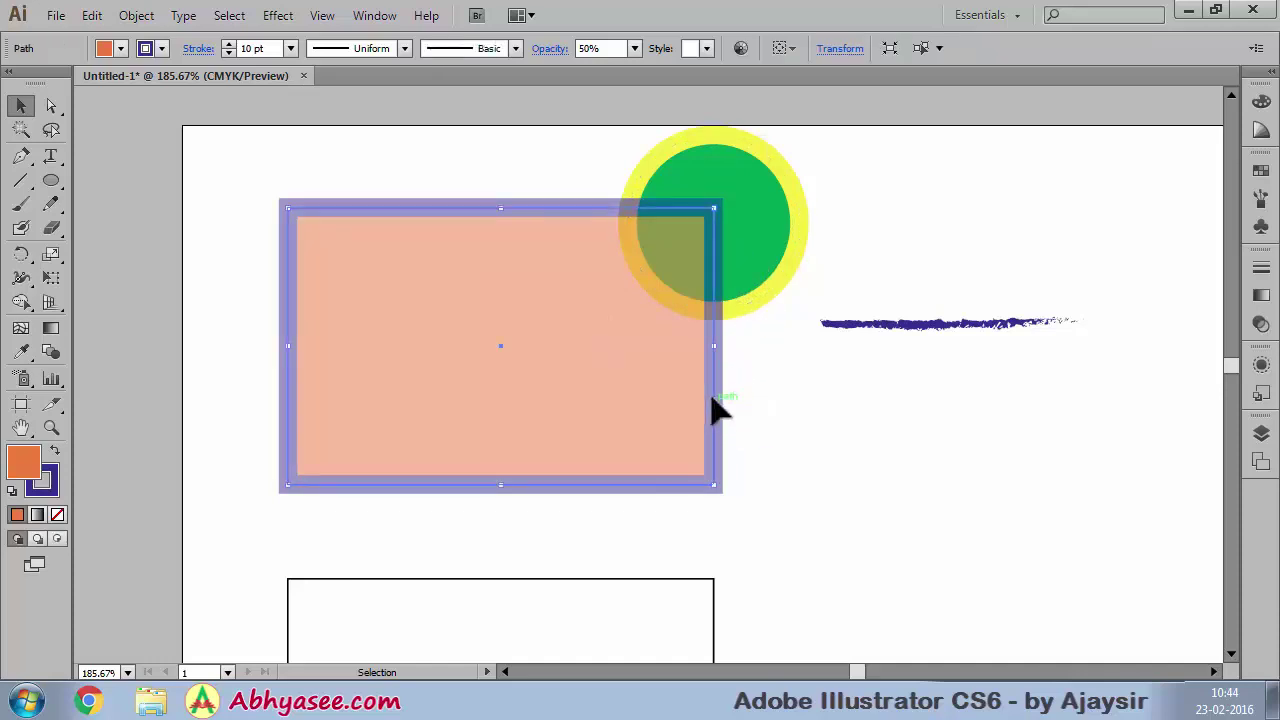
click(636, 50)
click(660, 289)
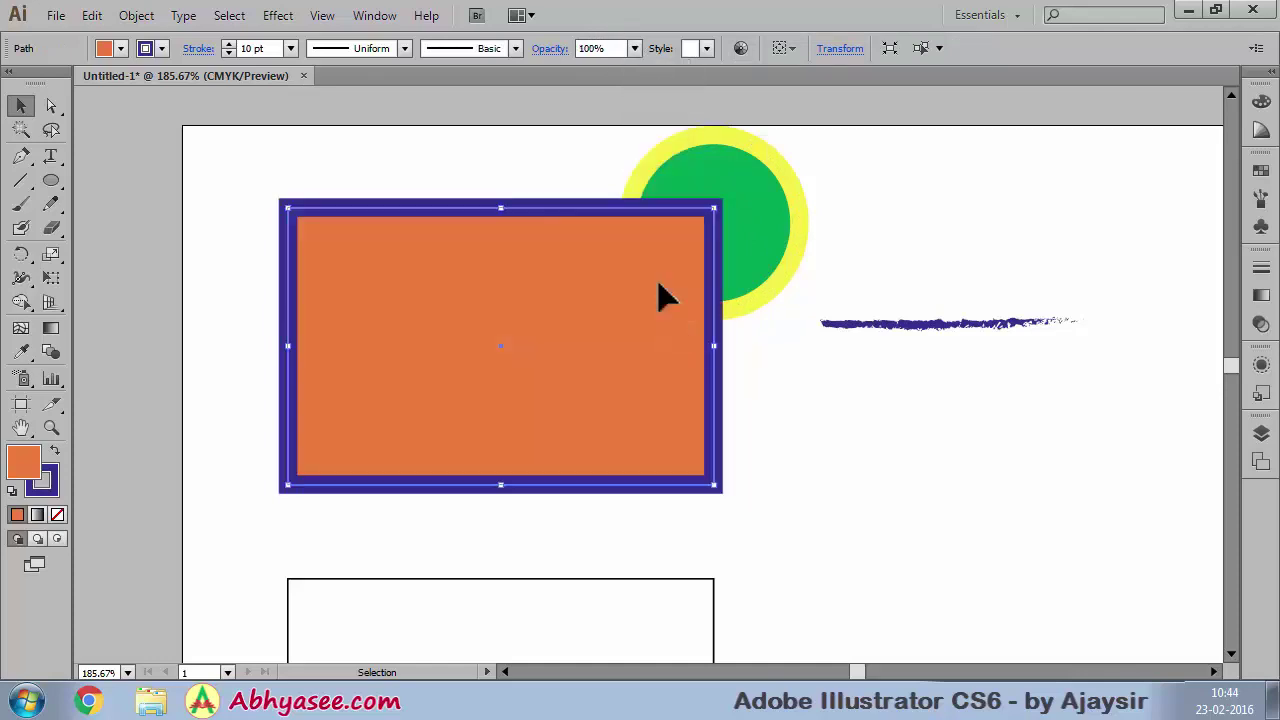
- Apply the green-yellow pattern graphic style to the rectangle after trying swirl and gradient styles
click(707, 48)
click(628, 112)
click(707, 50)
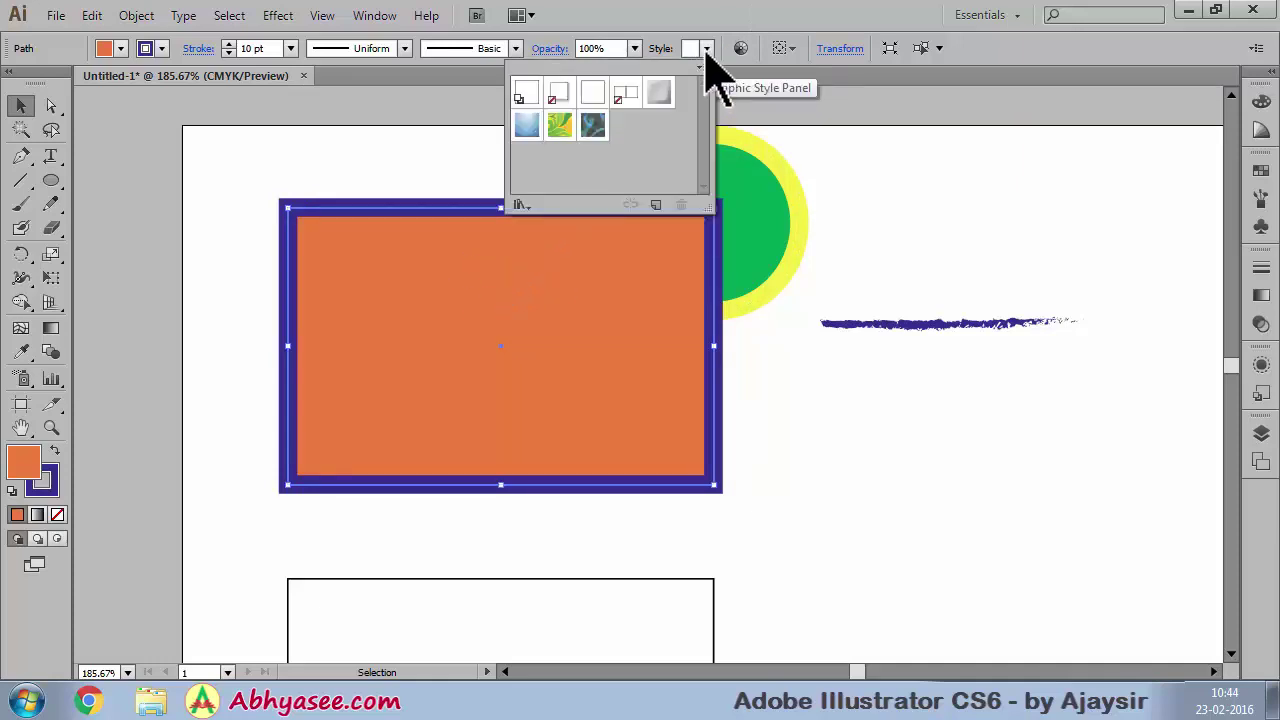
click(559, 124)
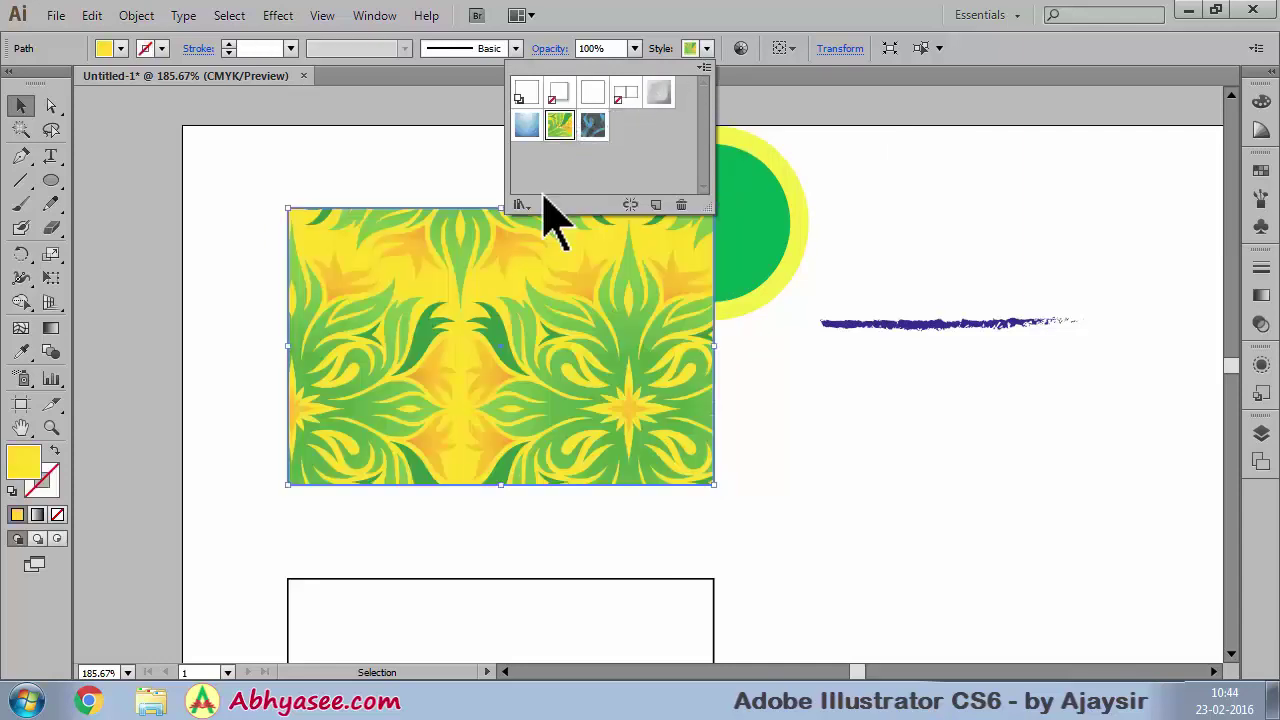
click(593, 125)
click(556, 125)
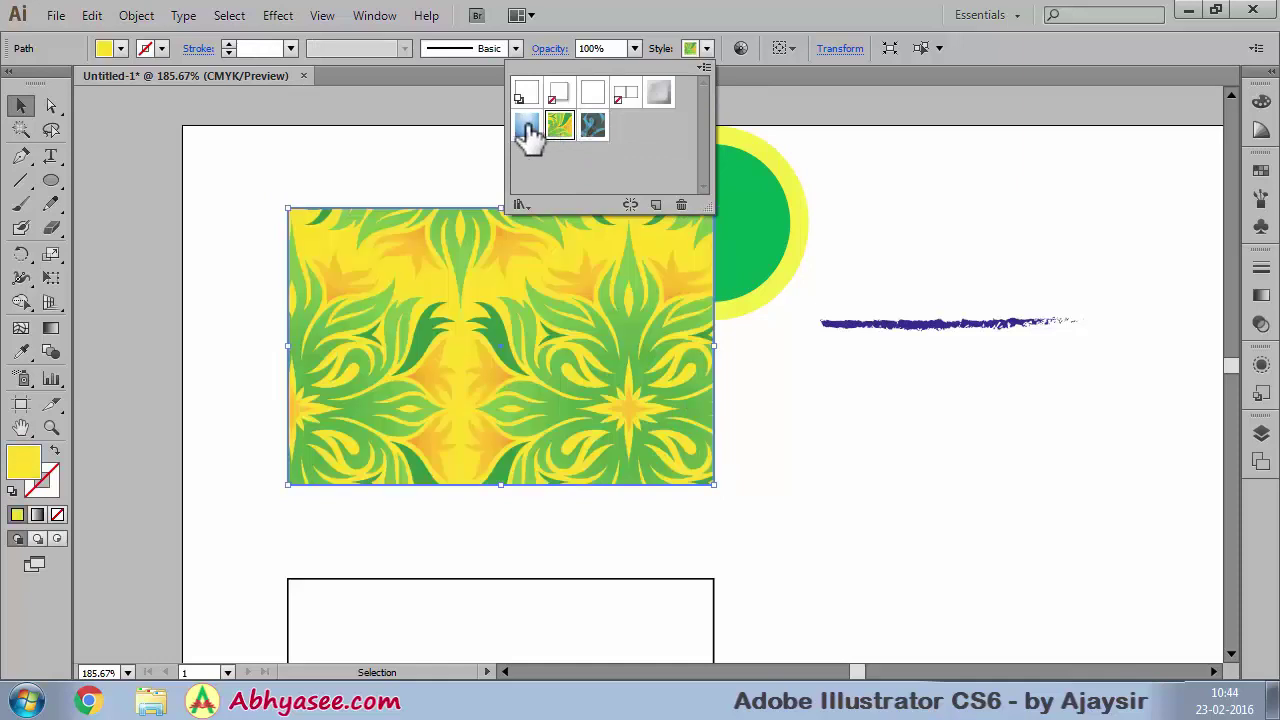
click(559, 125)
click(519, 205)
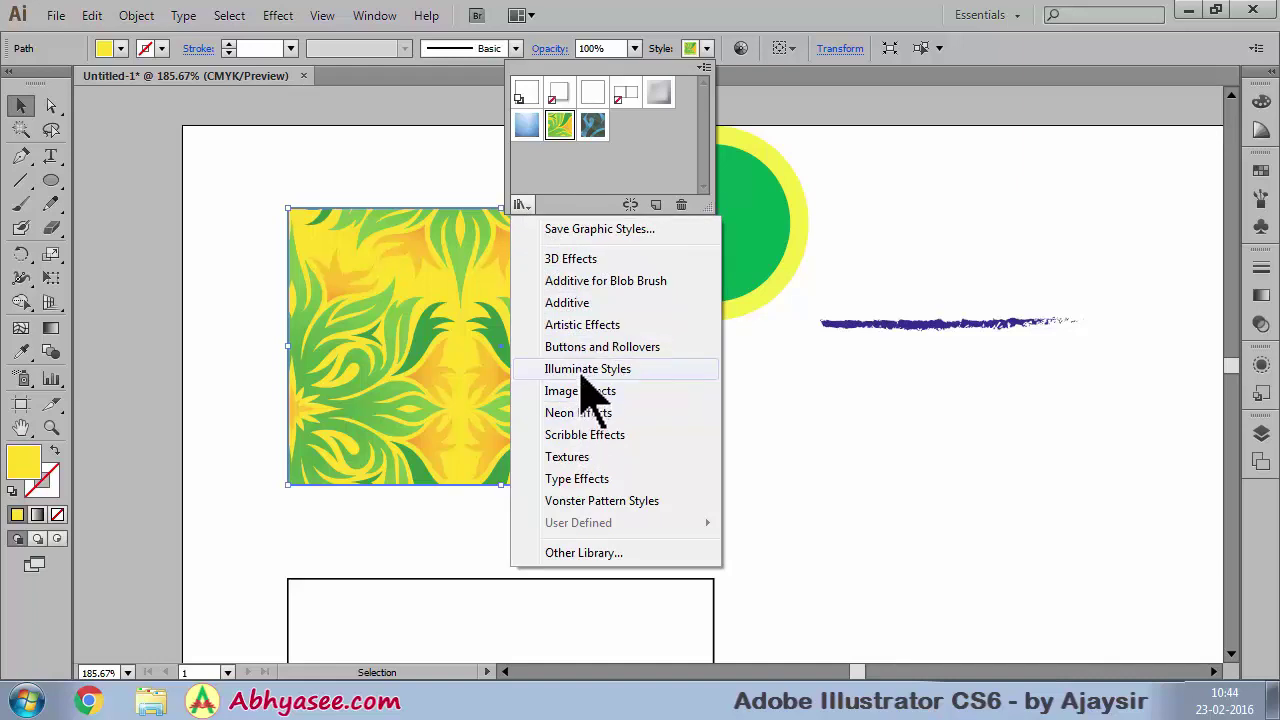
- Apply a blue style from the Illuminate Styles library to the rectangle
click(583, 372)
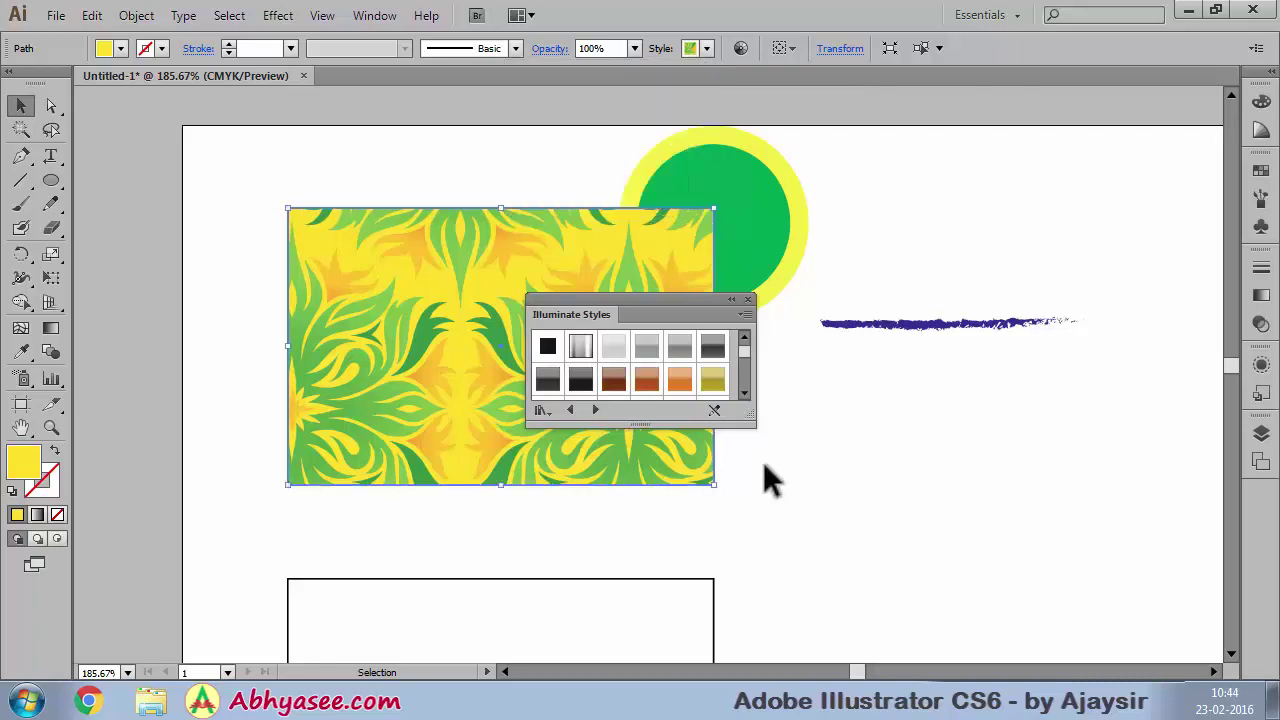
click(744, 393)
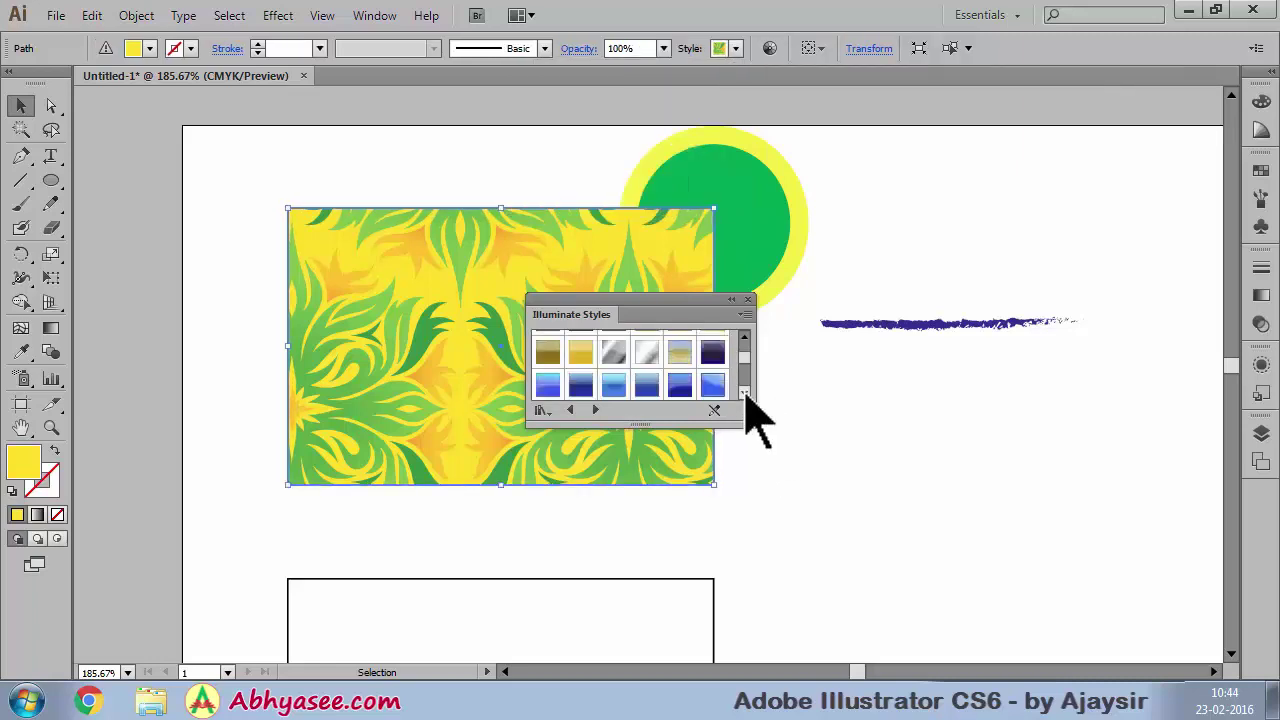
click(744, 393)
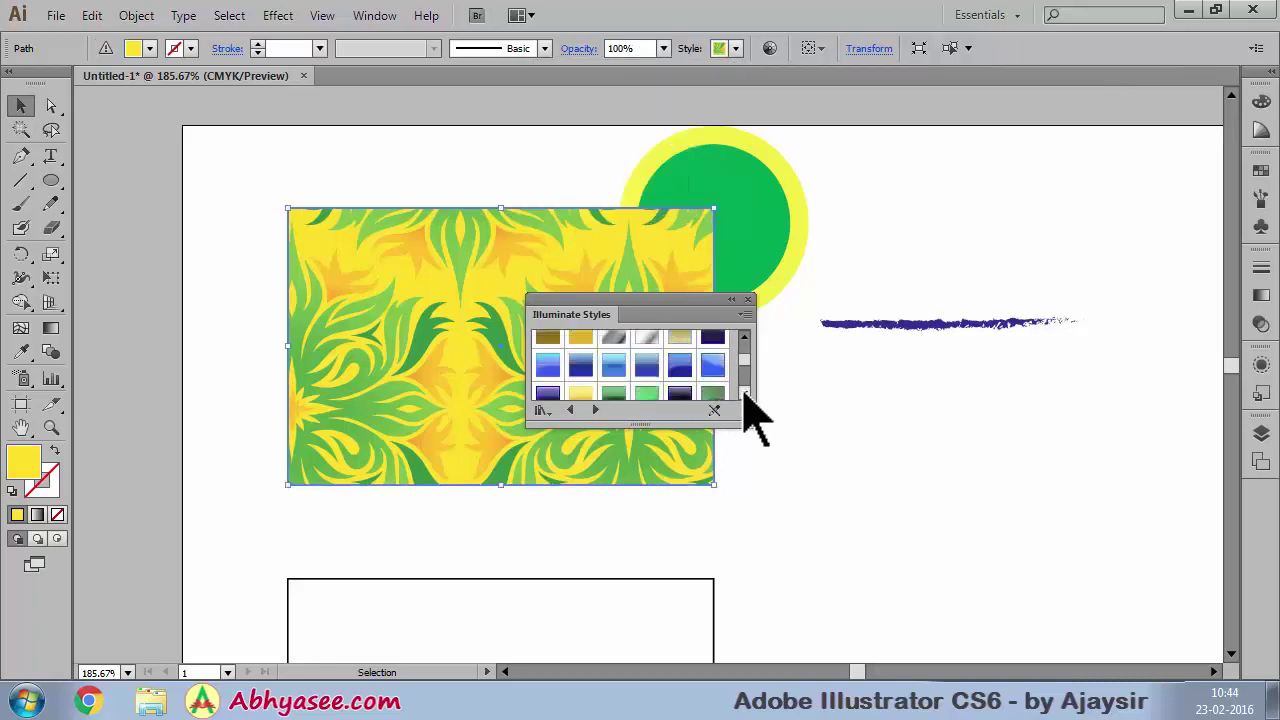
click(744, 393)
click(712, 345)
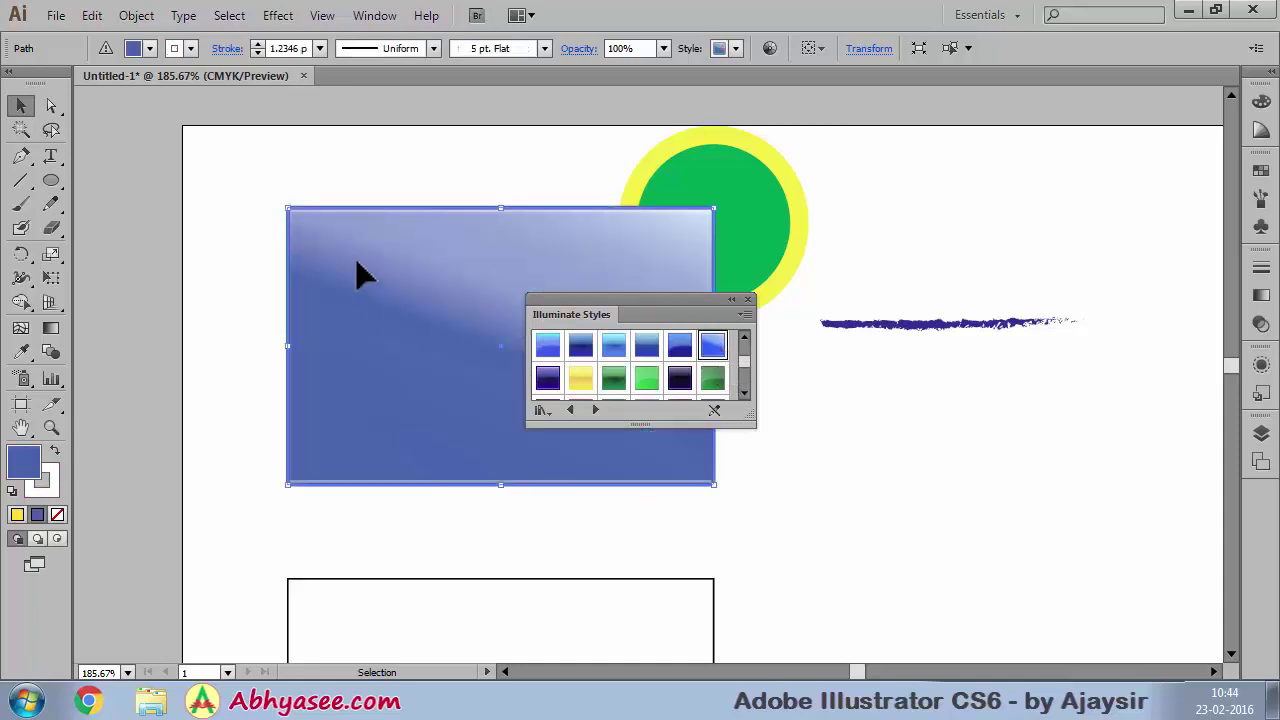
drag(664, 310, 929, 318)
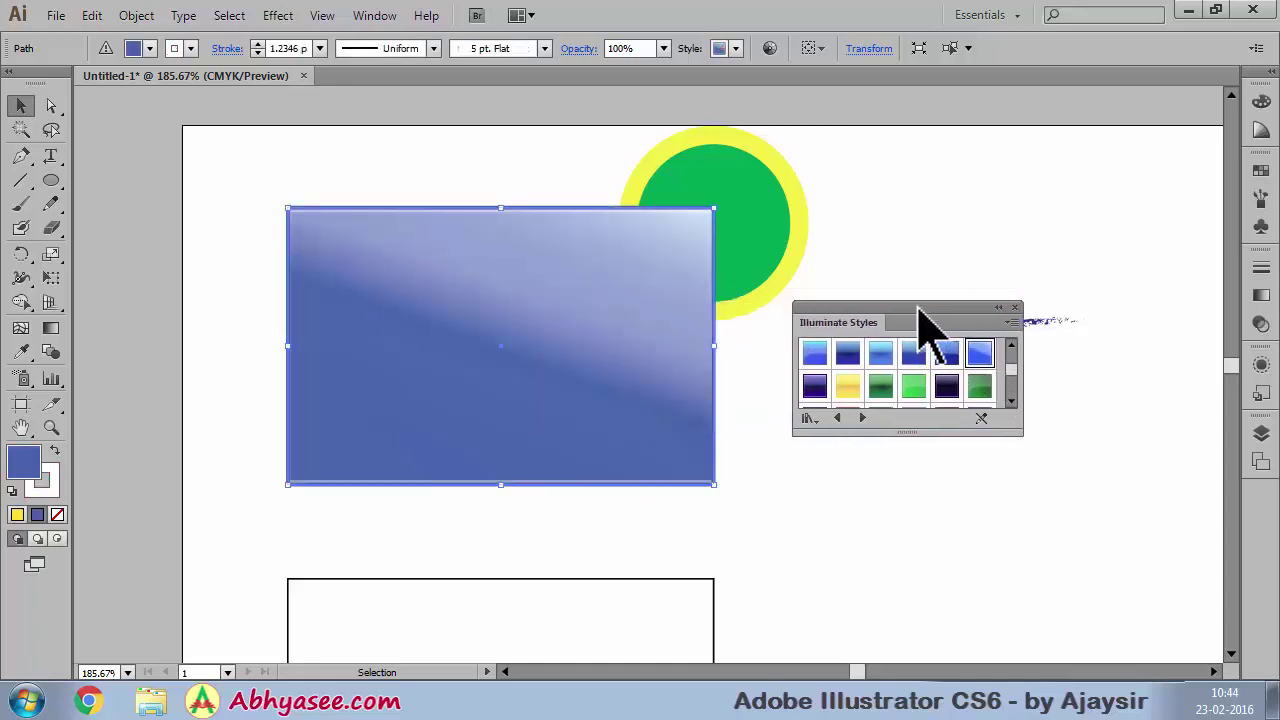
- Give the circle a green Illuminate style and move it clear of the rectangle
click(783, 172)
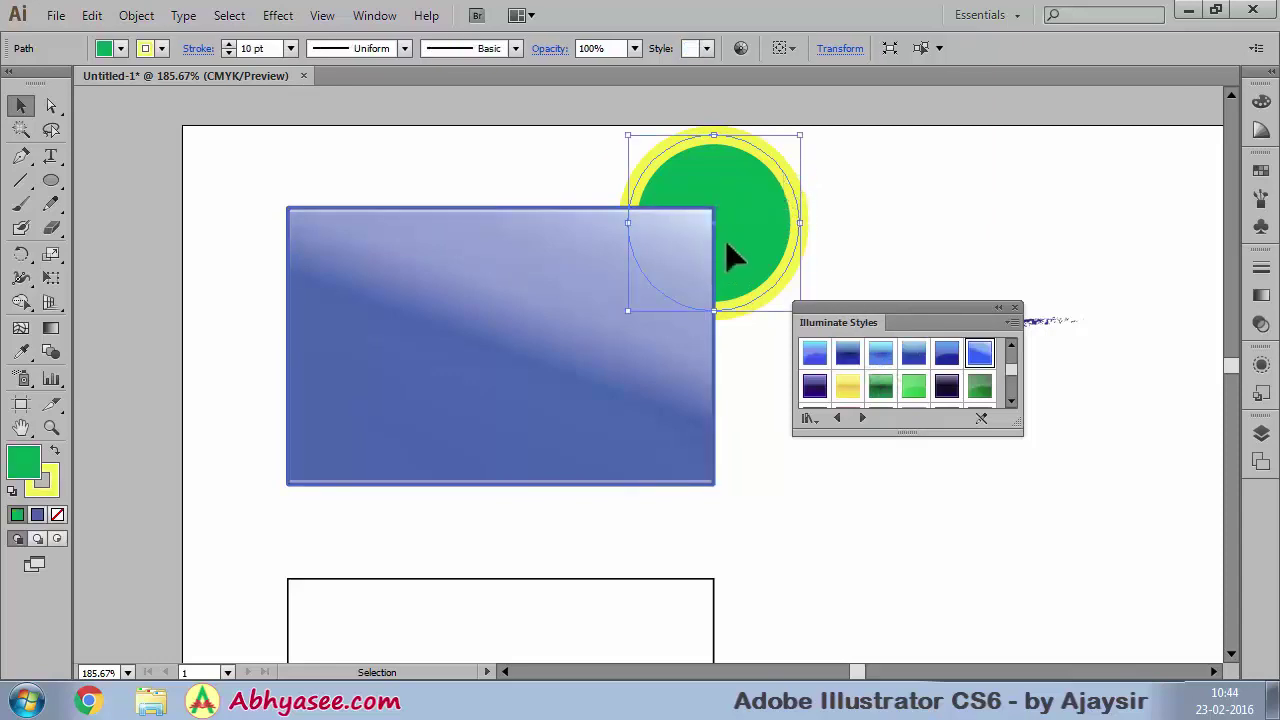
click(912, 388)
drag(760, 208, 894, 529)
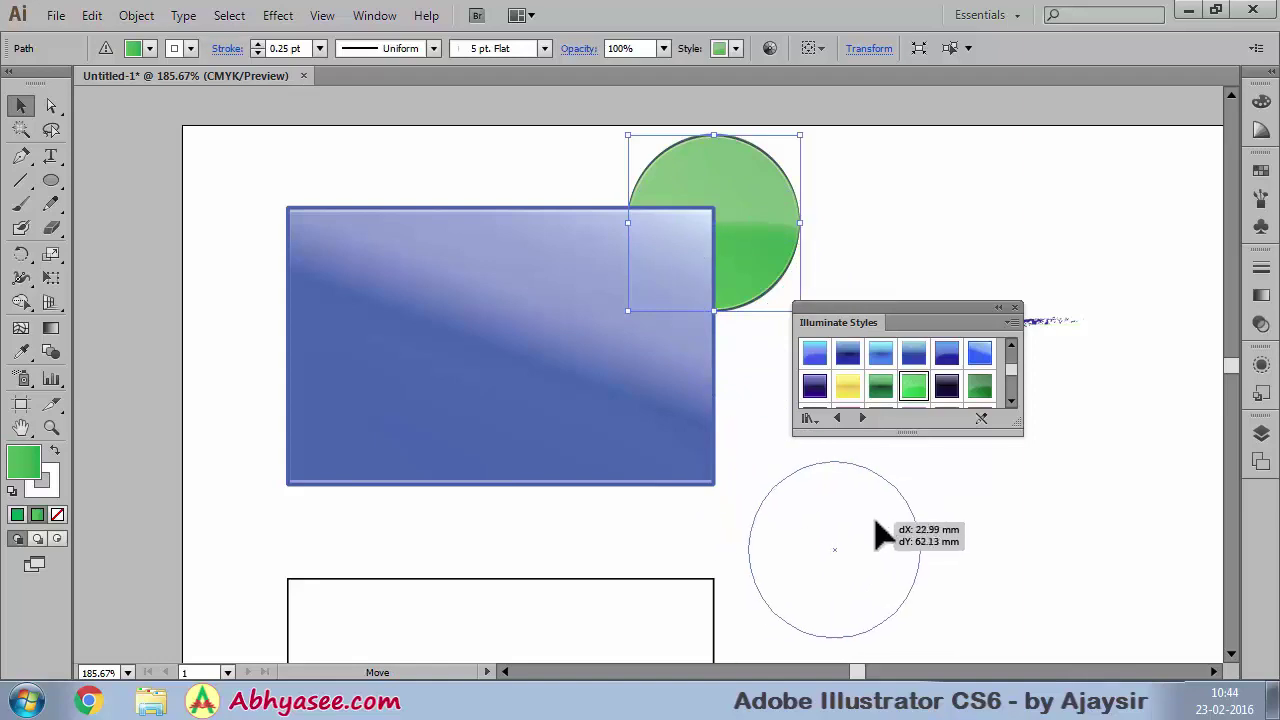
drag(937, 320, 1085, 130)
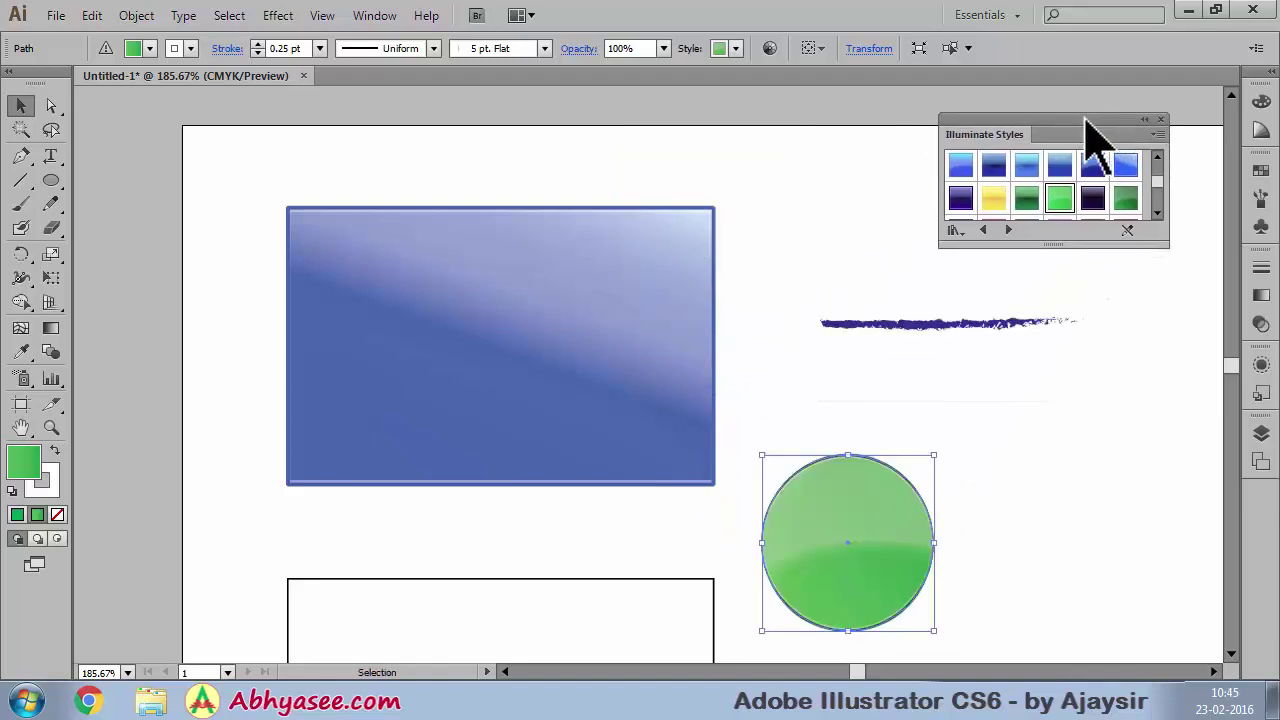
drag(957, 338, 957, 313)
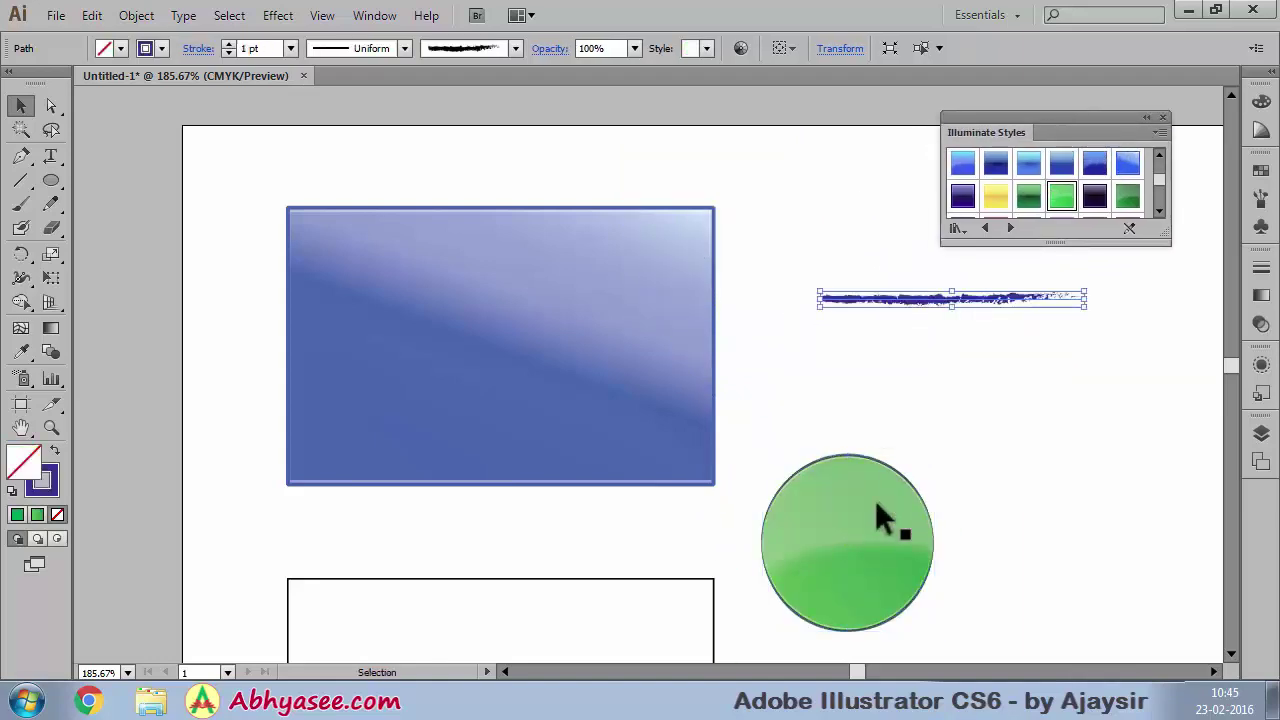
drag(878, 505, 903, 447)
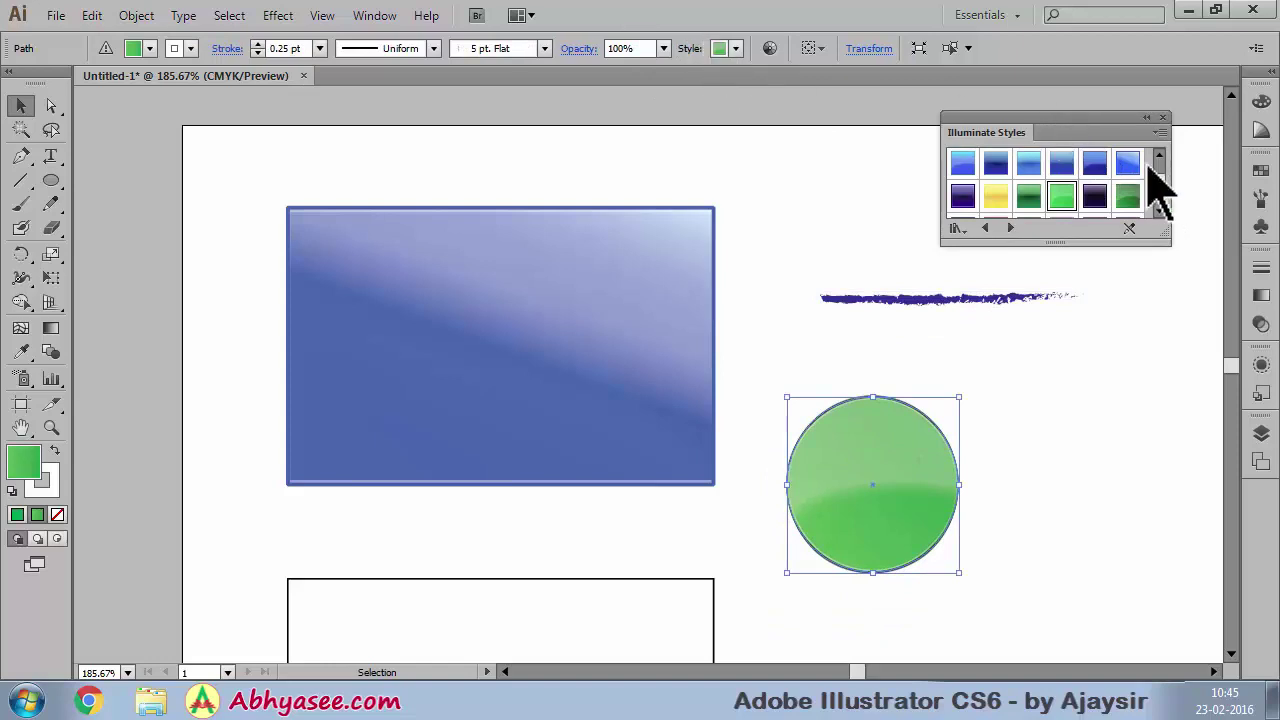
- Apply Default Graphic Style to the circle, then to the rectangle
click(1163, 117)
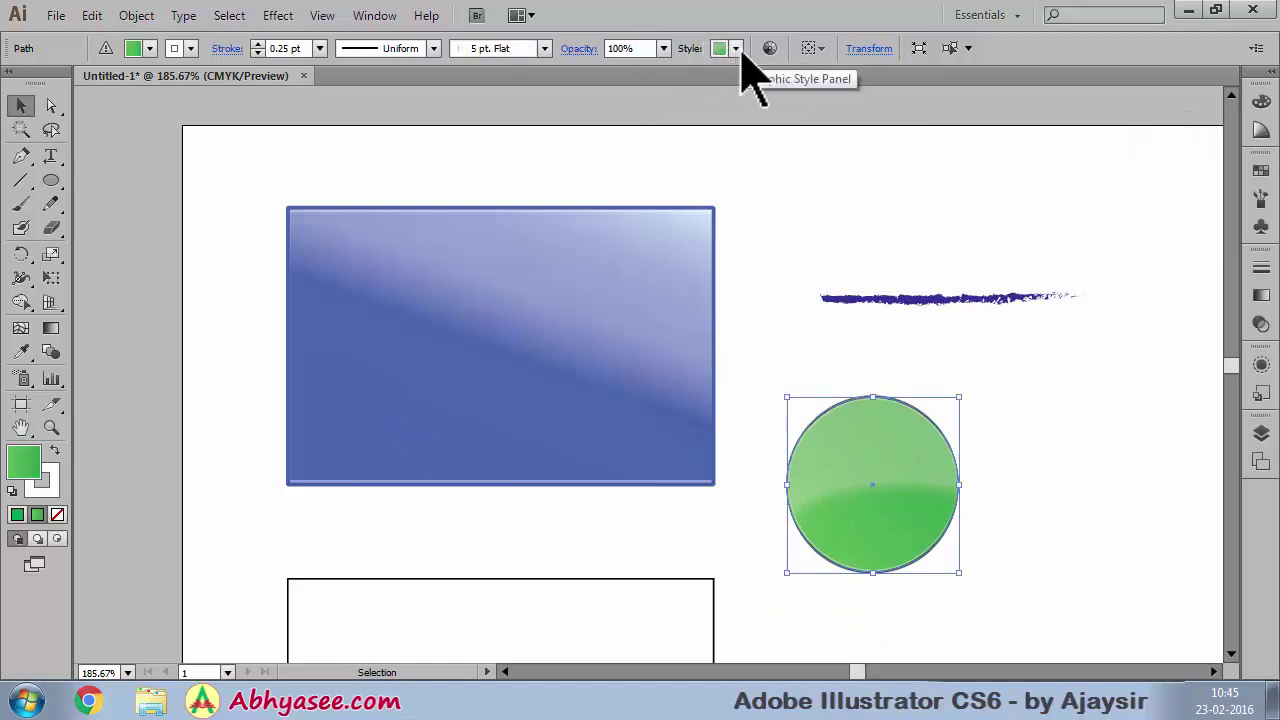
click(736, 48)
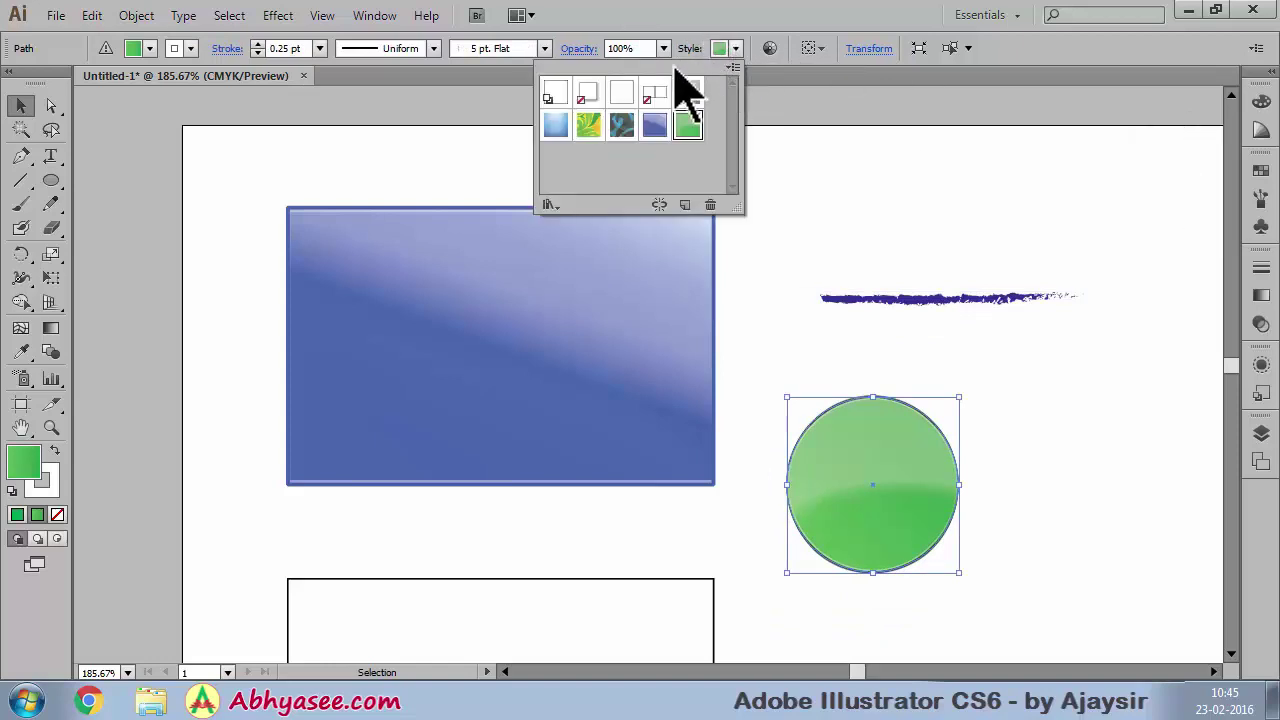
click(555, 94)
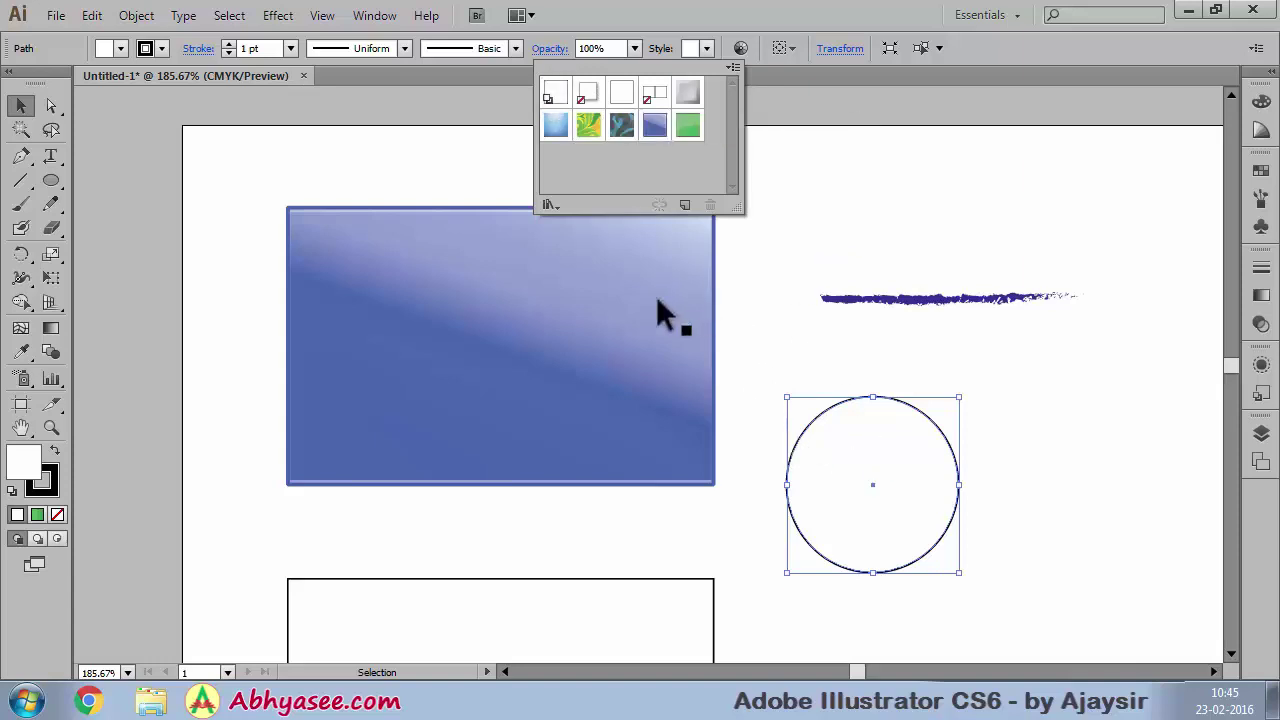
click(449, 292)
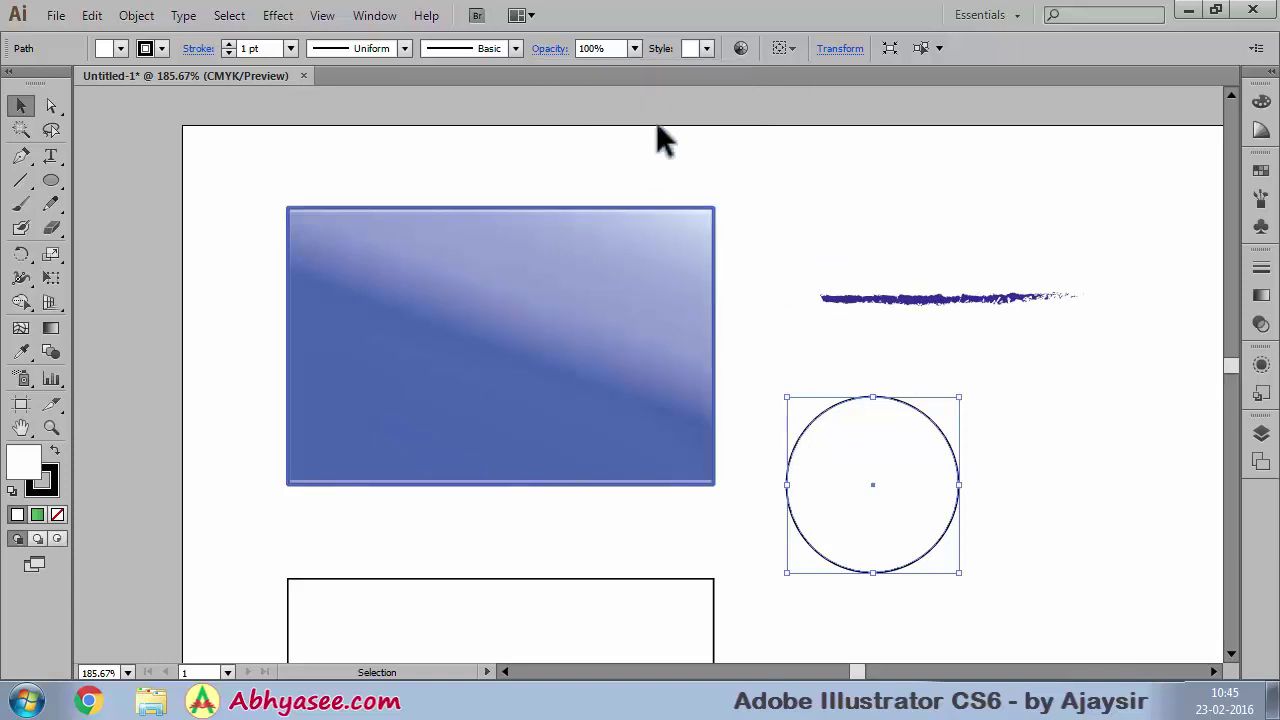
click(554, 93)
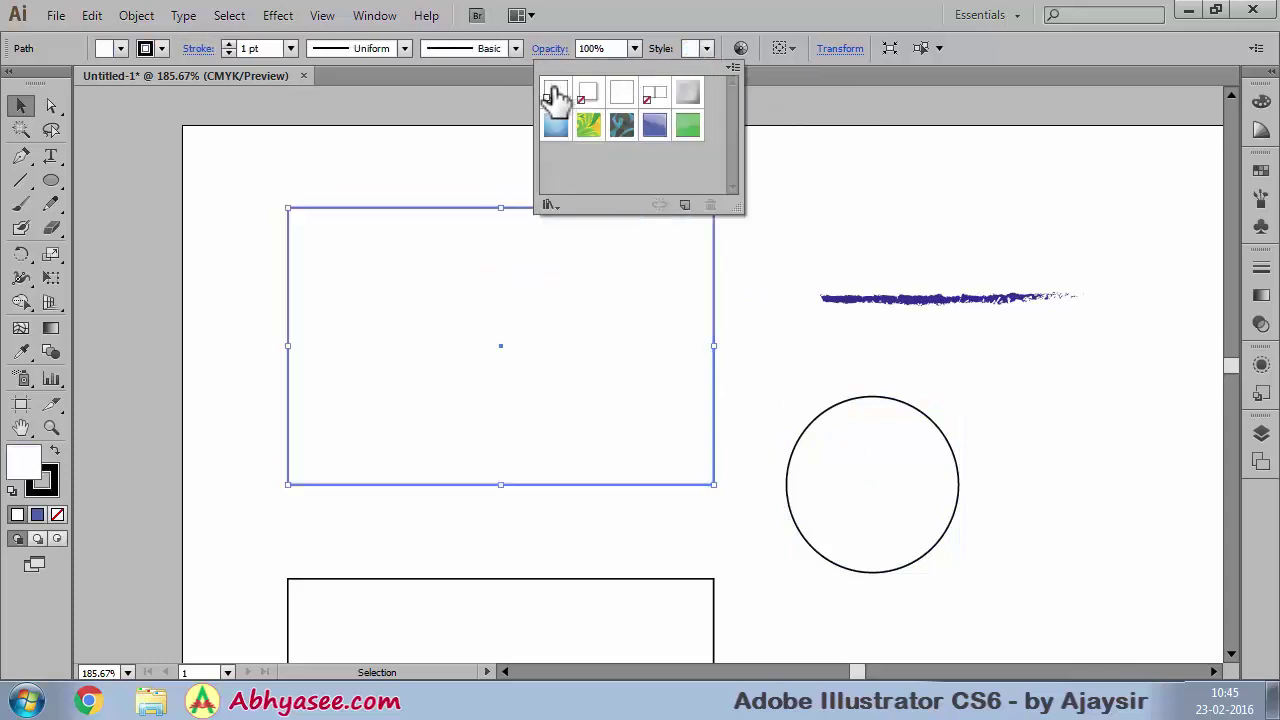
click(360, 206)
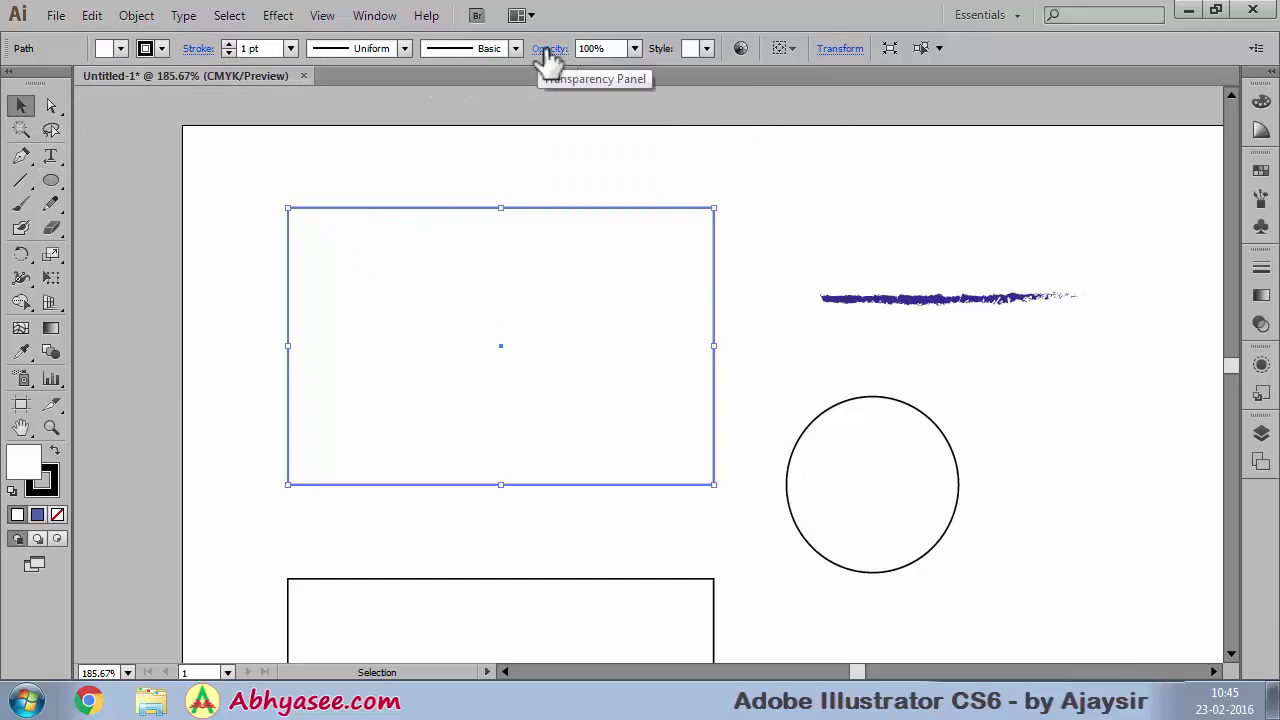
- Fill the rectangle with CMYK Cyan and set its stroke weight to 8 pt
click(120, 48)
click(111, 83)
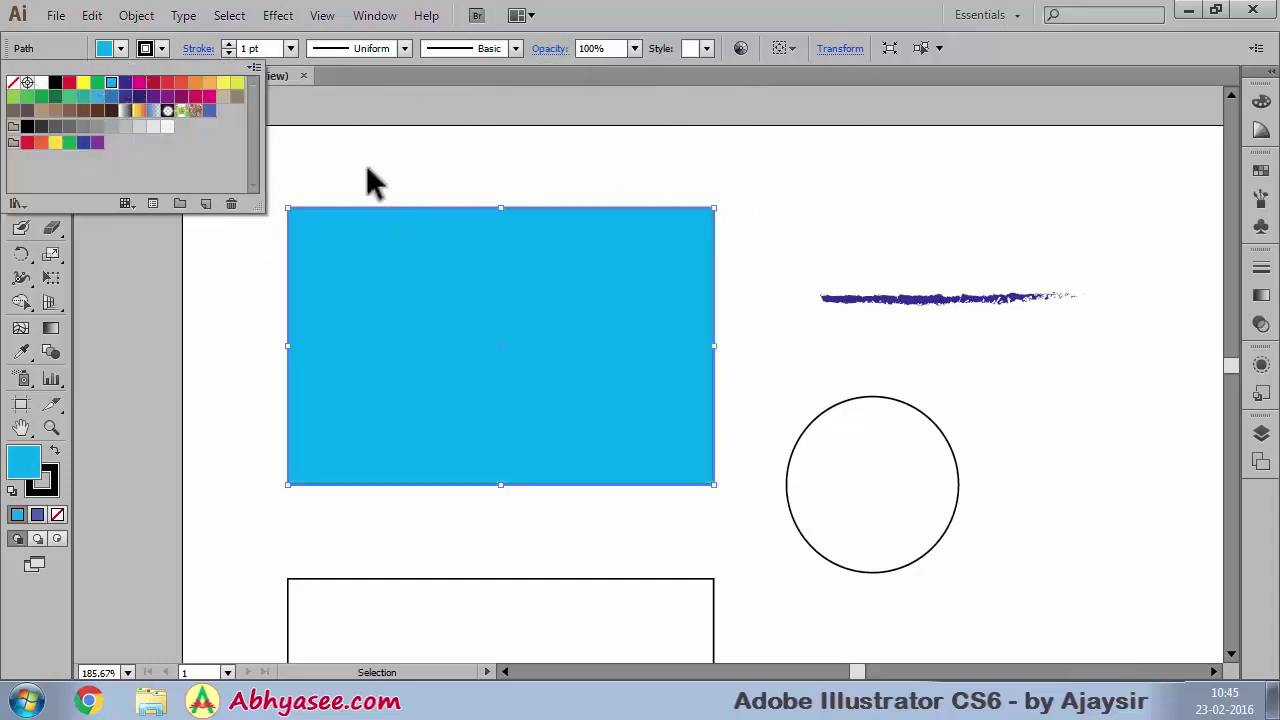
click(337, 152)
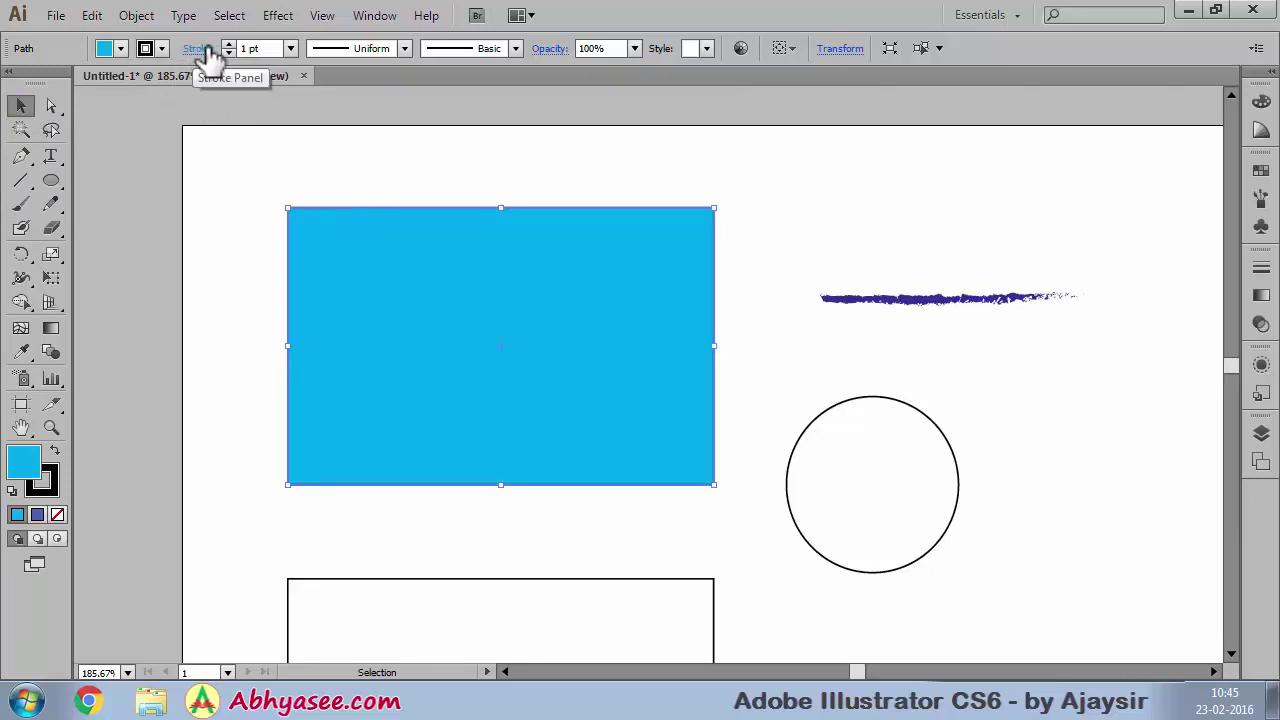
click(199, 50)
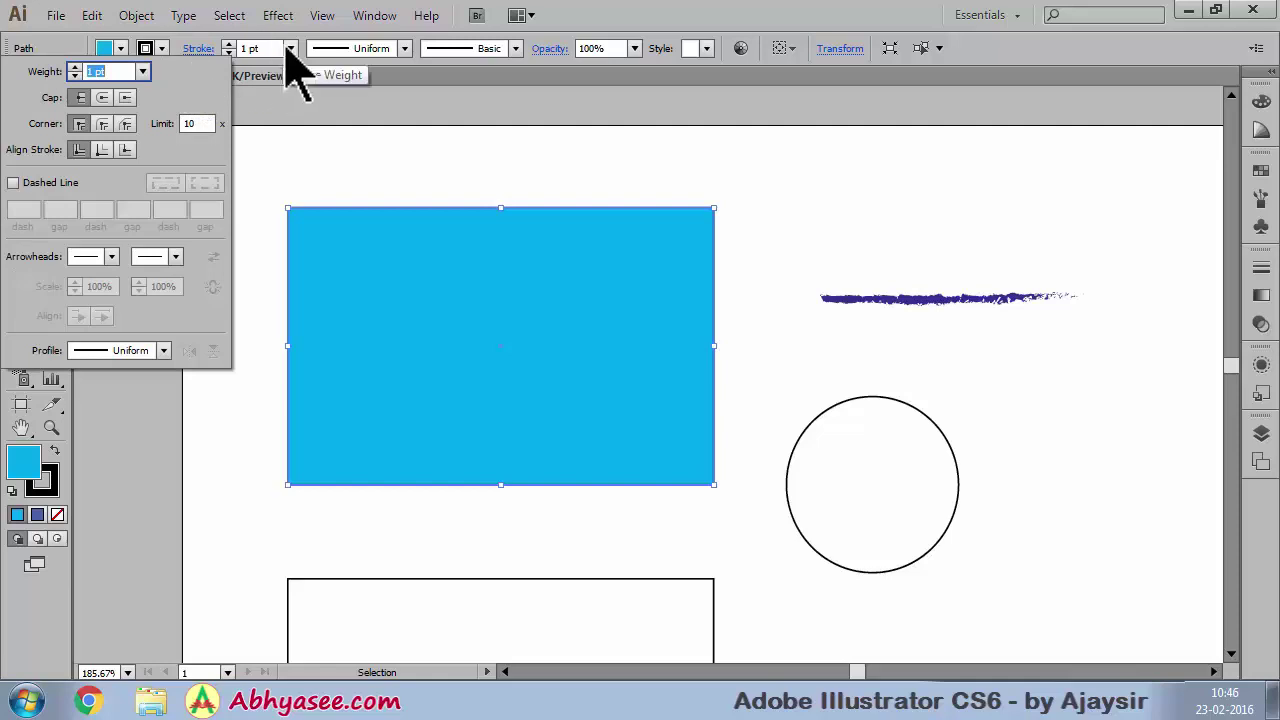
click(142, 71)
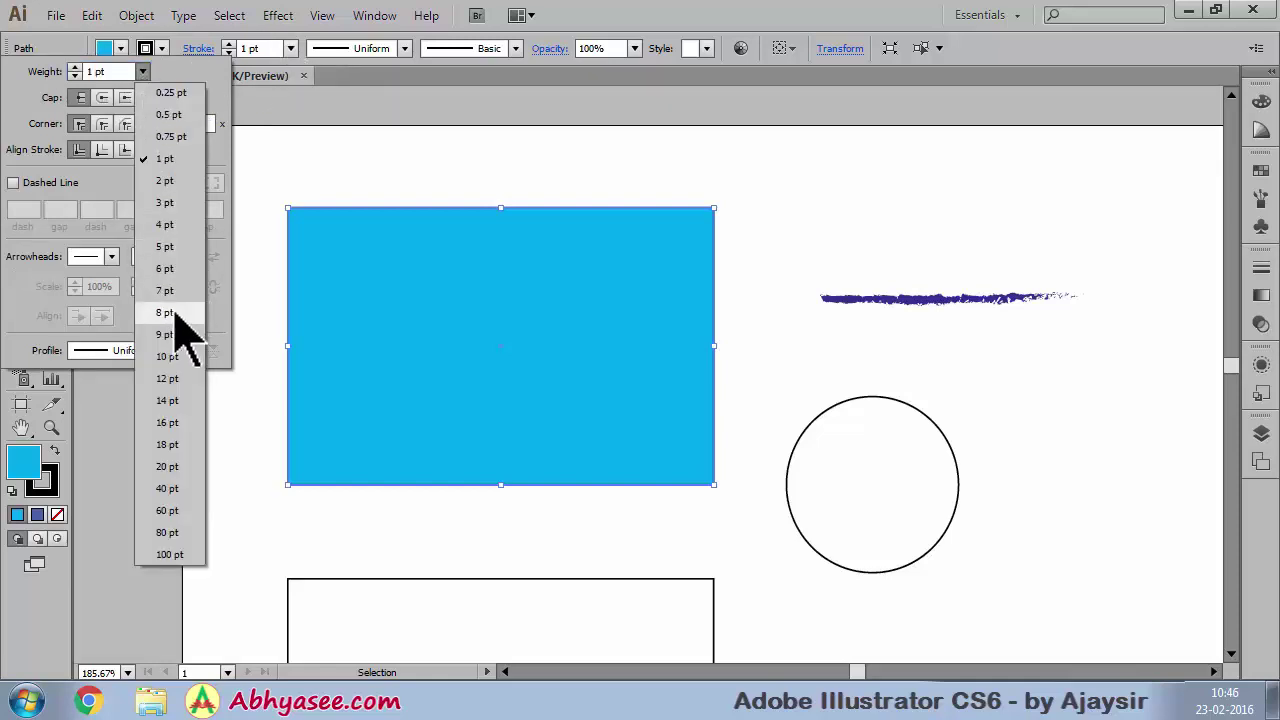
click(175, 312)
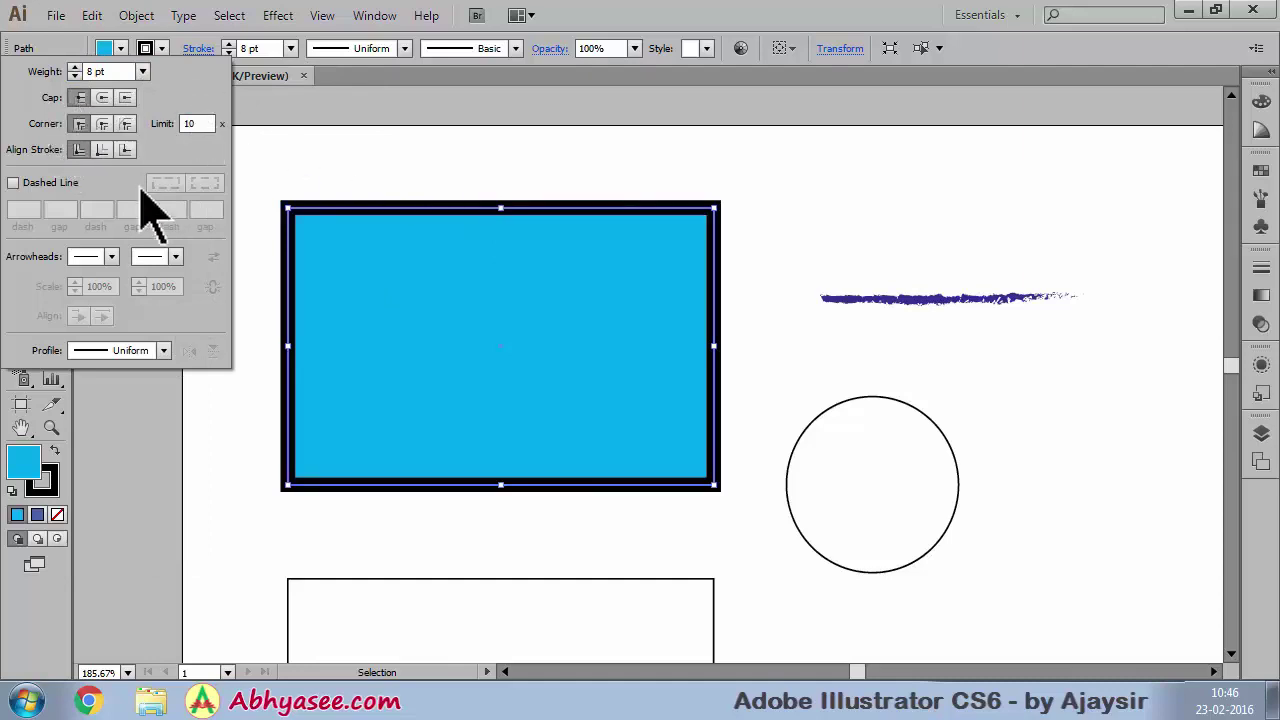
- Try cap, corner and alignment options, keeping butt cap, miter join and center alignment
click(102, 97)
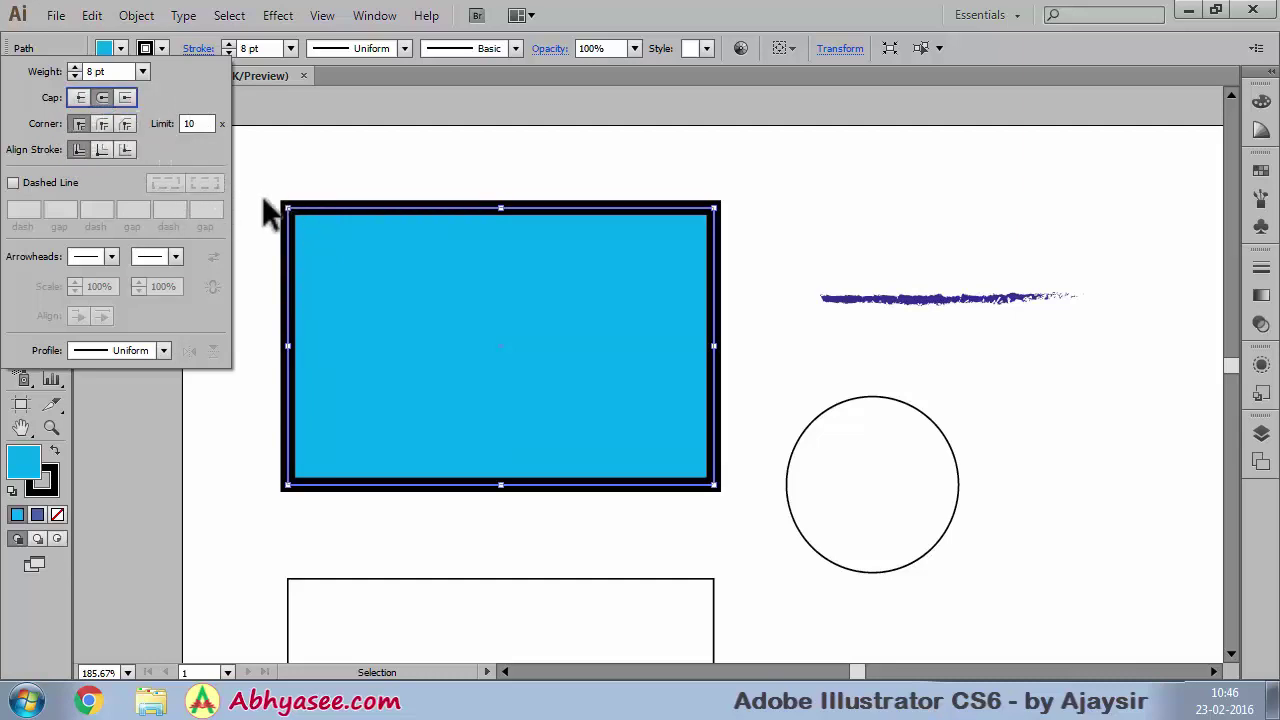
click(81, 97)
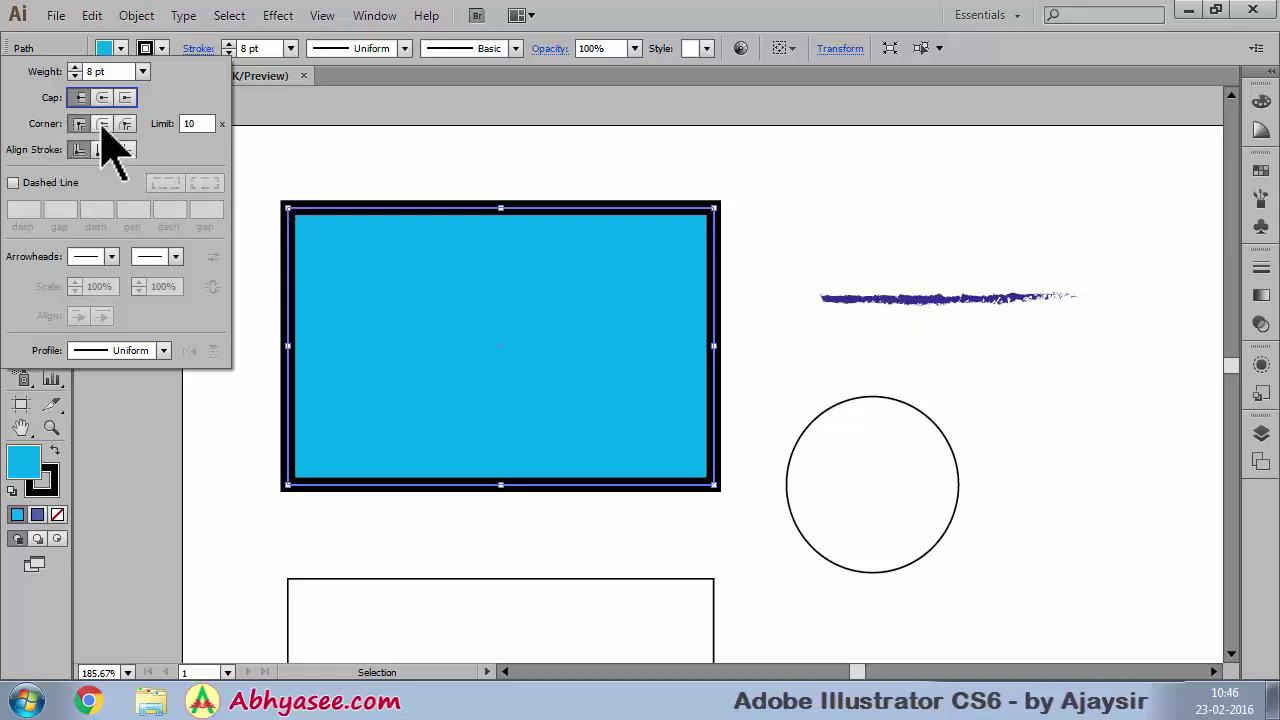
click(103, 124)
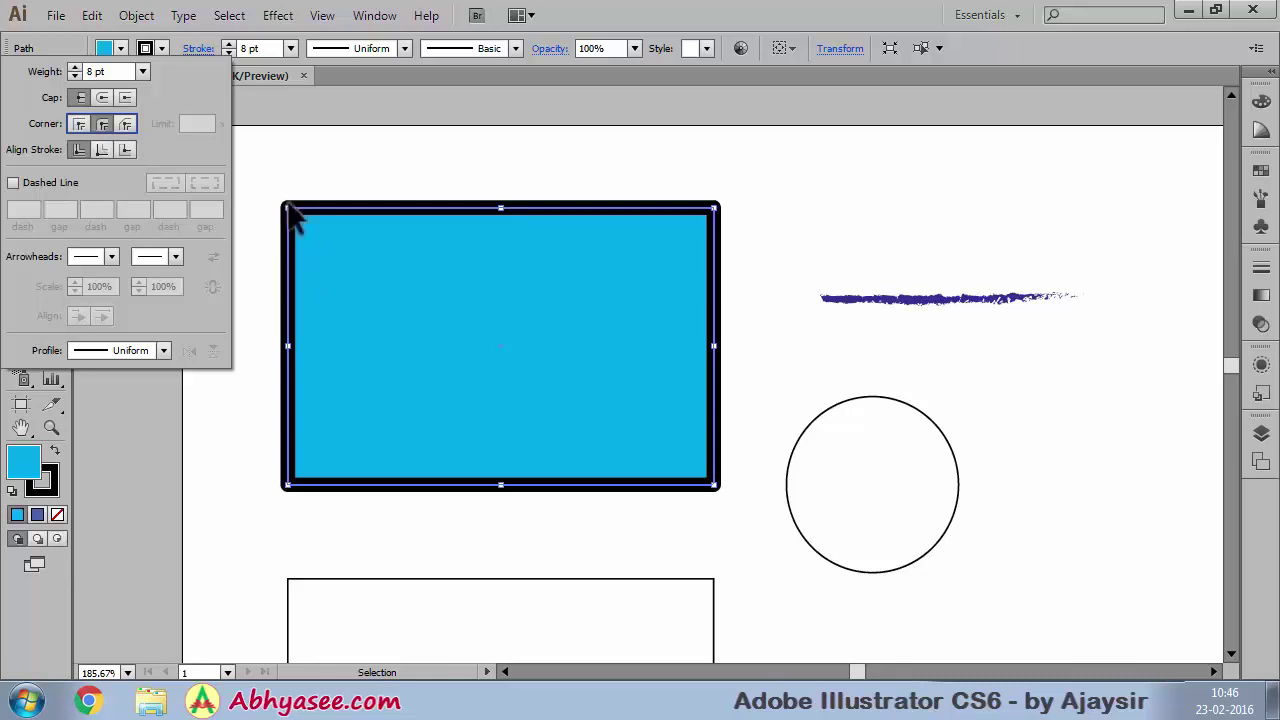
click(125, 124)
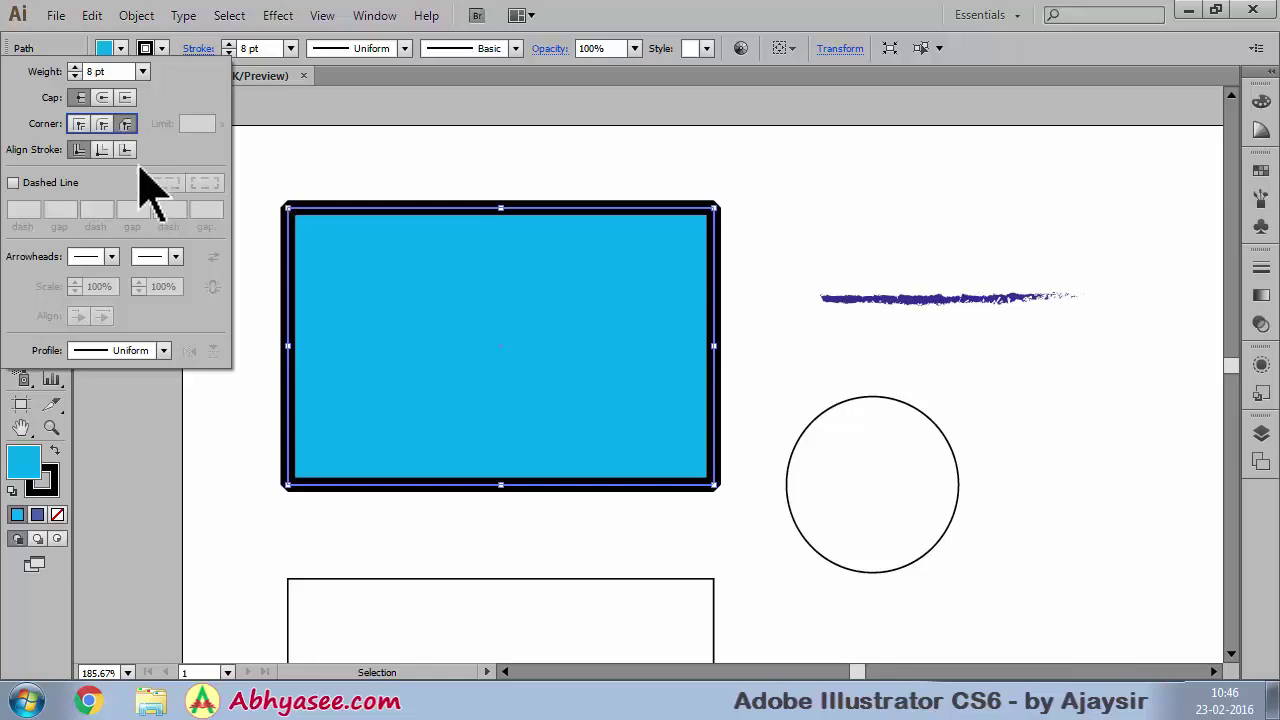
click(79, 124)
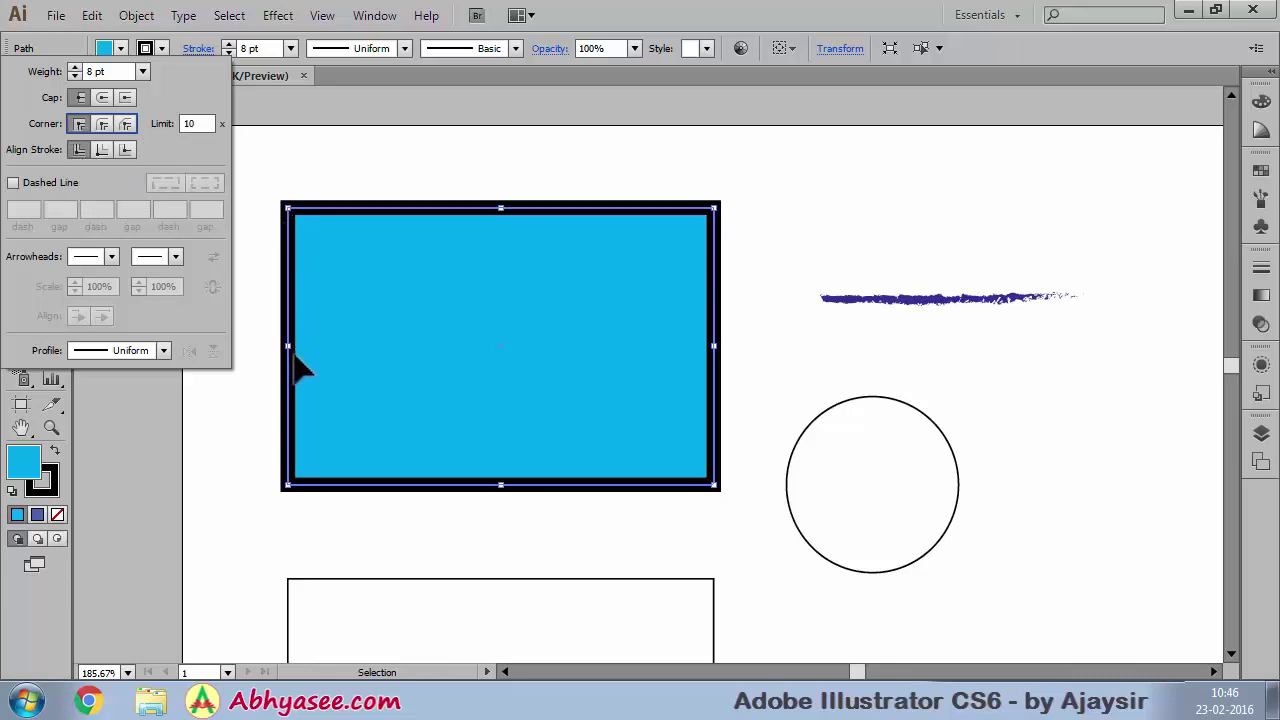
click(102, 149)
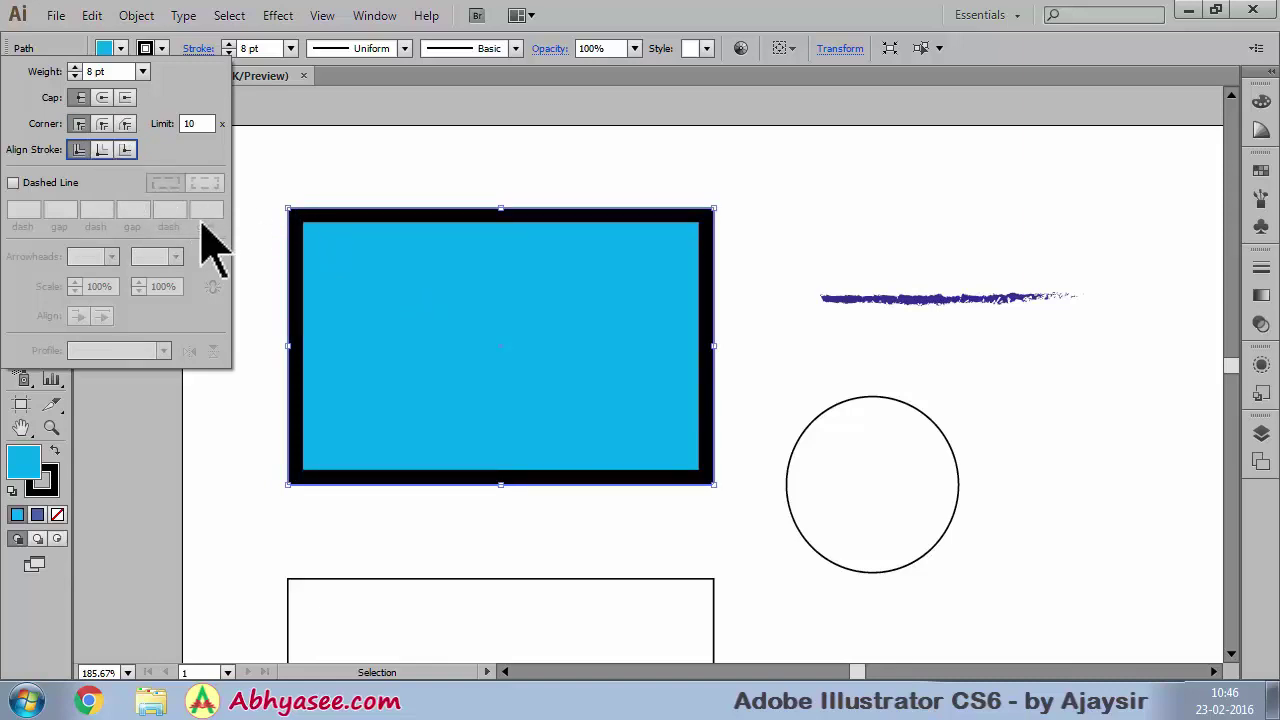
click(125, 149)
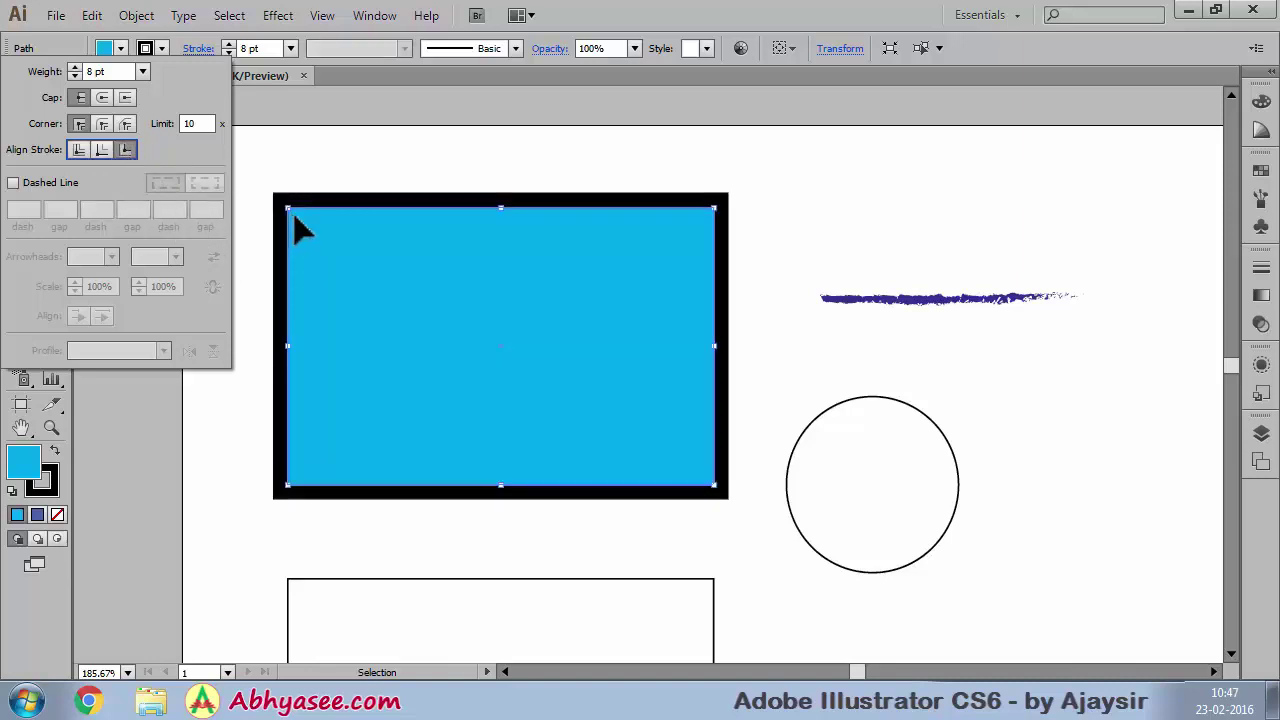
click(79, 149)
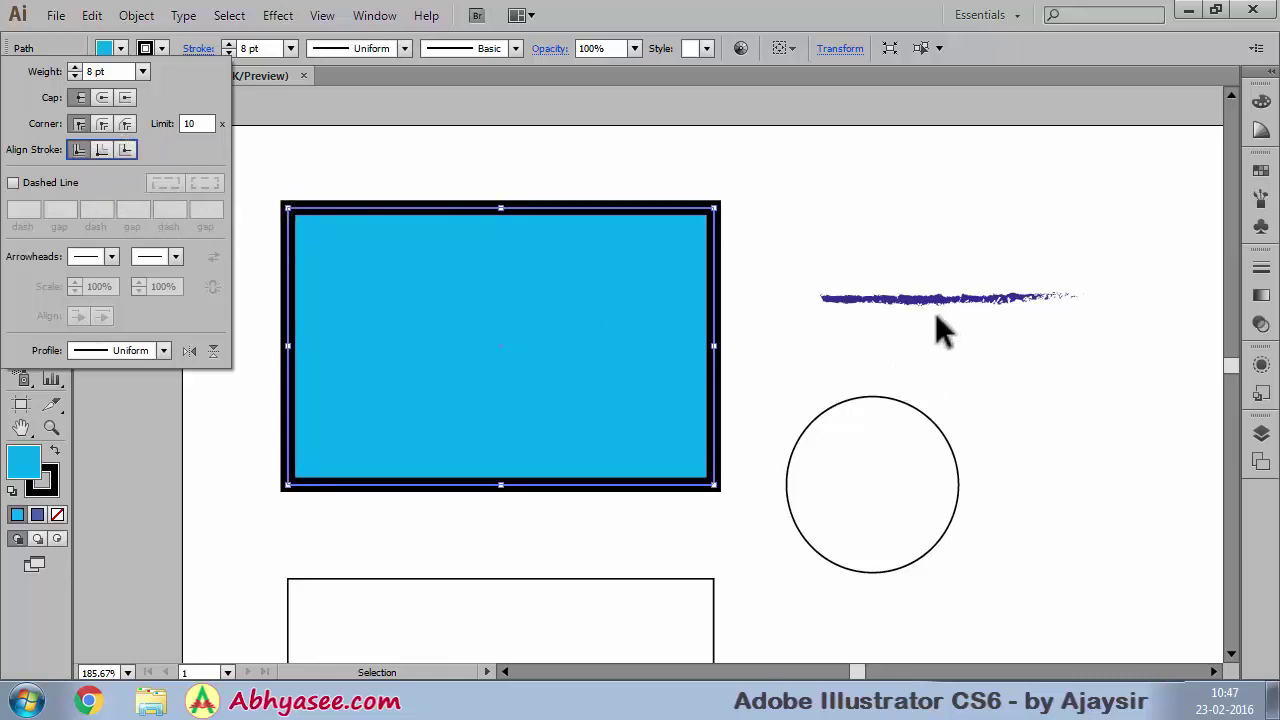
click(903, 303)
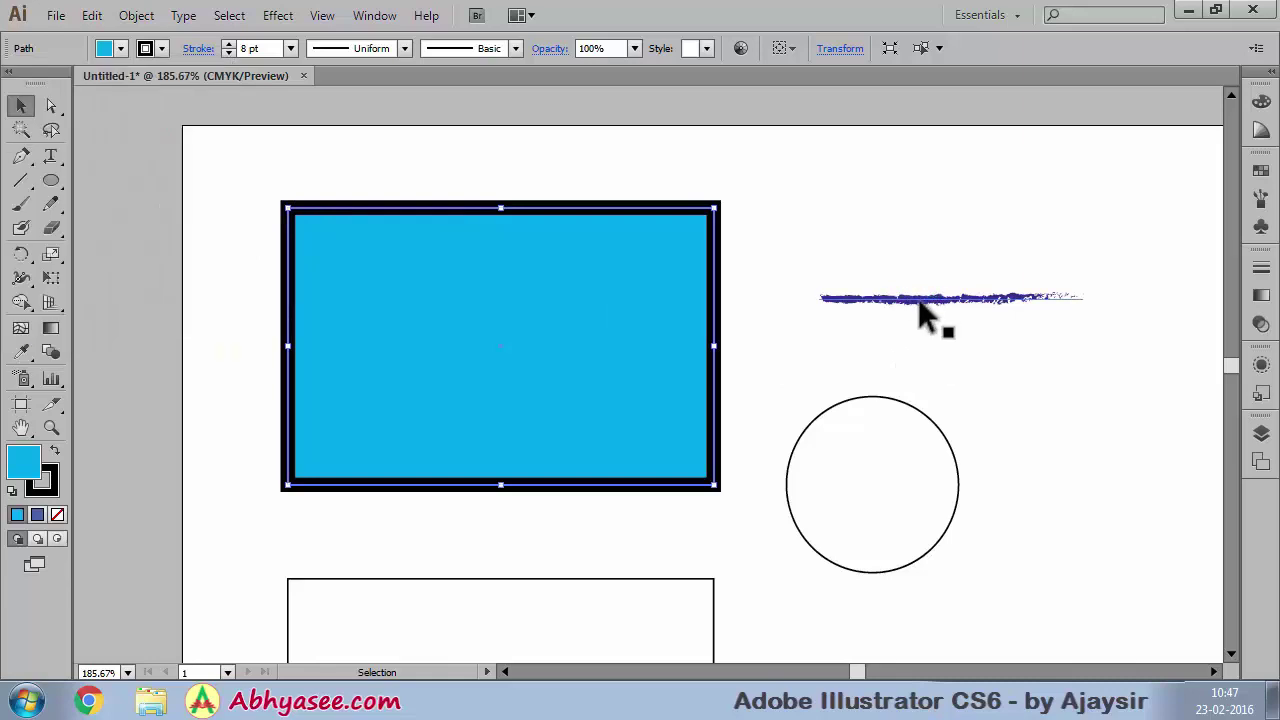
- Set the blue rectangle's brush to Basic
click(515, 48)
click(384, 130)
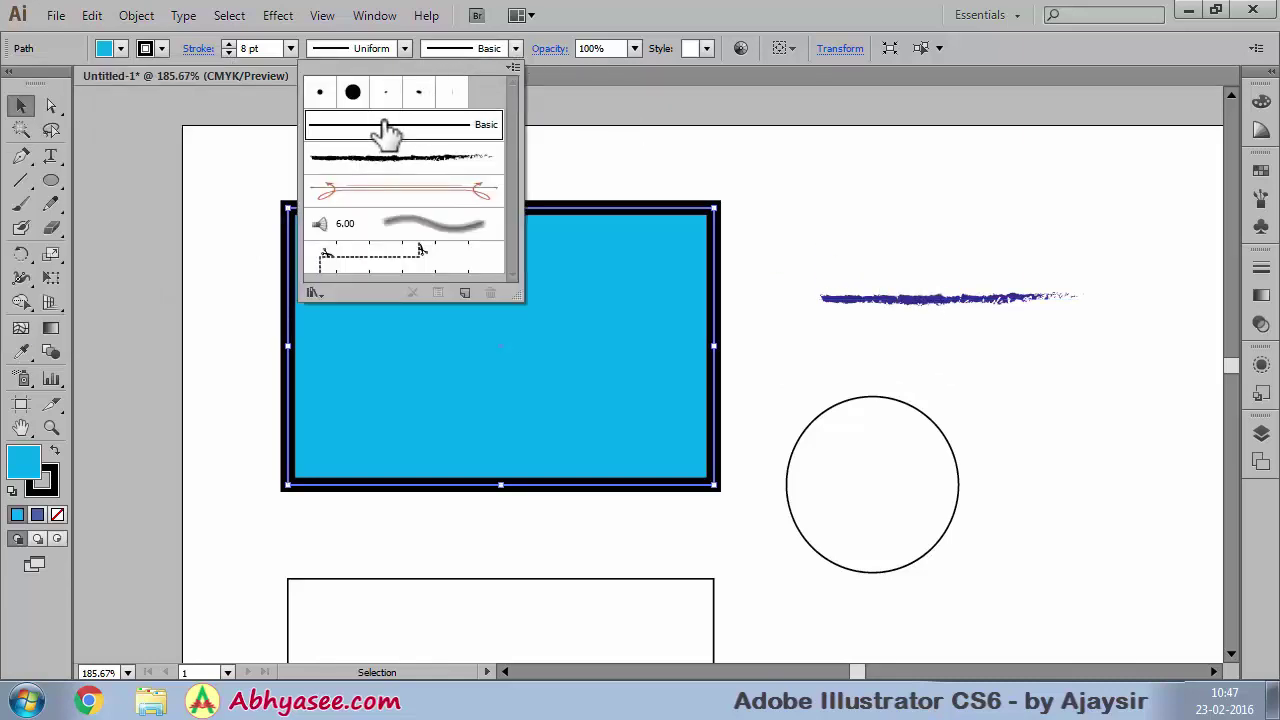
click(598, 52)
click(850, 222)
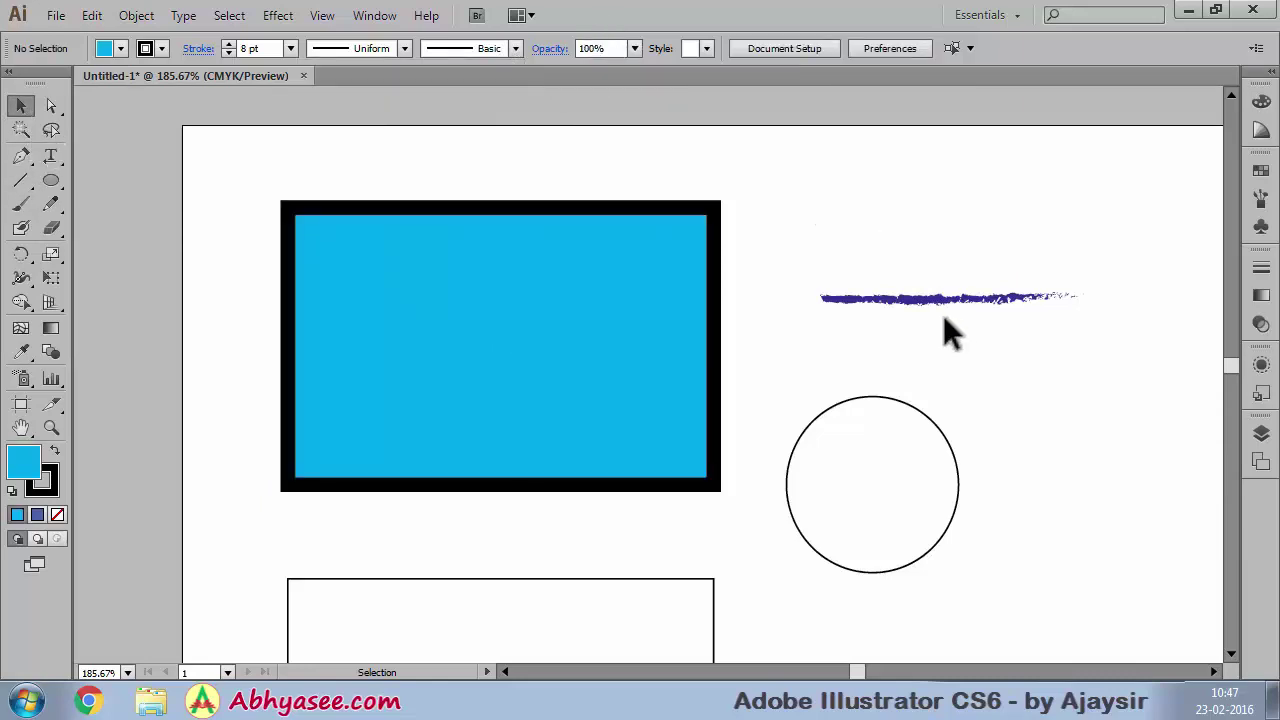
- Replace the purple line's charcoal brush with a Basic brush at 10 pt weight
click(910, 298)
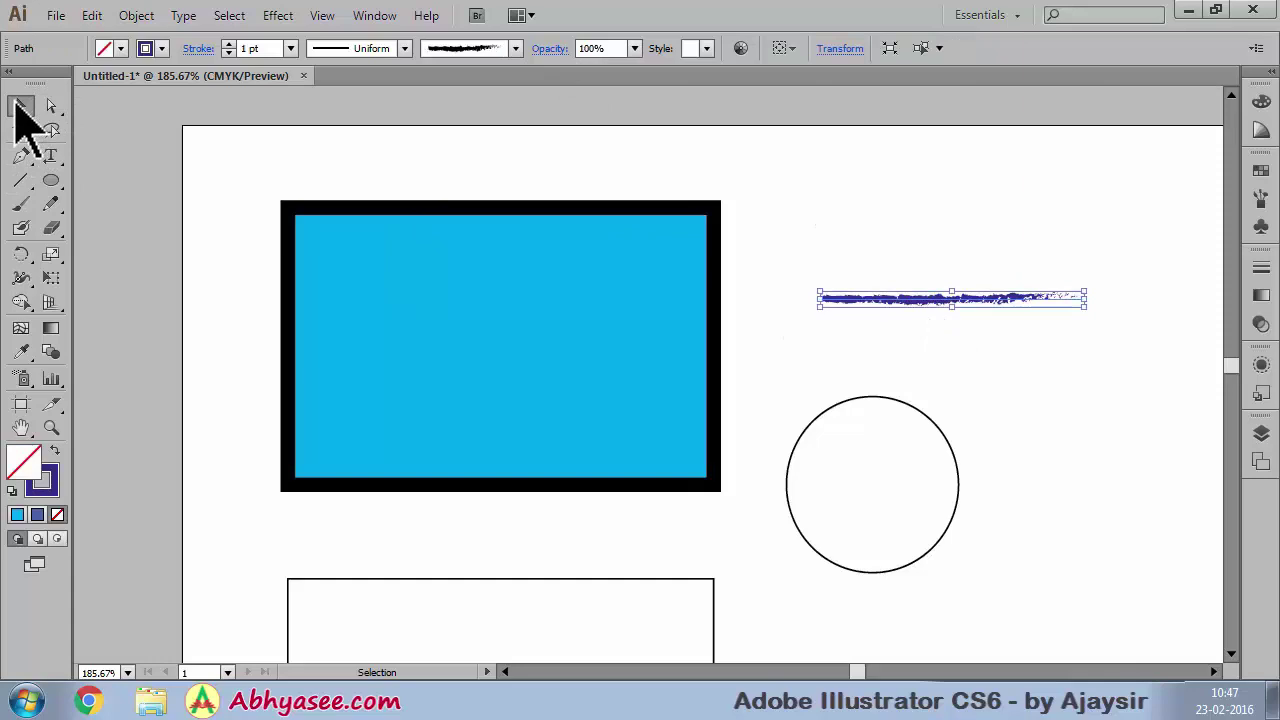
click(515, 48)
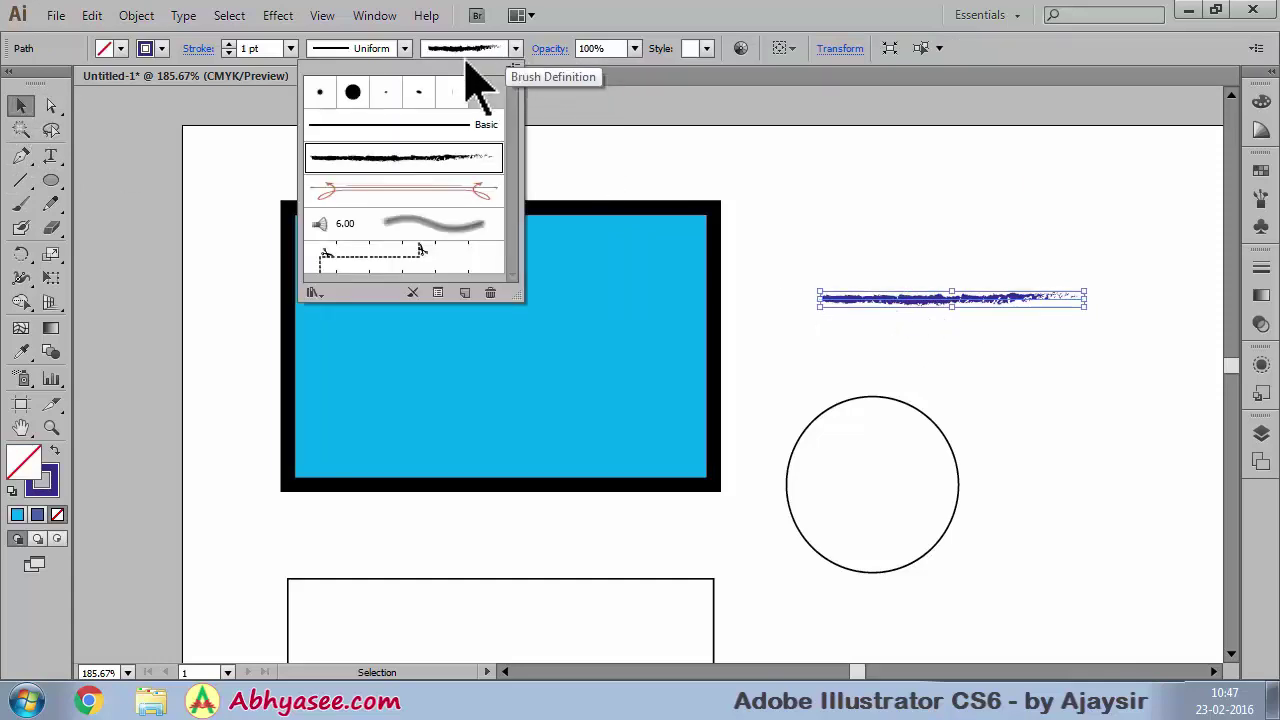
click(383, 128)
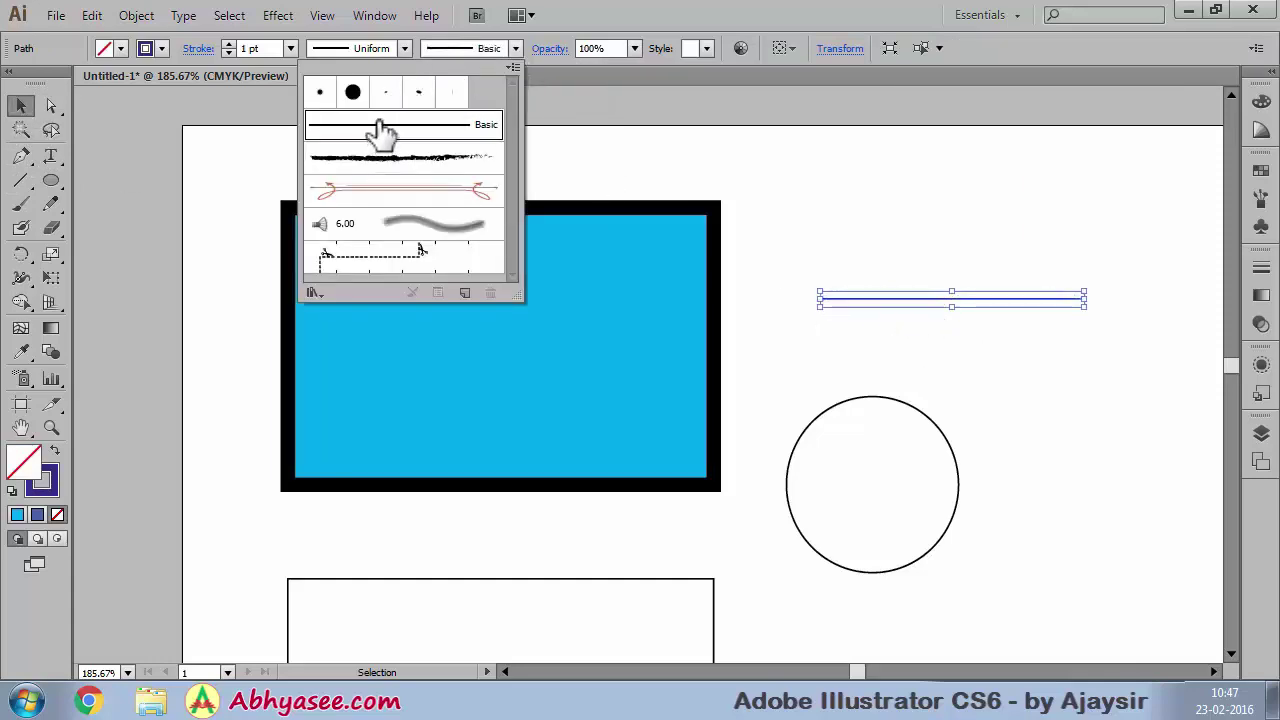
click(291, 48)
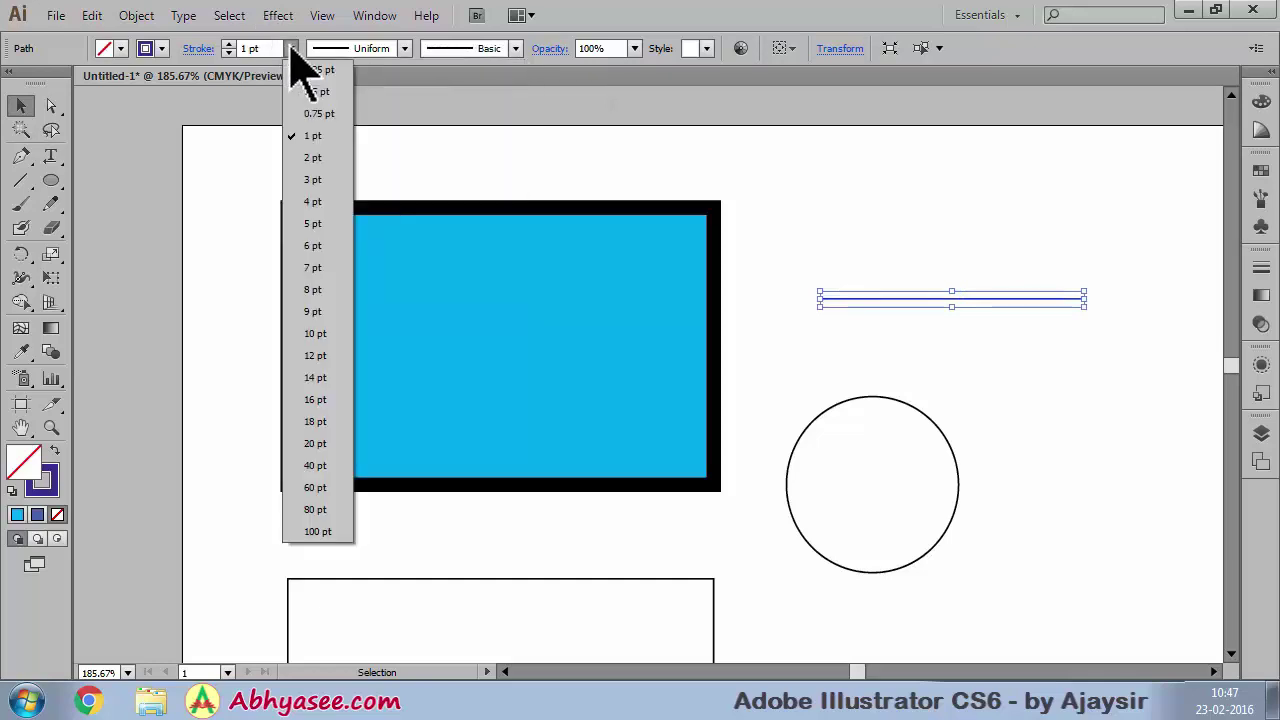
click(318, 331)
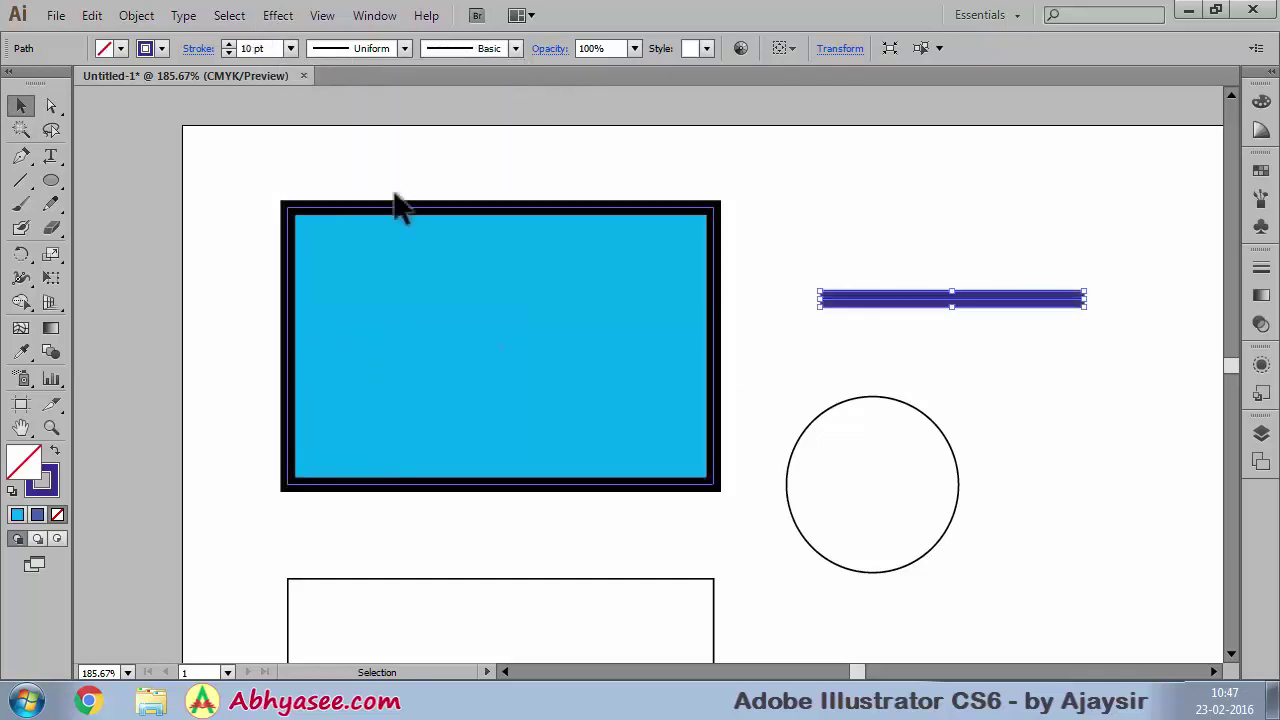
- Add Arrow 1 arrowheads to both ends of the 10 pt blue line
click(197, 49)
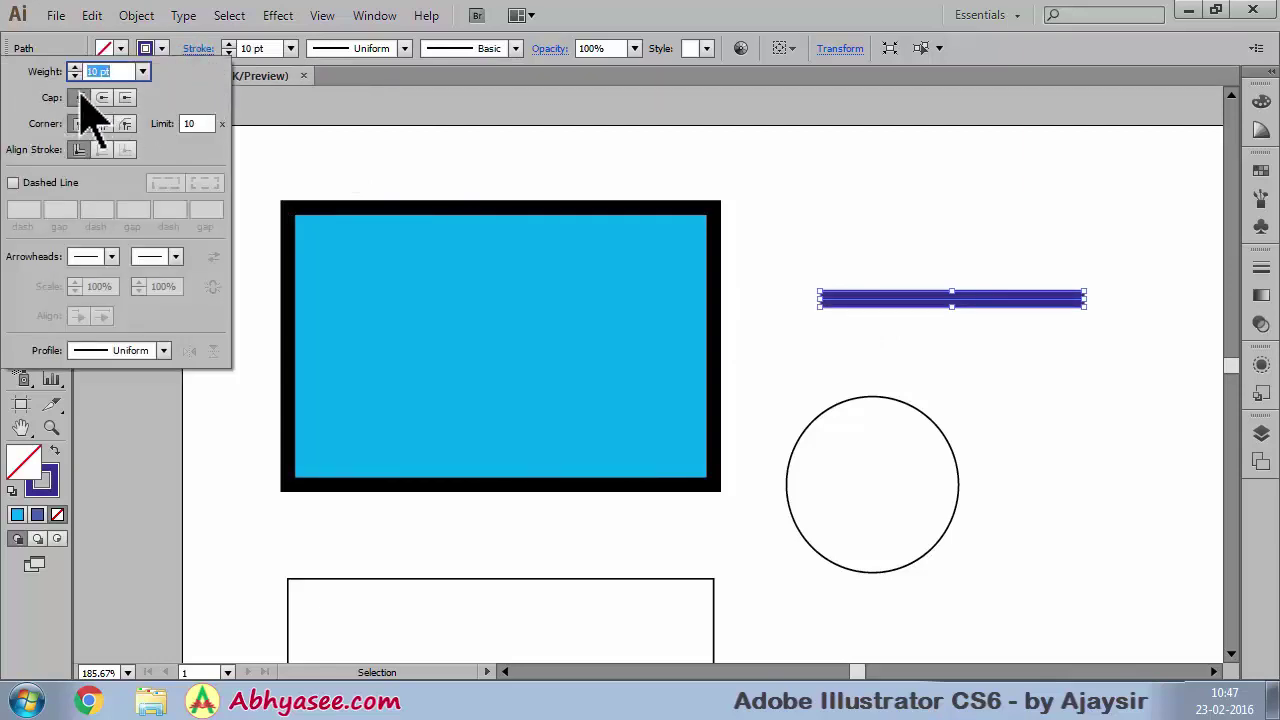
click(112, 258)
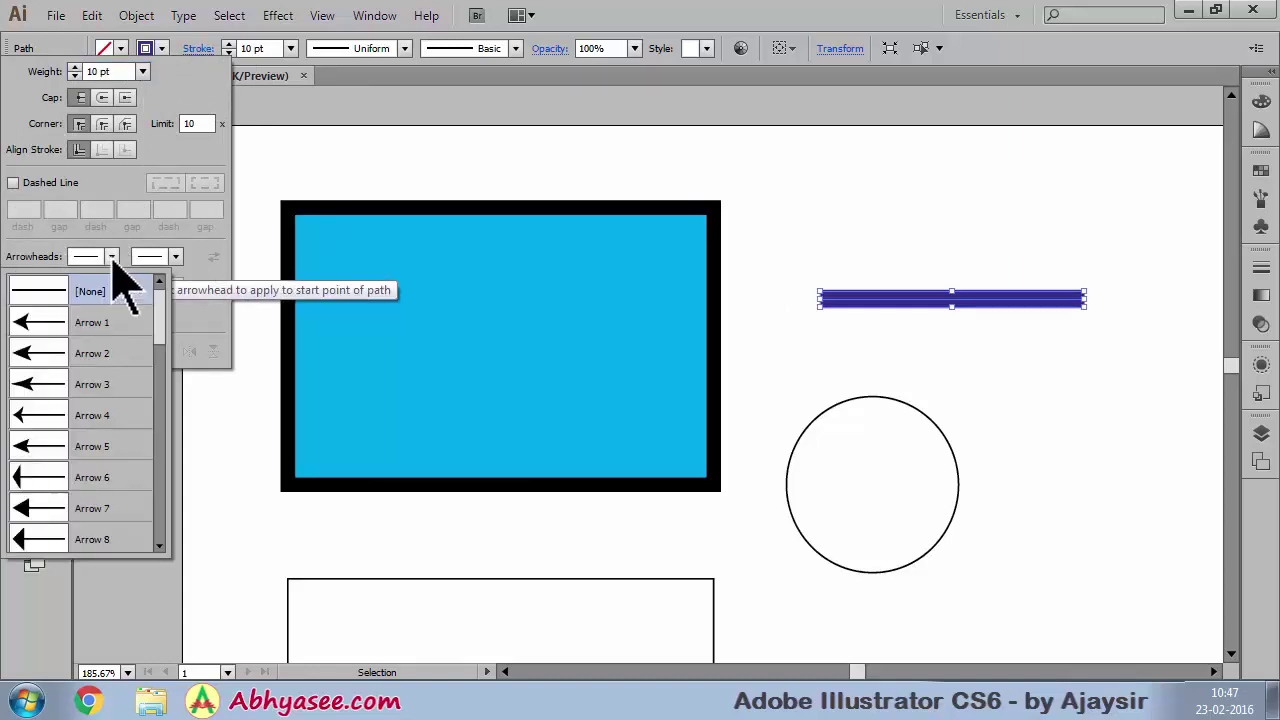
click(50, 324)
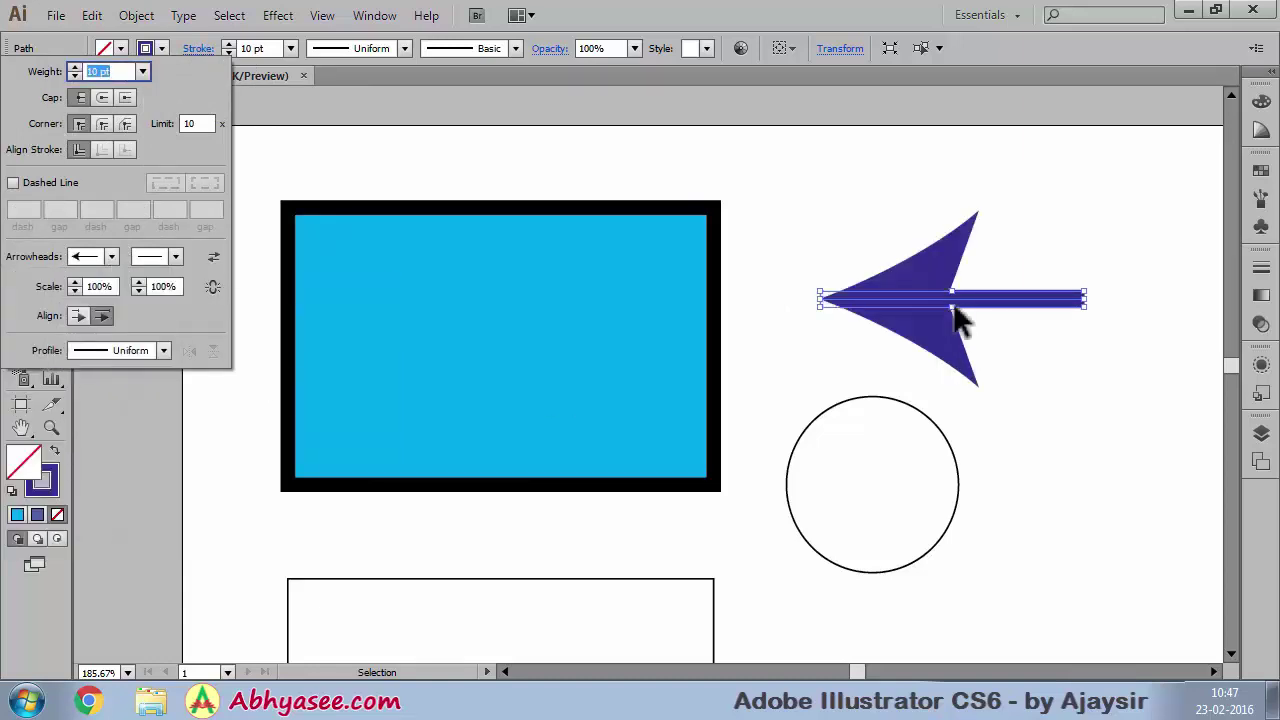
click(176, 258)
click(120, 322)
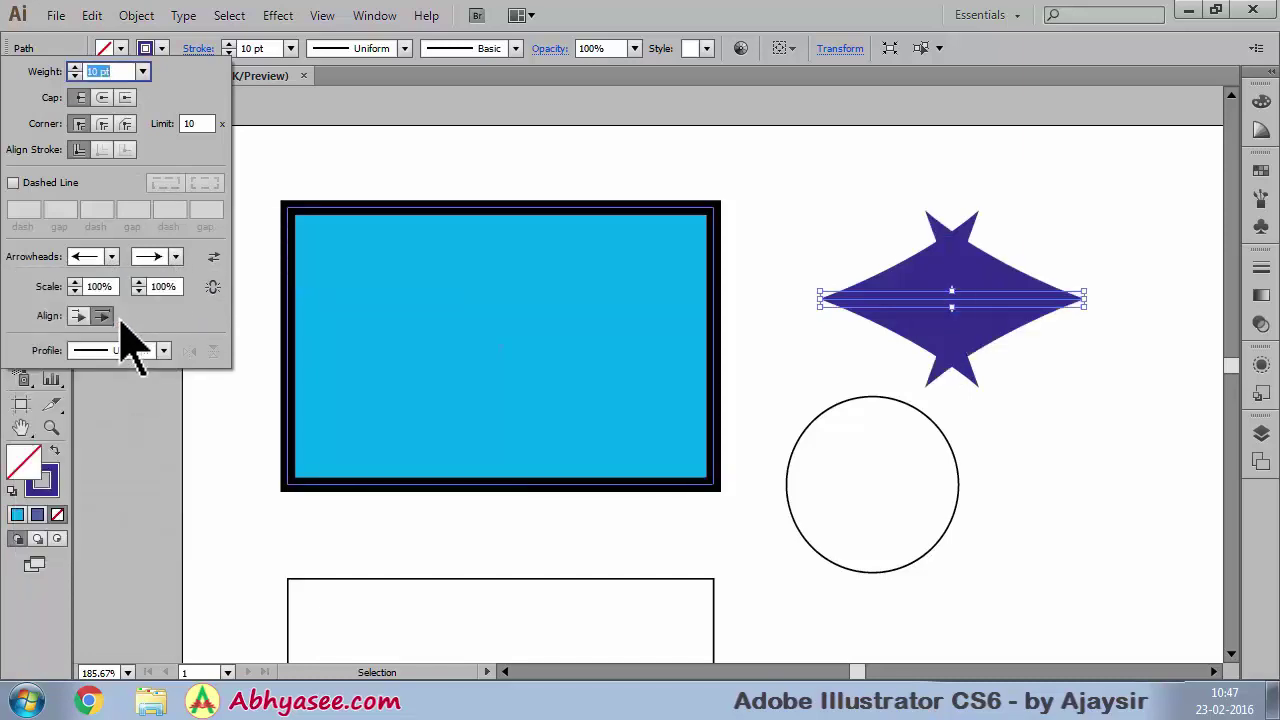
click(1090, 299)
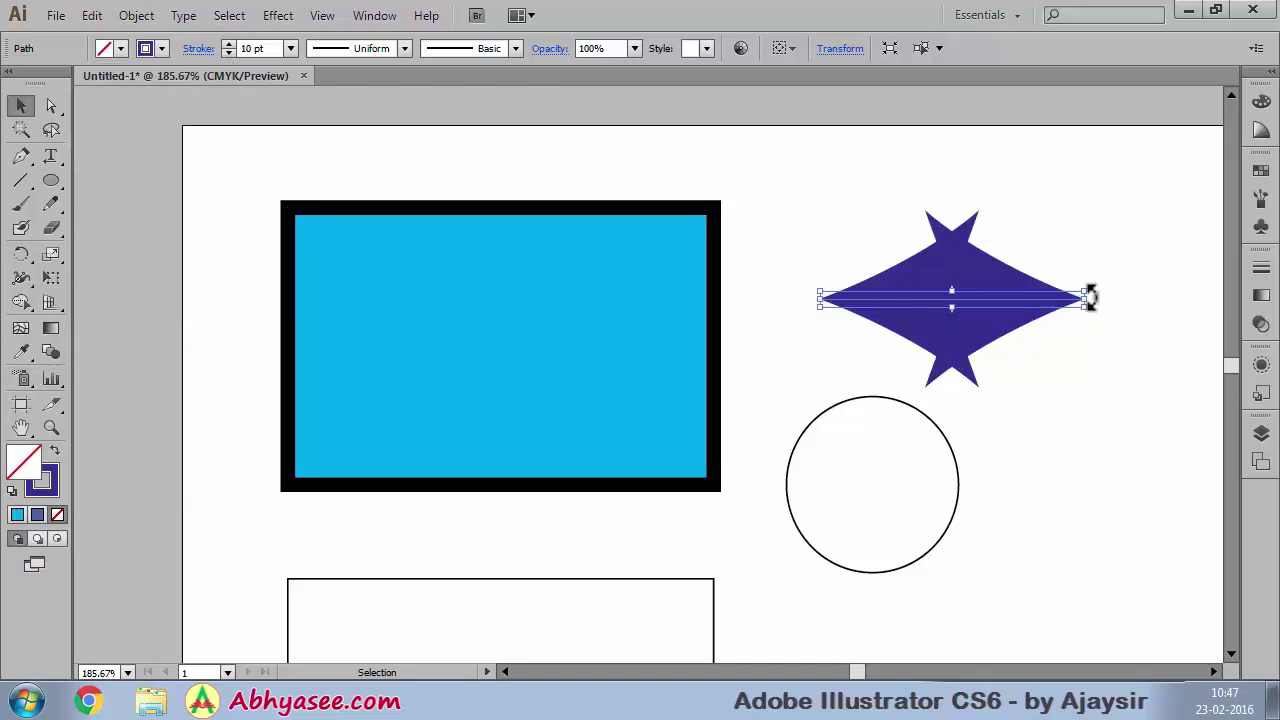
- Lengthen the line at both ends, then remove both arrowheads to leave a plain bar
drag(1090, 299, 1182, 299)
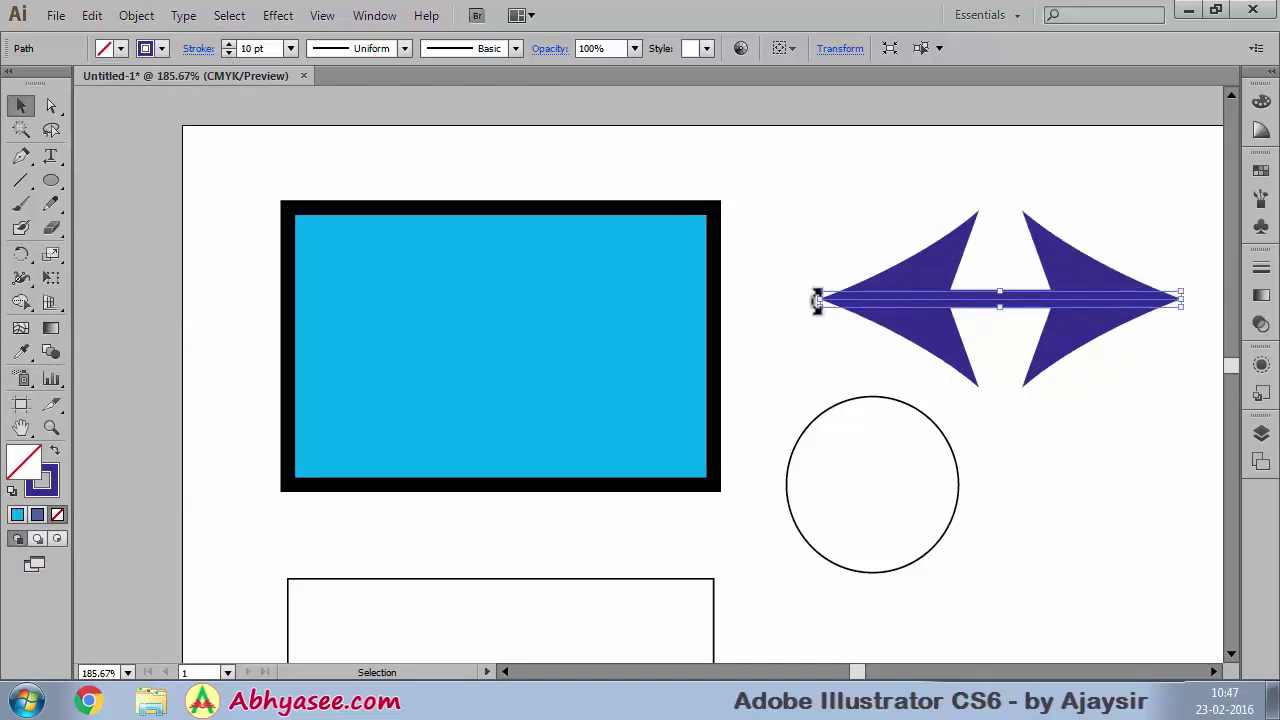
drag(822, 300, 775, 299)
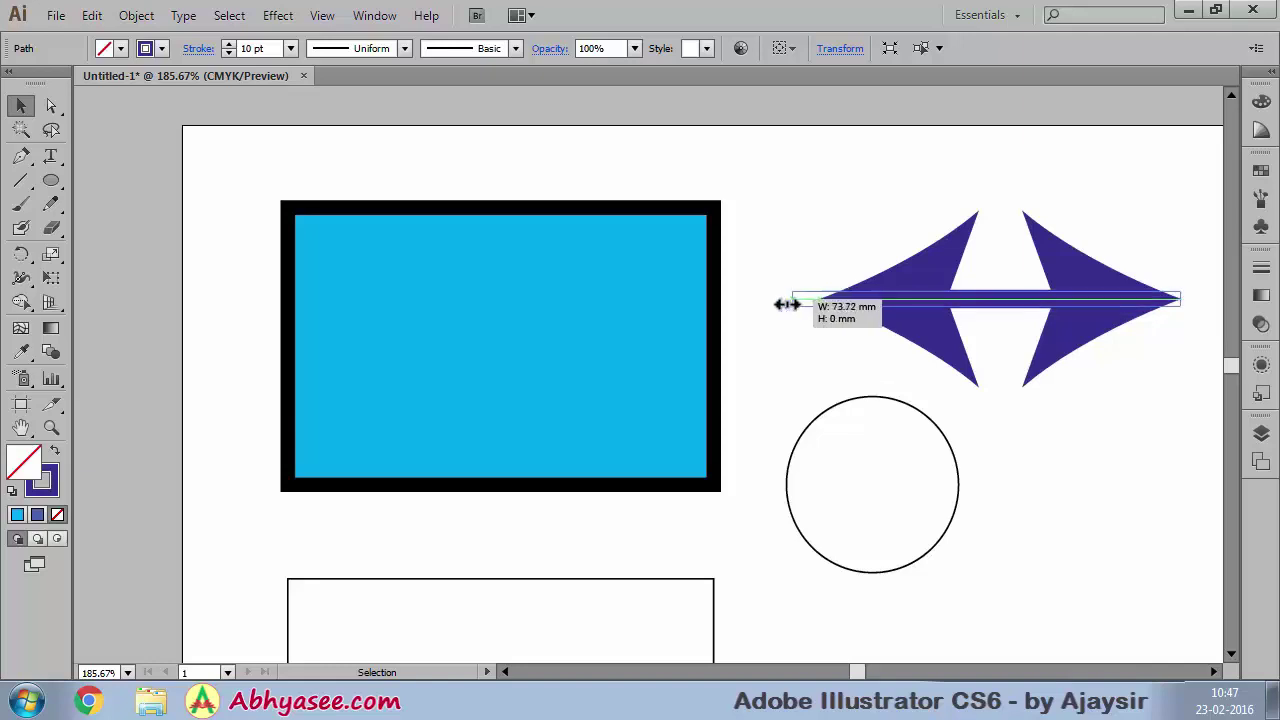
click(196, 48)
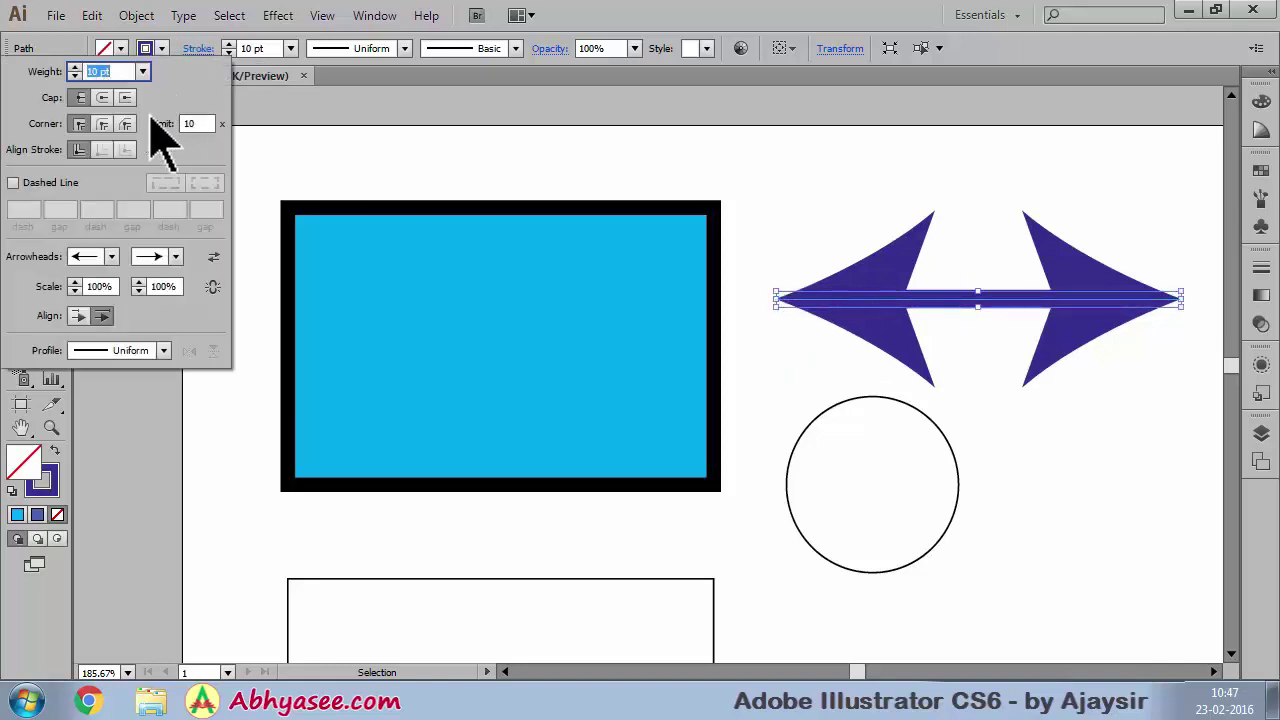
click(111, 256)
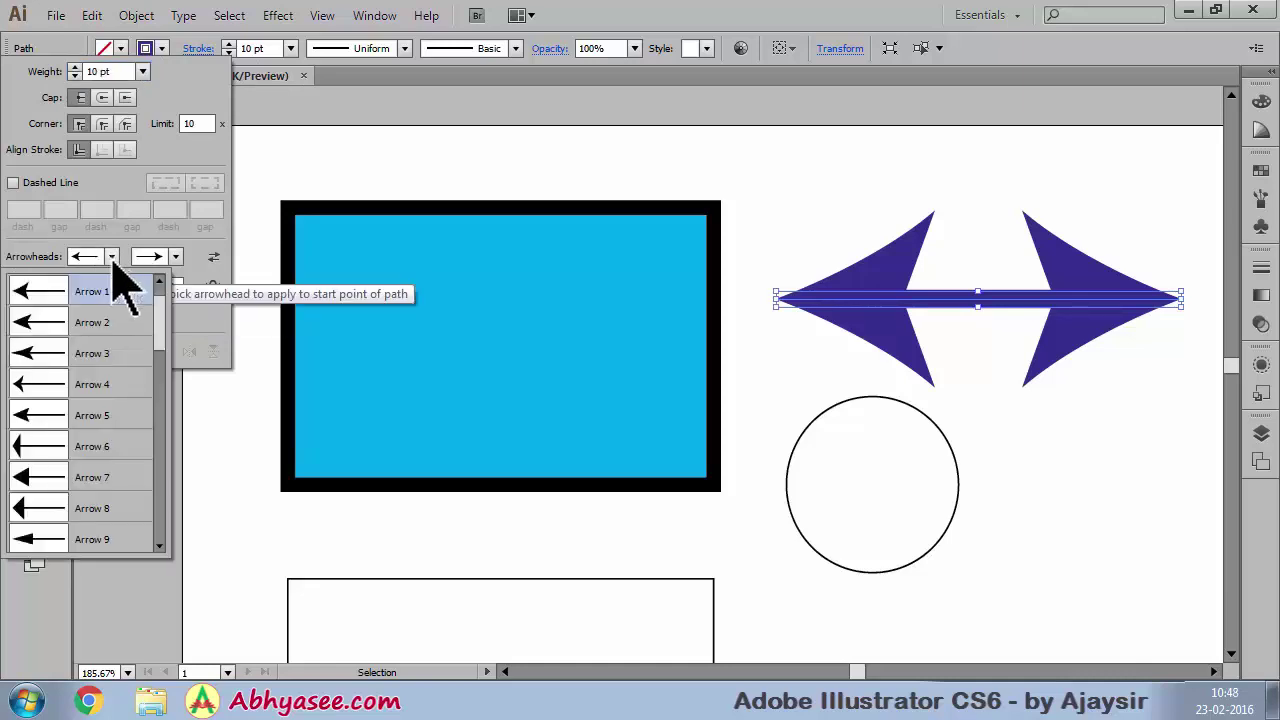
click(88, 291)
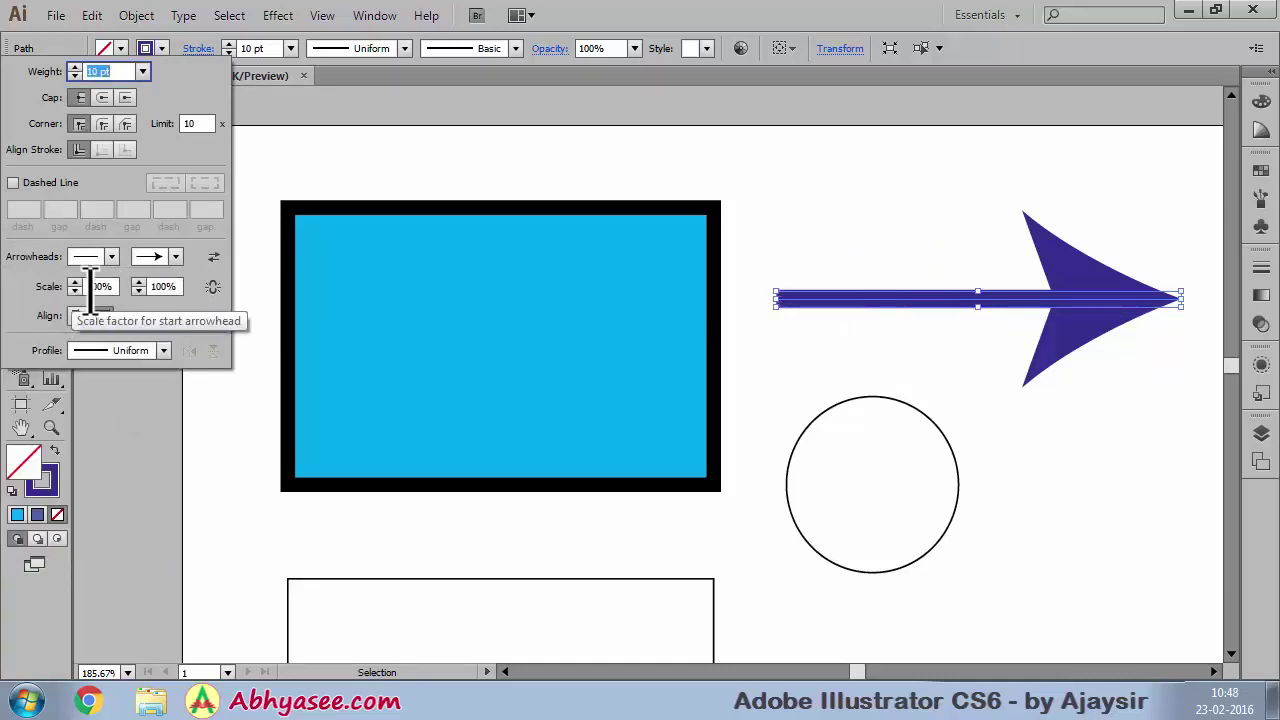
click(175, 256)
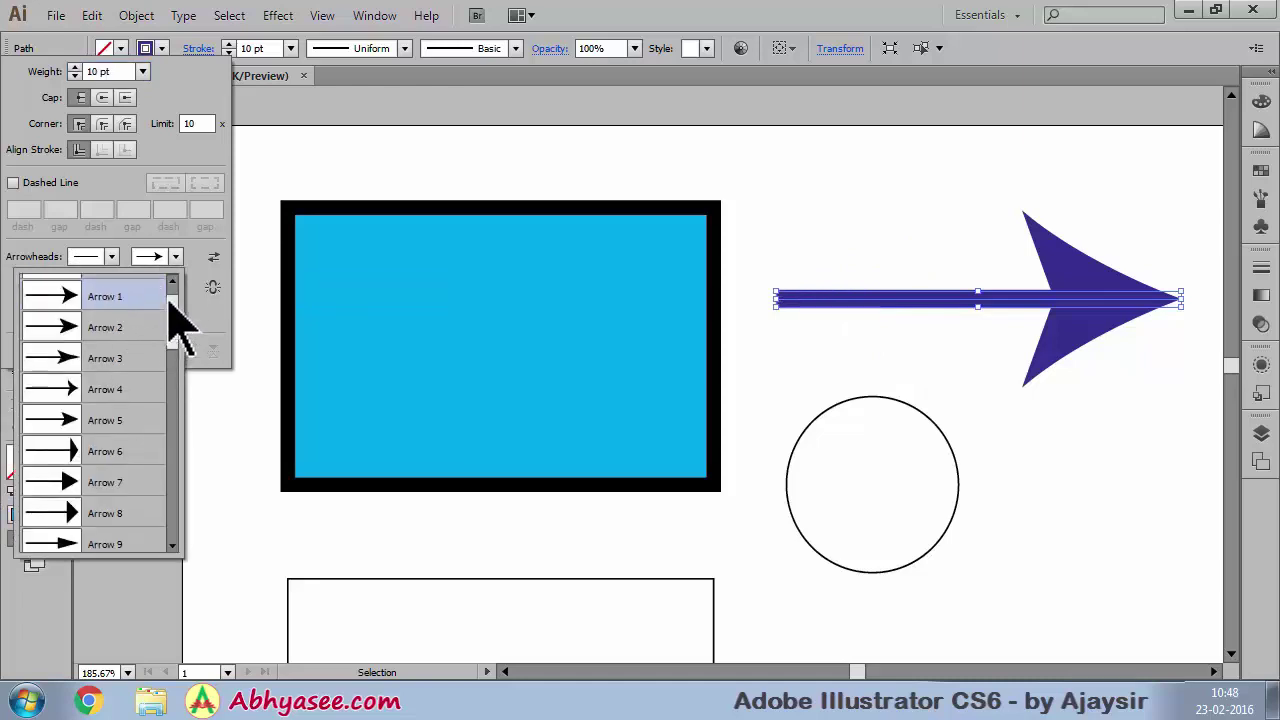
scroll(170, 316, up, 1)
click(85, 291)
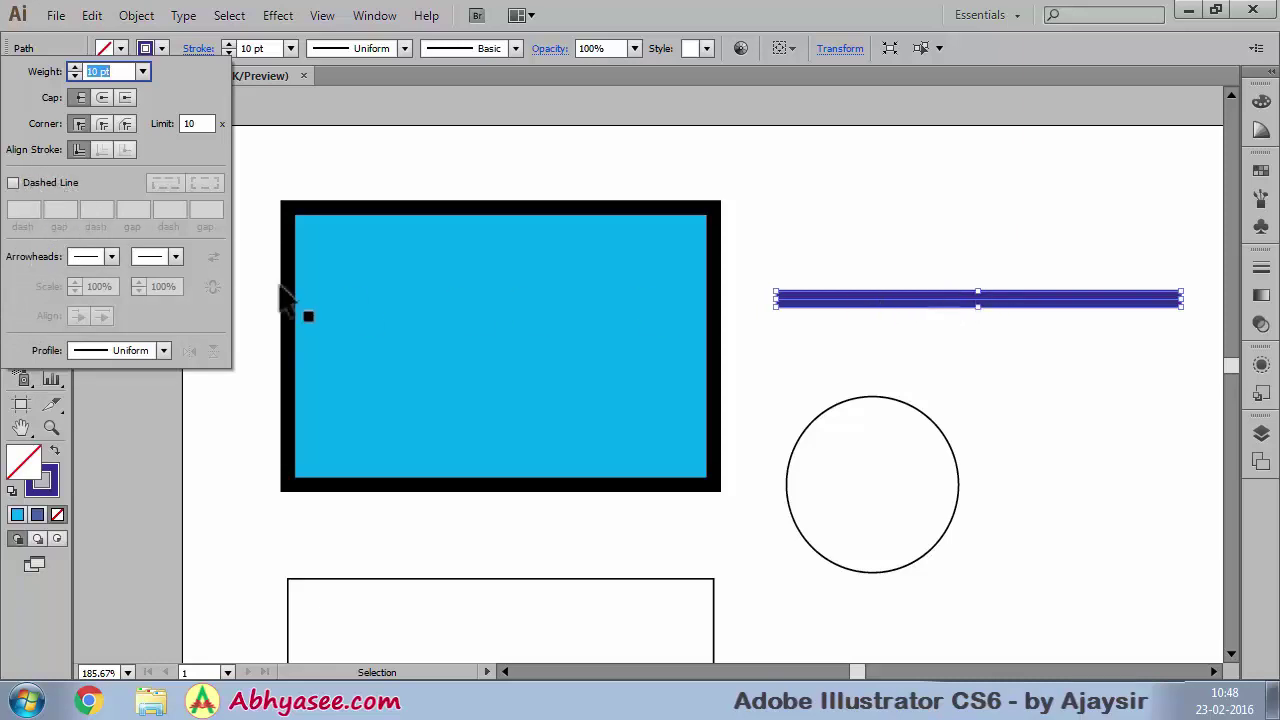
- Give the blue line a 12 pt dashed stroke, trying both dash-alignment options, then select the rectangle
click(13, 182)
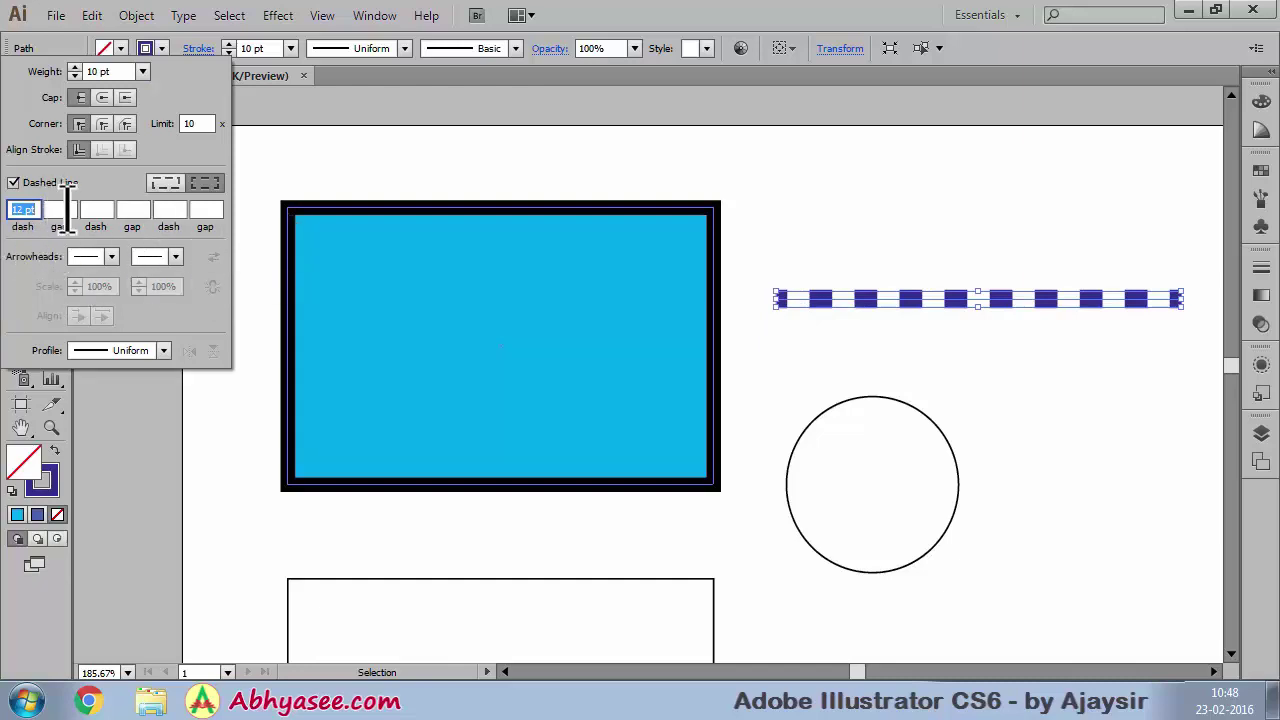
click(170, 186)
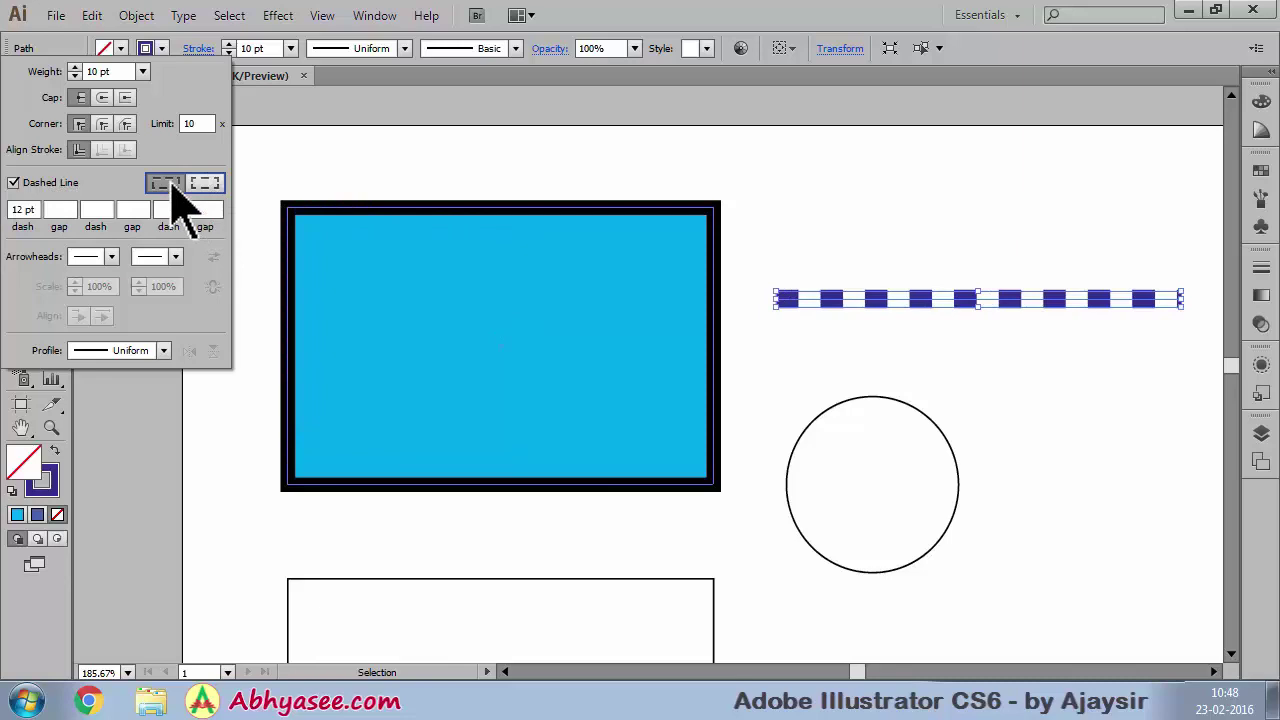
click(205, 185)
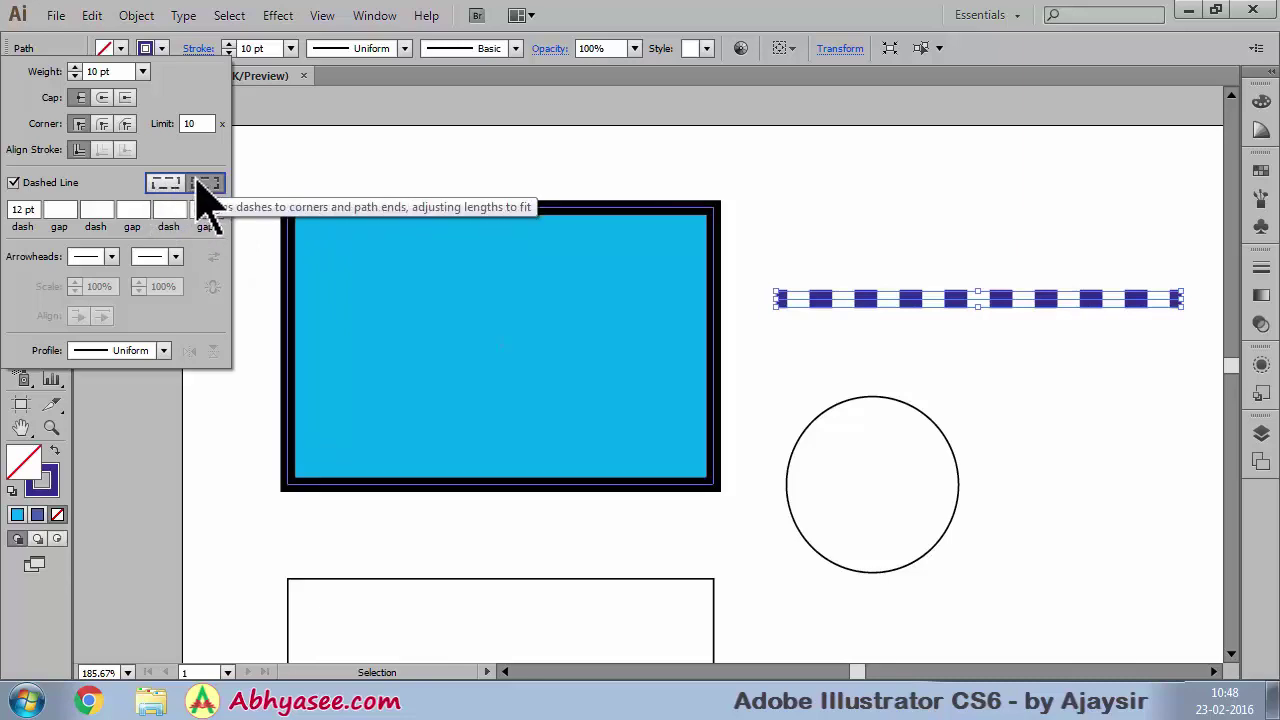
key(Escape)
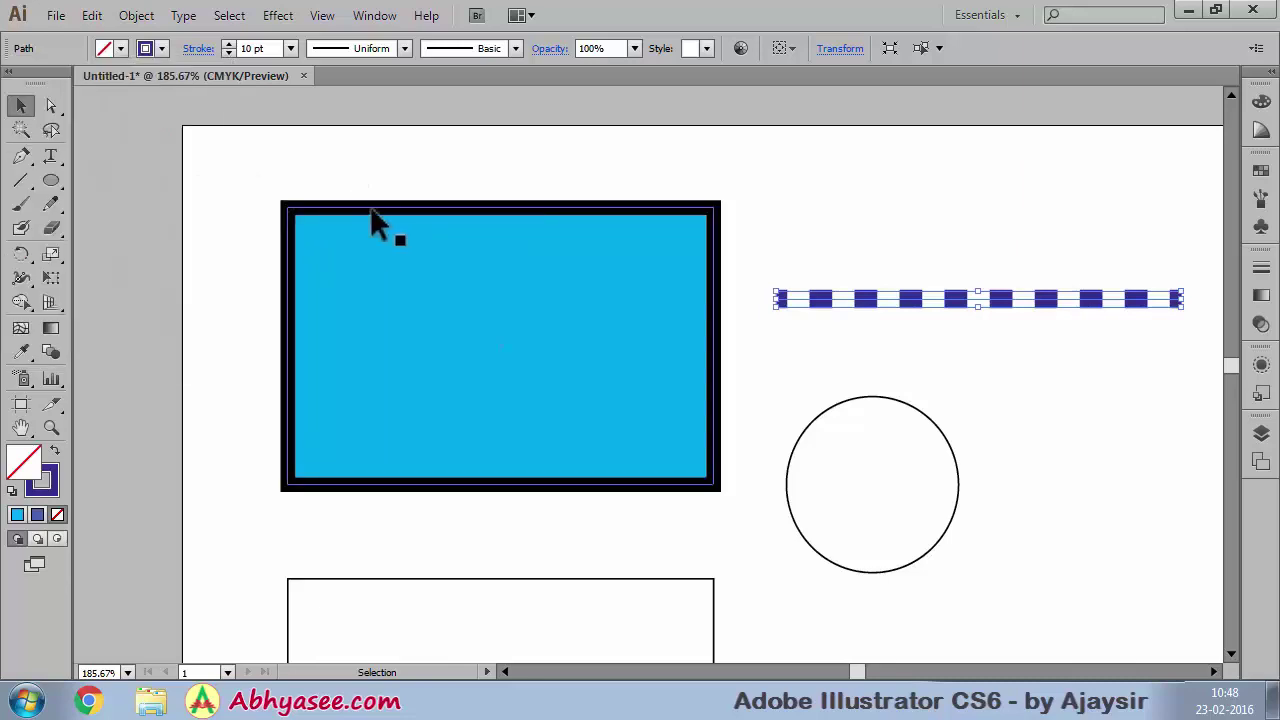
click(371, 210)
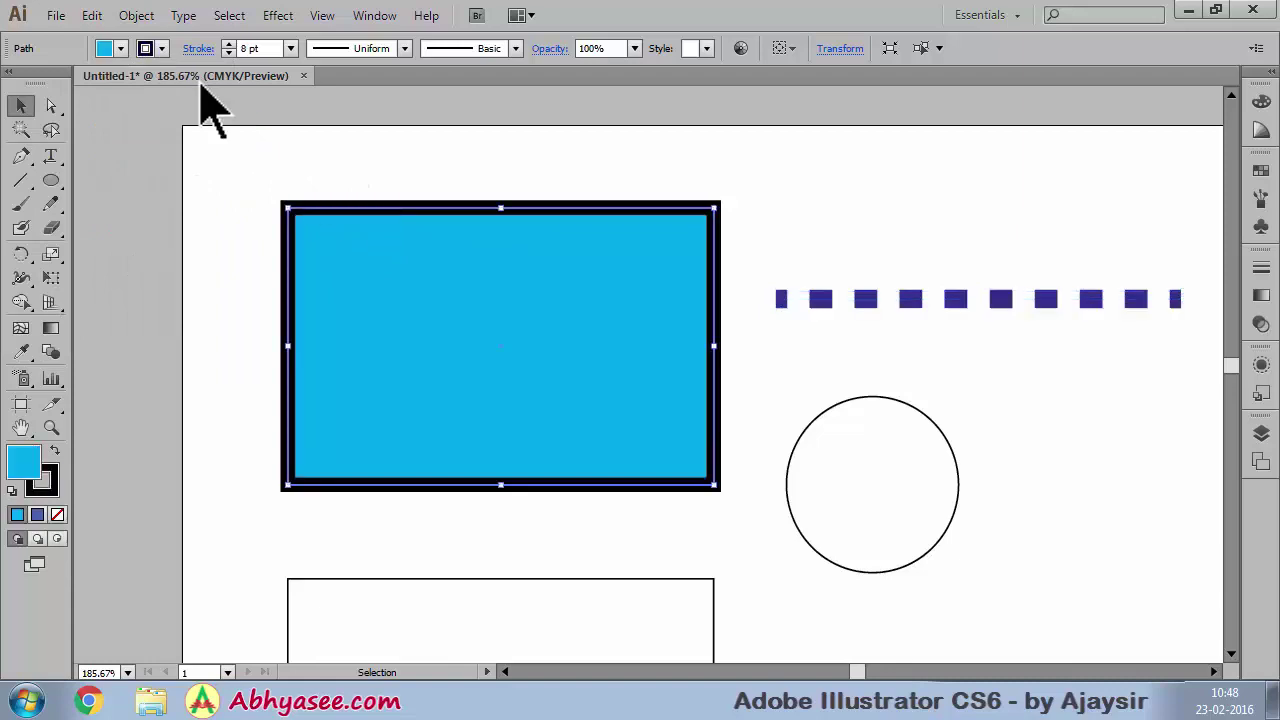
- Make the rectangle's black border dashed with dashes aligned to its corners
click(195, 48)
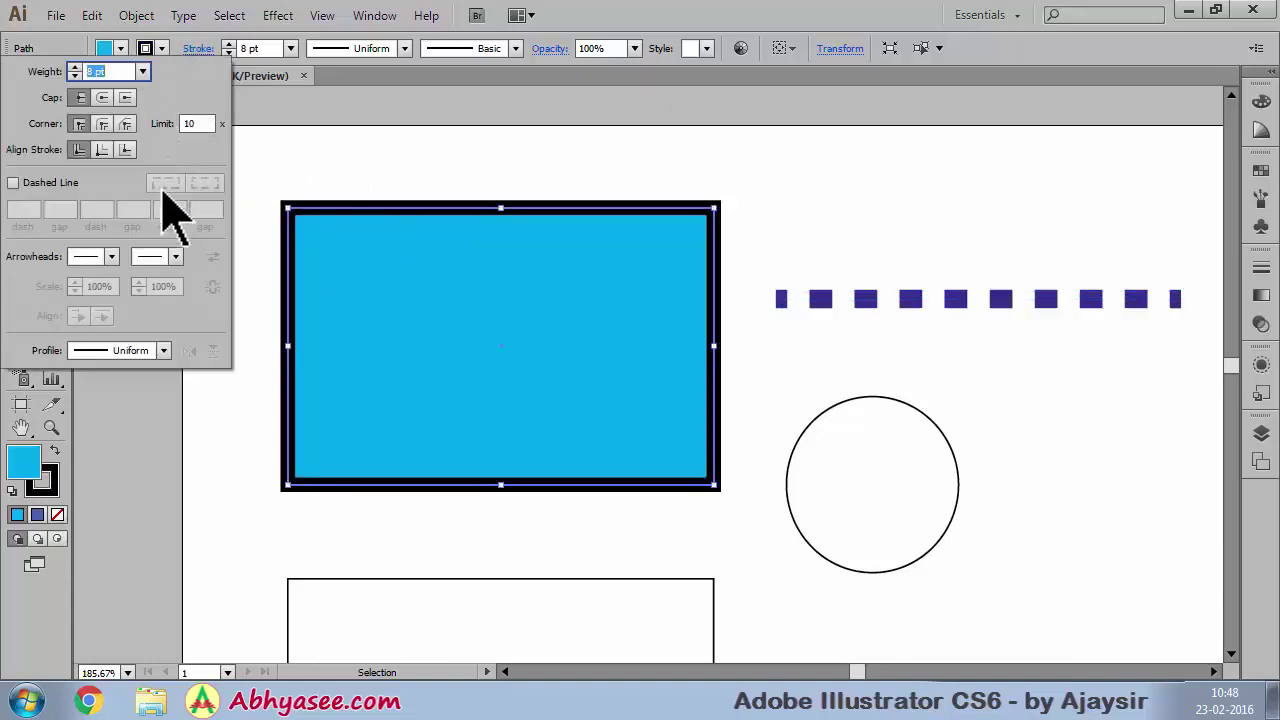
click(28, 185)
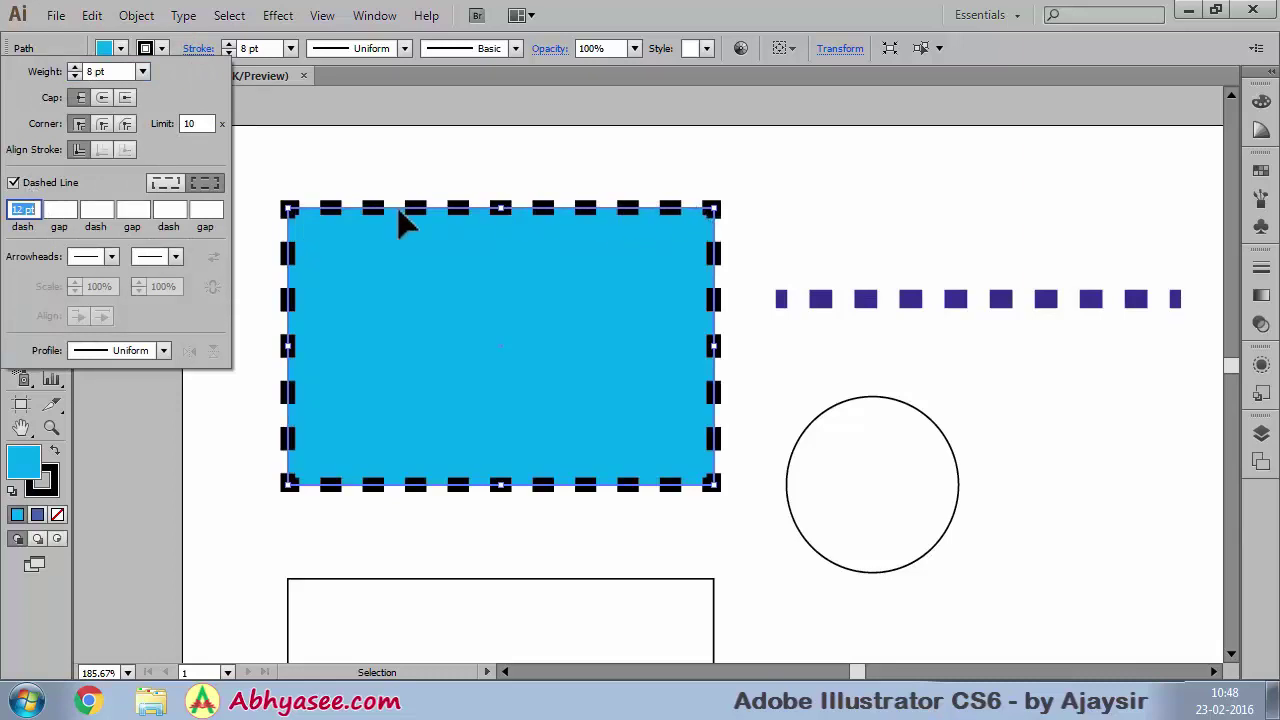
click(197, 185)
click(163, 183)
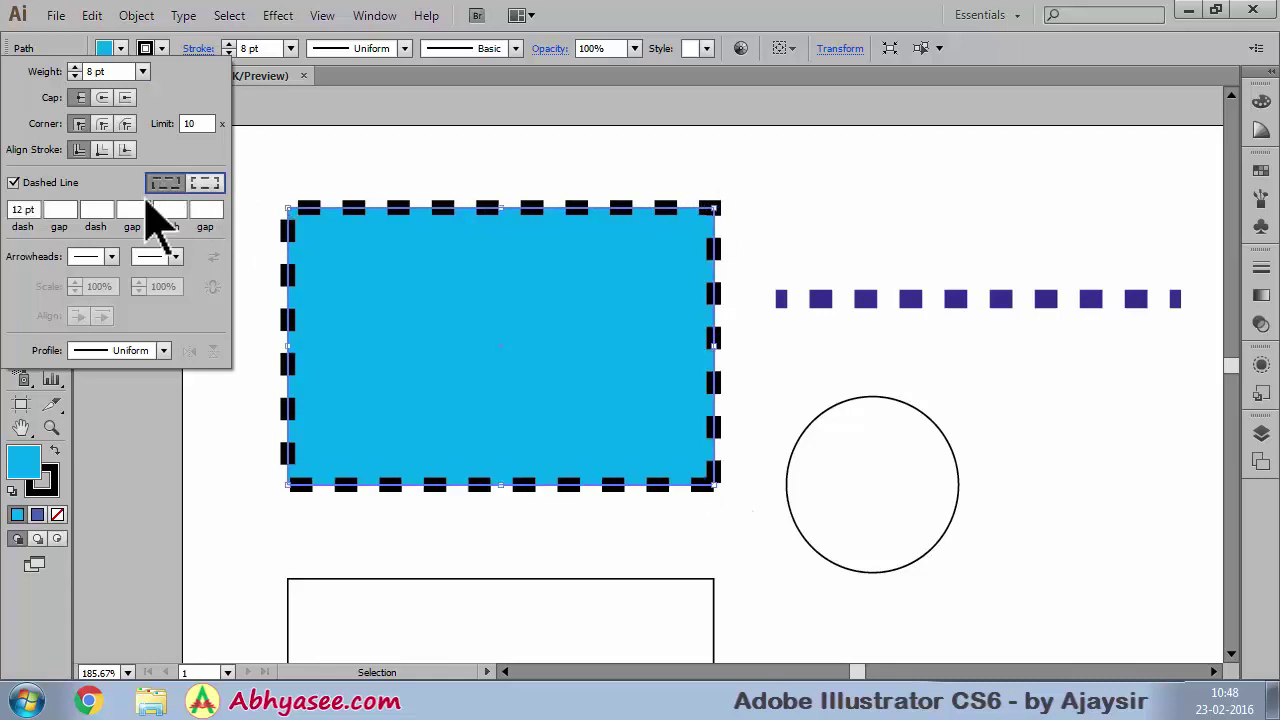
click(205, 183)
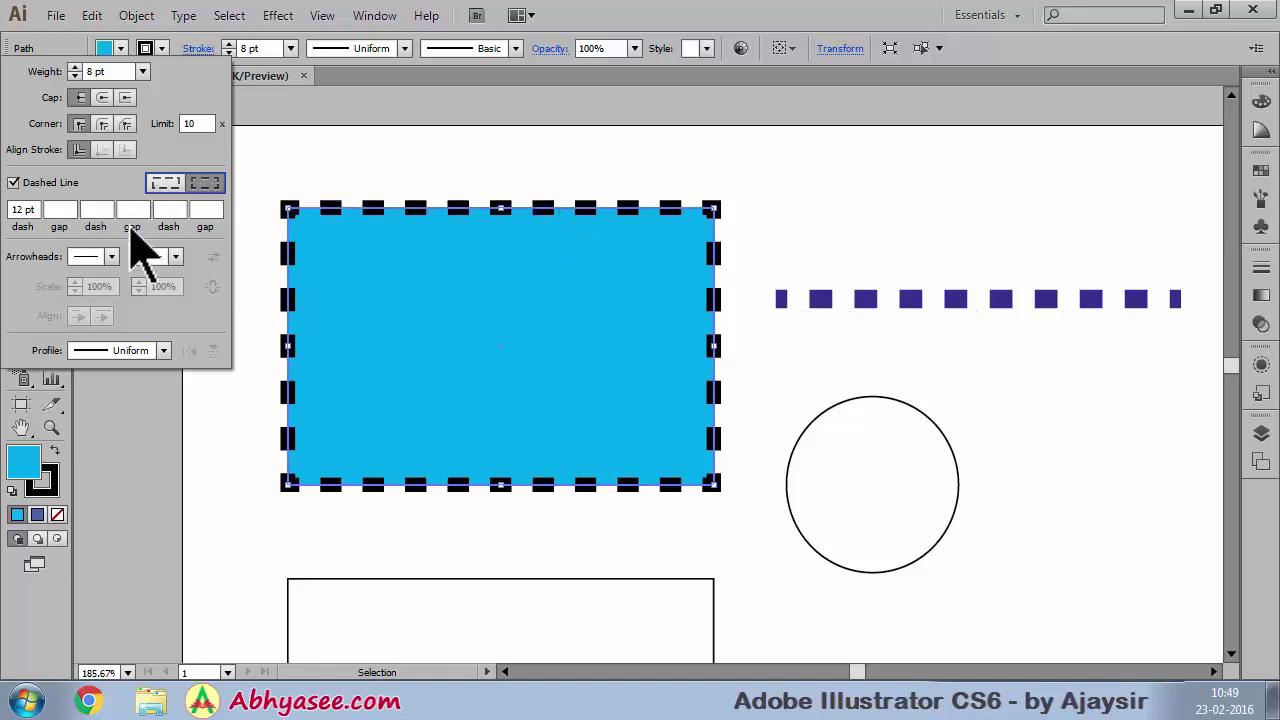
- Set the dash gap to 1 pt after trying 2 pt and 4 pt
click(58, 210)
text(2)
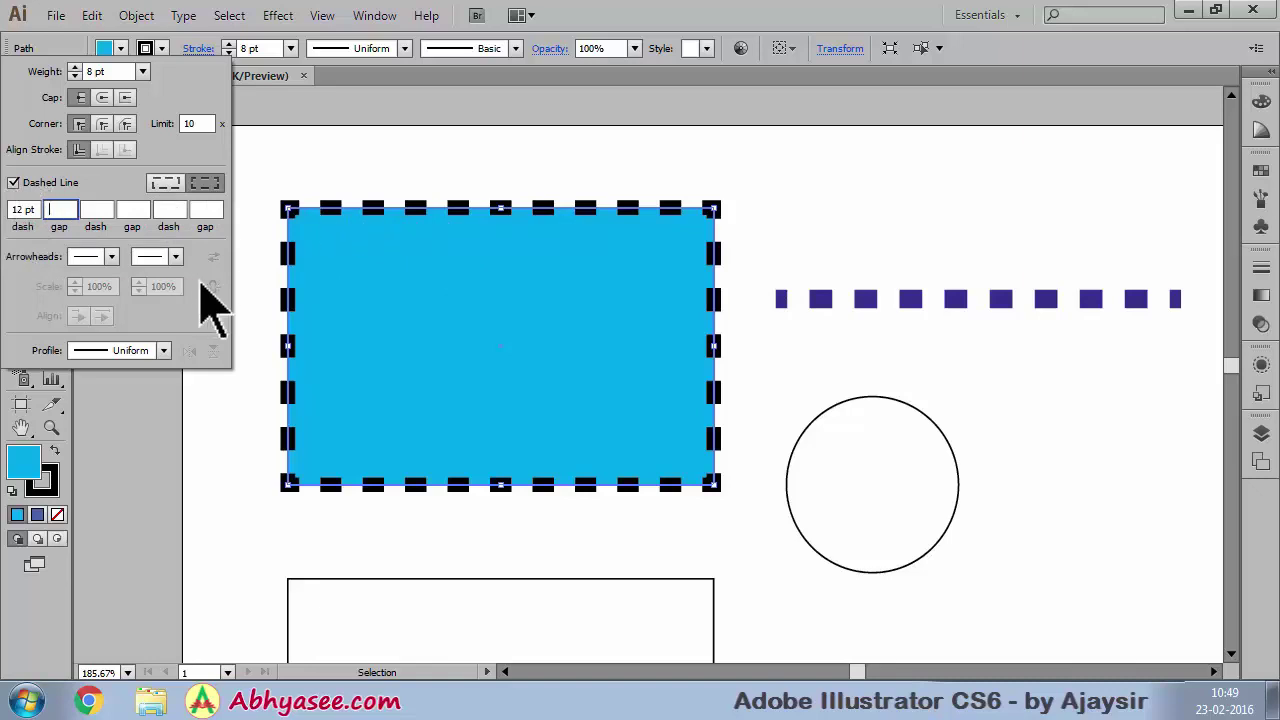
click(100, 209)
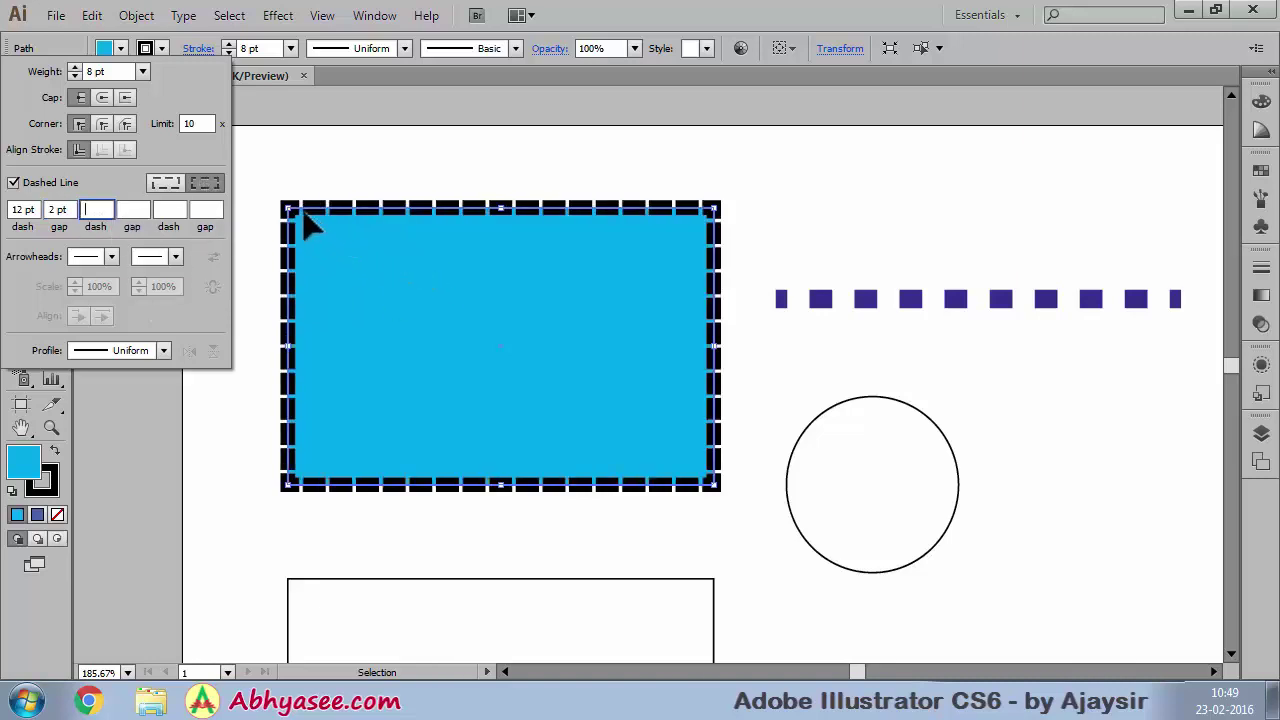
double_click(71, 209)
text(4)
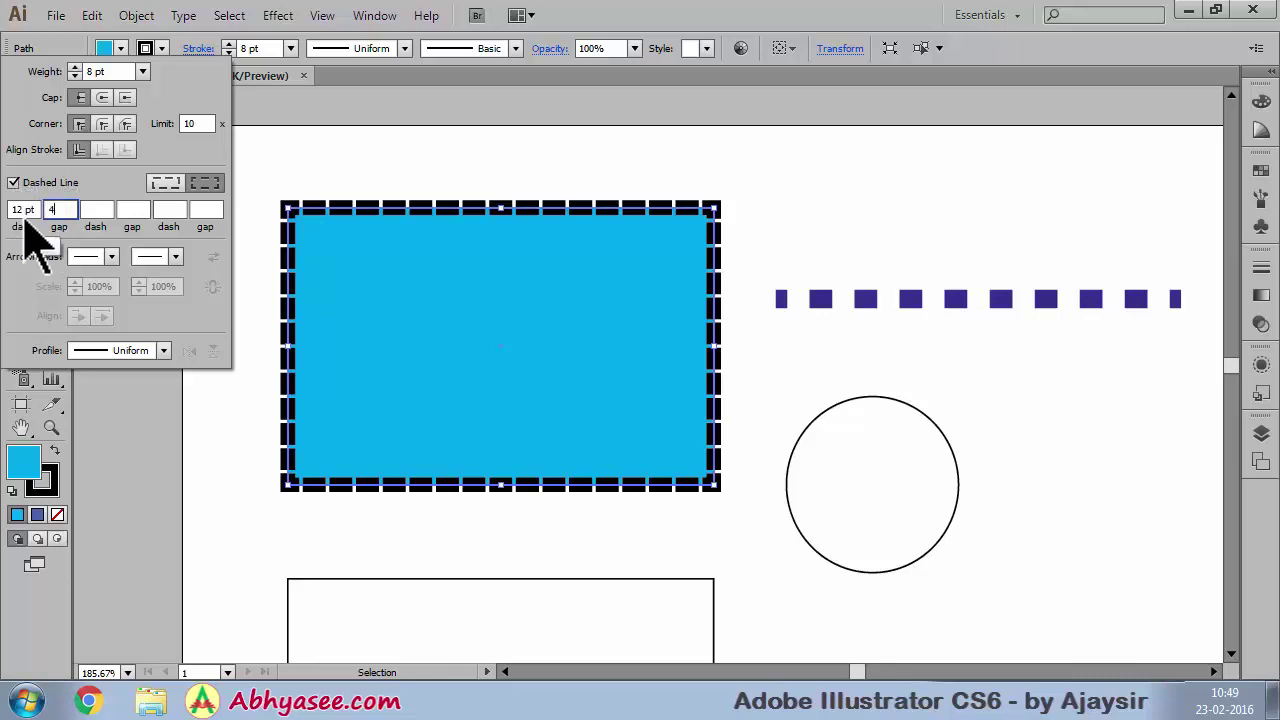
click(90, 210)
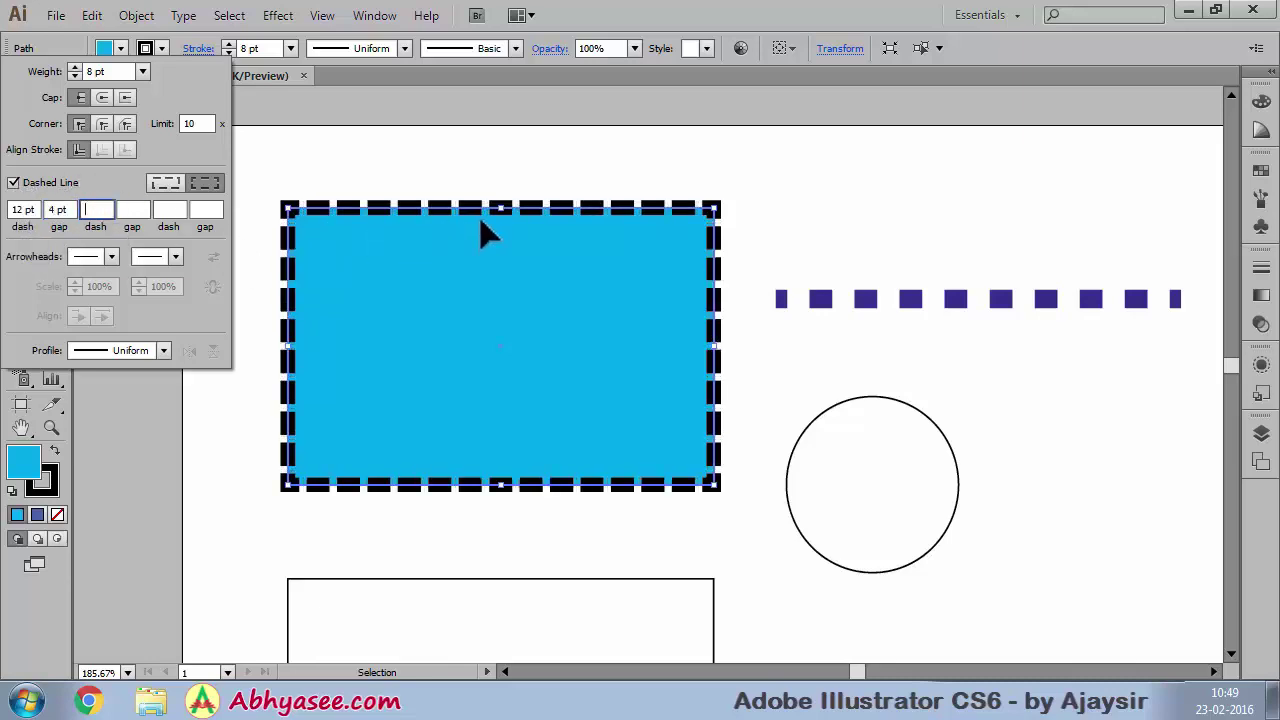
double_click(57, 209)
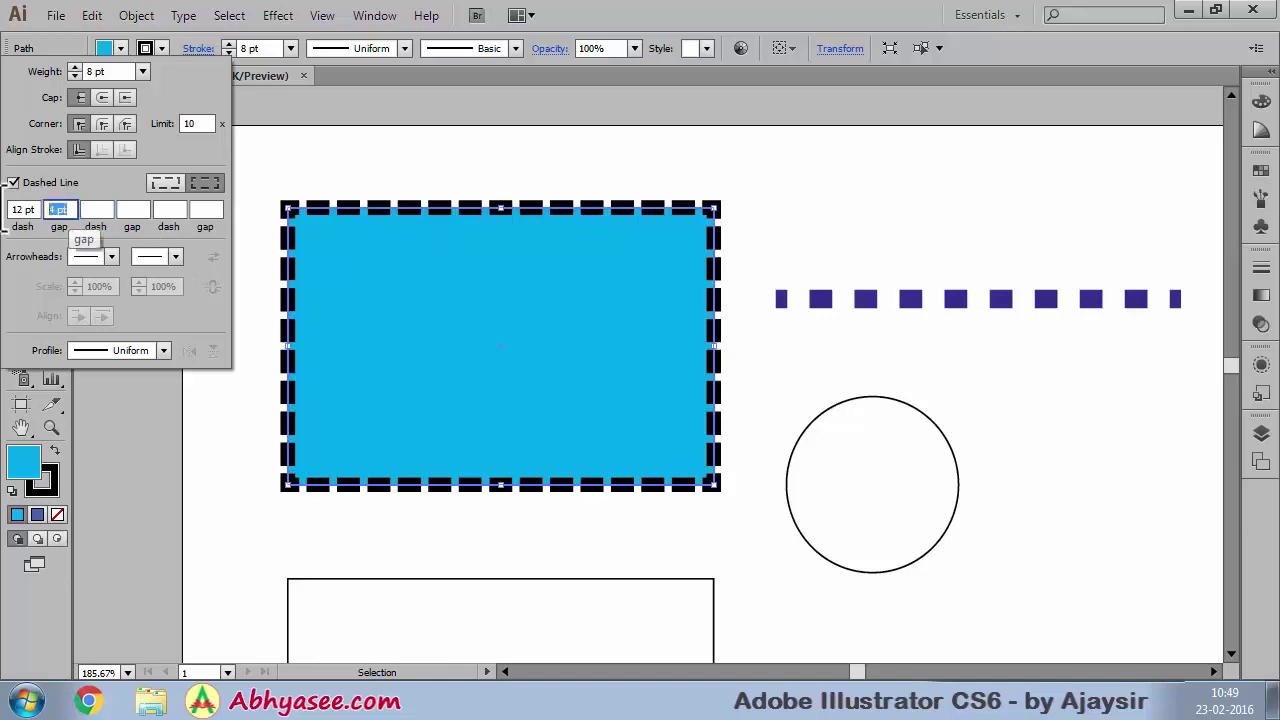
text(1)
click(92, 209)
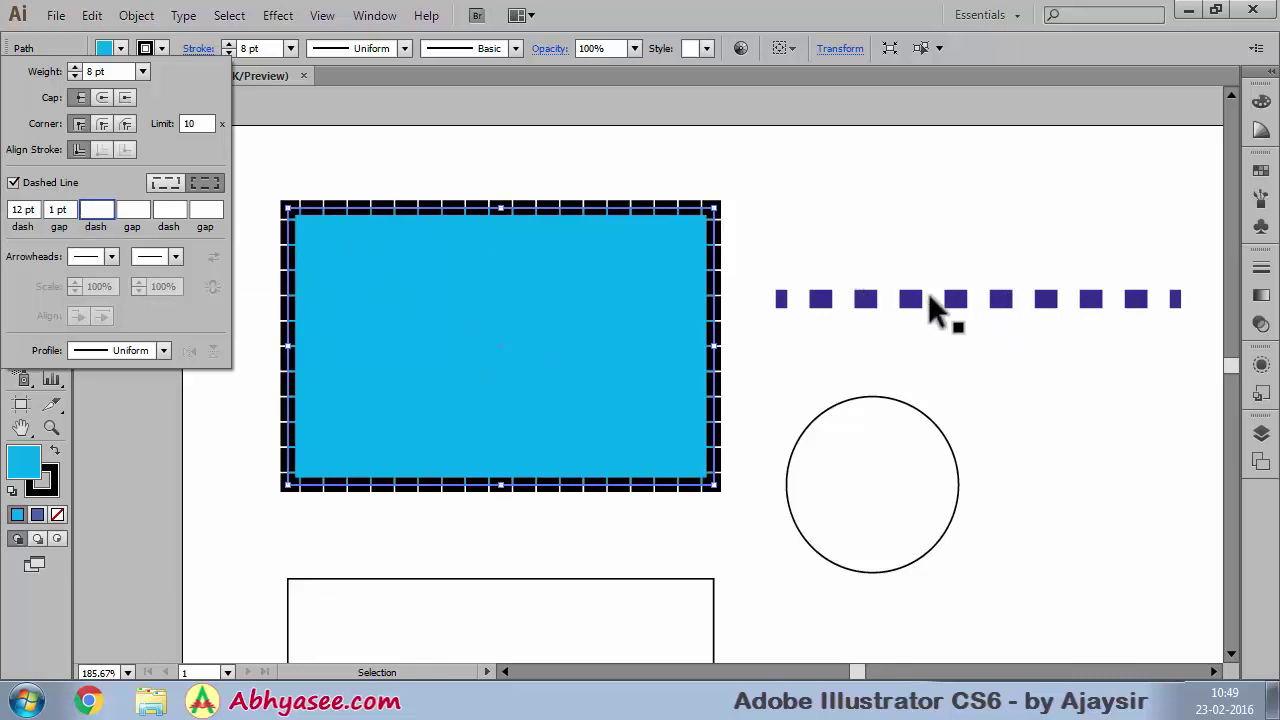
key(Escape)
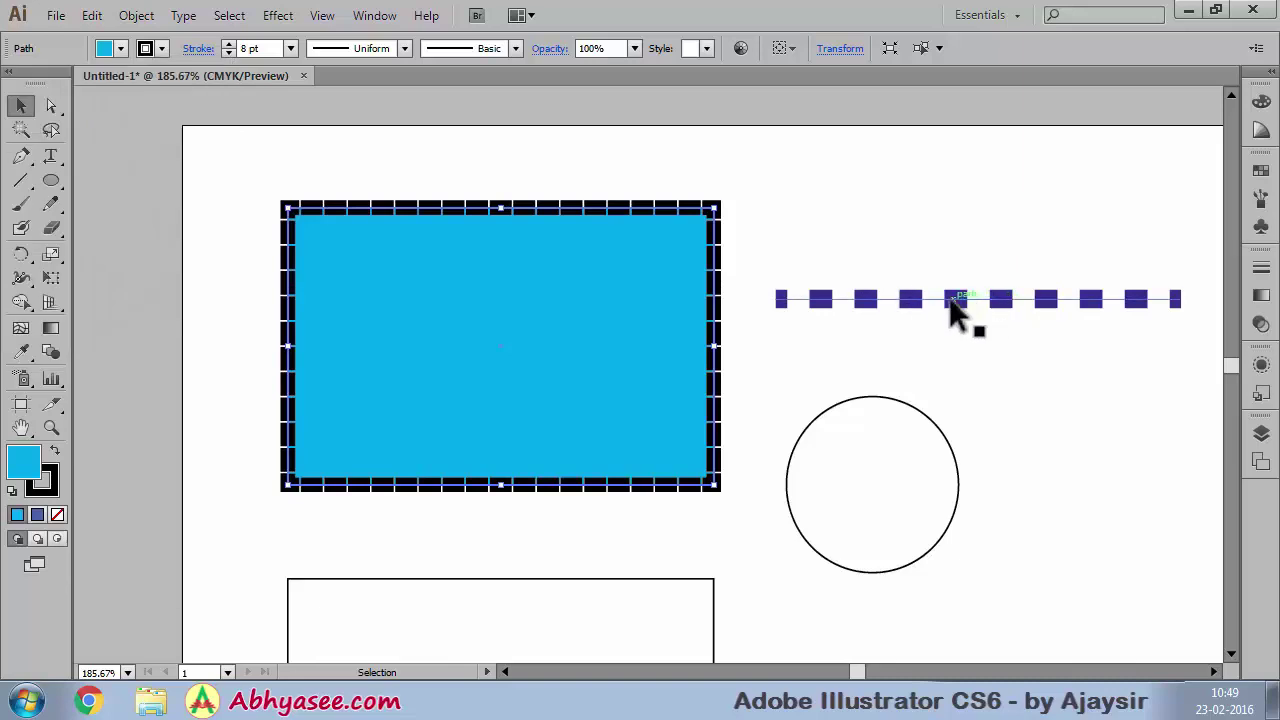
- Fill the rectangle crimson and give the dashed line a crimson stroke
click(121, 49)
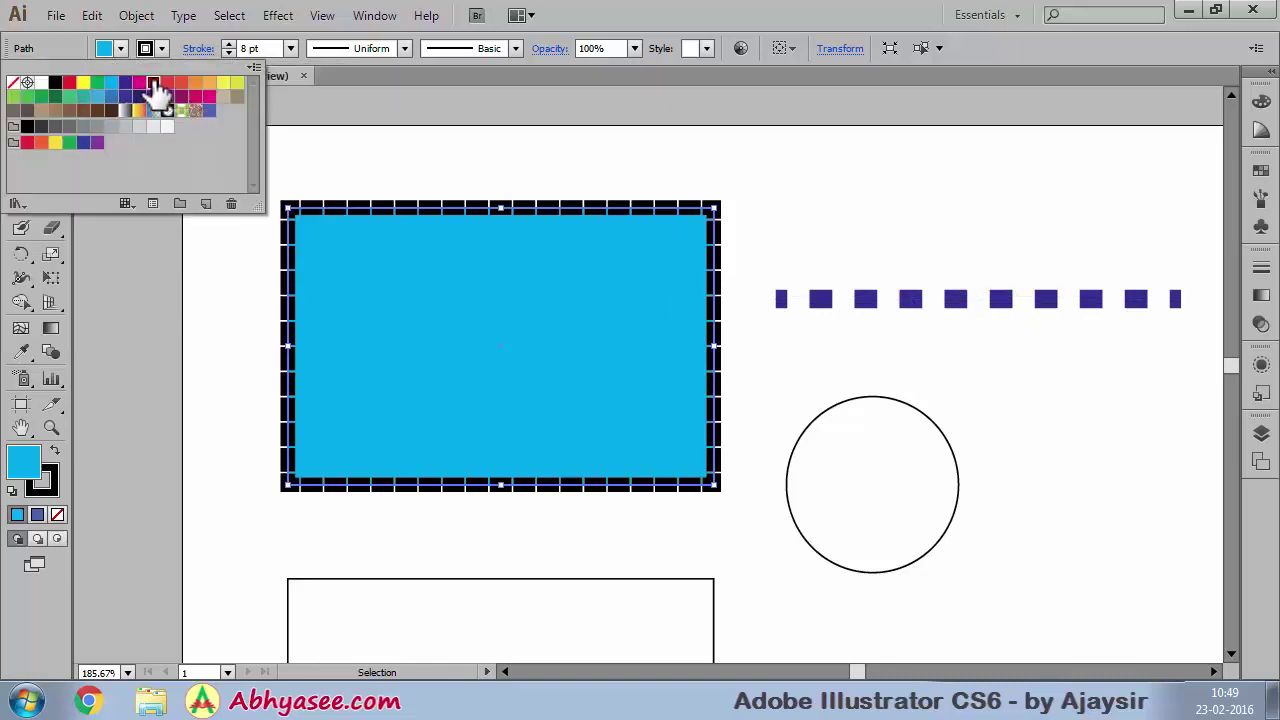
click(165, 97)
click(812, 222)
click(875, 303)
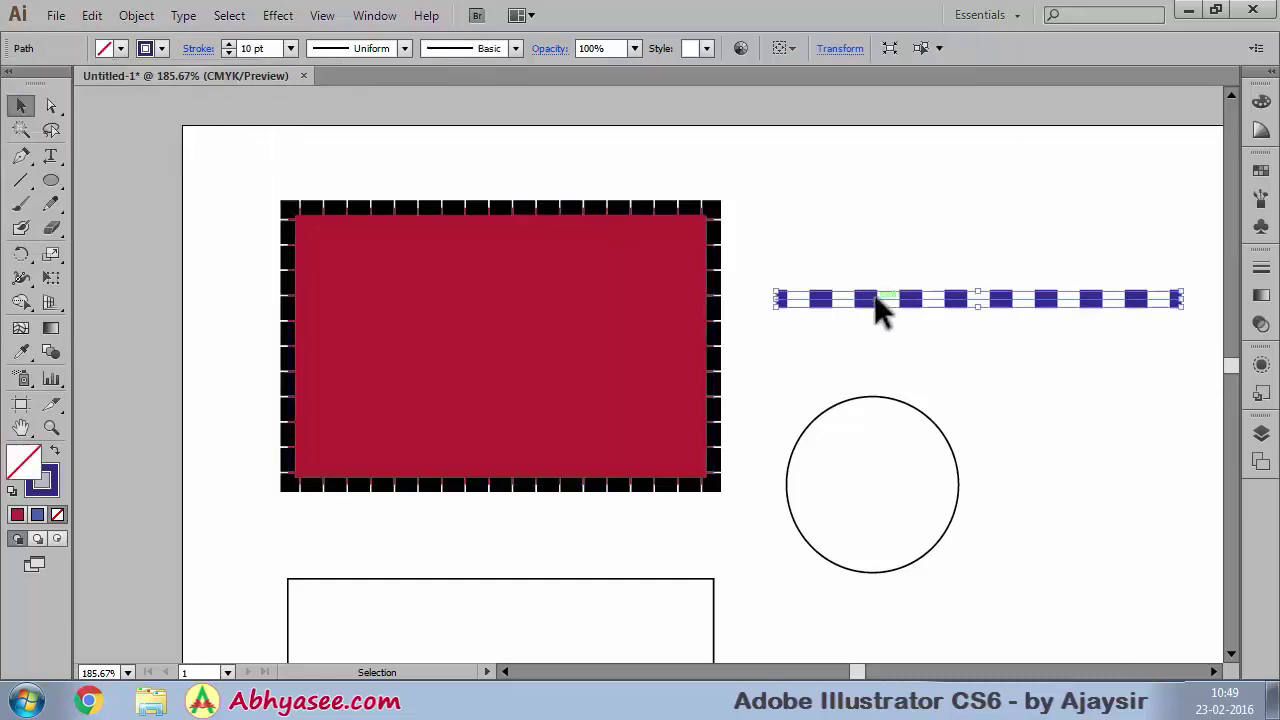
click(120, 49)
click(160, 95)
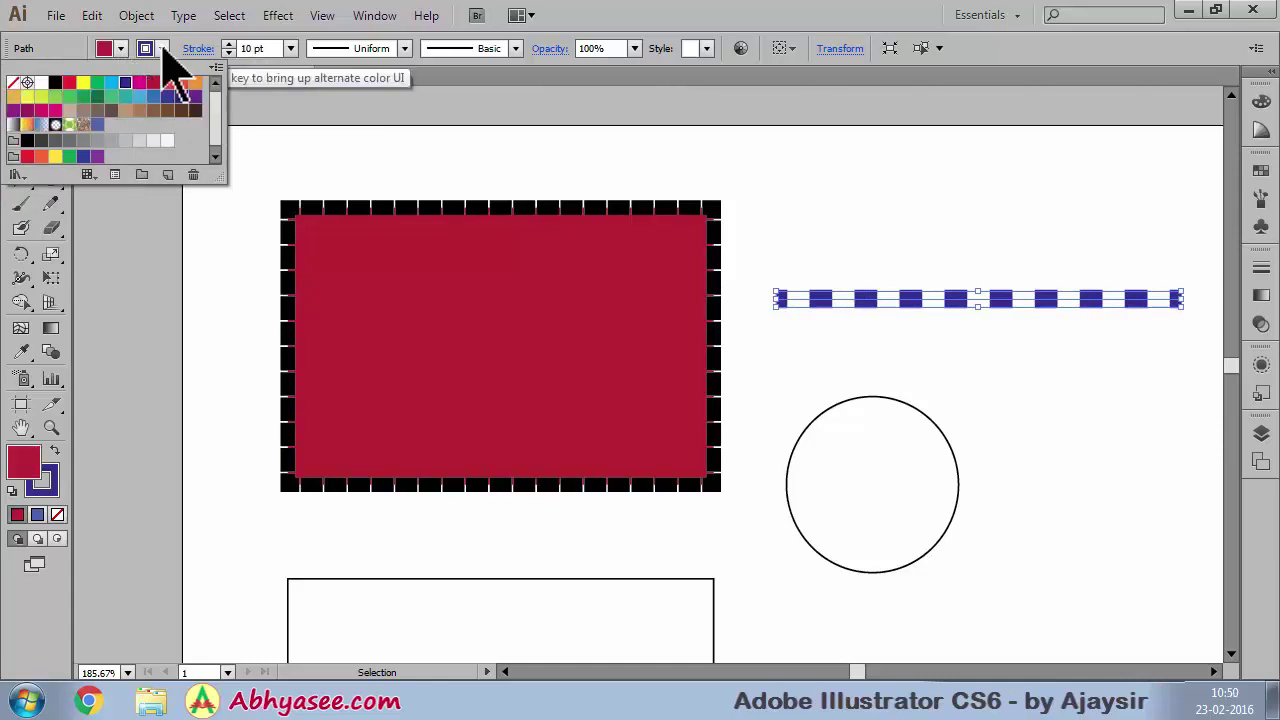
click(153, 81)
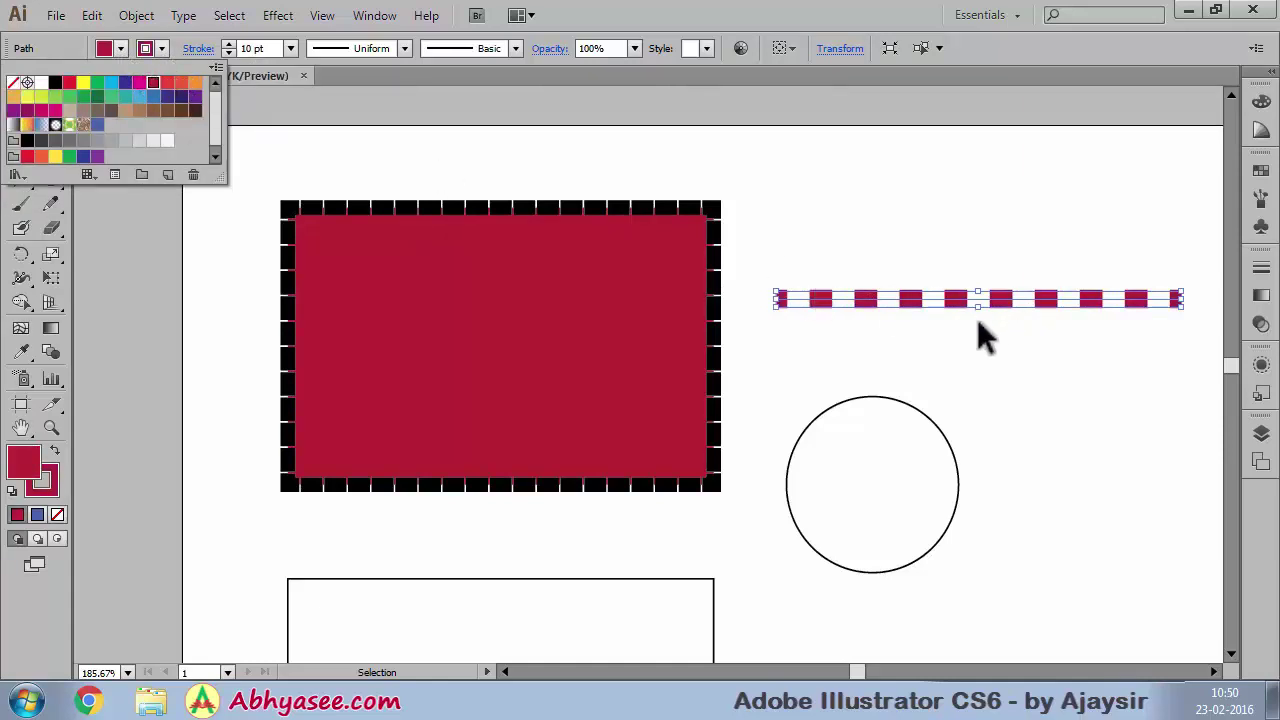
- Set the line's dashes to 15 pt with 1 pt gaps
click(195, 49)
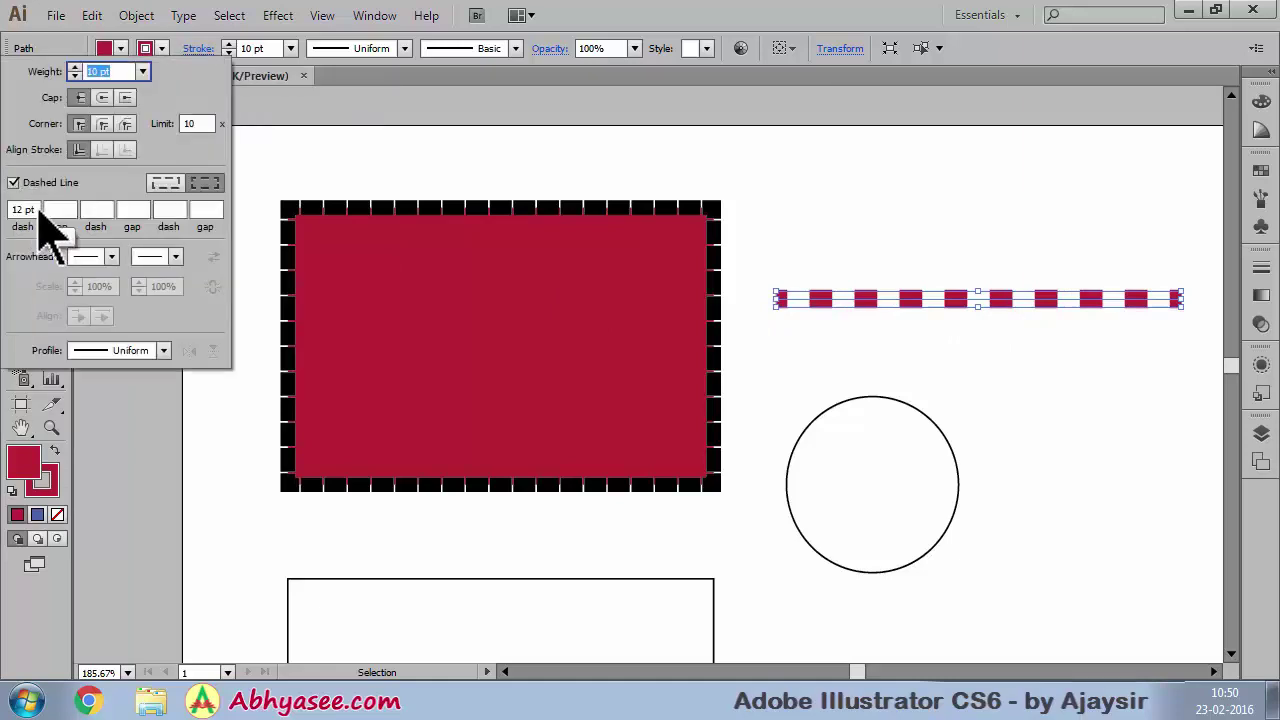
click(20, 210)
text(15)
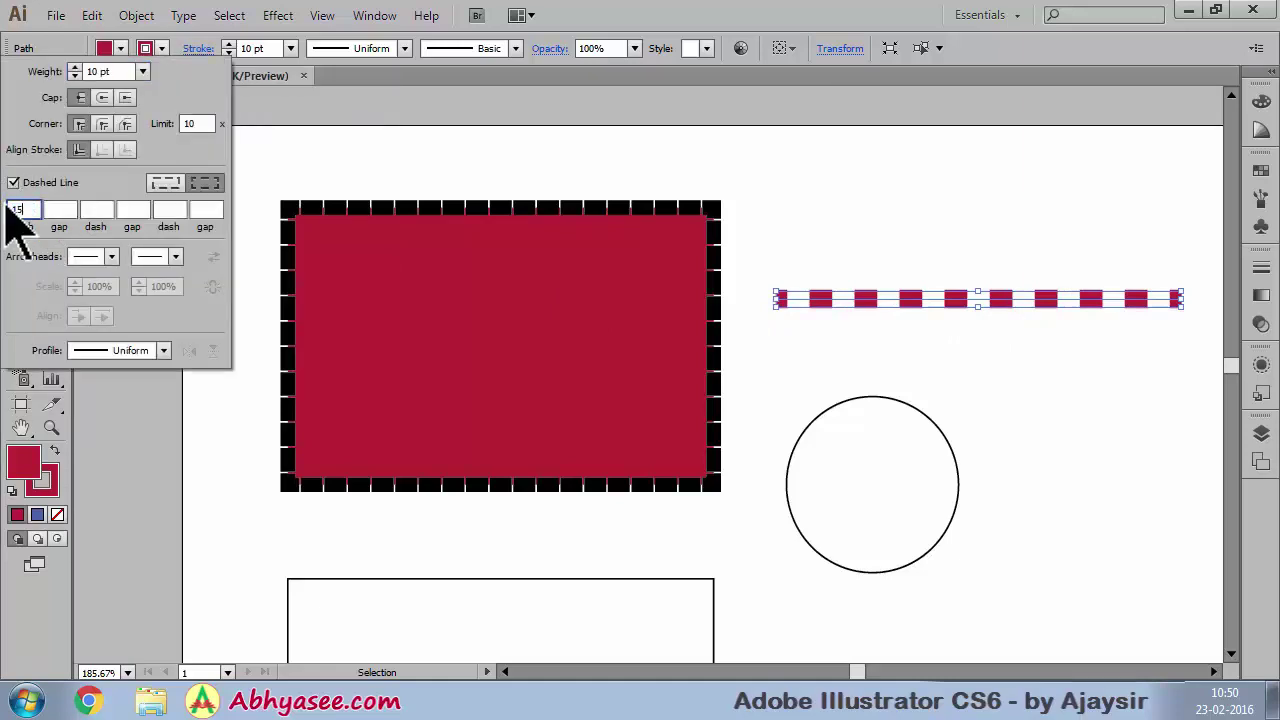
key(Tab)
text(1)
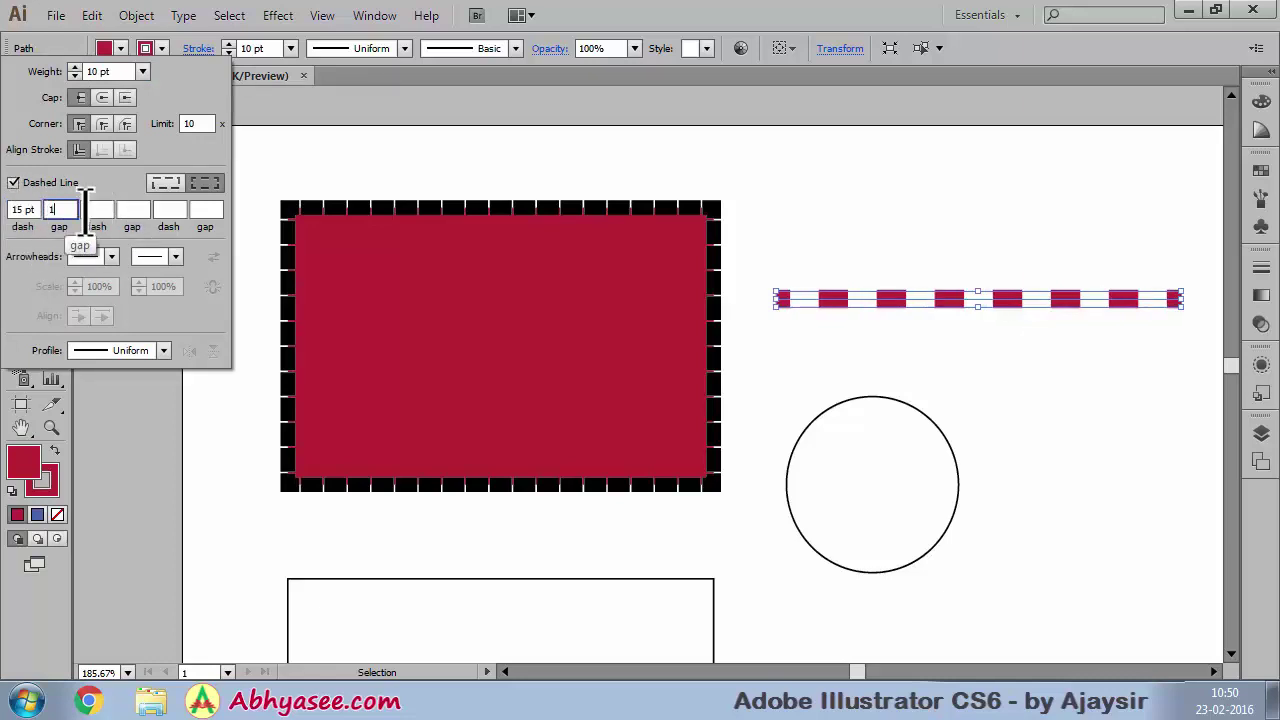
key(Tab)
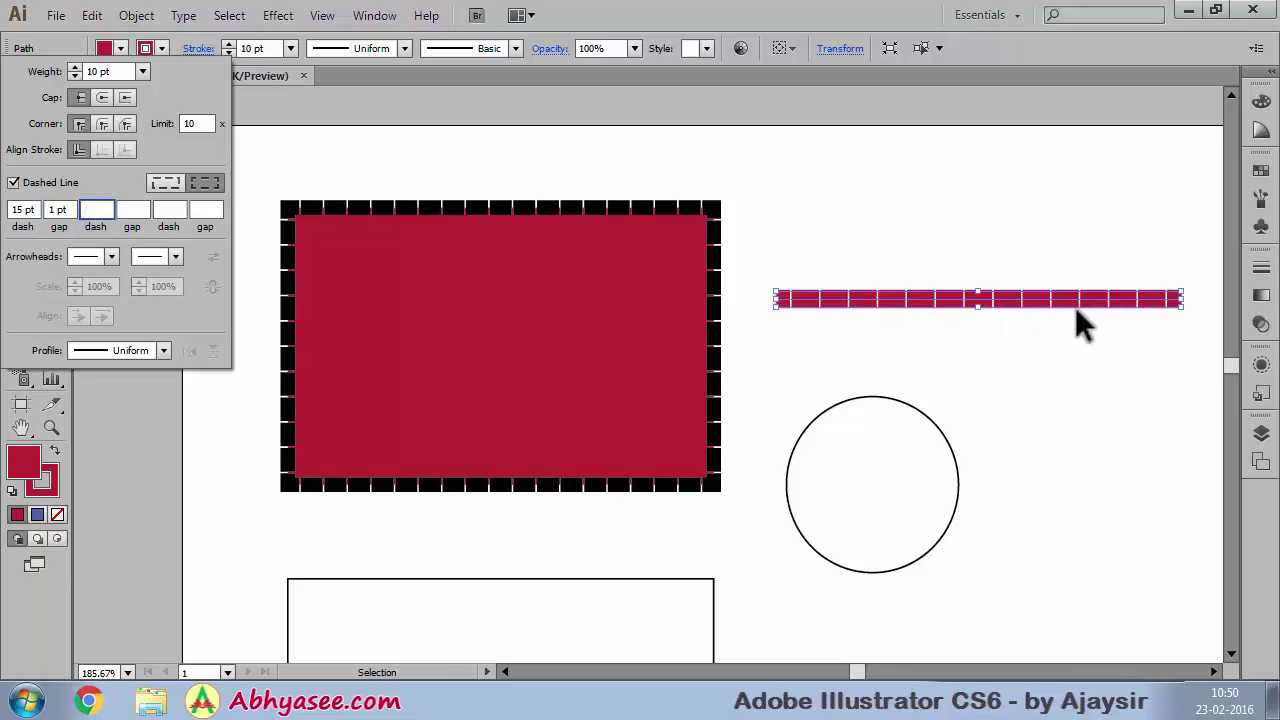
key(Return)
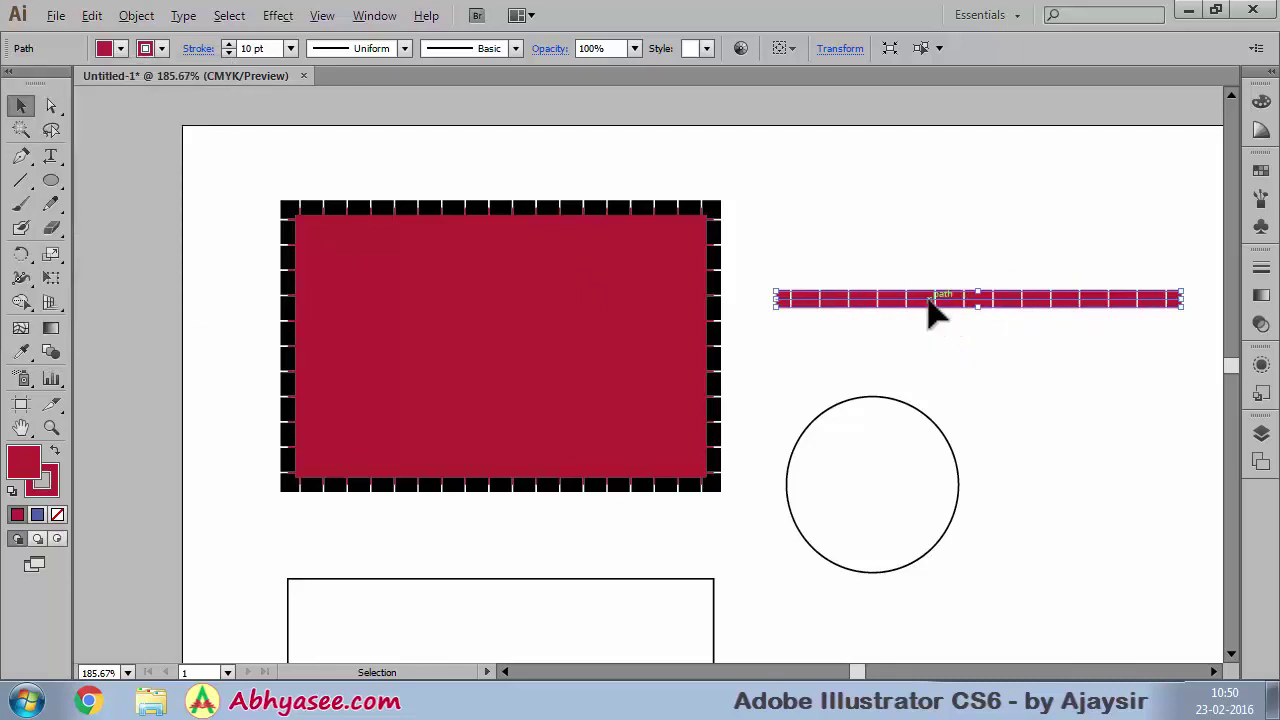
- Copy the dashed line just below itself and set both to exact dash lengths, staggering the bricks
drag(930, 305, 942, 345)
click(1005, 398)
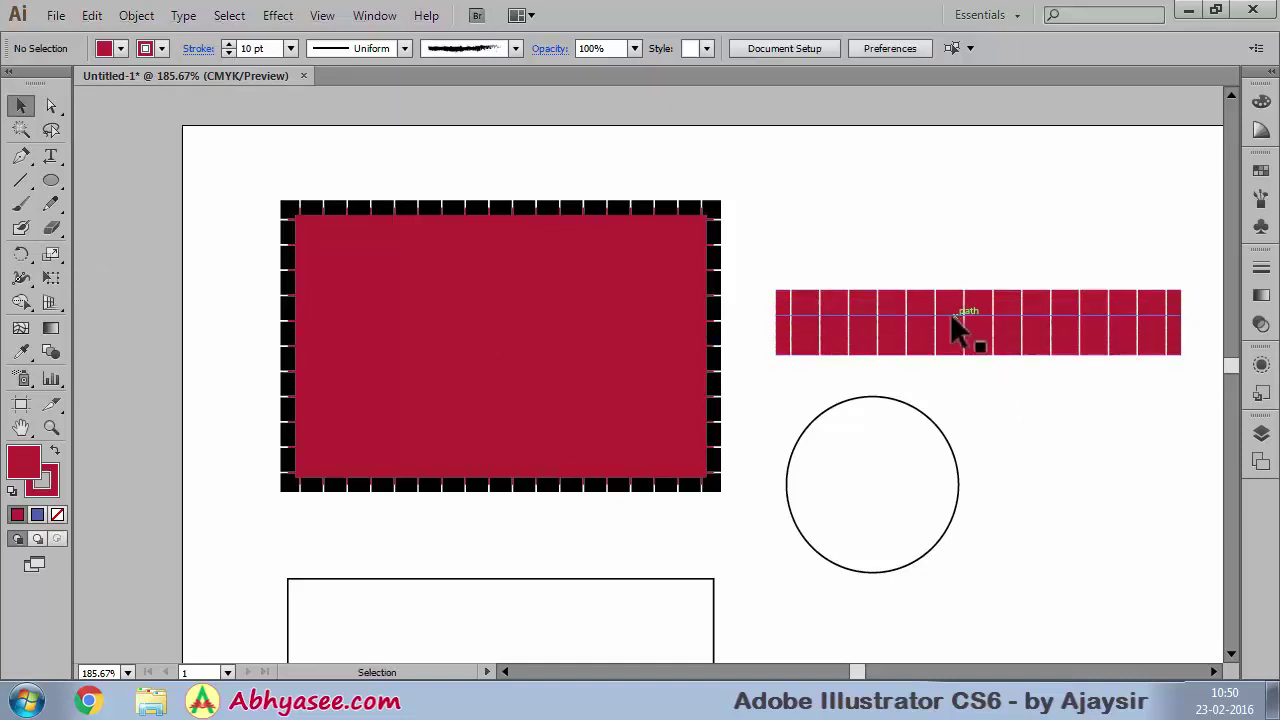
click(950, 313)
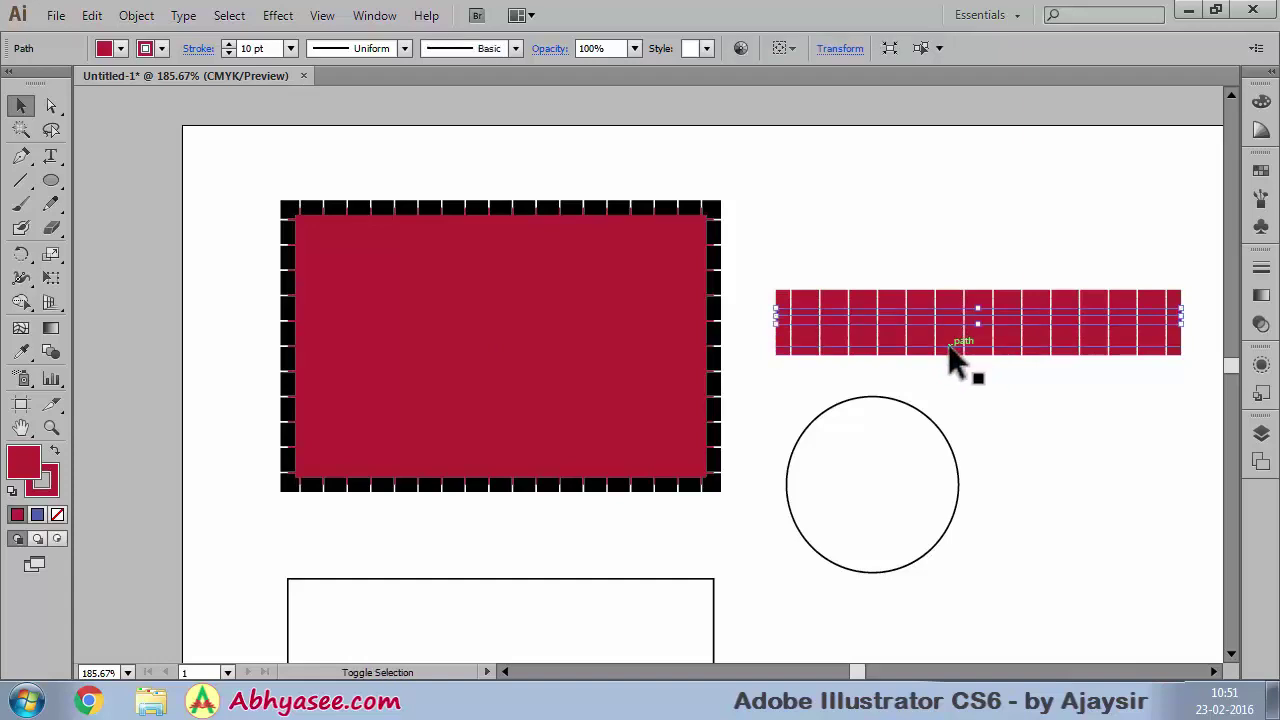
shift+click(950, 346)
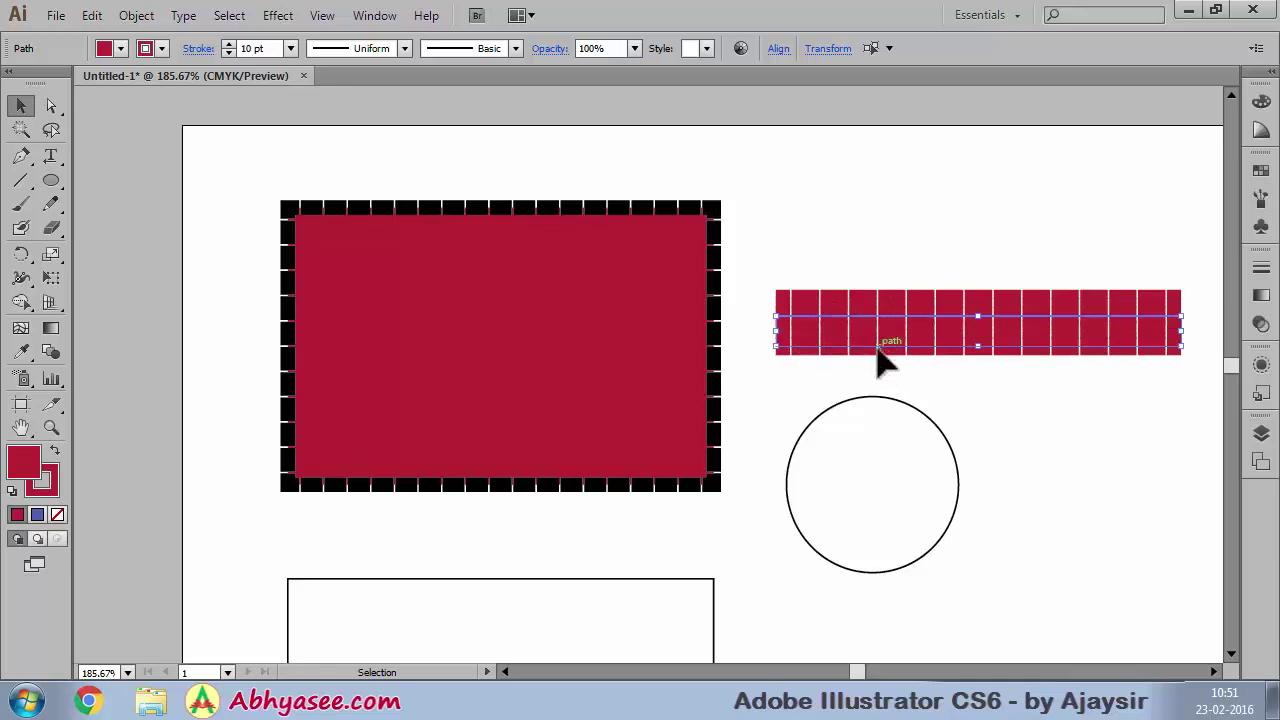
click(197, 49)
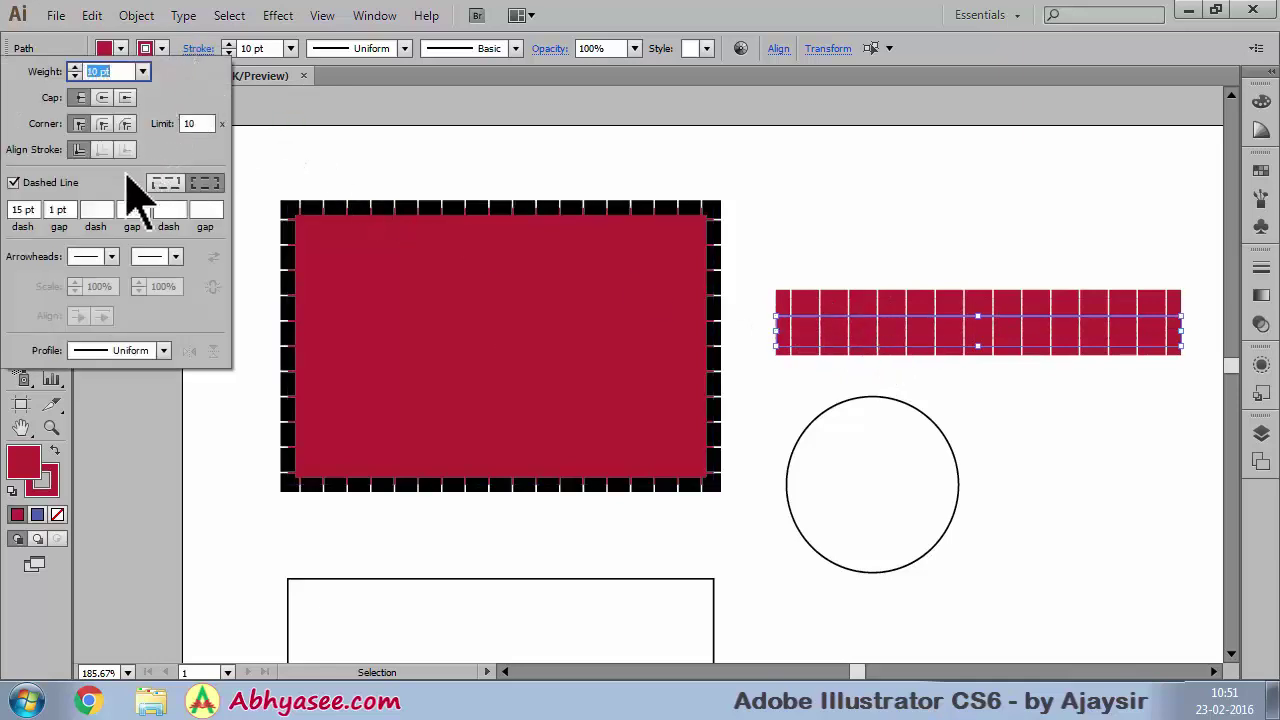
click(165, 183)
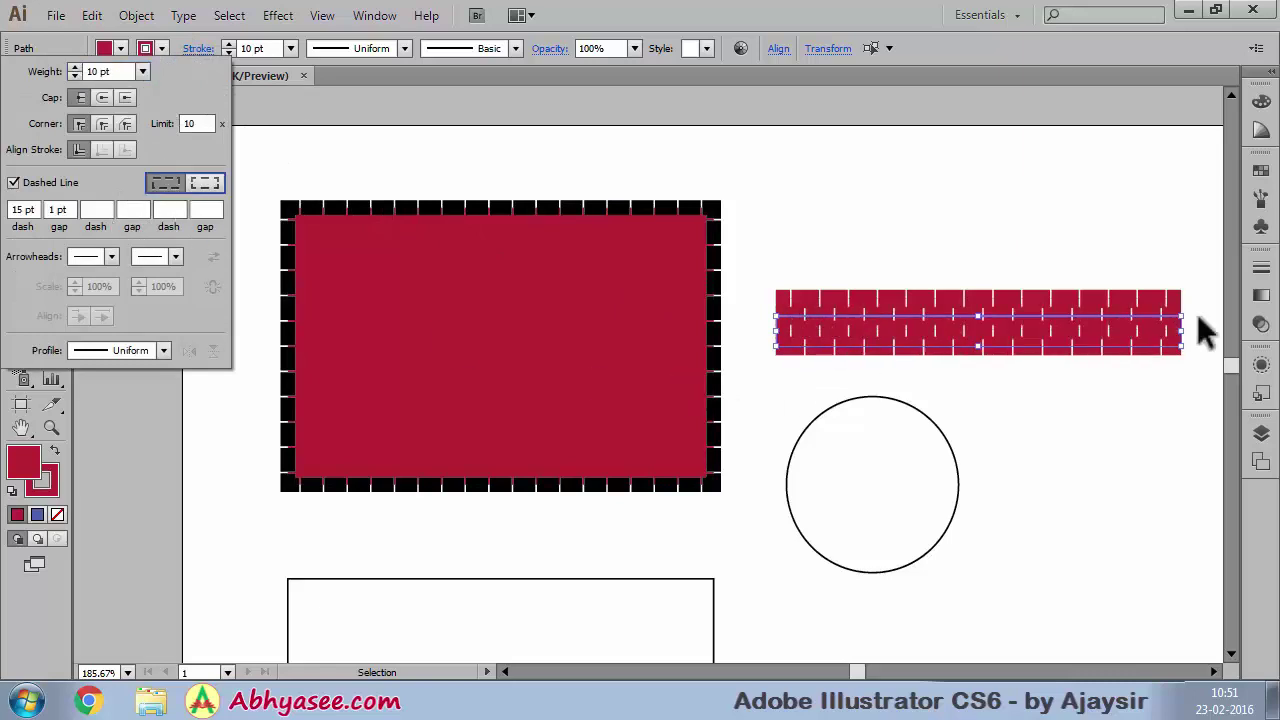
click(749, 212)
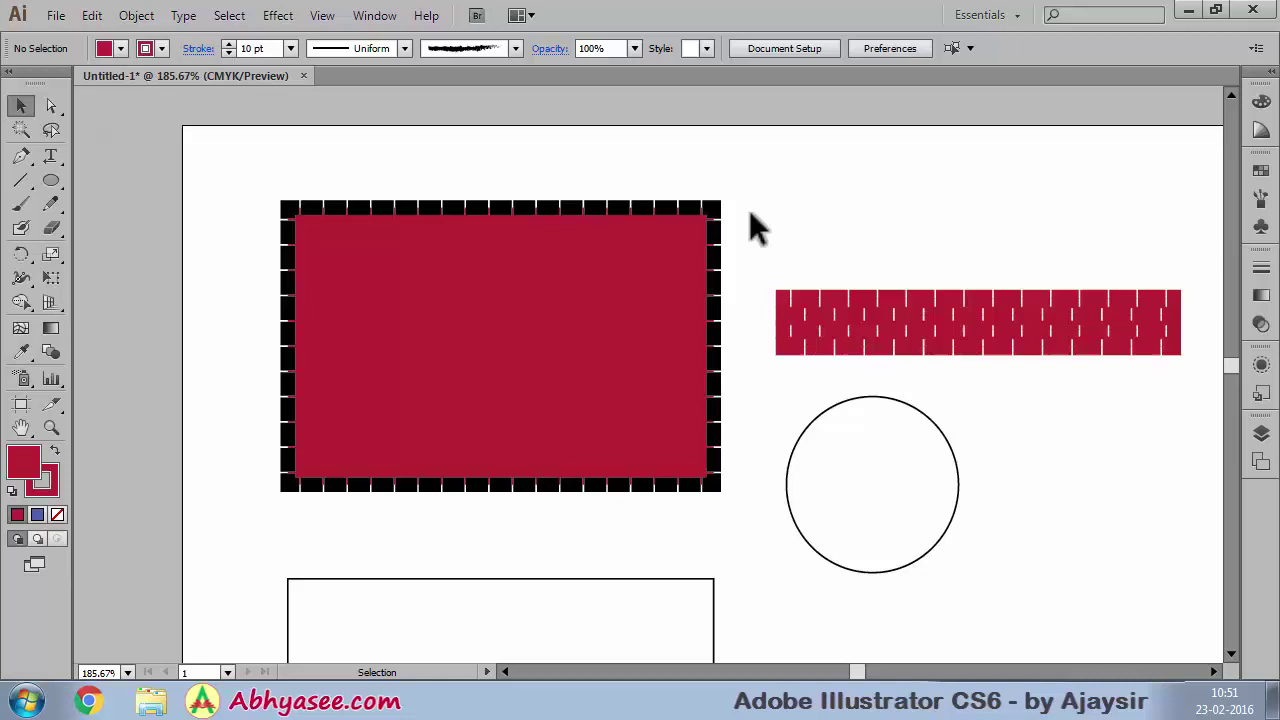
- Alt-drag a copy of the brick bar downward and move it up just under the original
click(891, 316)
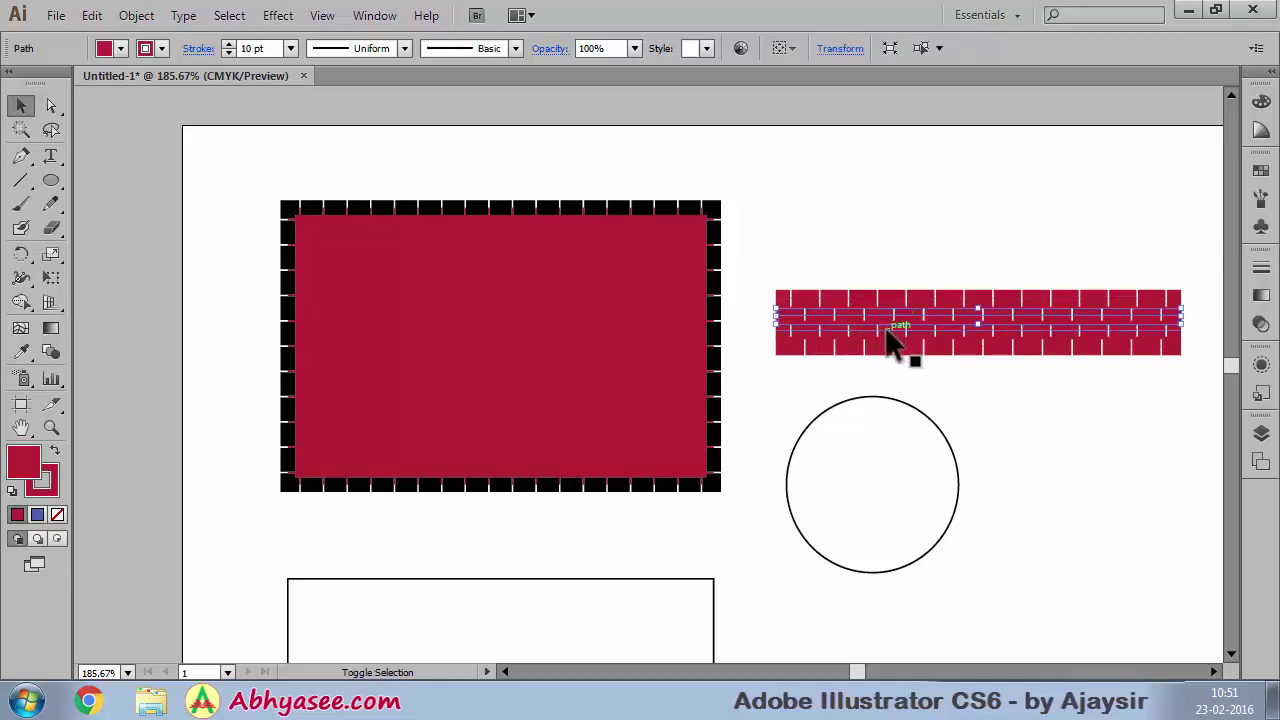
drag(889, 350, 909, 364)
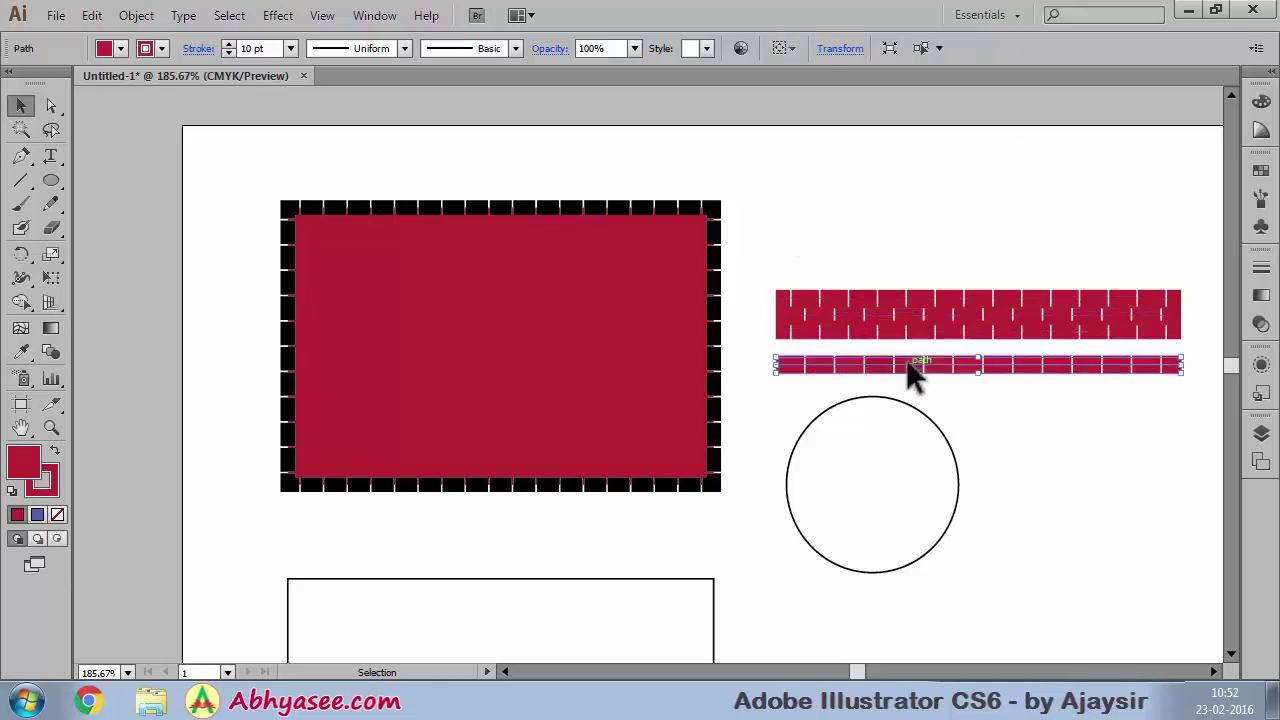
click(986, 418)
key(ctrl+z)
drag(914, 364, 905, 330)
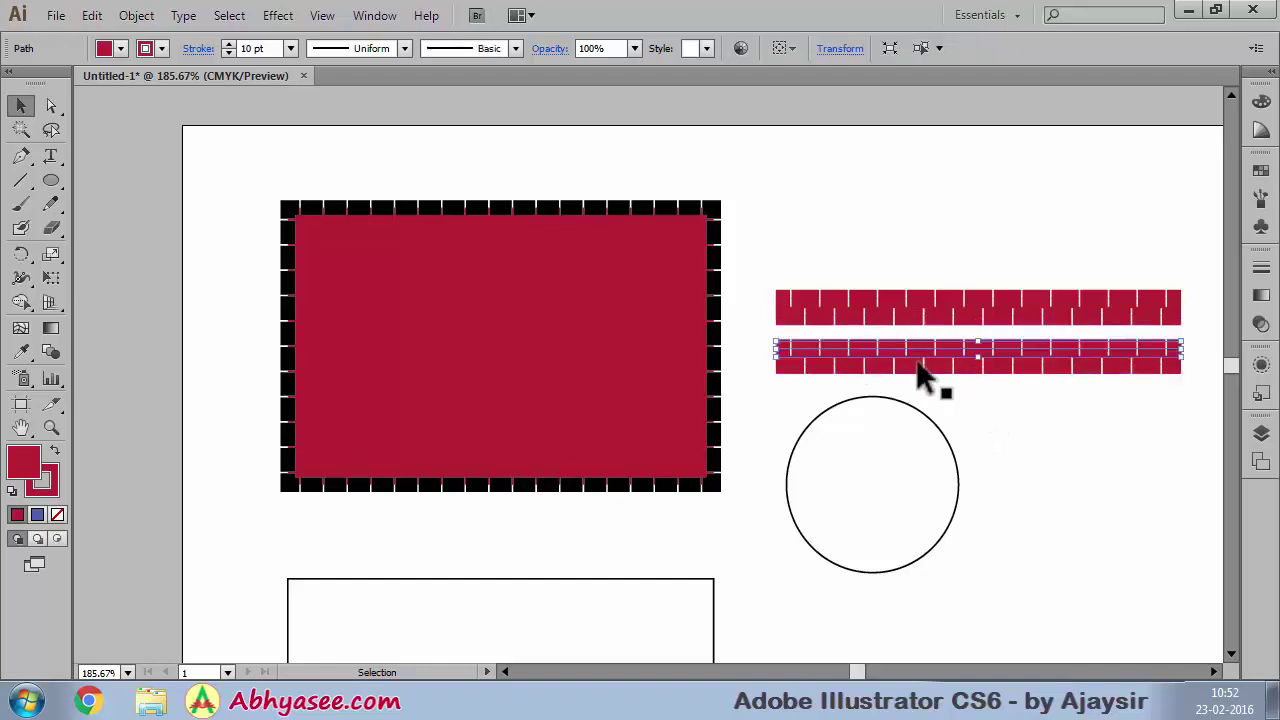
click(900, 312)
click(1005, 413)
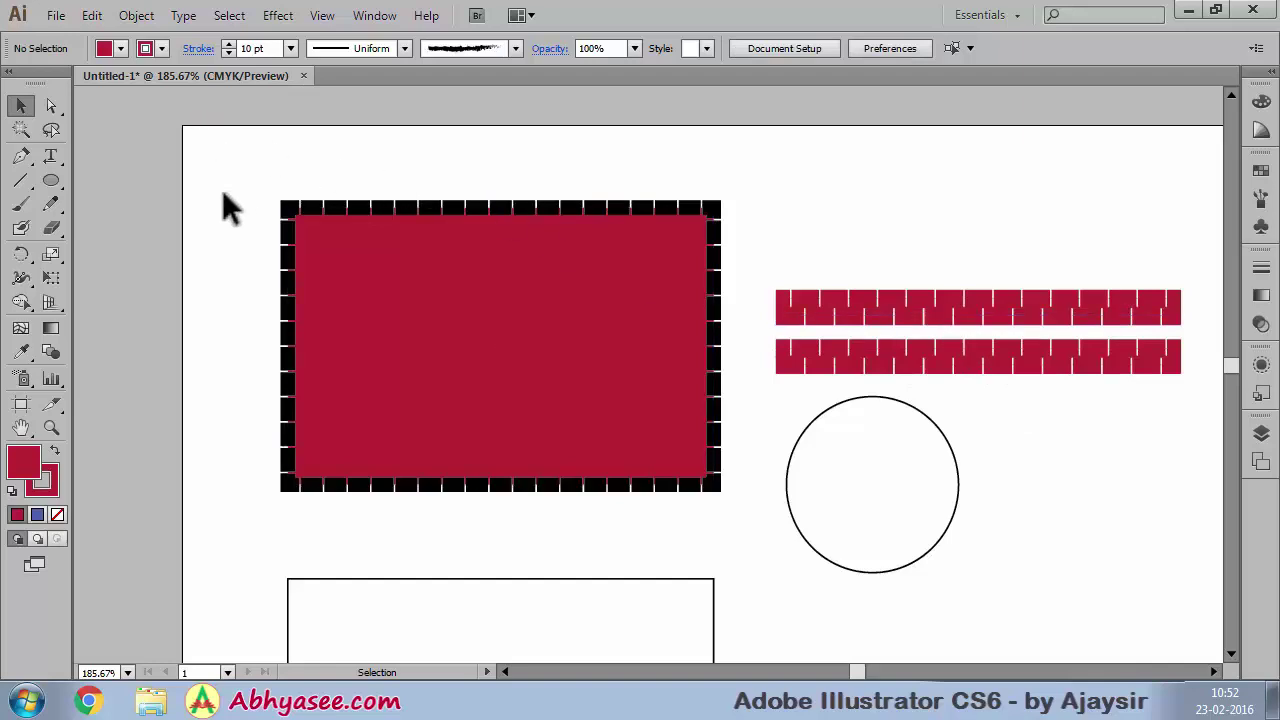
- In Preferences, set the General unit to Pixels and Keyboard Increment to 1
key(ctrl+k)
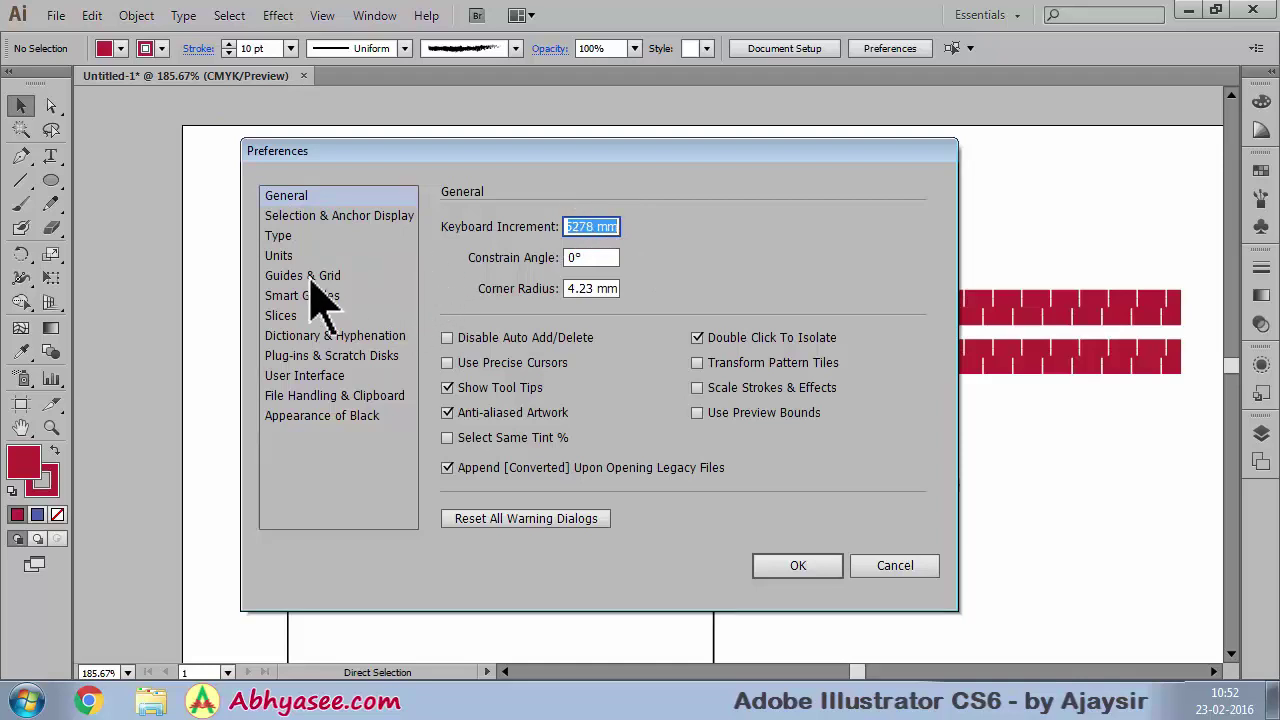
click(285, 256)
click(602, 228)
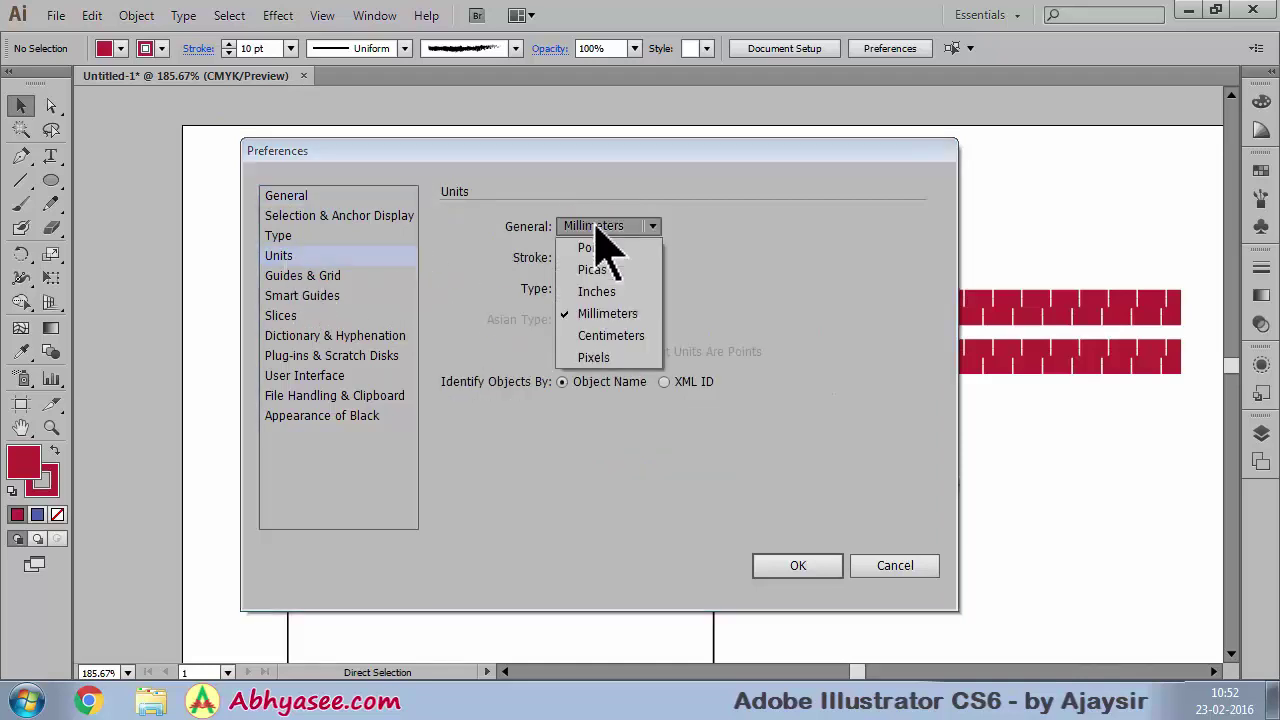
click(602, 356)
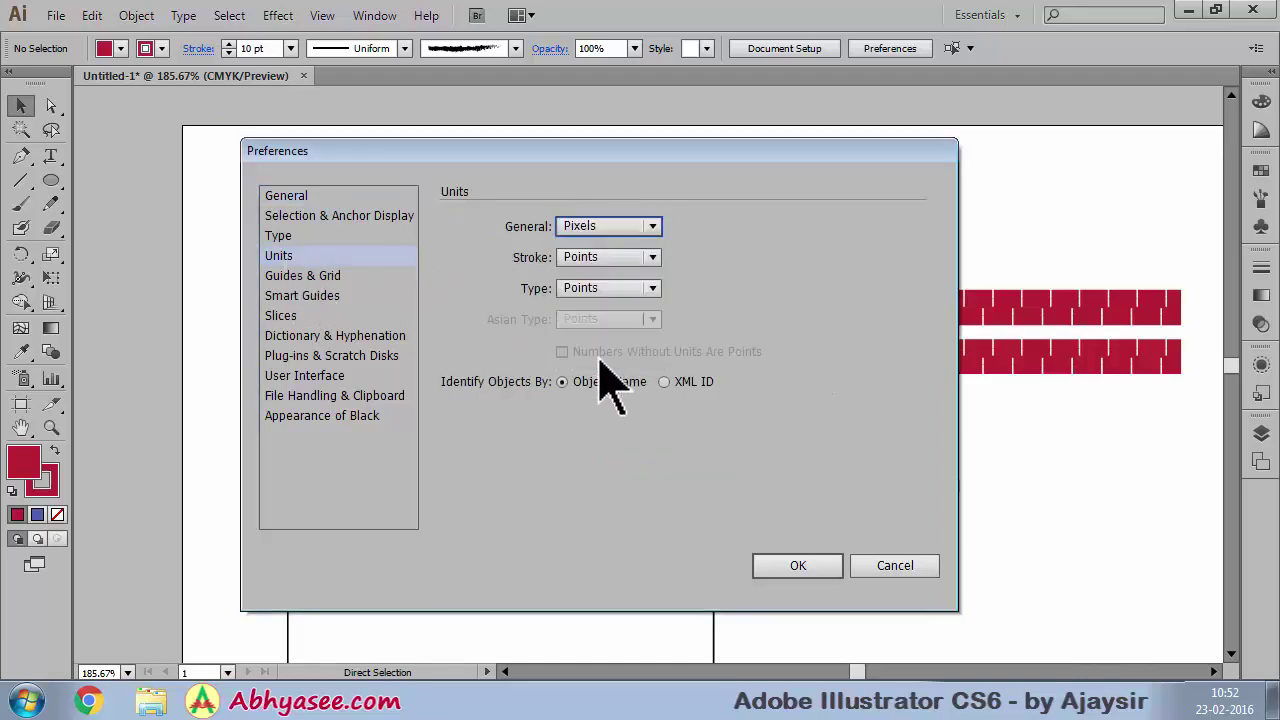
click(291, 197)
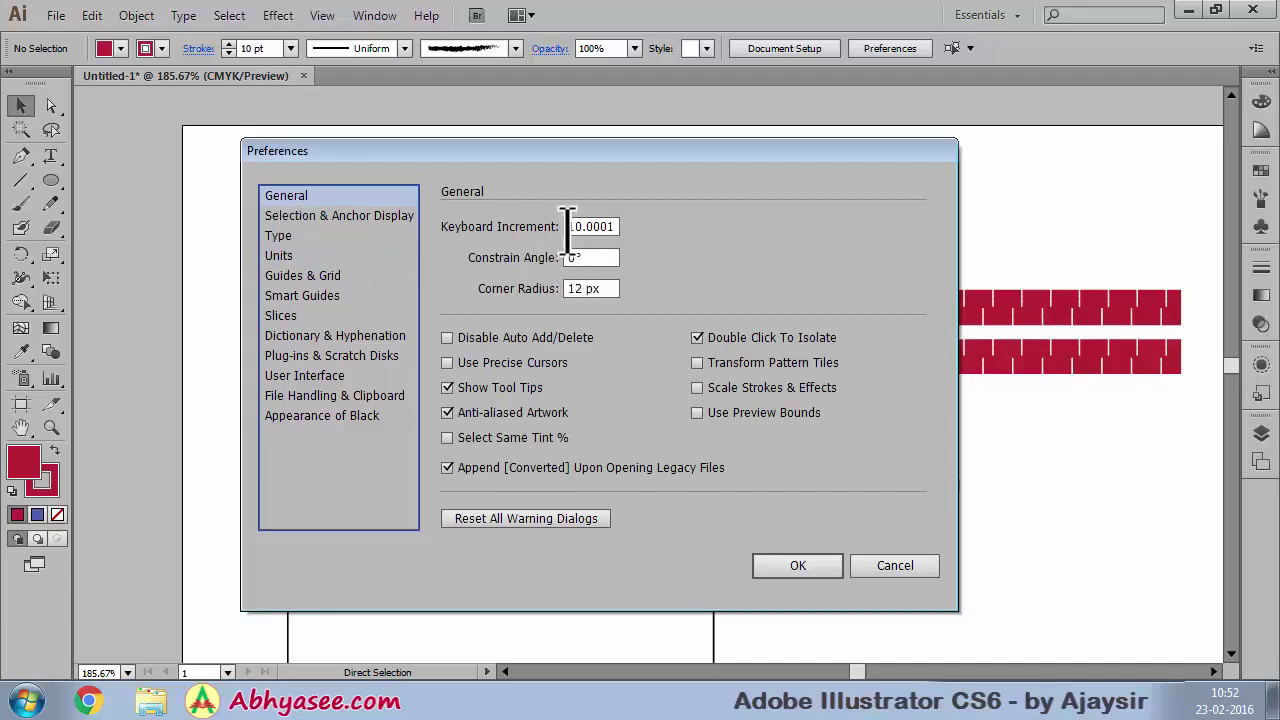
drag(566, 226, 702, 224)
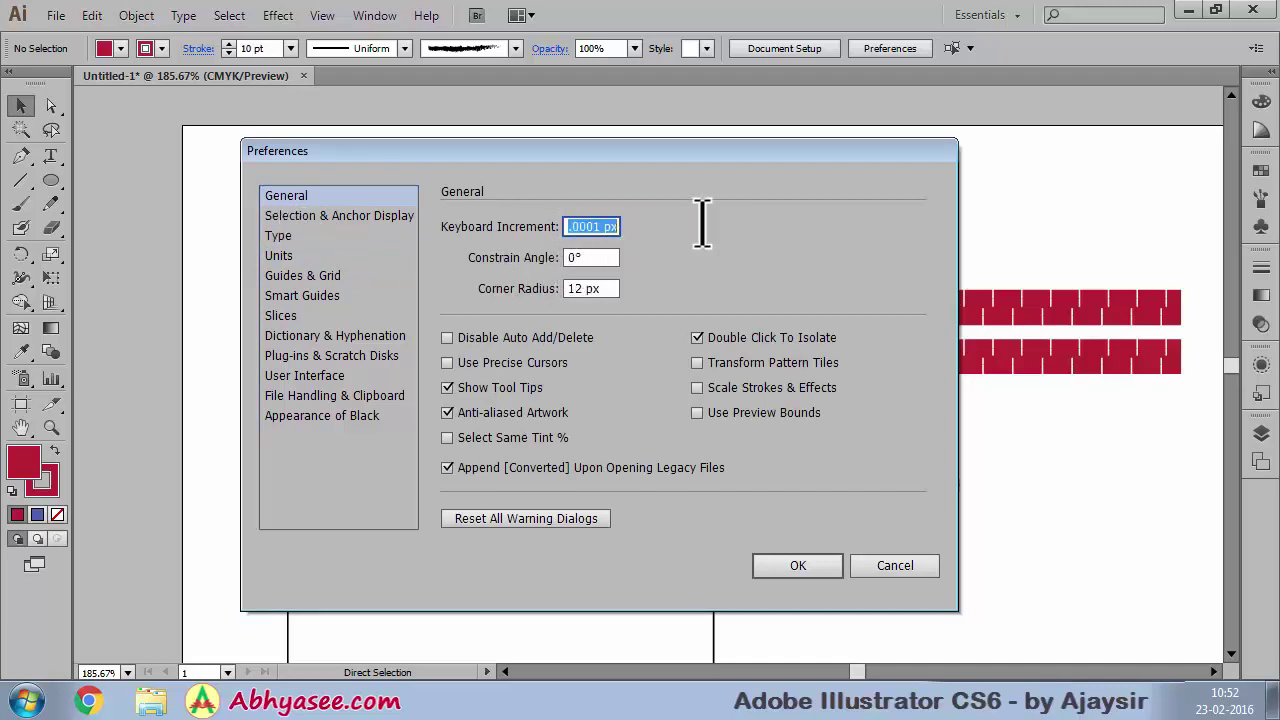
key(Return)
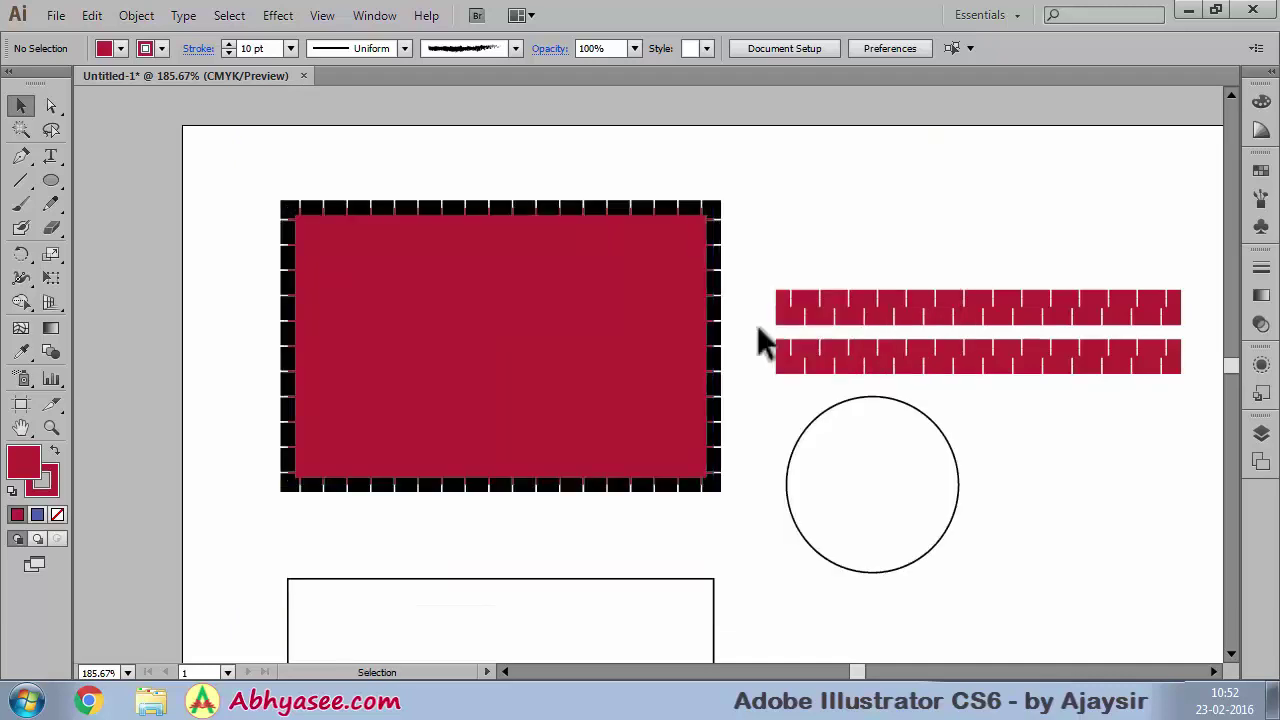
- Select the lower brick row and nudge it up and down with the arrow keys
click(872, 330)
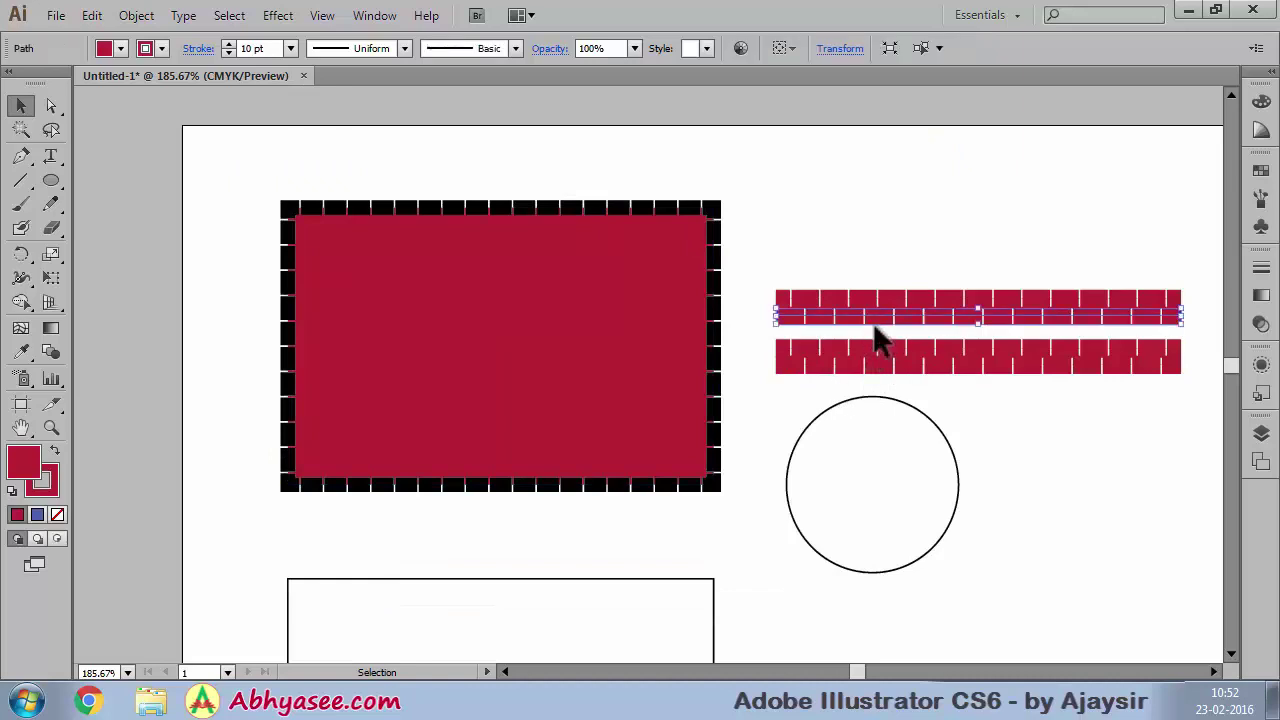
click(900, 435)
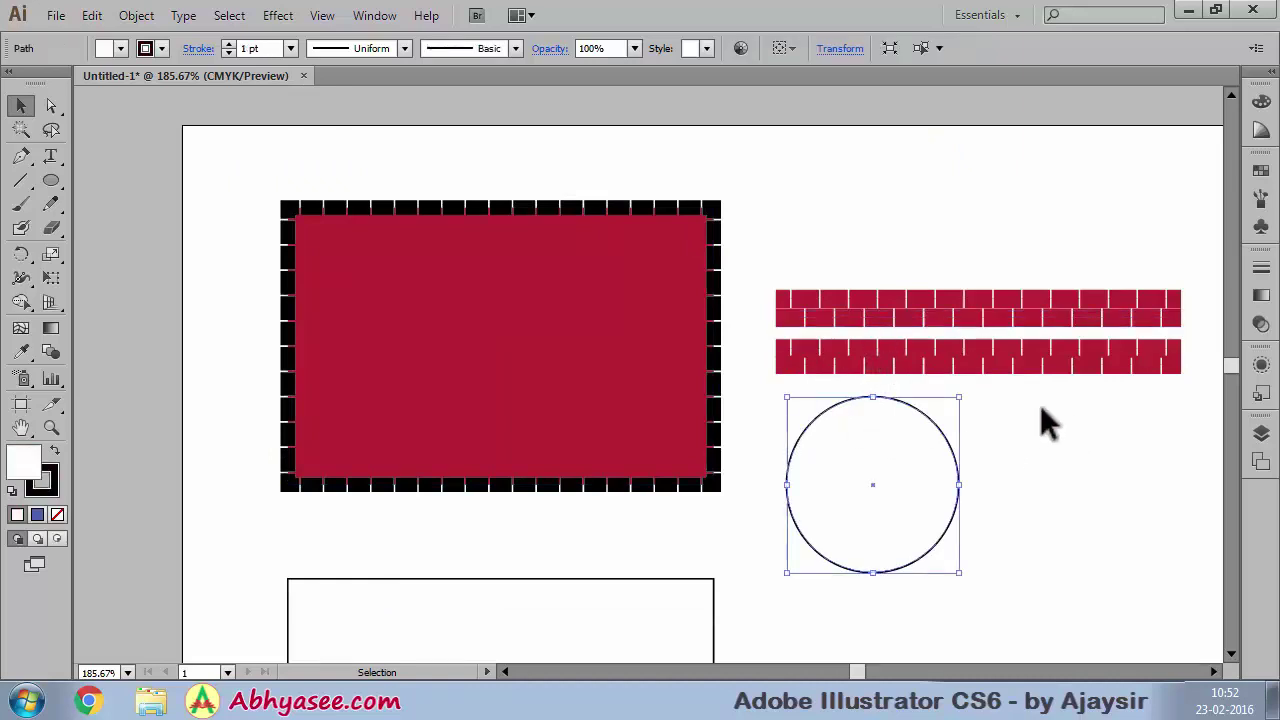
click(983, 325)
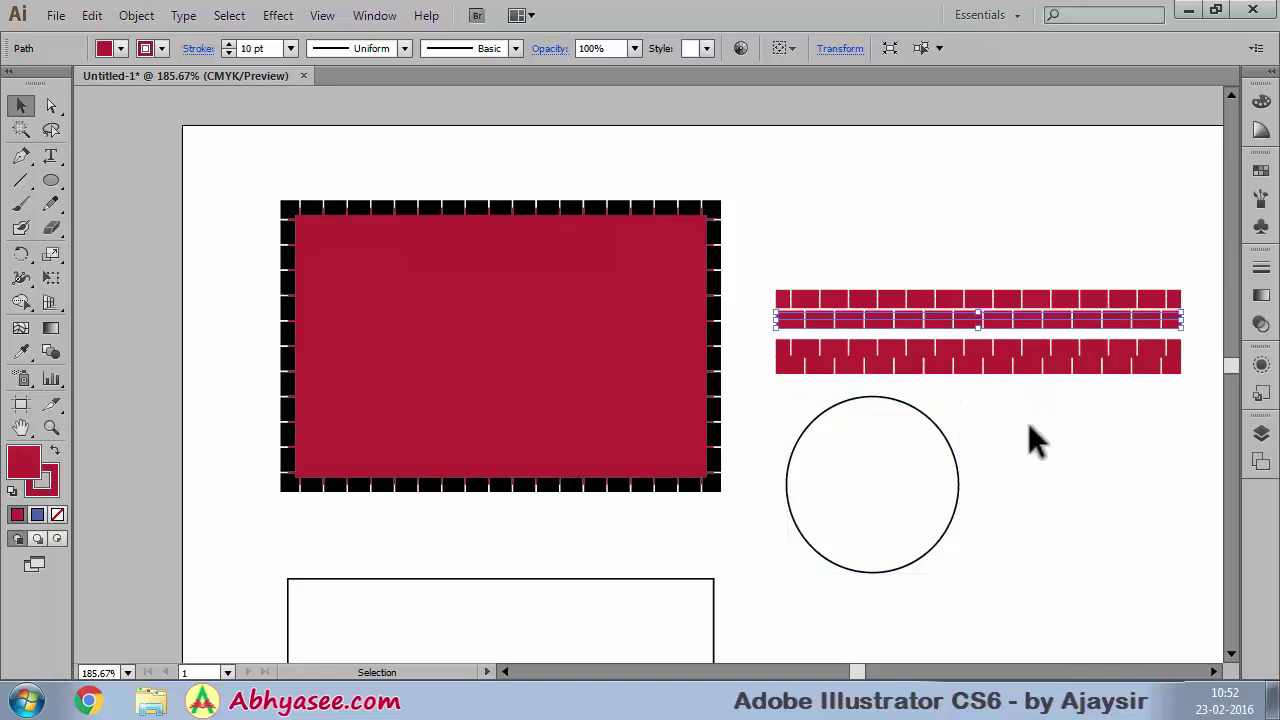
click(1028, 424)
click(920, 352)
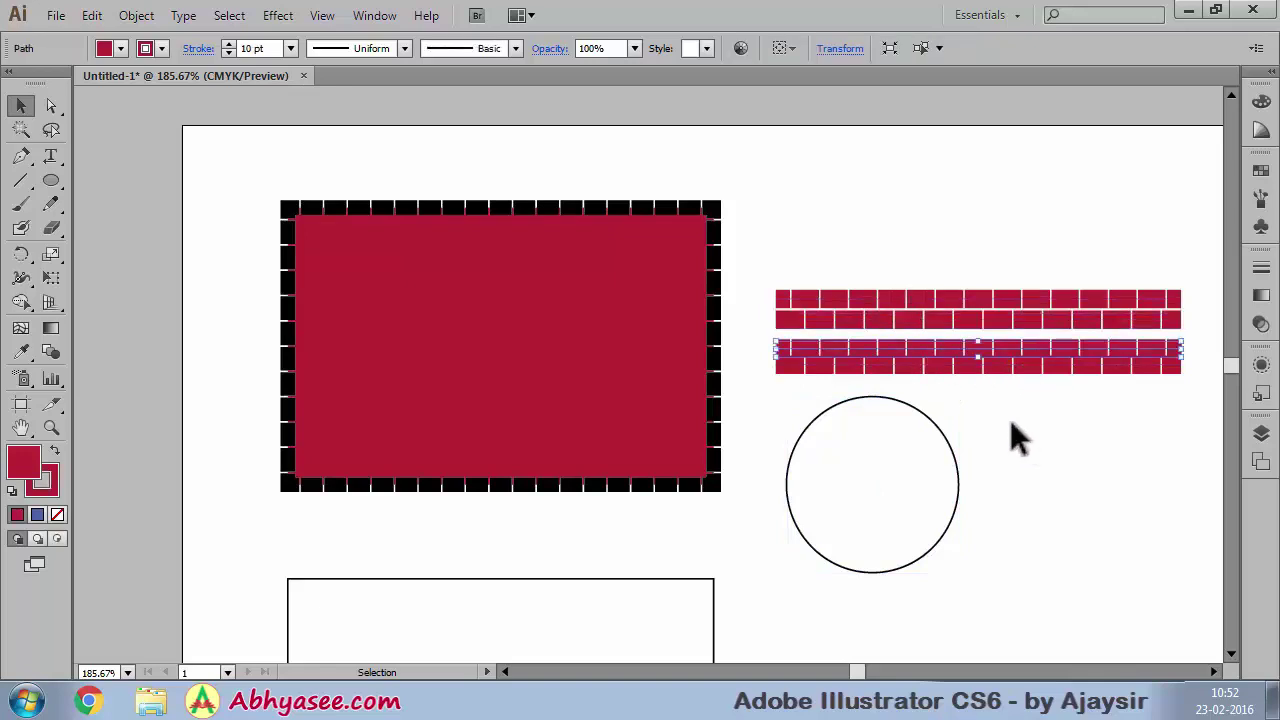
key(Up)
key(Up)
key(Up)
key(Up)
key(Down)
key(Down)
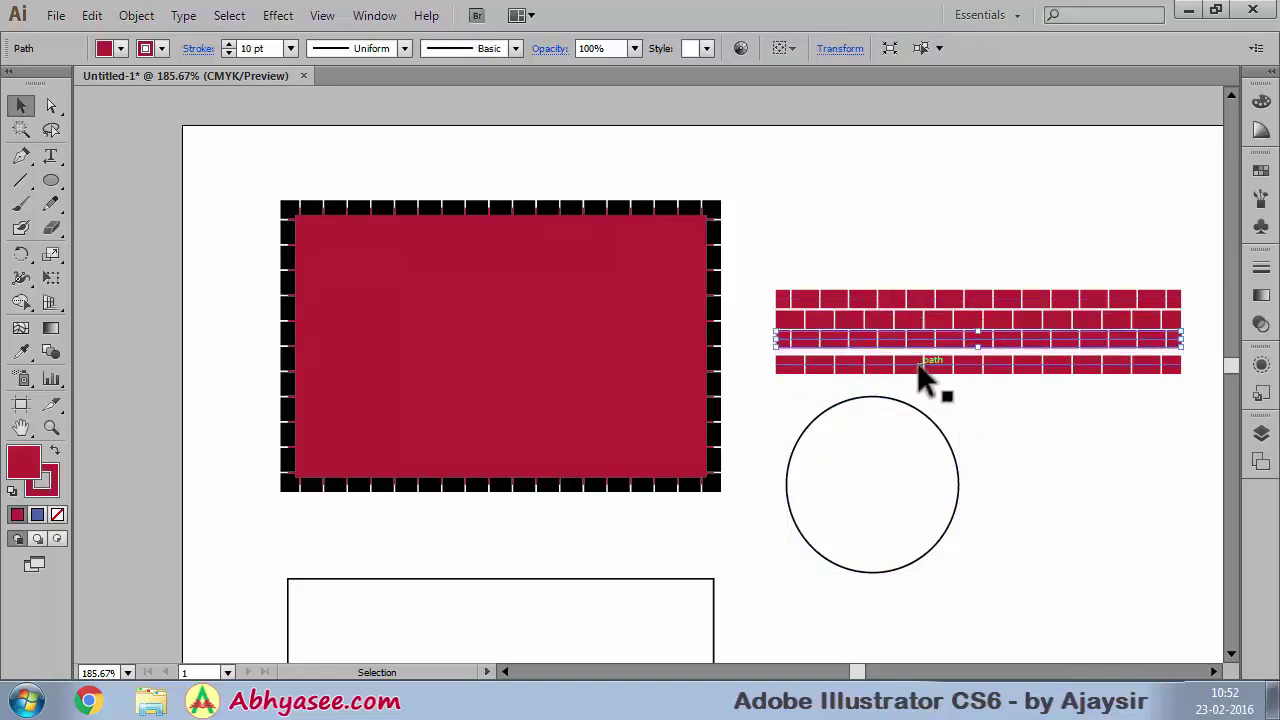
key(Down)
key(Down)
key(Up)
- Nudge the top brick row down so both rows join flush
click(1019, 427)
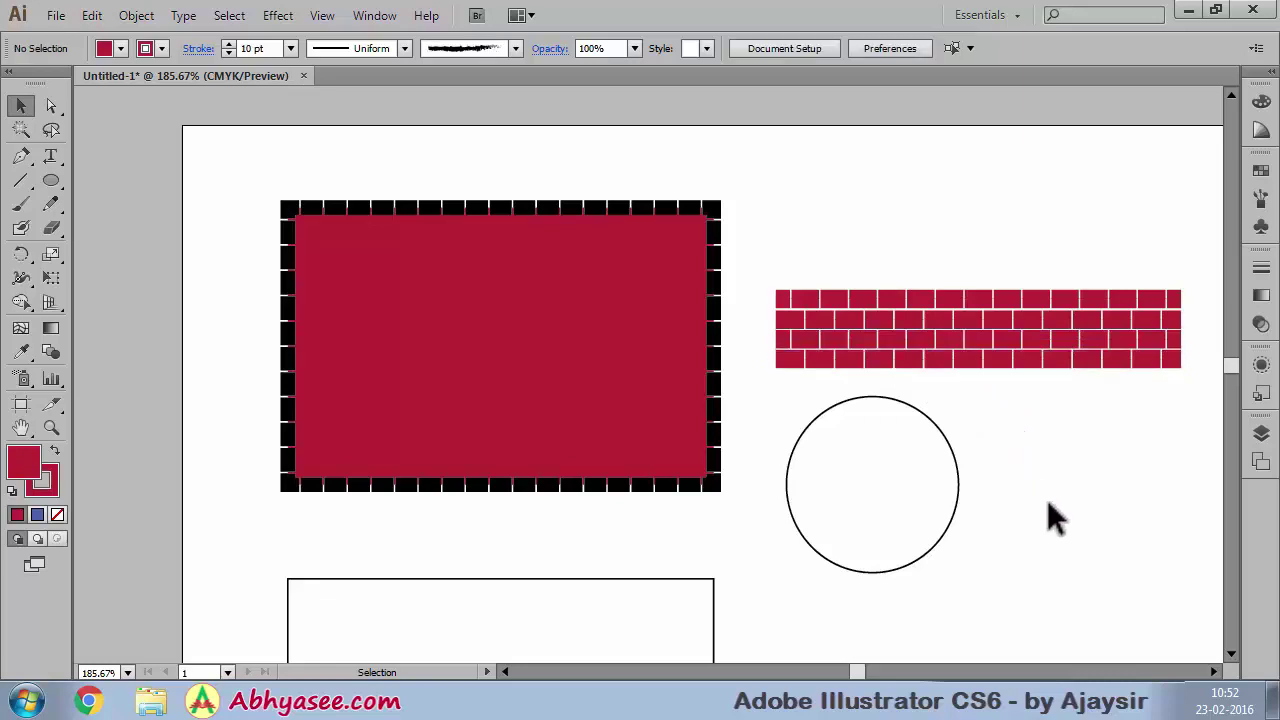
click(849, 300)
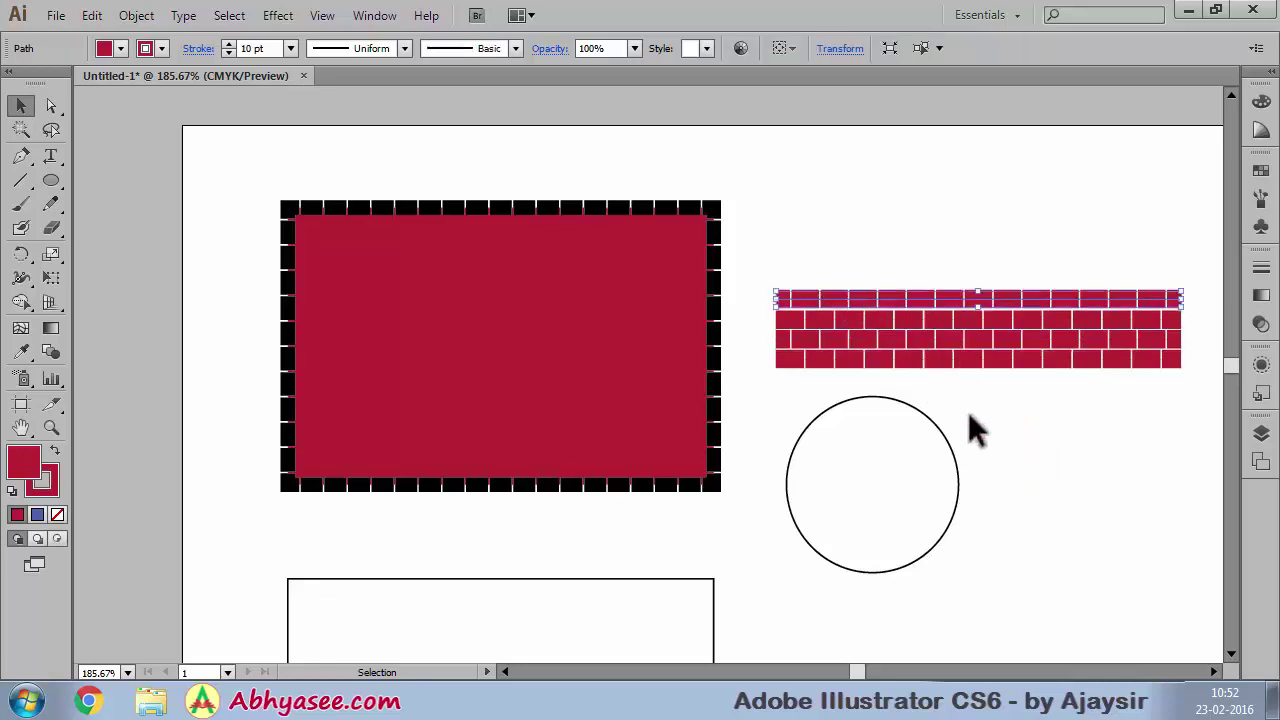
key(Down)
click(1038, 448)
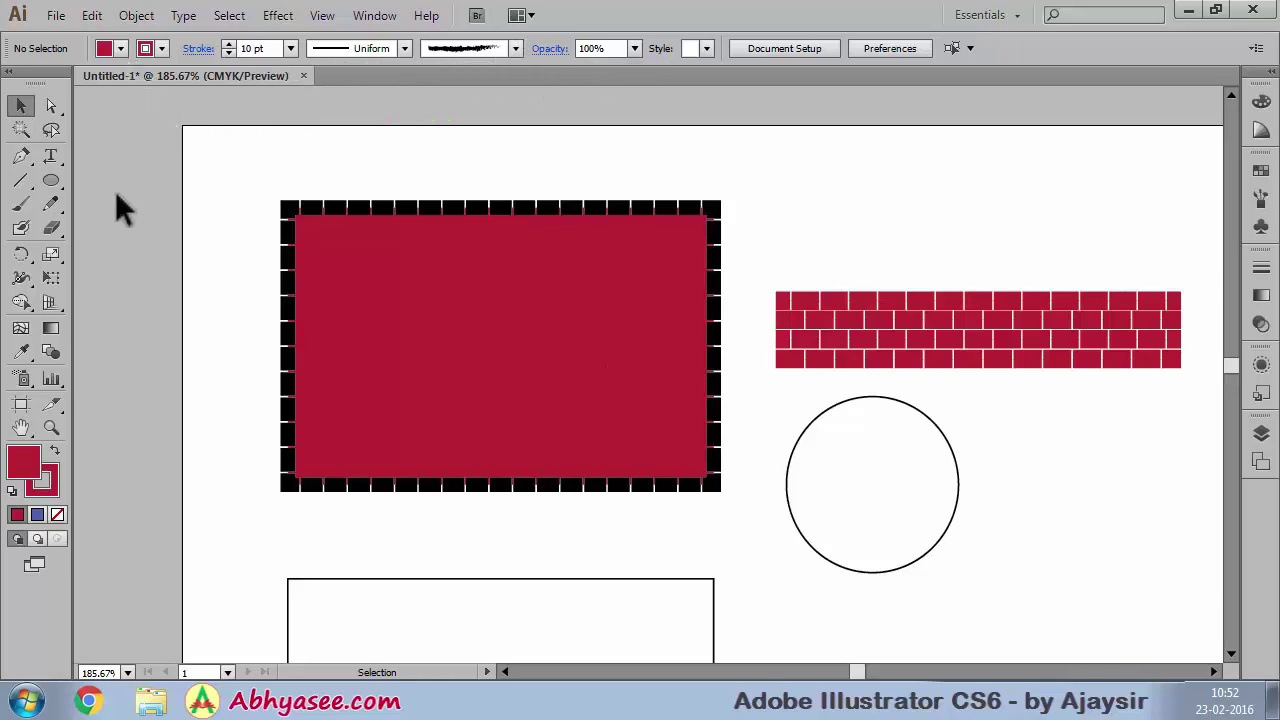
click(1231, 653)
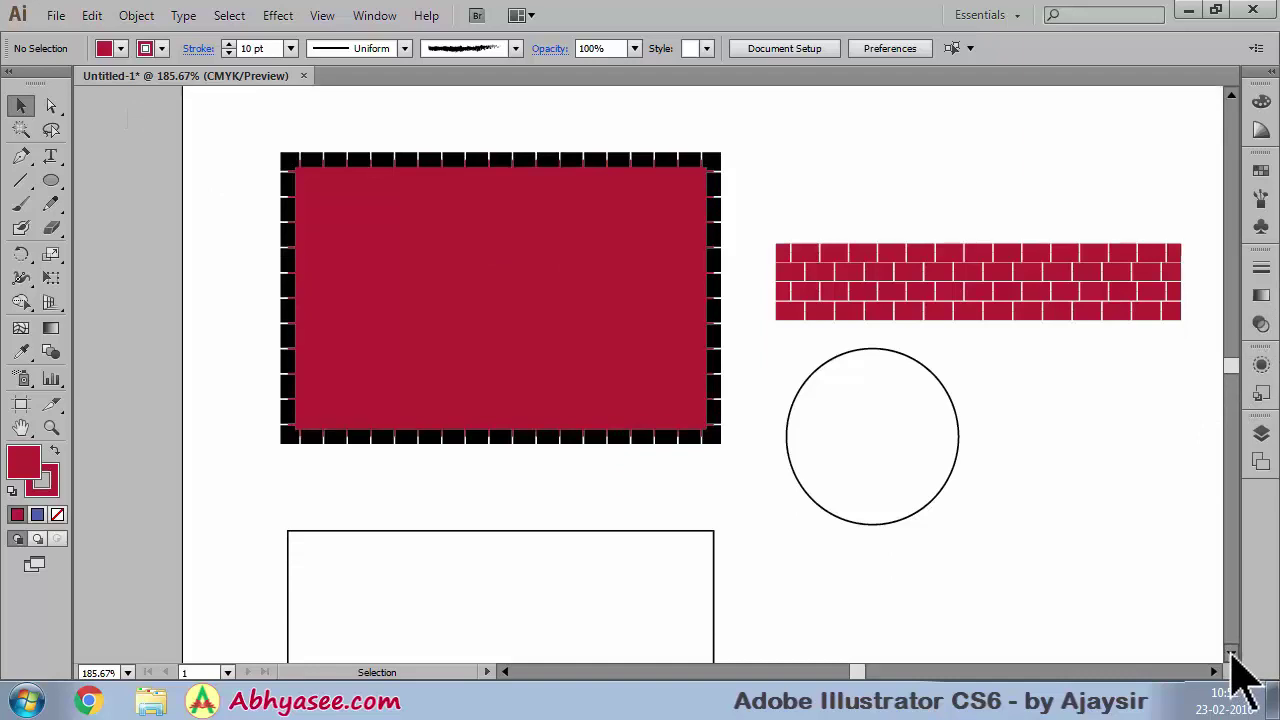
click(121, 49)
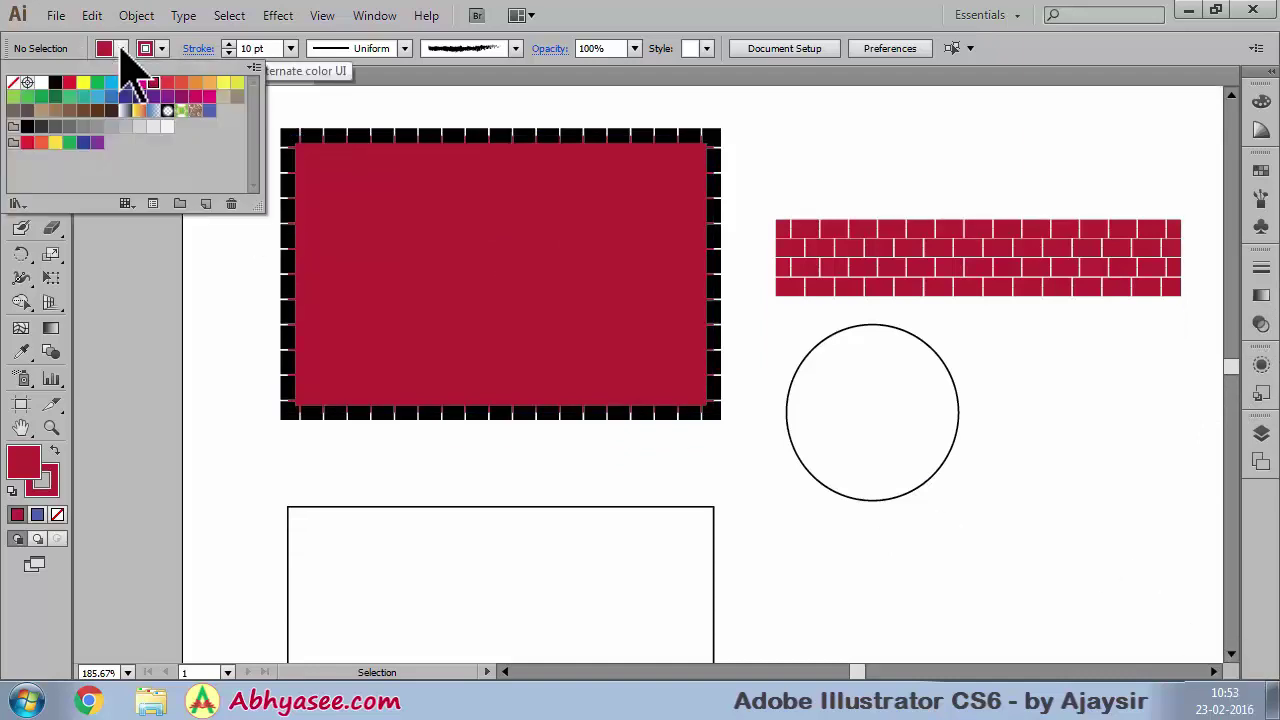
click(16, 204)
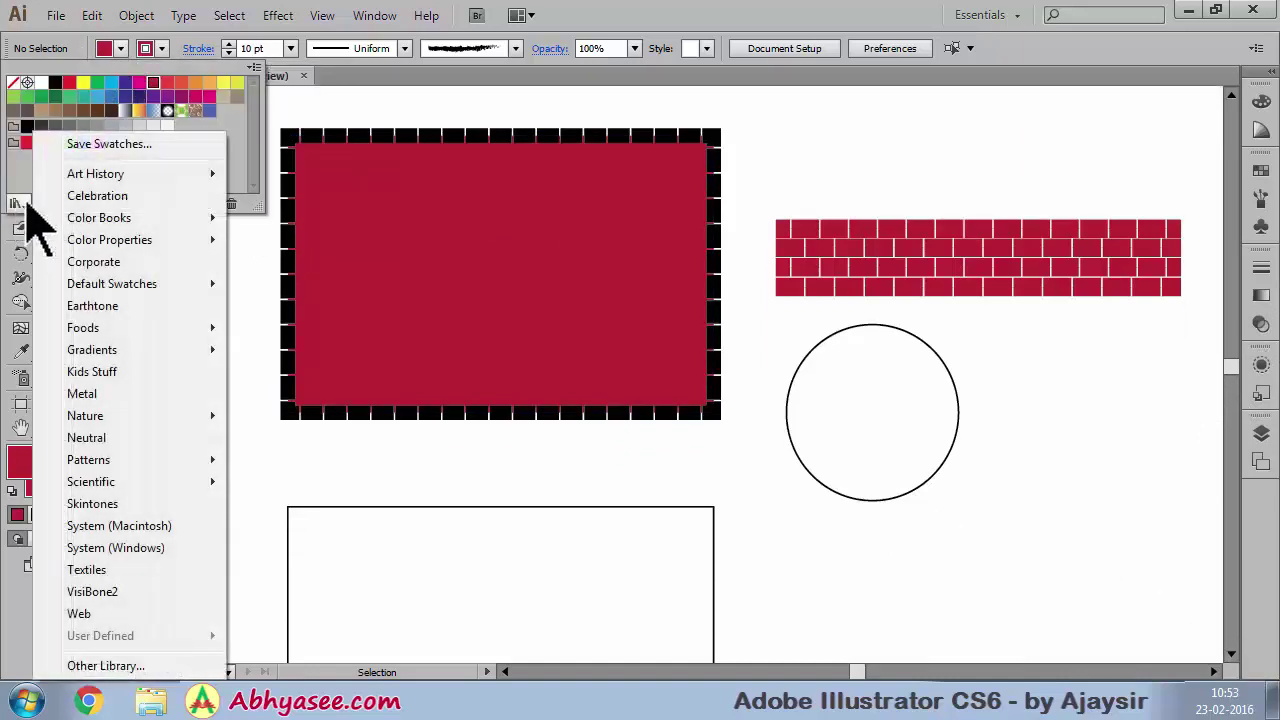
click(622, 4)
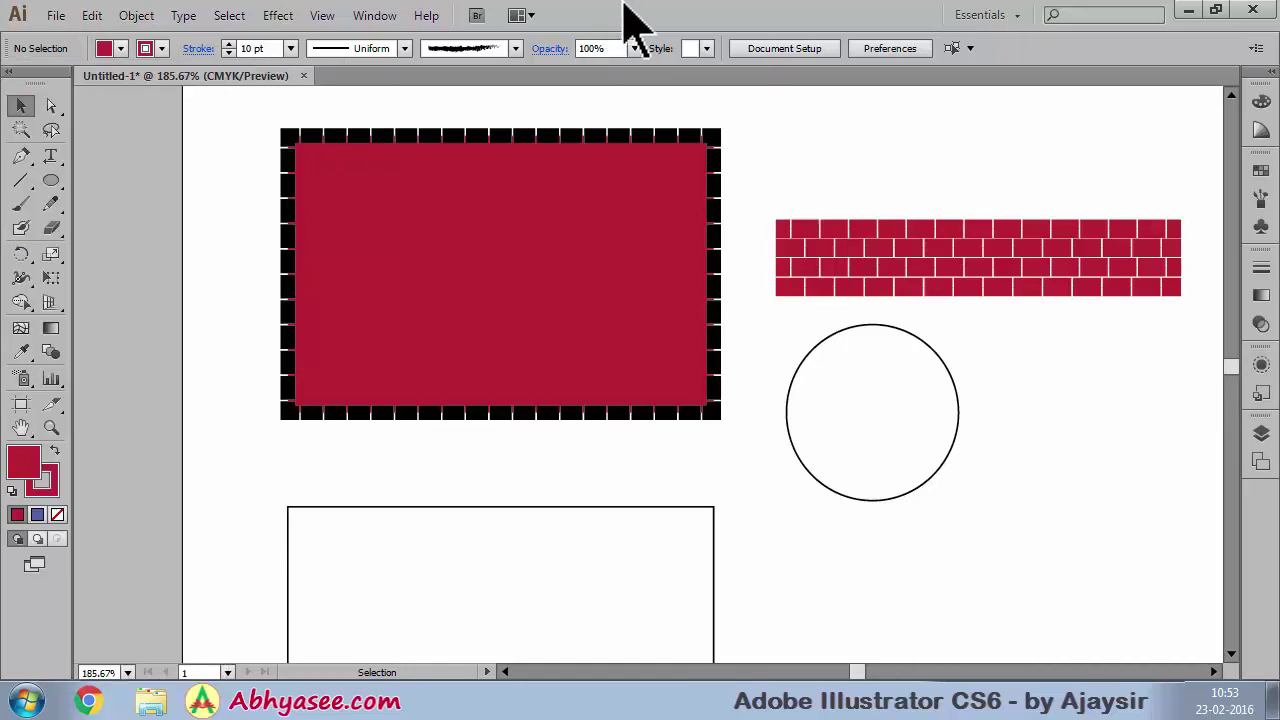
click(707, 49)
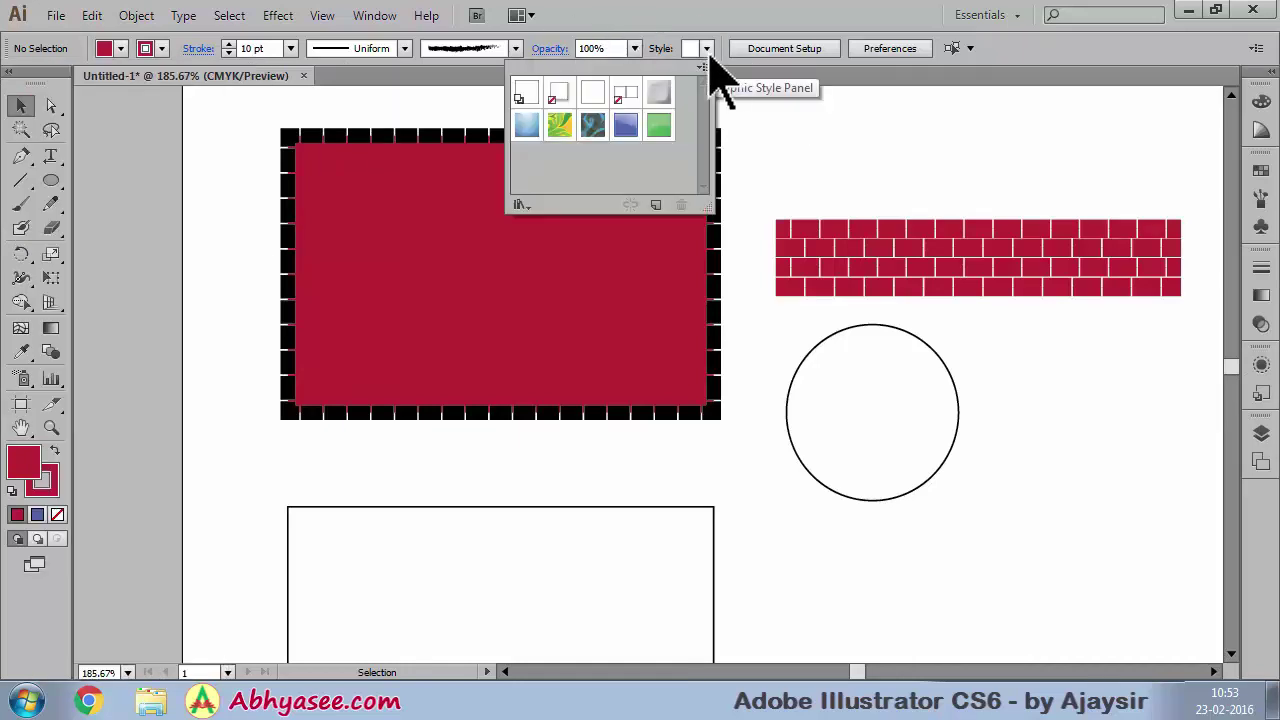
click(521, 205)
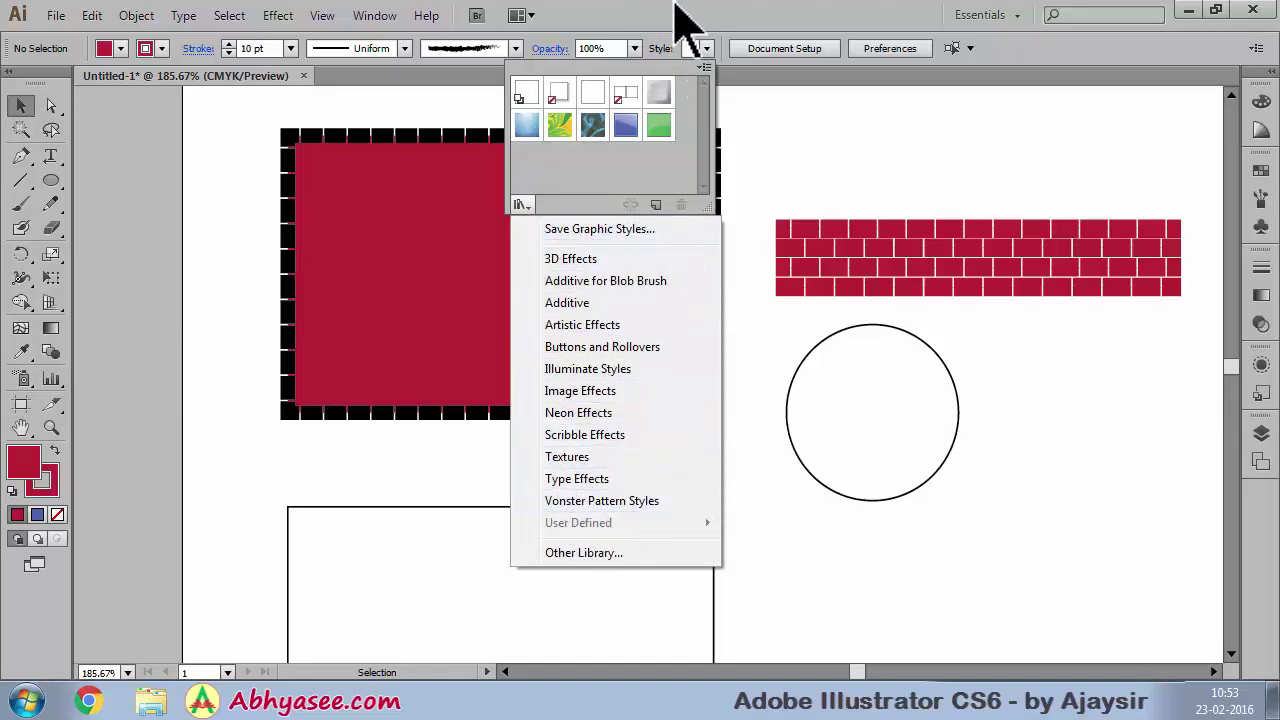
click(688, 45)
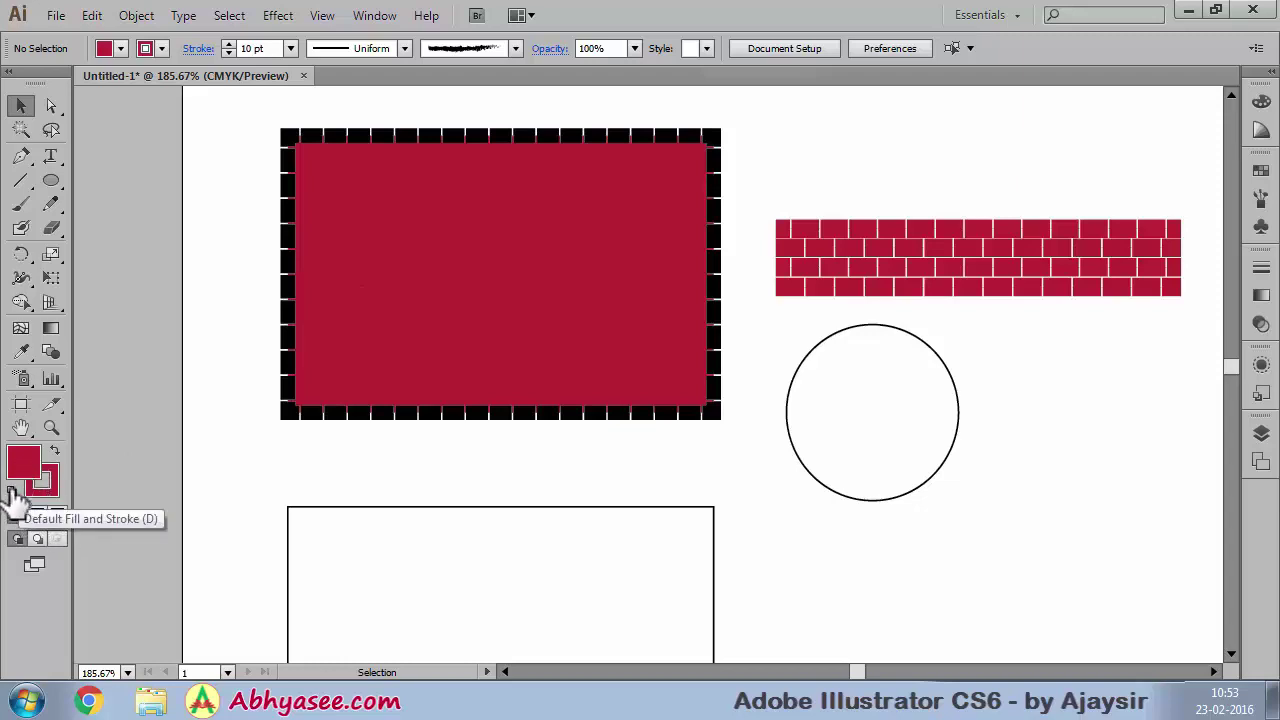
- Apply default fill and stroke, swap to black fill and white stroke, and scroll to the lower rectangle
click(14, 494)
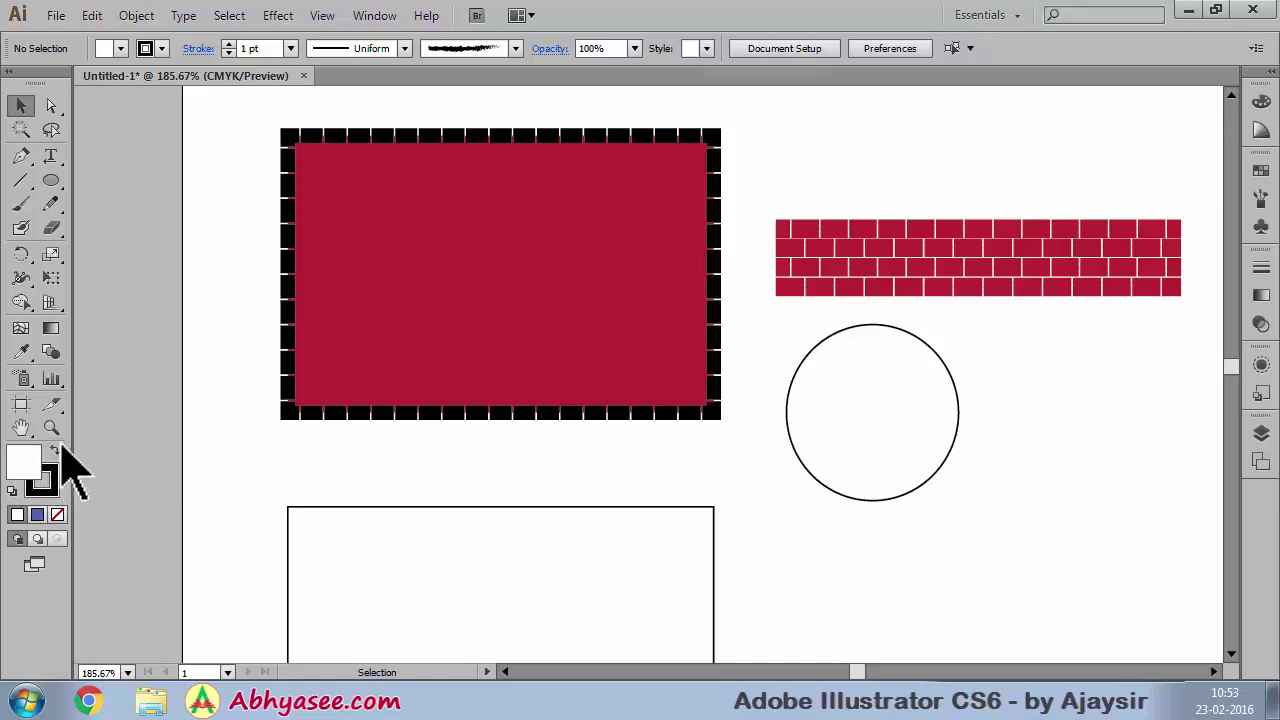
click(56, 452)
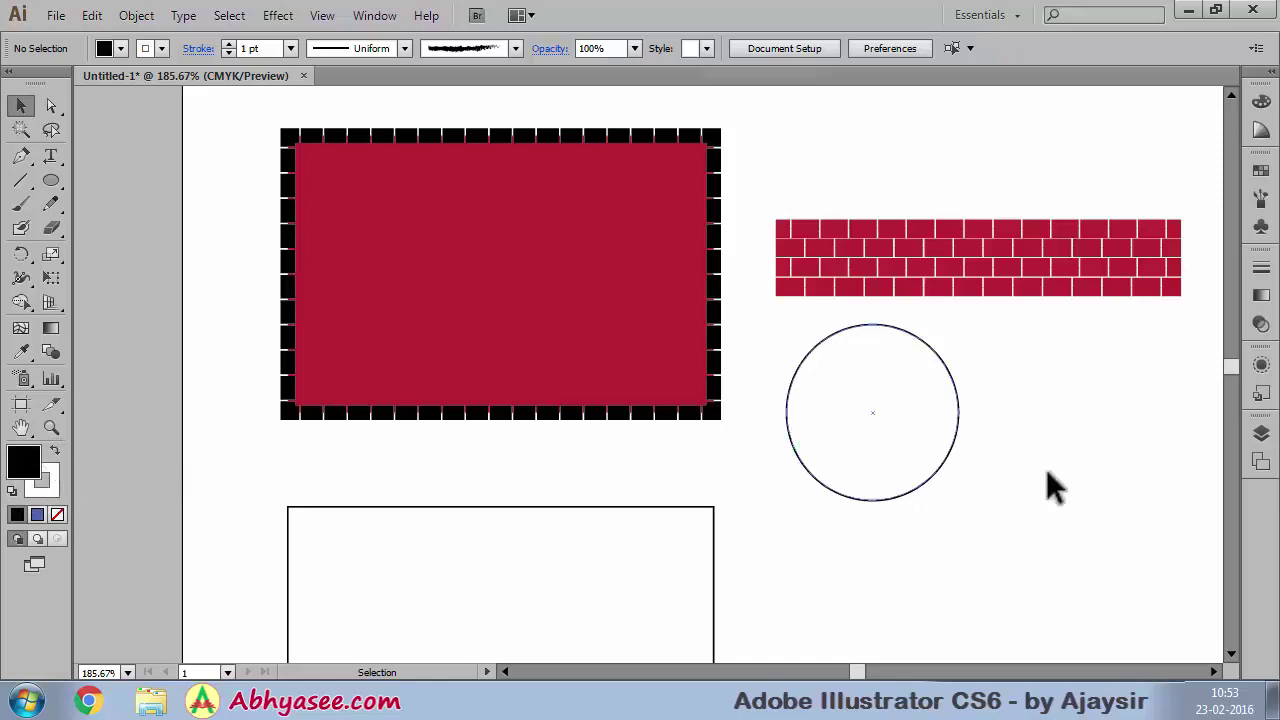
click(1231, 653)
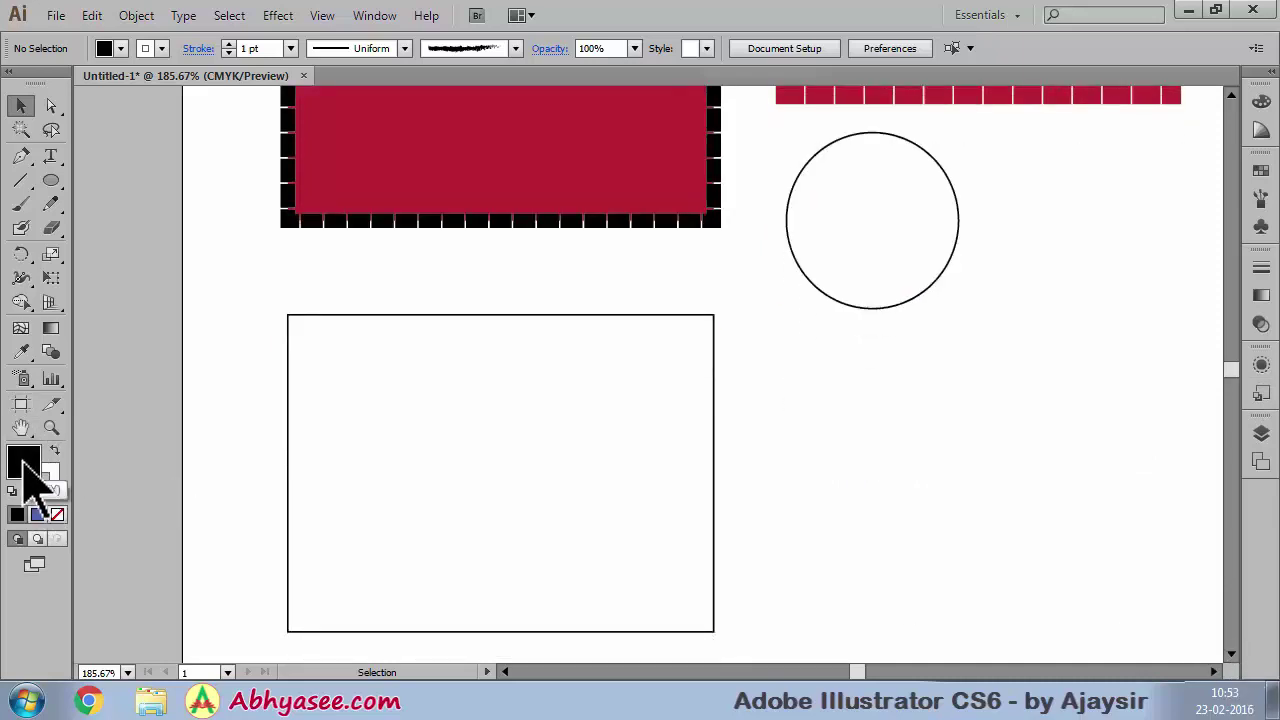
- Set the fill colour to teal #33FFCC in the Color Picker
double_click(25, 466)
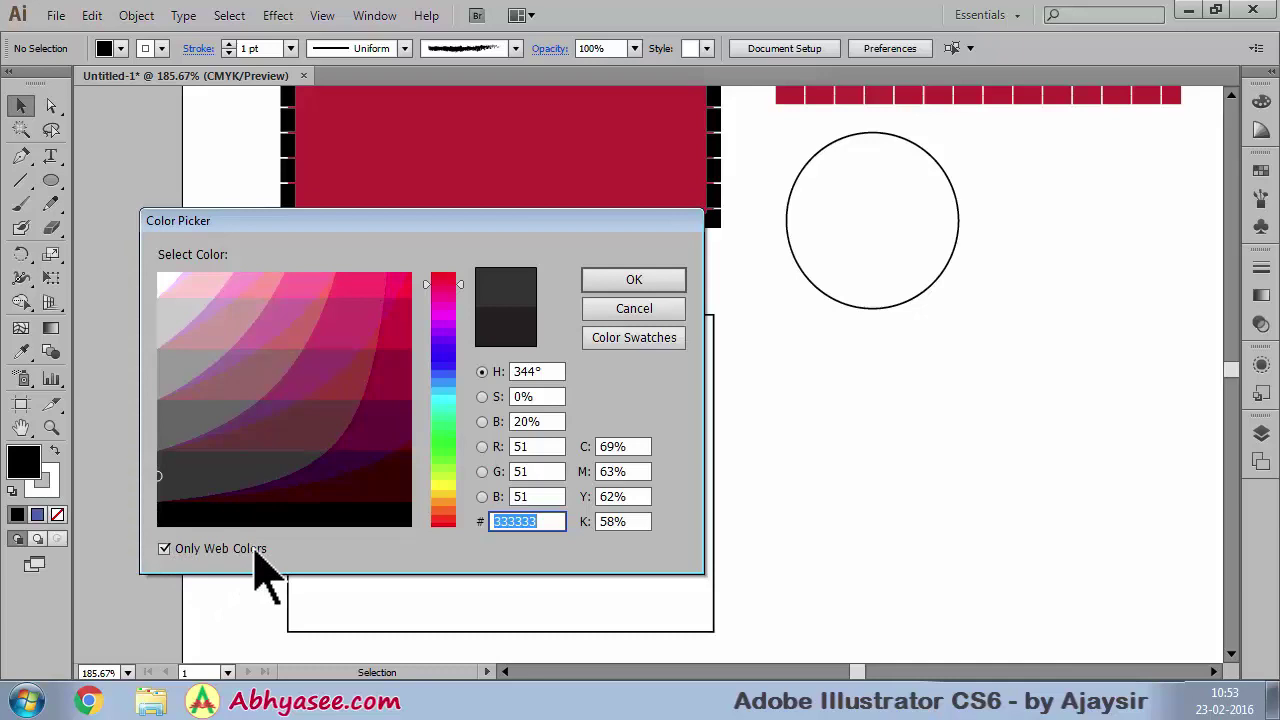
click(446, 350)
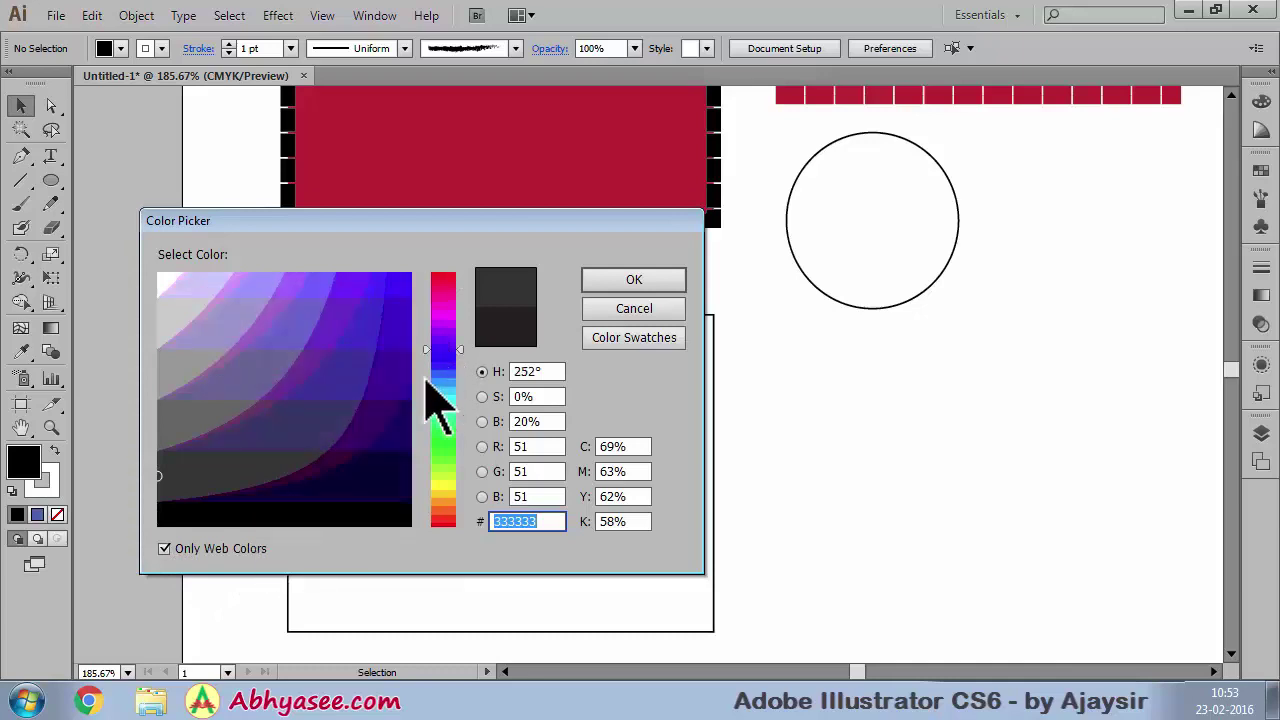
click(461, 351)
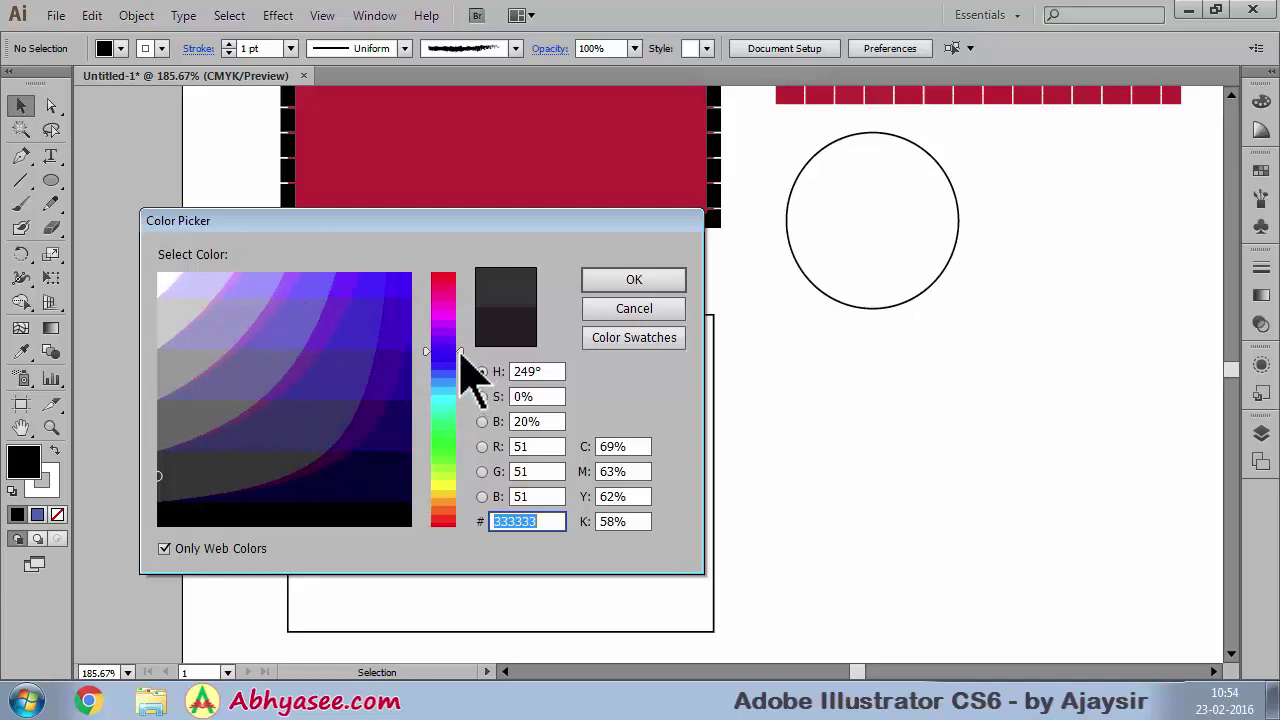
drag(460, 345, 462, 311)
mouse_move(462, 311)
mouse_down()
mouse_move(462, 278)
mouse_move(457, 449)
mouse_move(460, 411)
mouse_up()
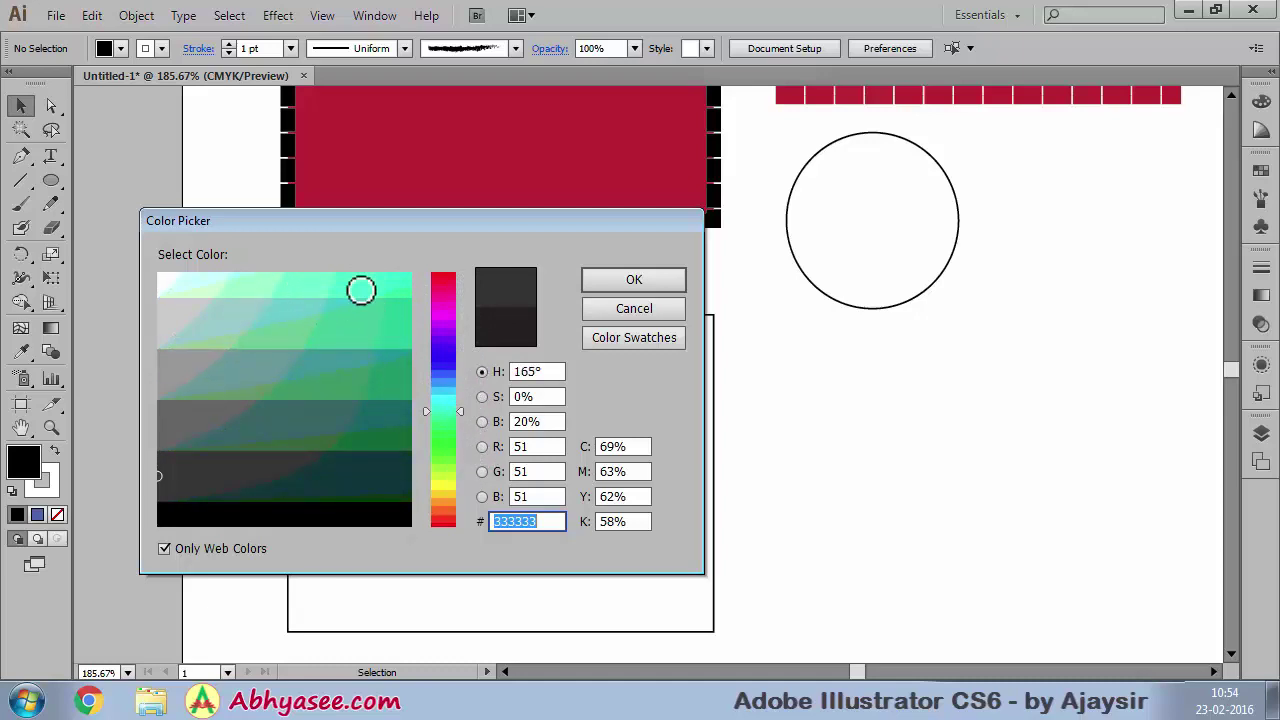
click(365, 281)
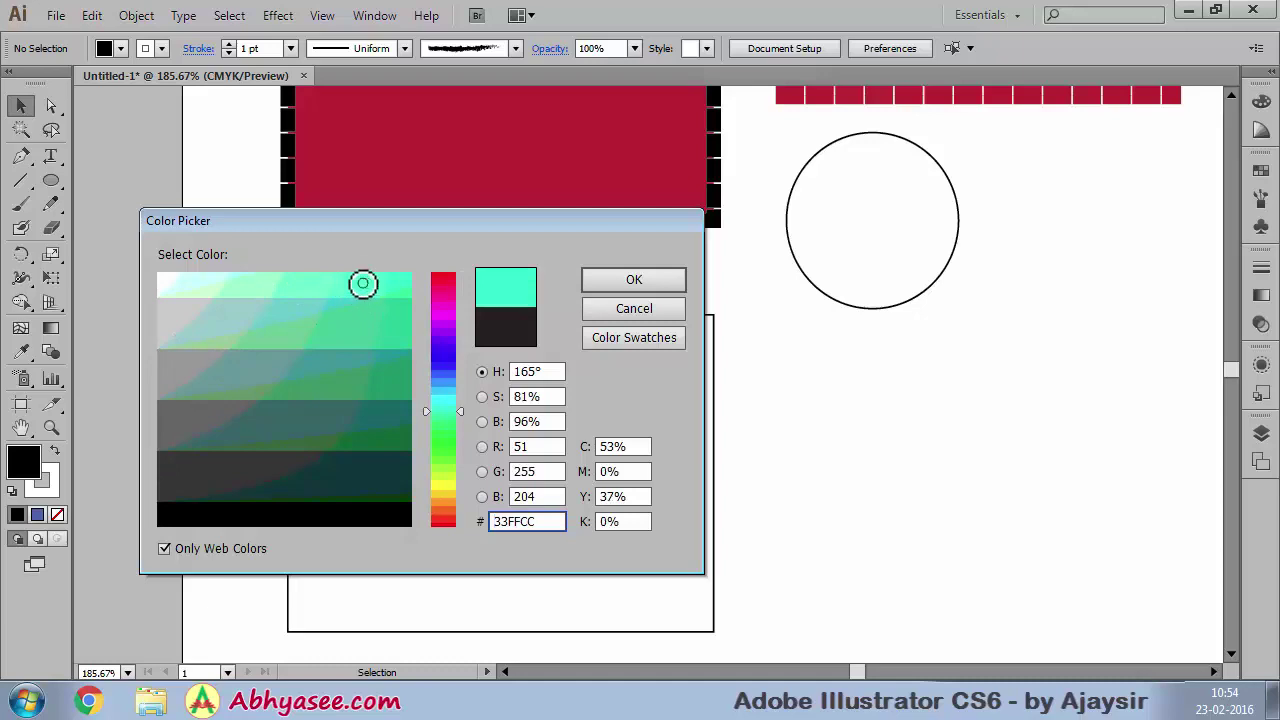
click(605, 279)
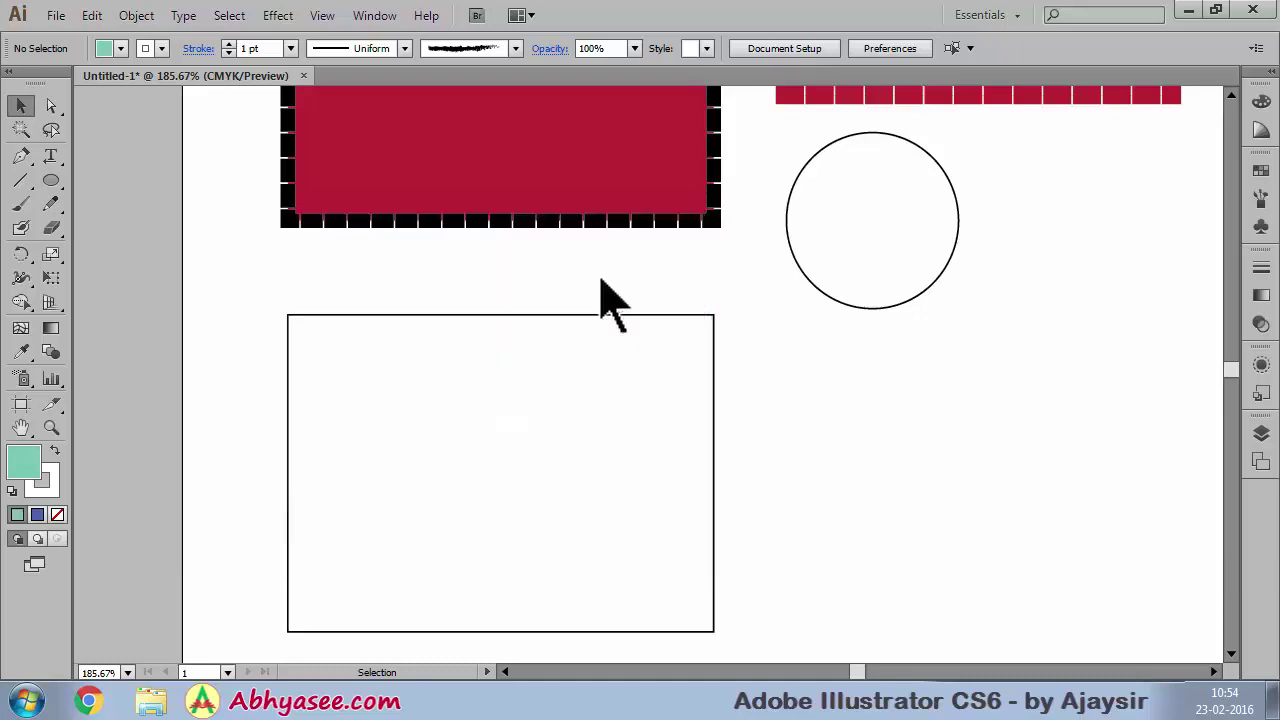
- Set the stroke colour to pink #FF3366, then restore default white fill and black stroke
double_click(56, 477)
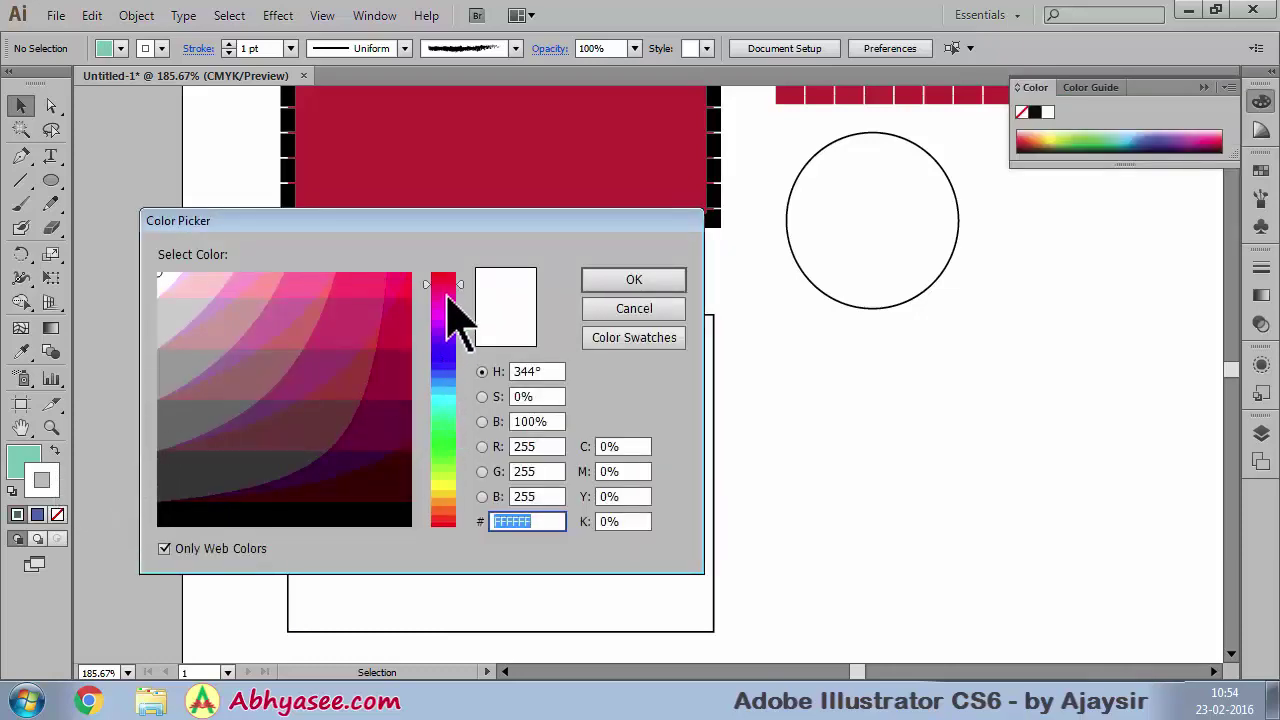
click(355, 290)
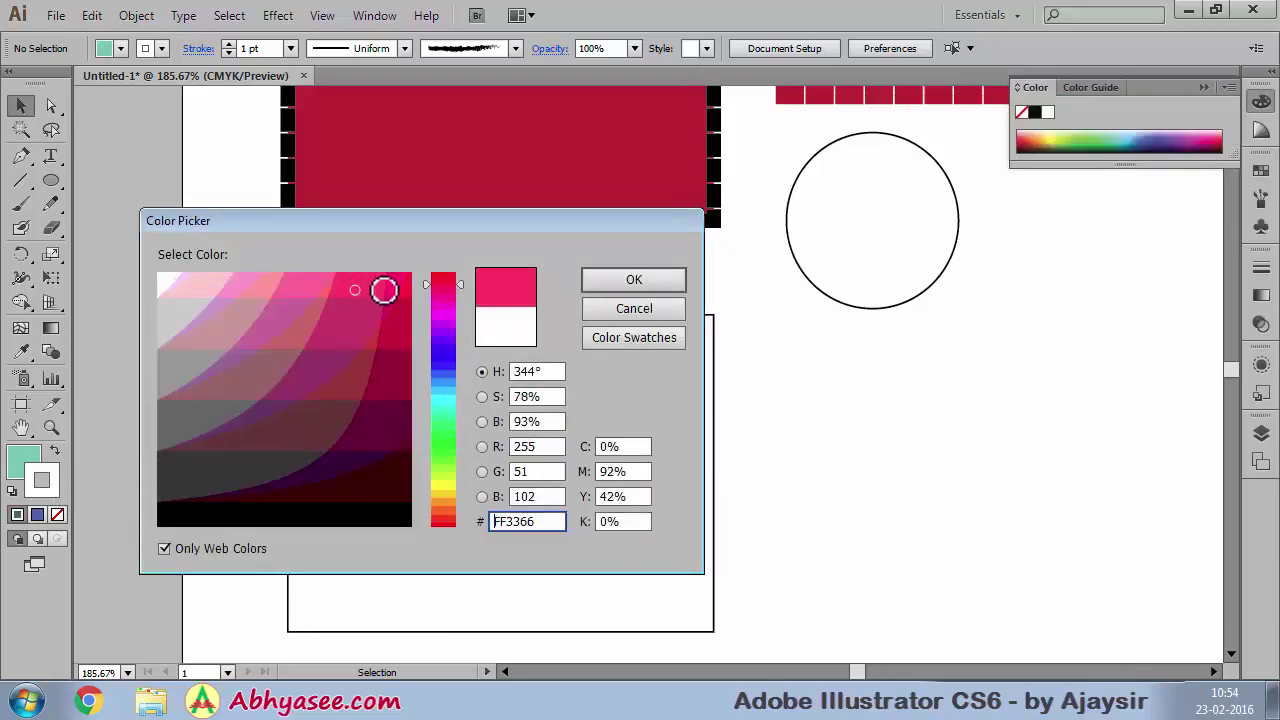
click(604, 284)
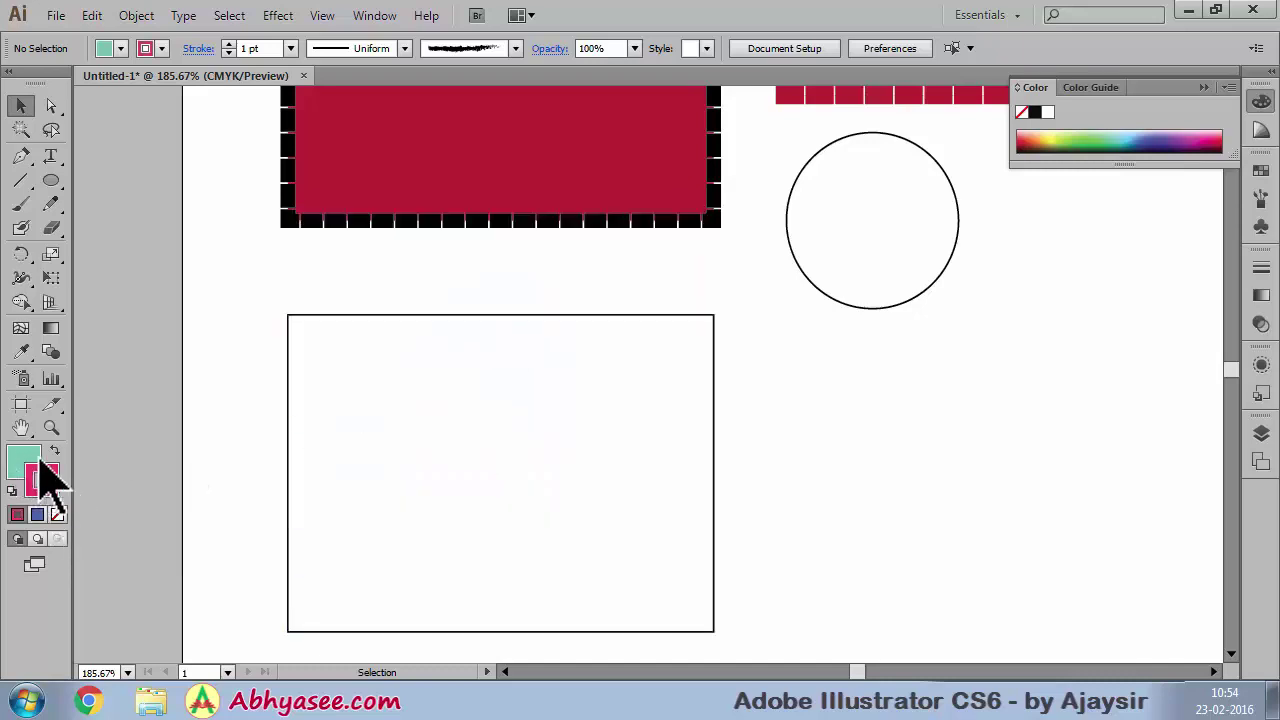
click(12, 490)
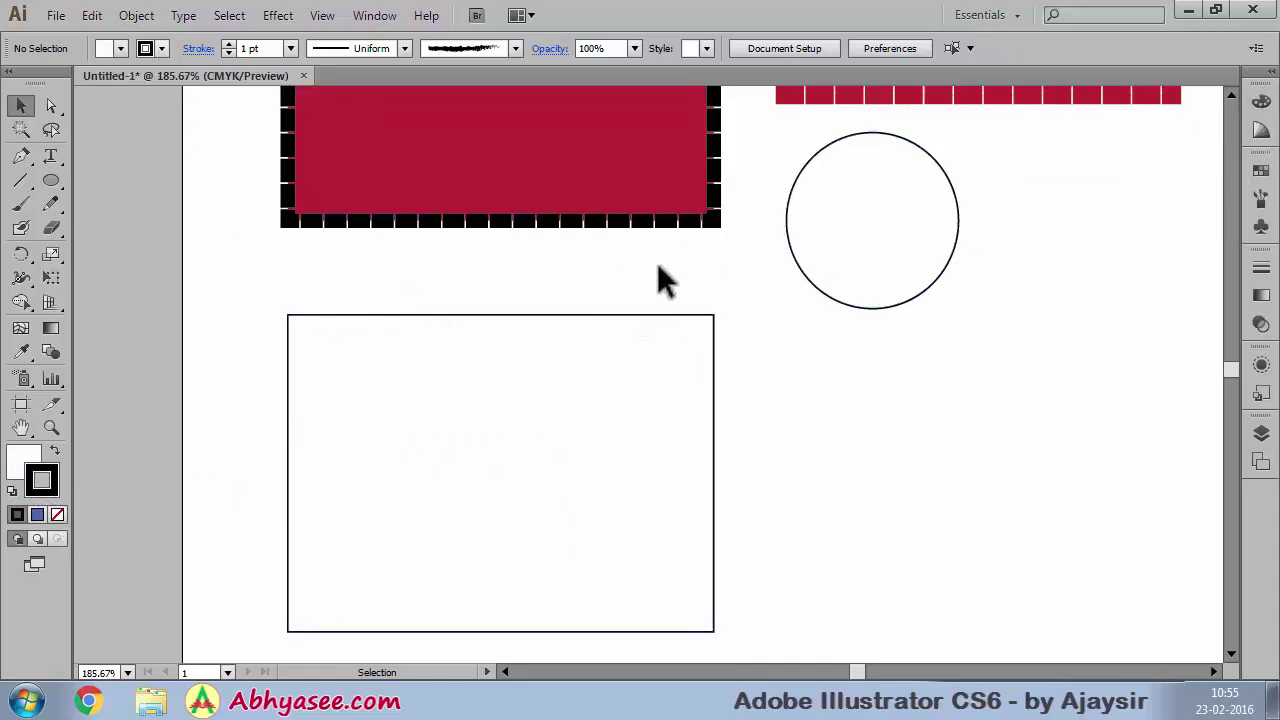
- Give the lower rectangle a 10 pt lime-green outline, keeping its white fill
click(570, 315)
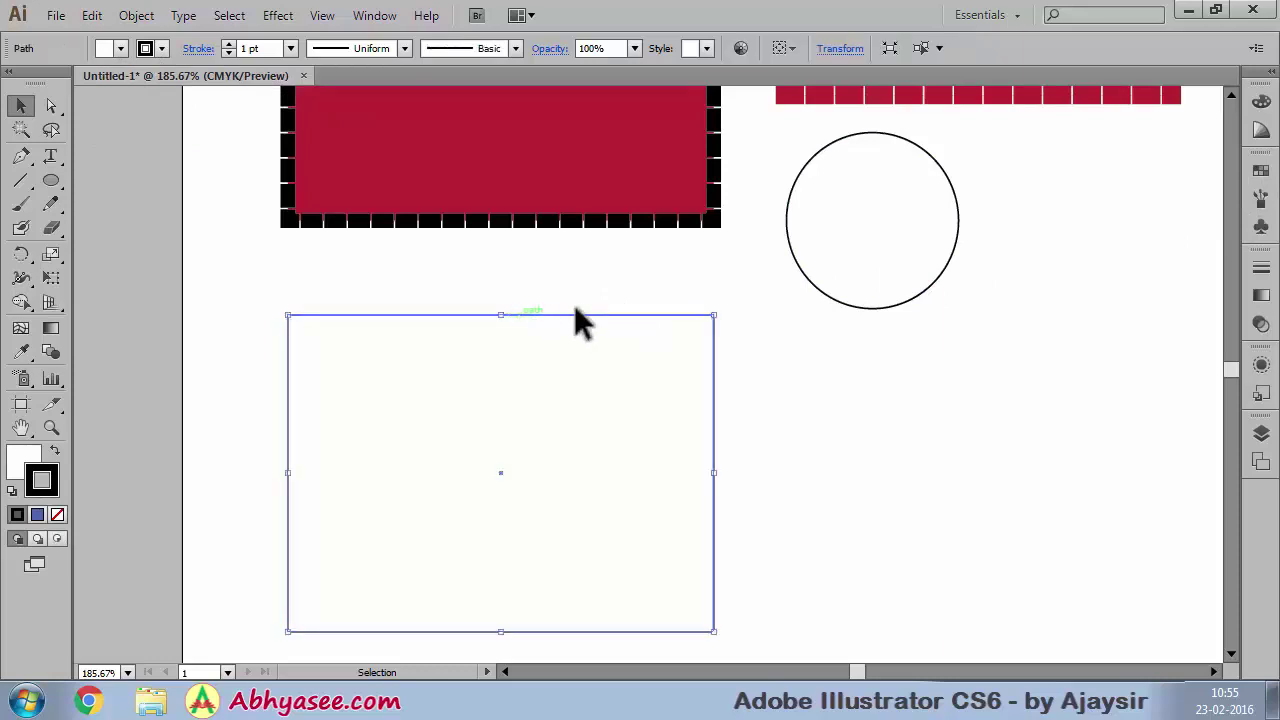
click(1261, 103)
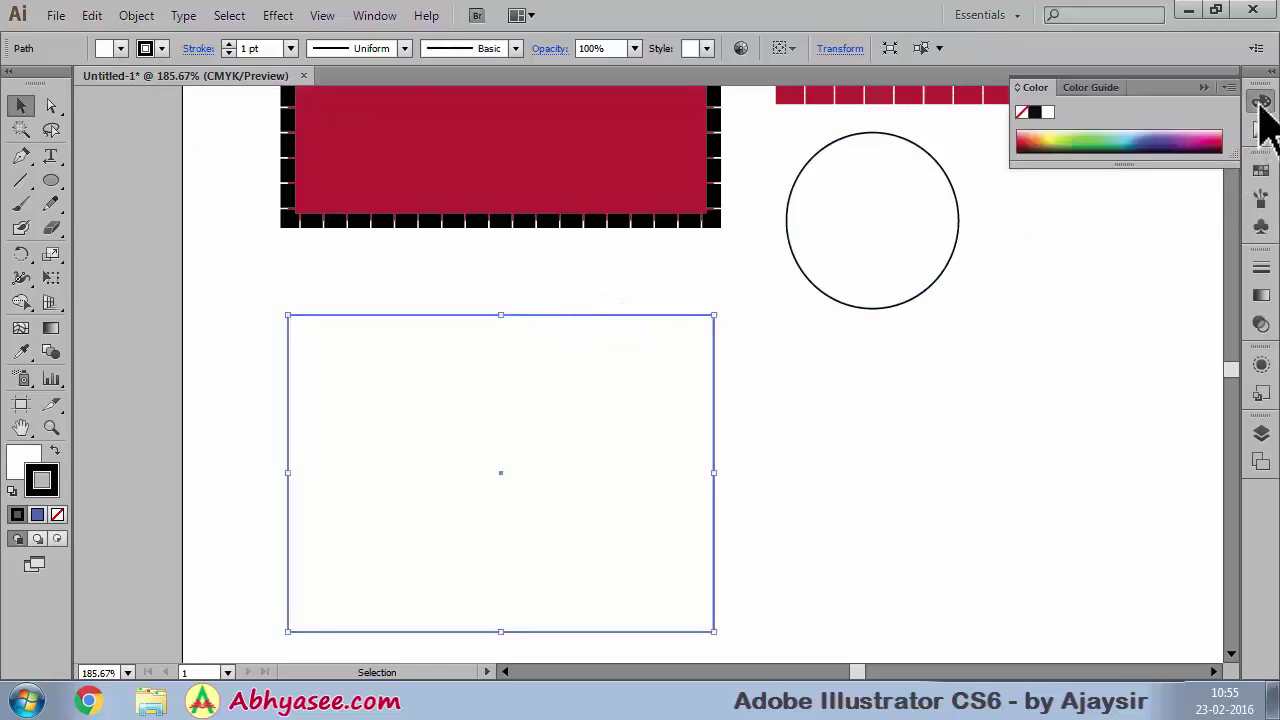
click(1038, 141)
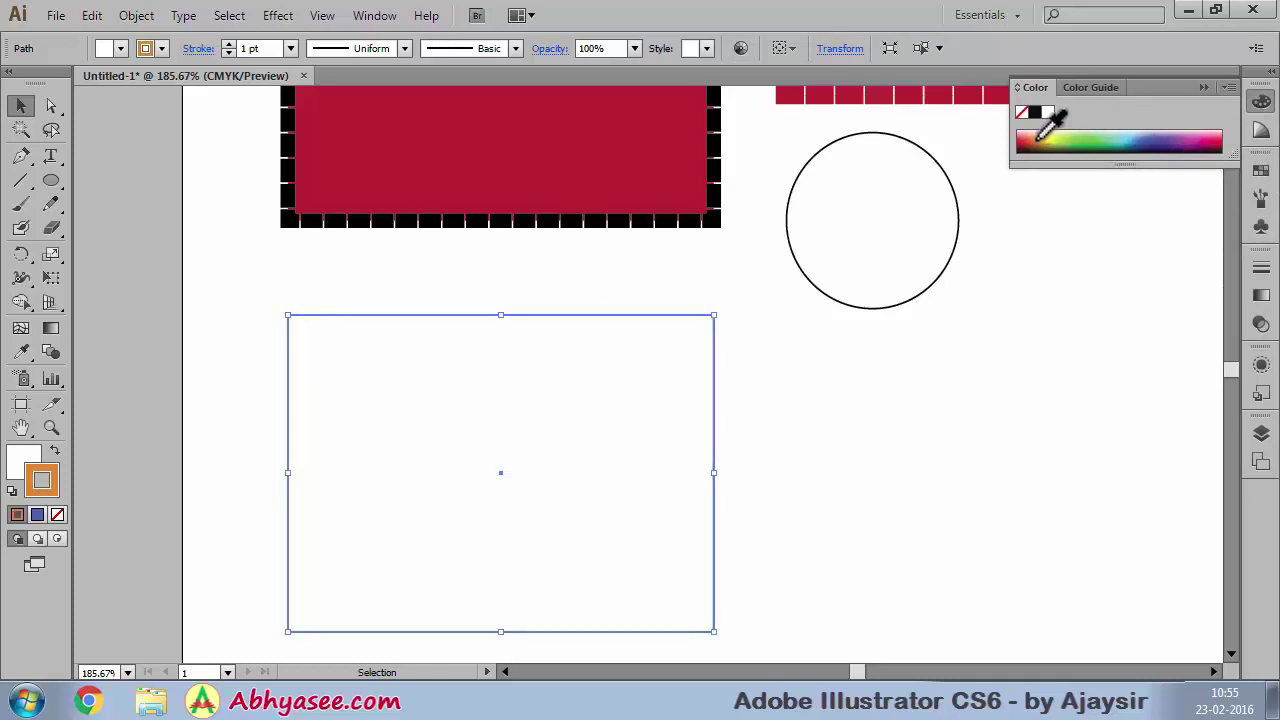
click(1055, 141)
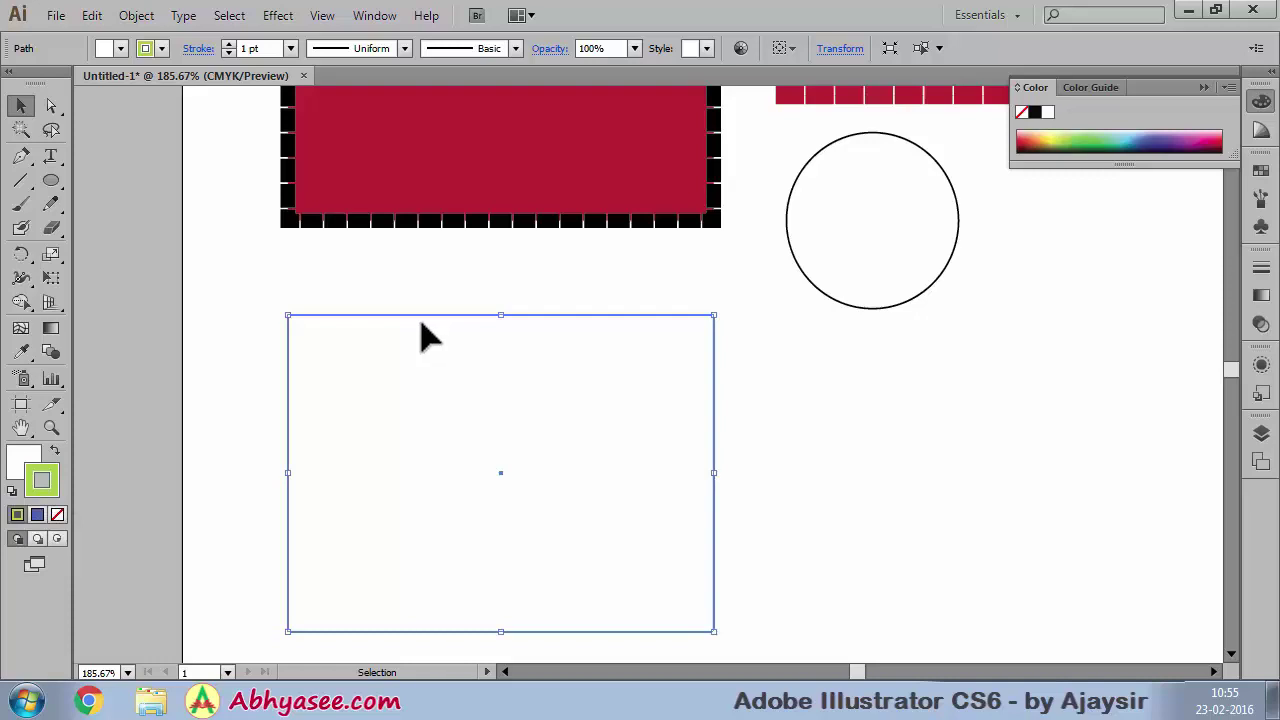
click(290, 48)
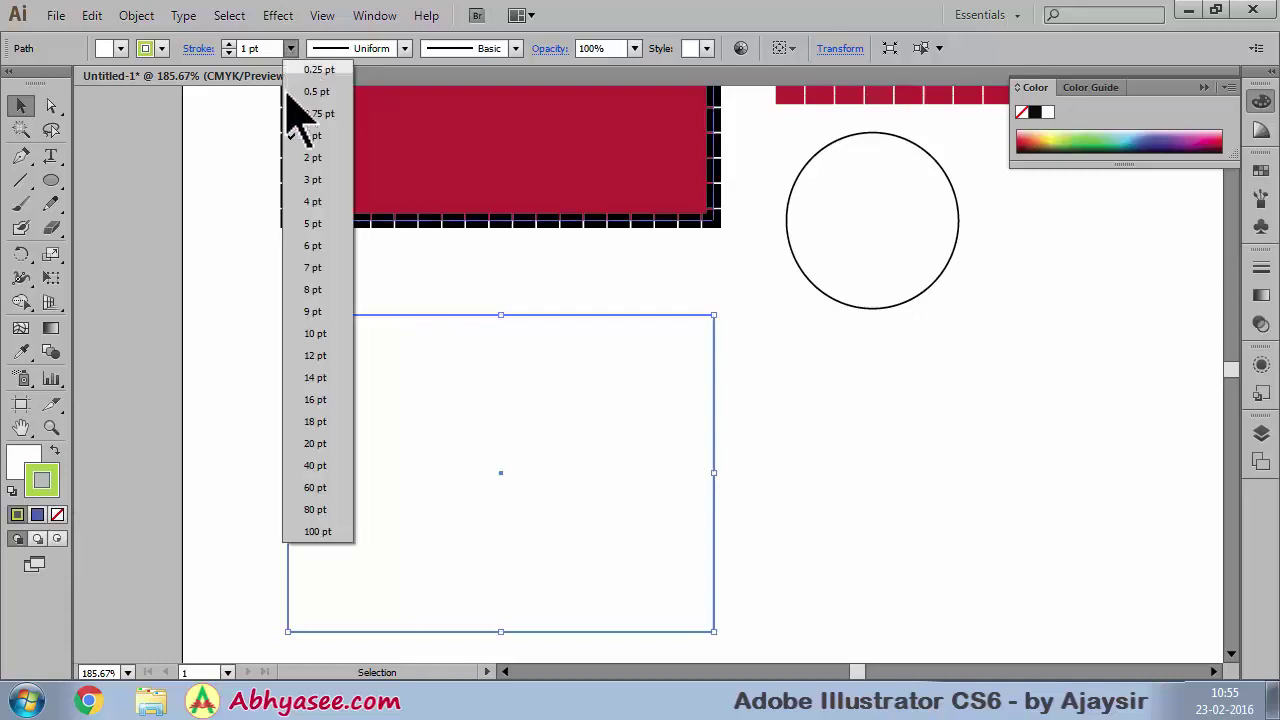
click(311, 334)
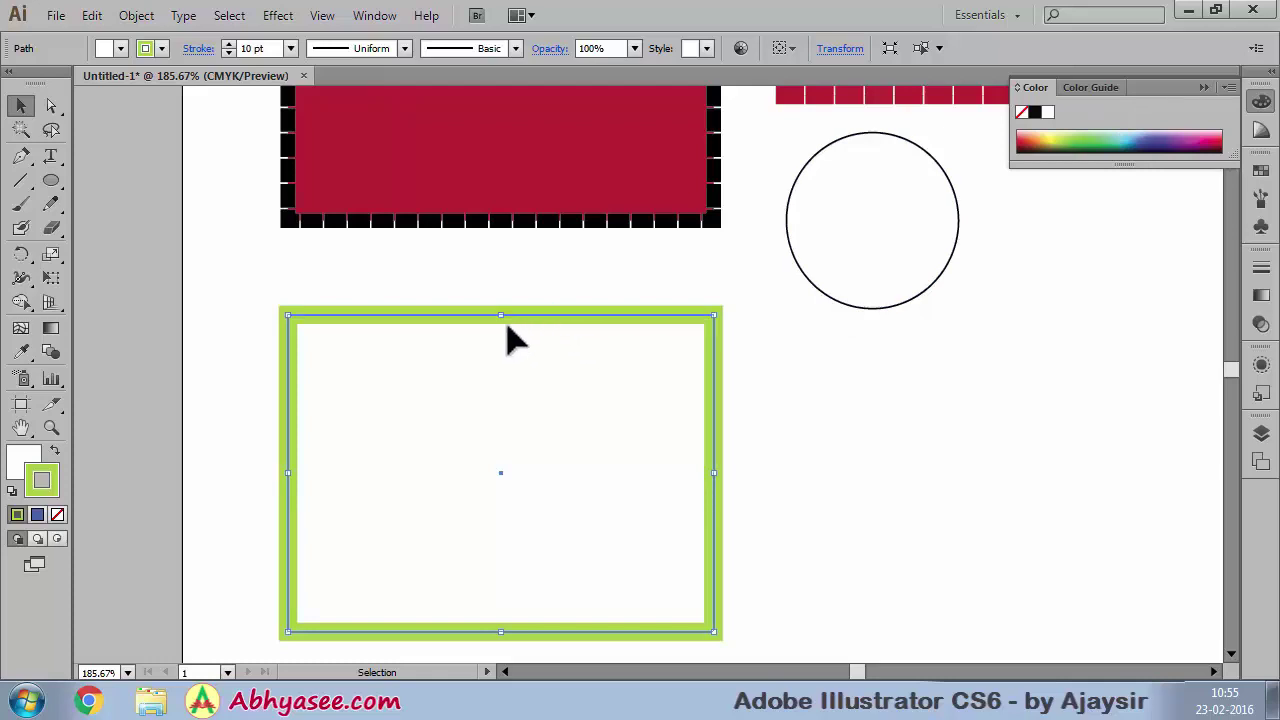
double_click(22, 465)
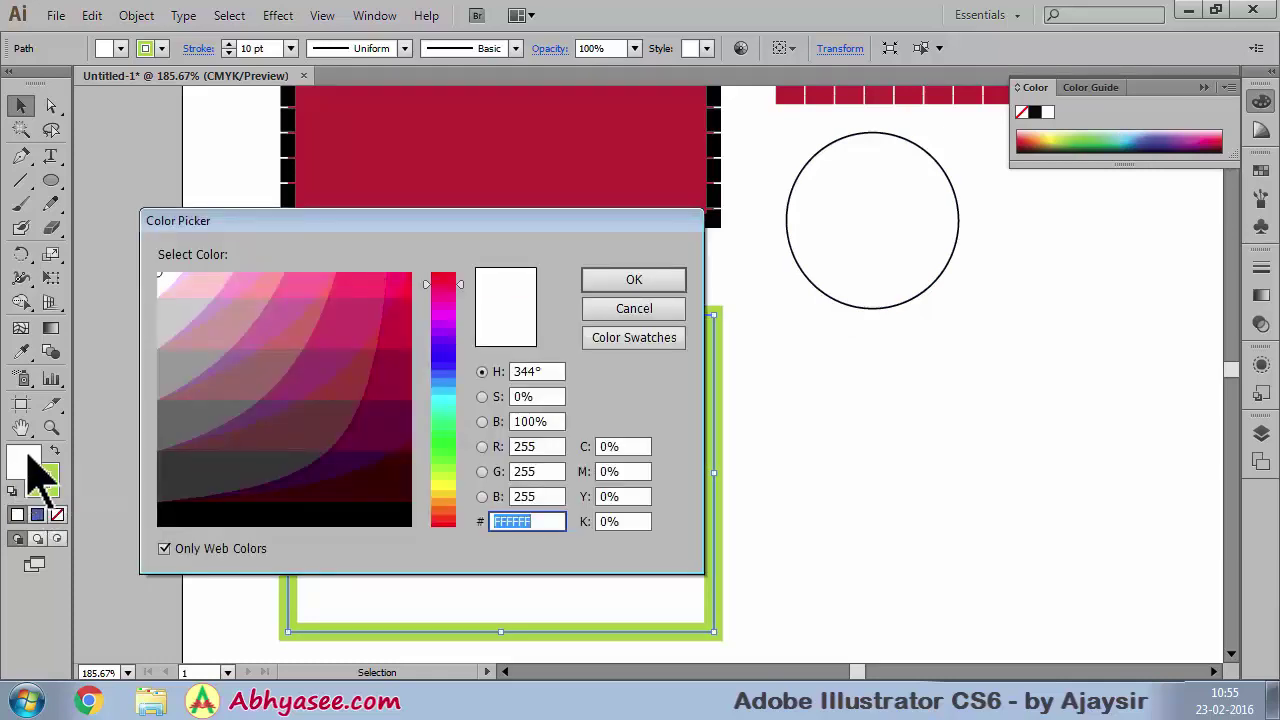
click(651, 312)
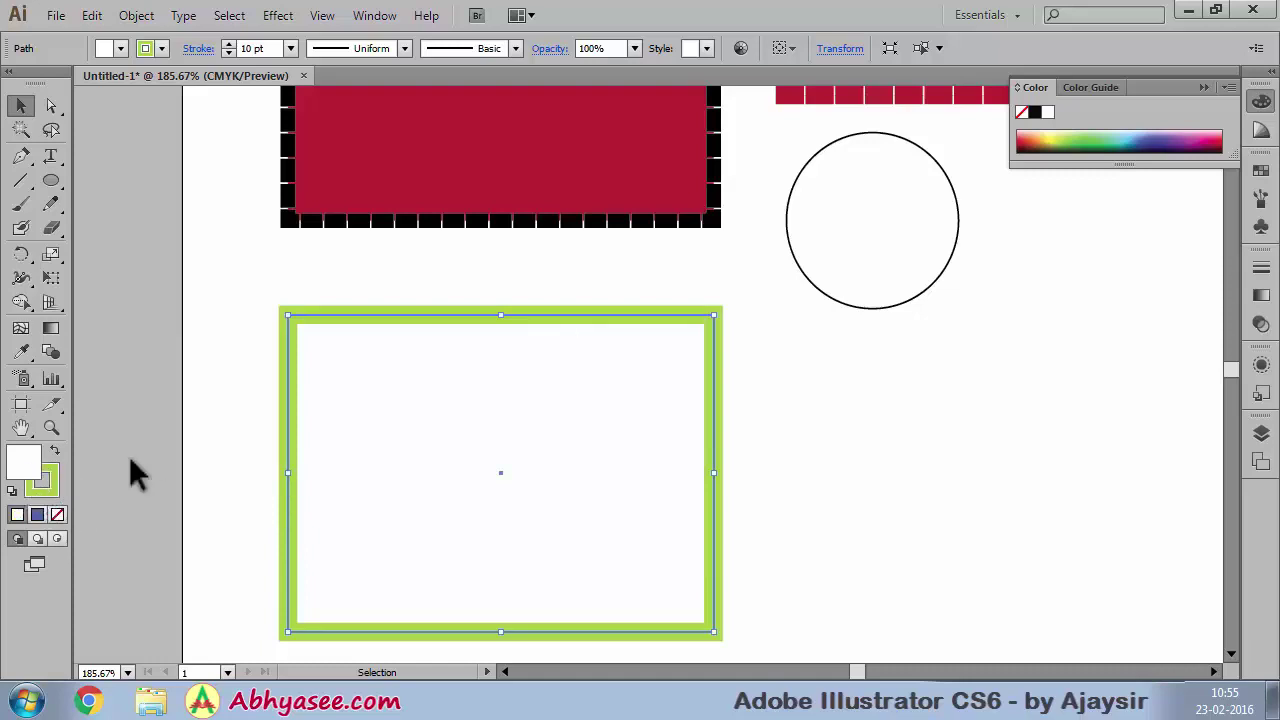
- Fill the lower rectangle light blue and turn its 10 pt outline magenta
key(x)
key(x)
click(1176, 138)
drag(1178, 132, 1131, 135)
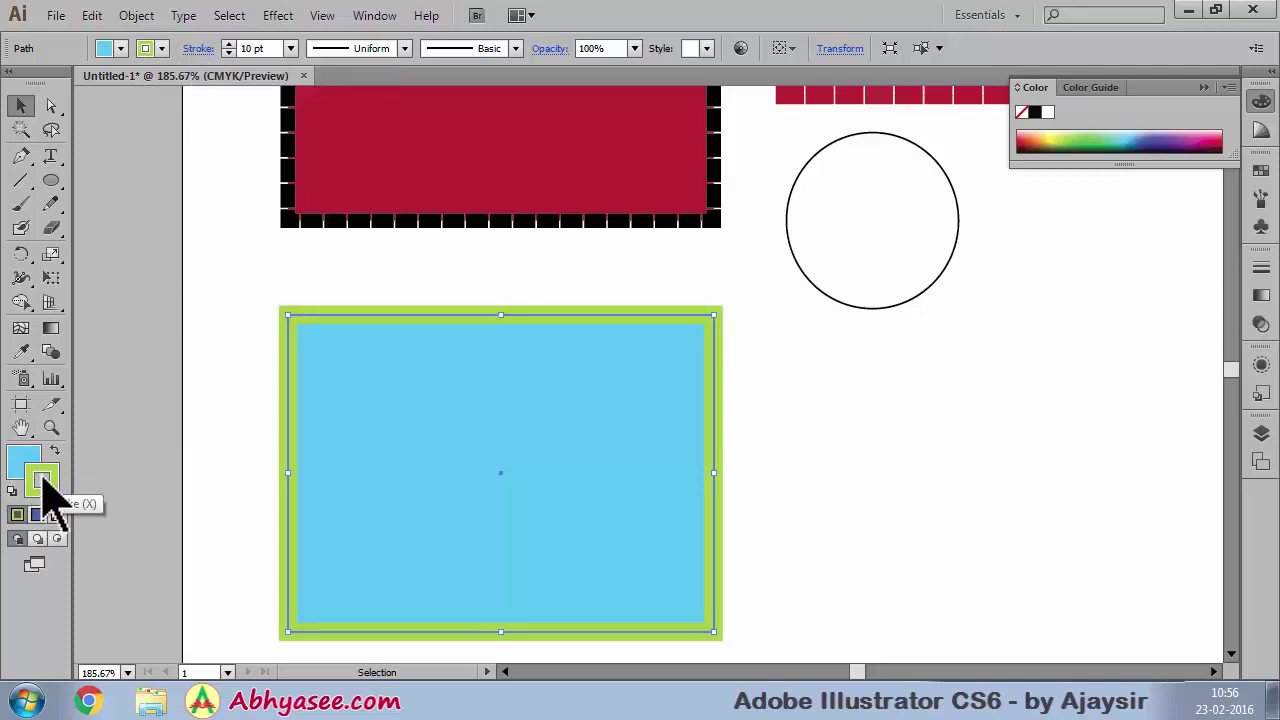
click(1205, 138)
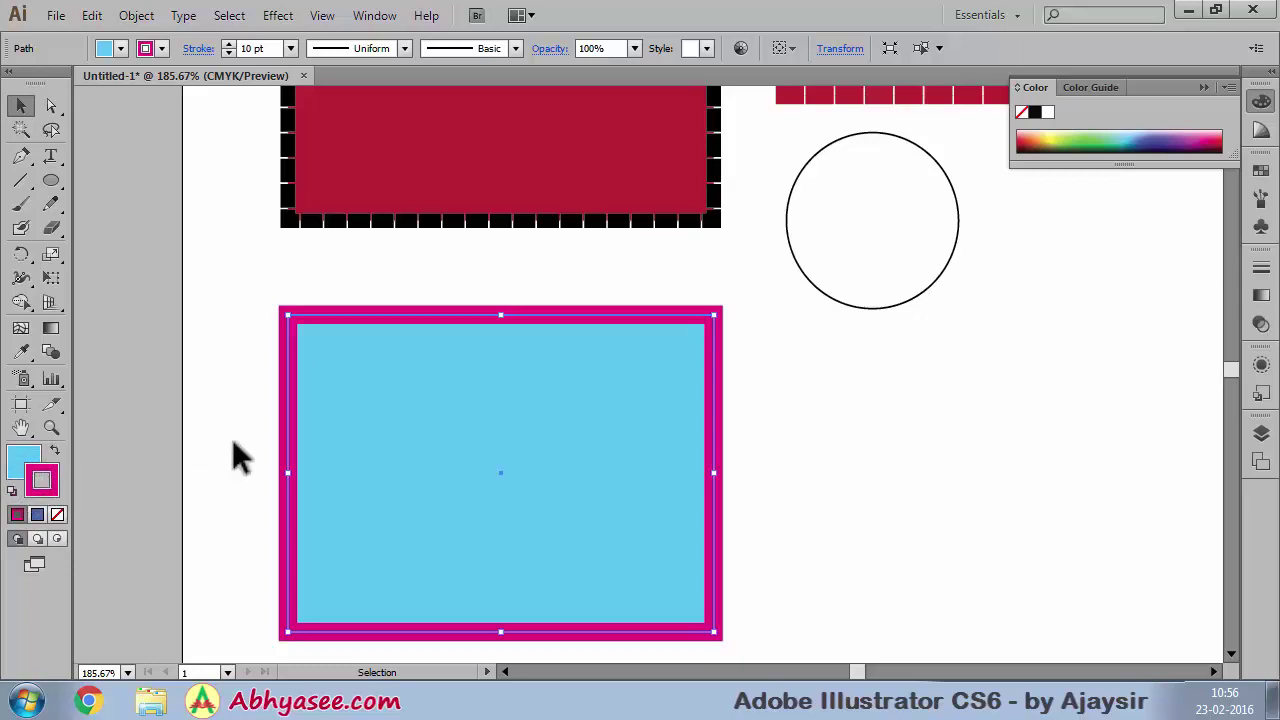
click(20, 458)
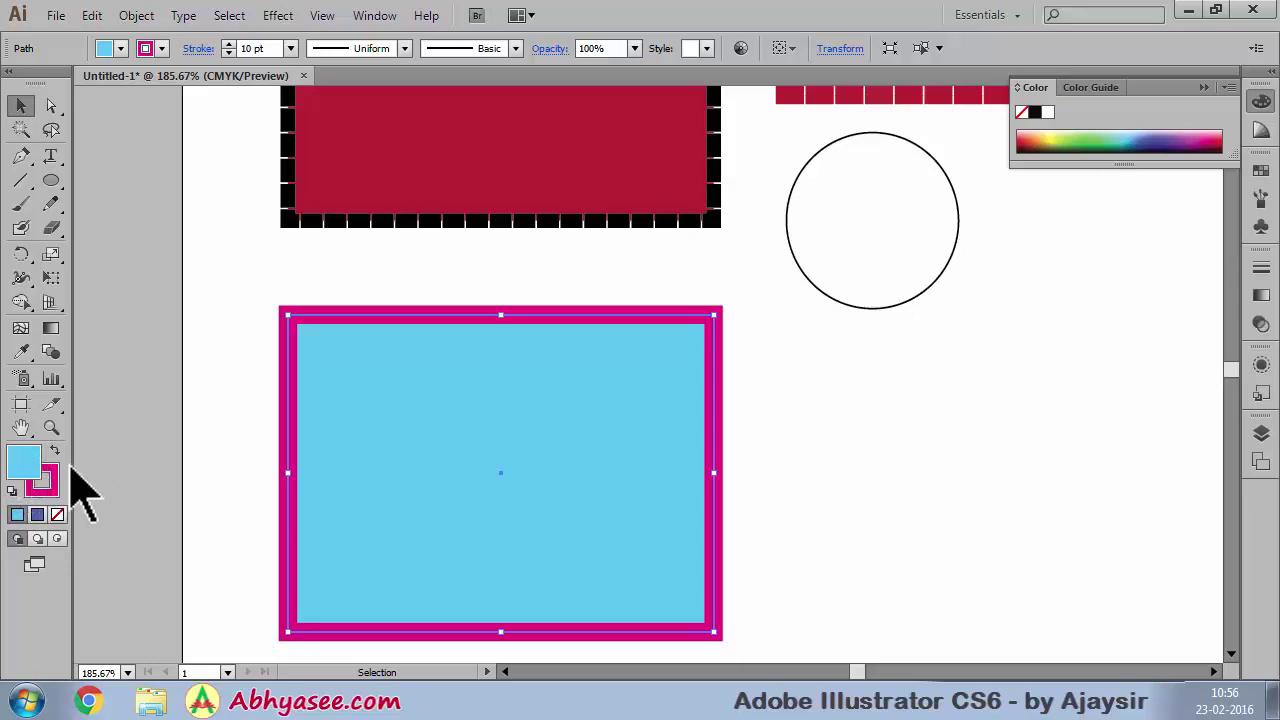
key(x)
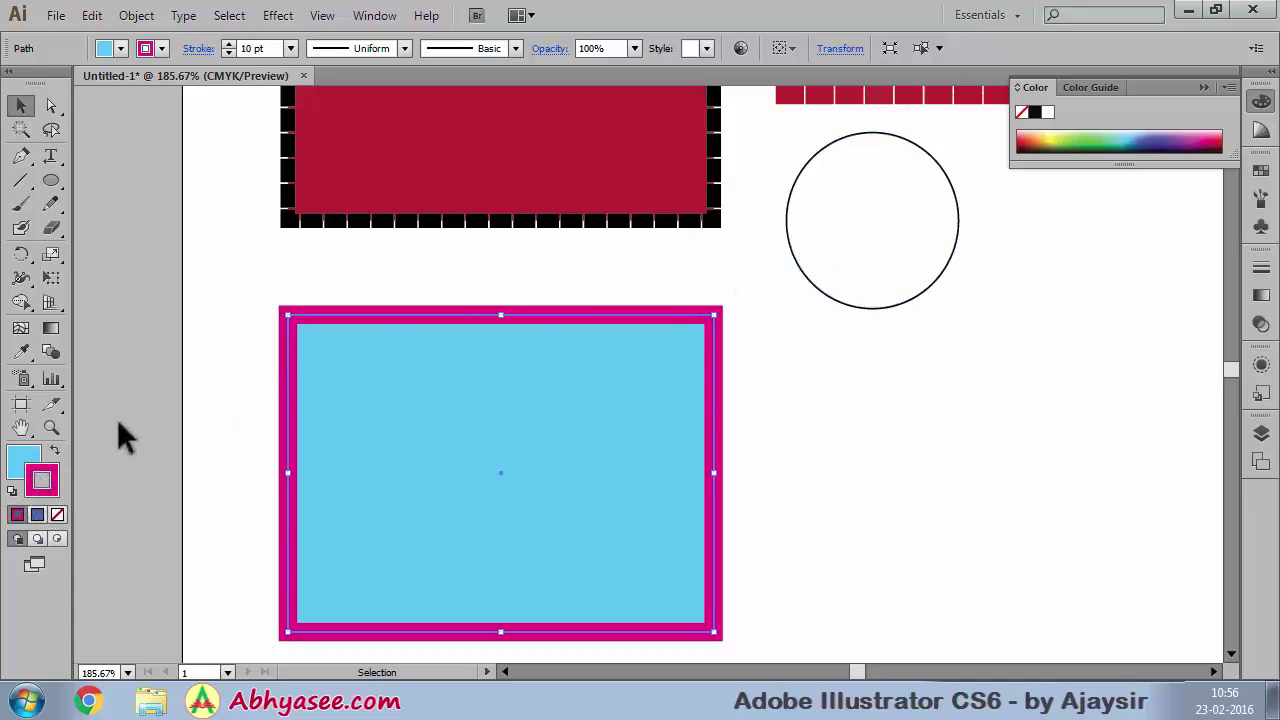
- Fill the circle light blue, deselect it, and view the artboard at 100%
click(16, 462)
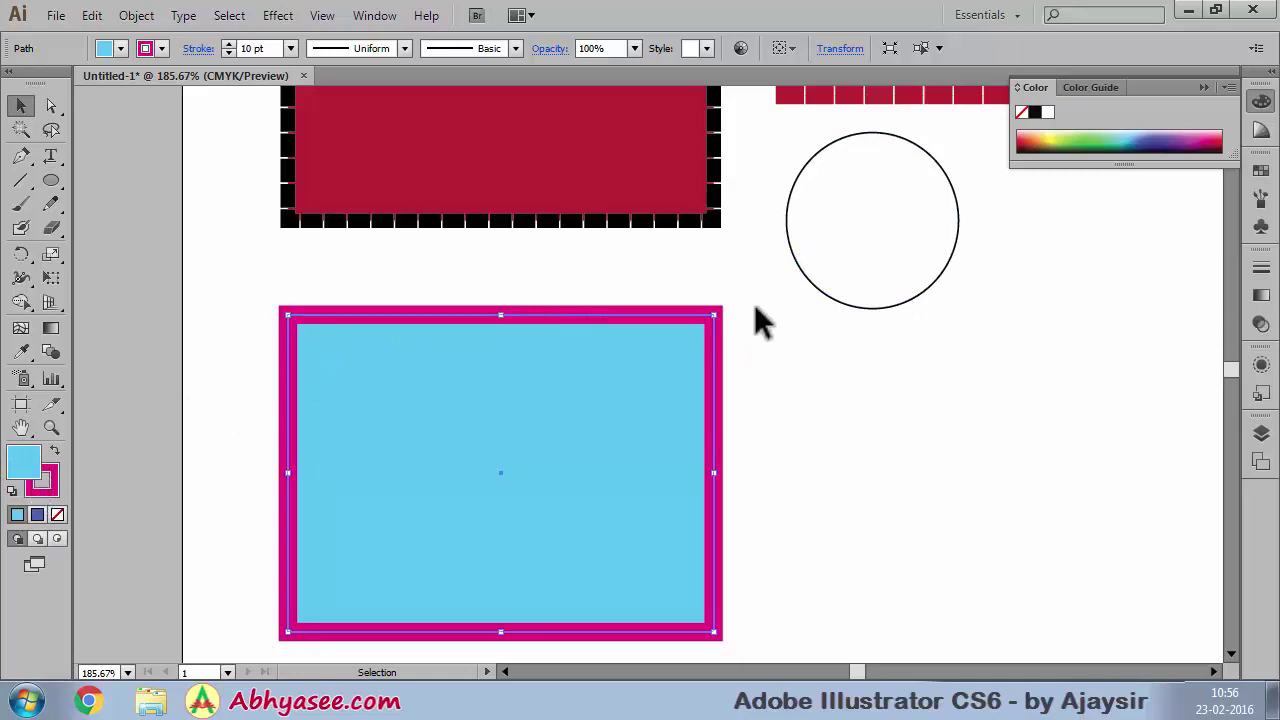
click(835, 292)
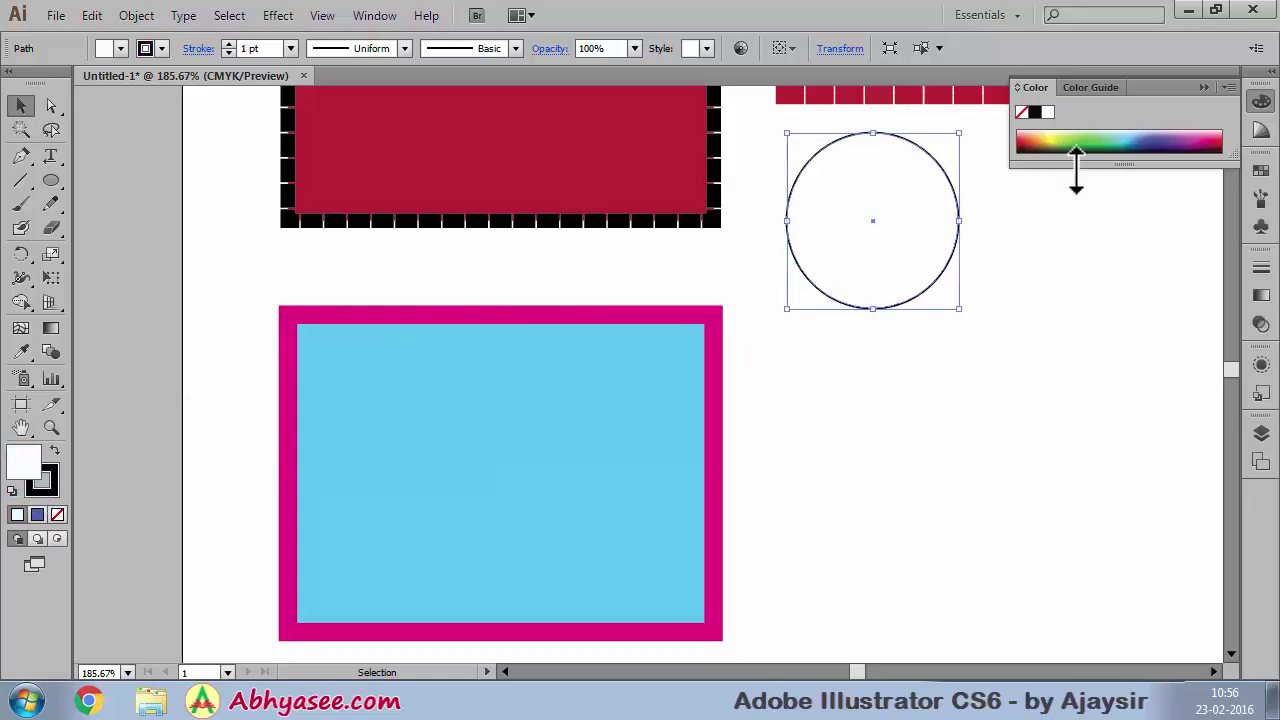
click(1126, 133)
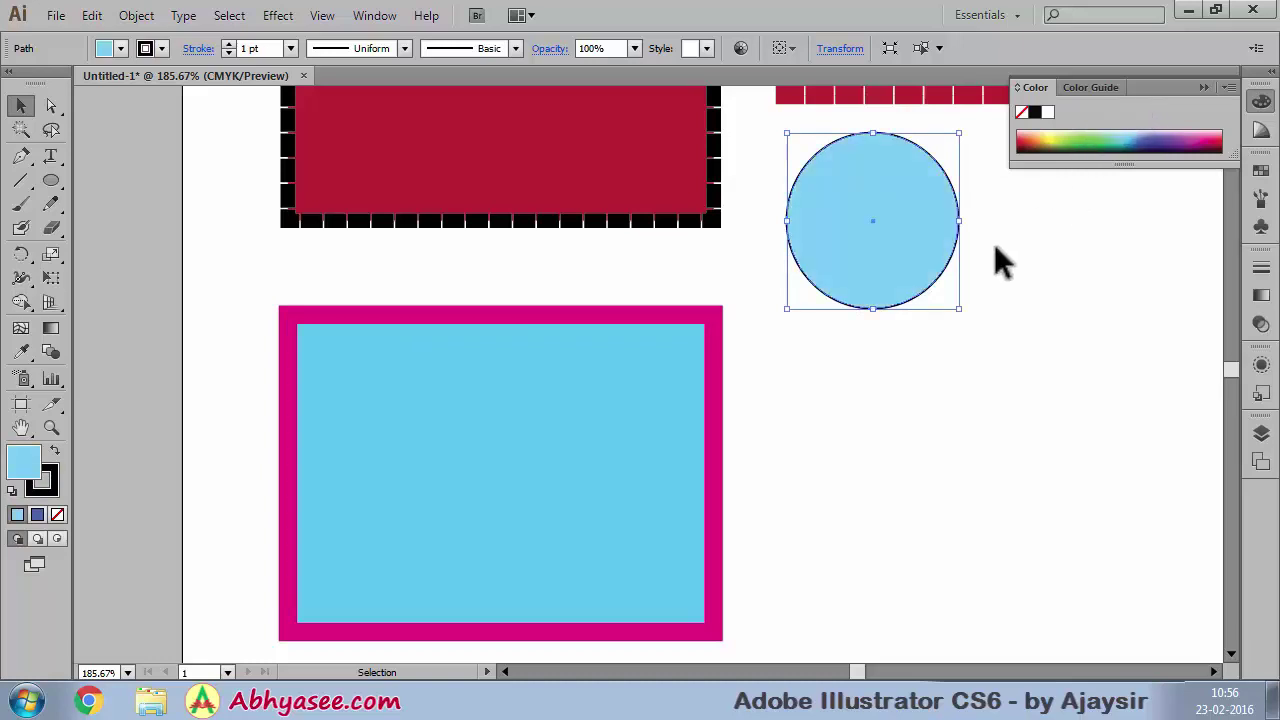
click(1018, 251)
key(ctrl+1)
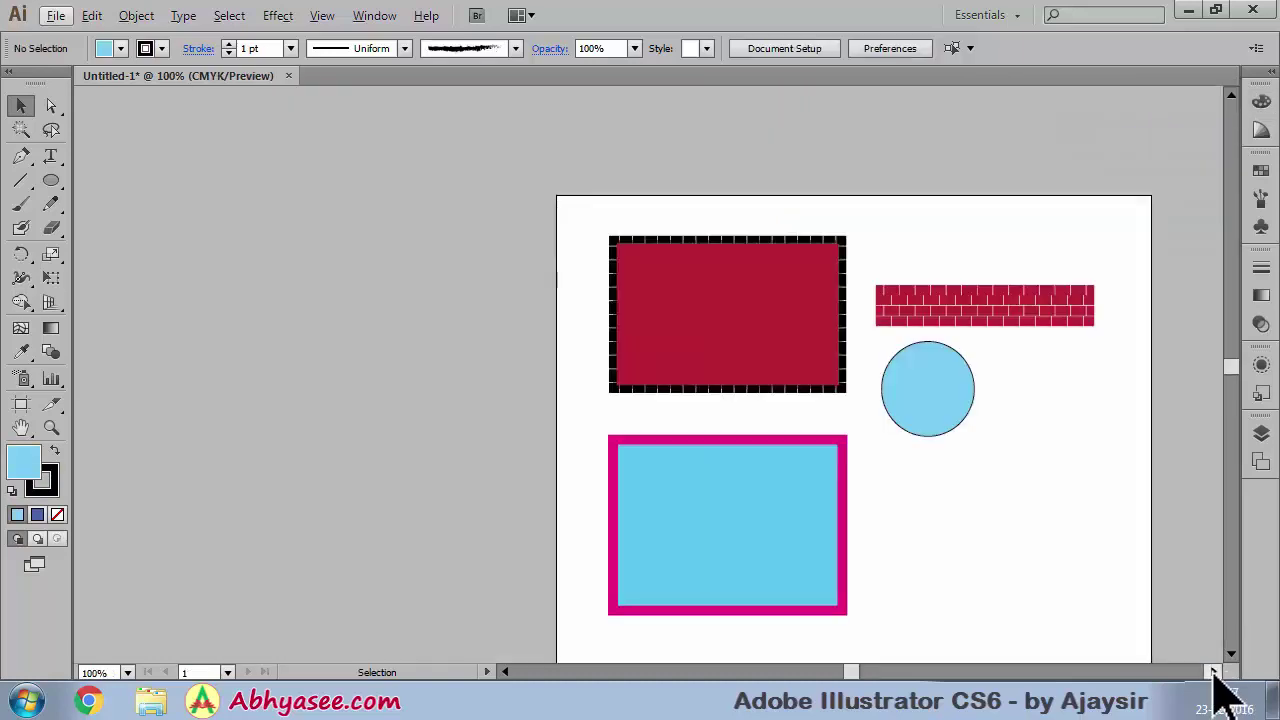
click(1213, 672)
click(1213, 672)
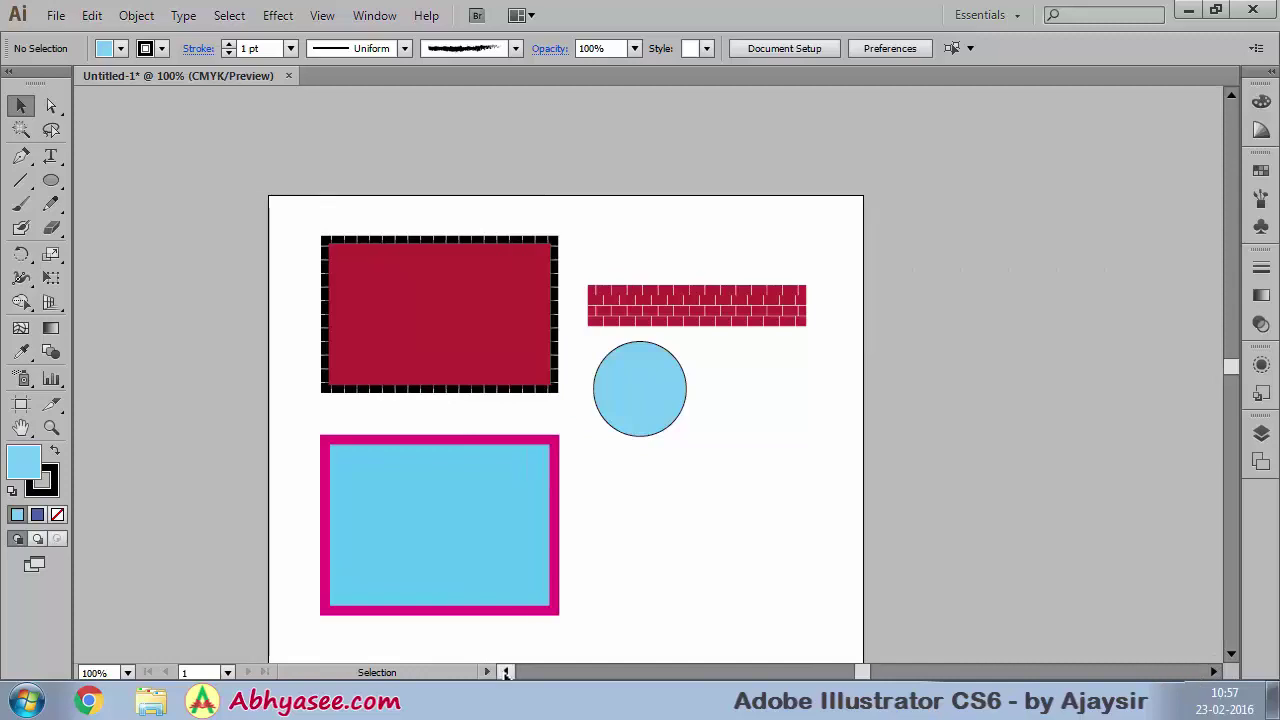
scroll(1160, 365, left, 3)
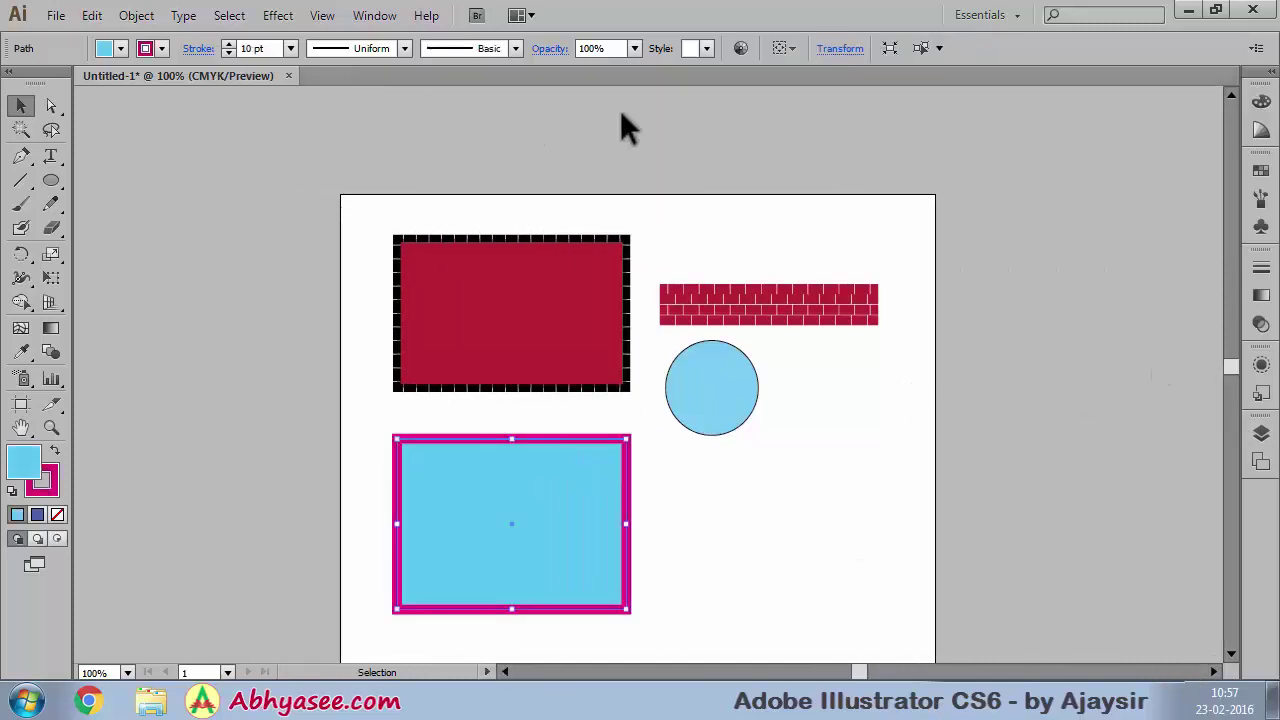
- Apply the first 3D Effects library graphic style to the blue rectangle, making a teal 3D slab
click(708, 50)
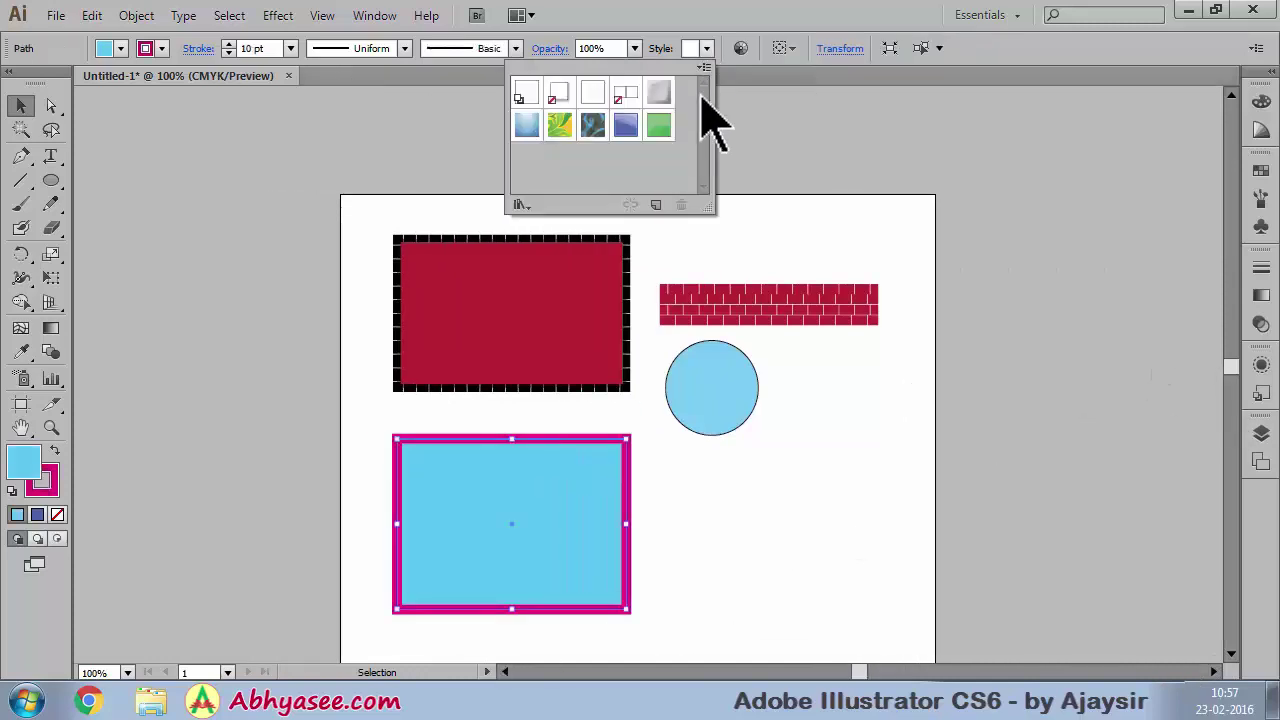
click(519, 206)
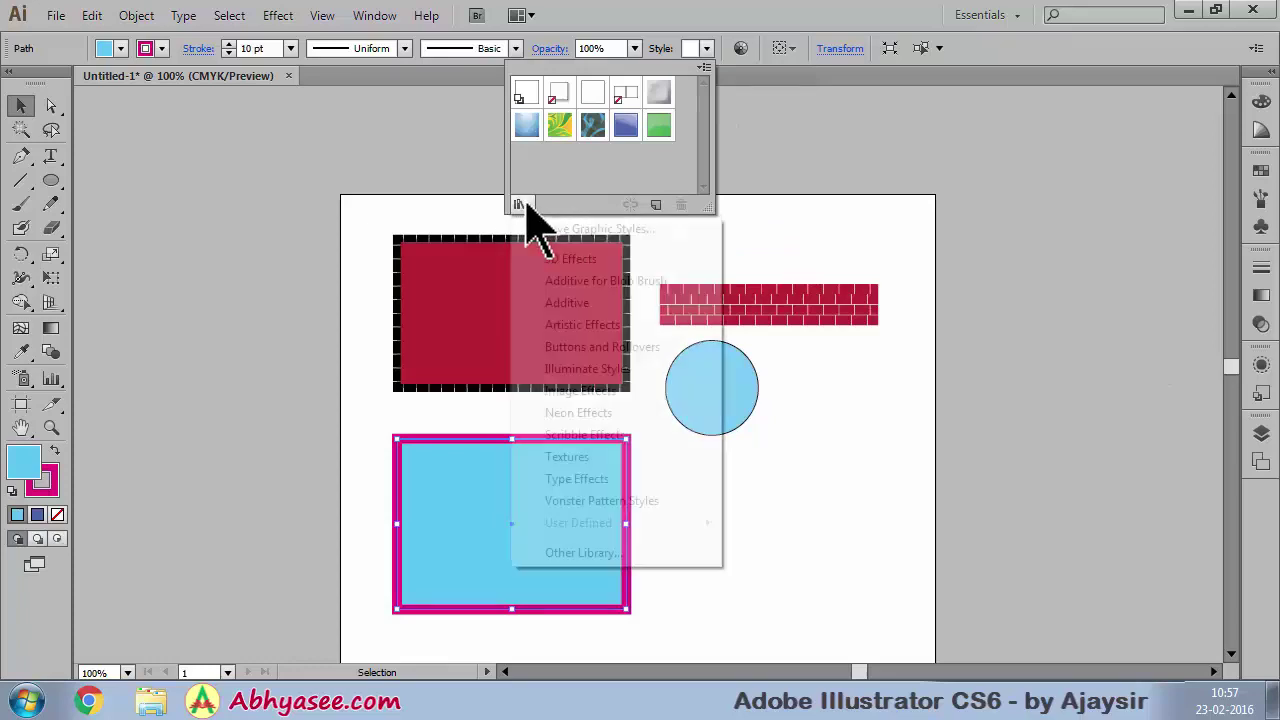
click(598, 259)
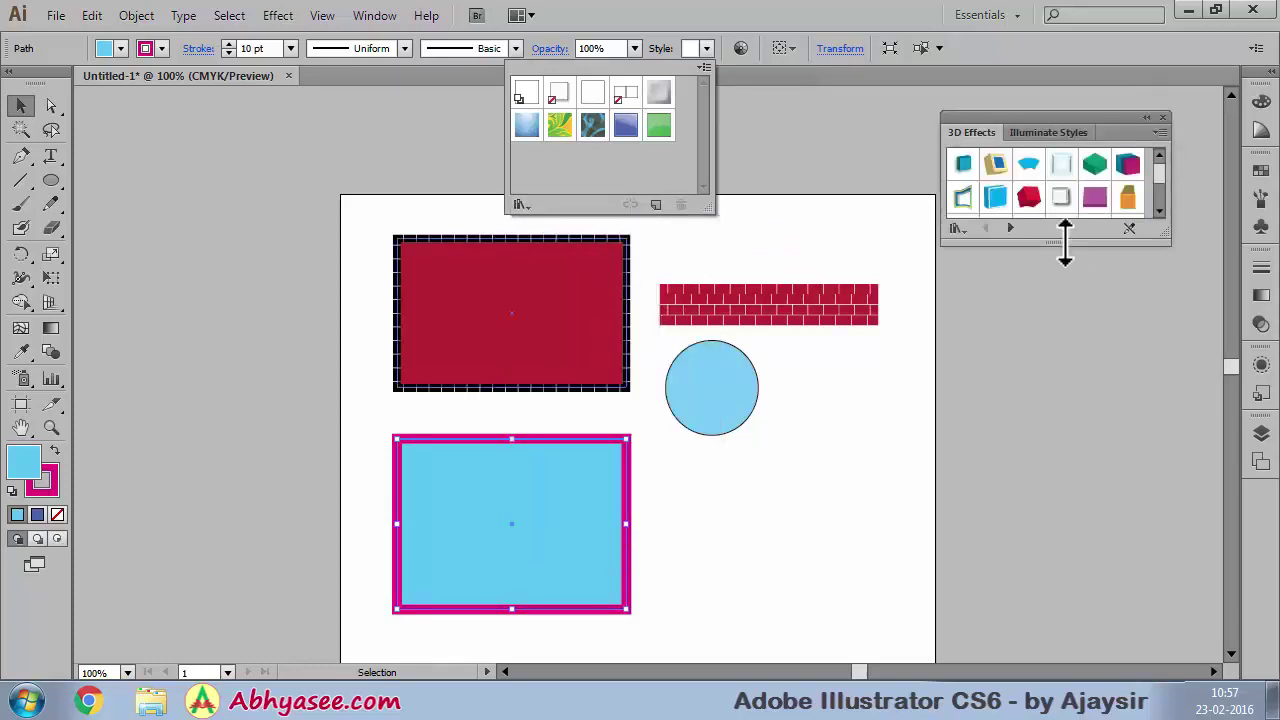
click(963, 165)
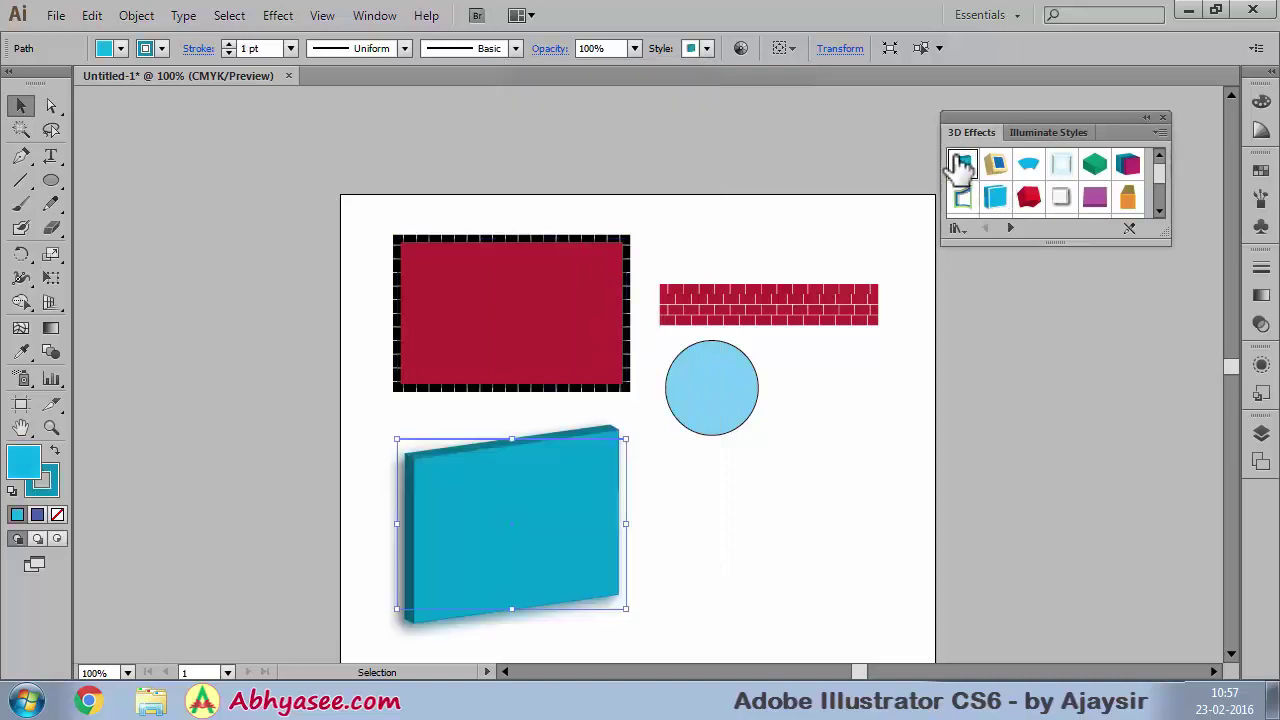
click(683, 485)
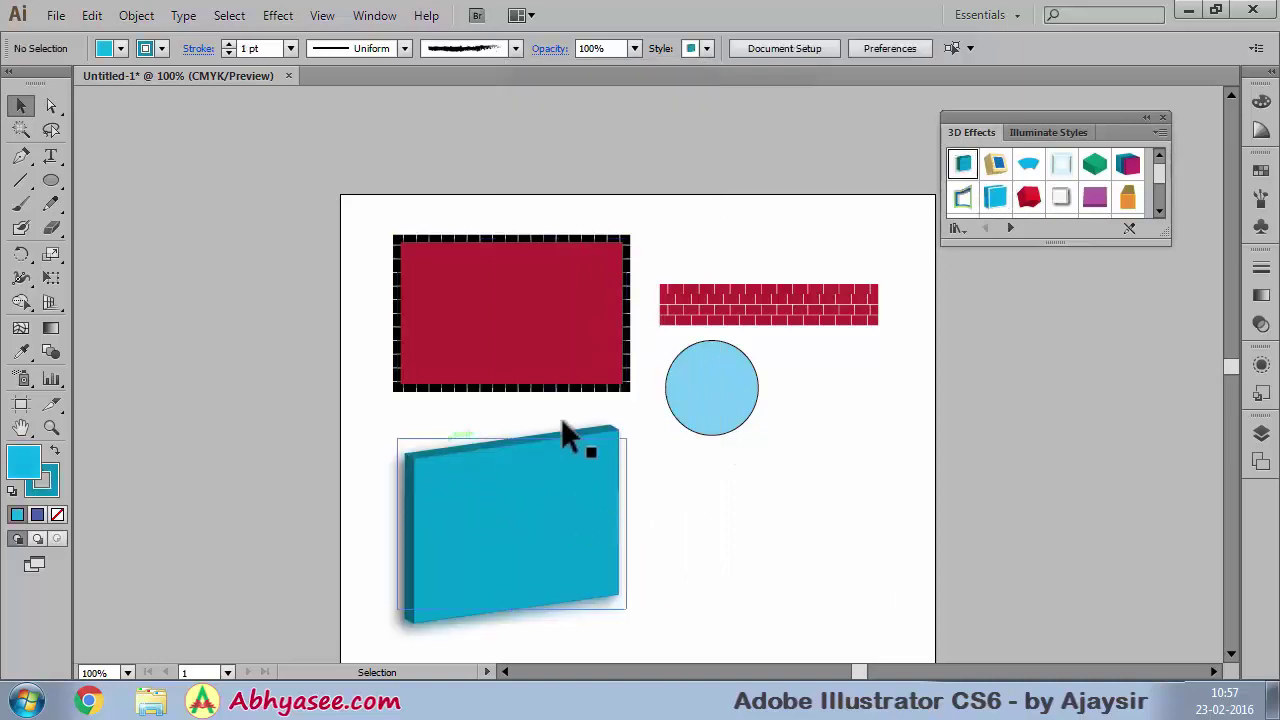